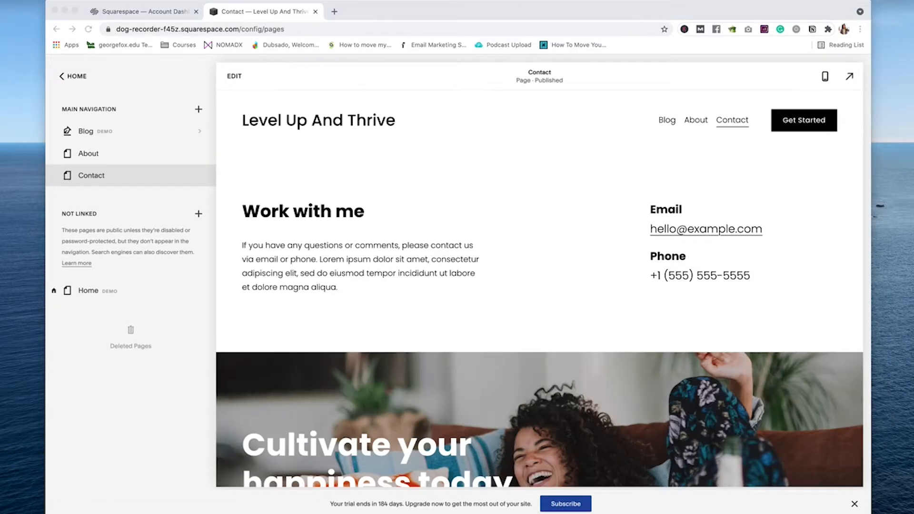
Step: Delete the demo Blog page and move Home from Not Linked to the top of Main Navigation
{"action": "left_click", "coordinate": [234, 75]}
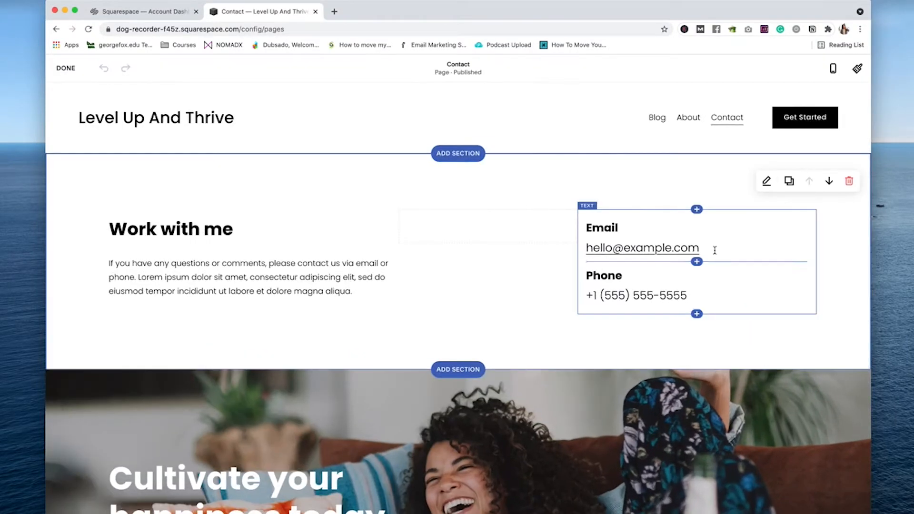
{"action": "left_click", "coordinate": [65, 67]}
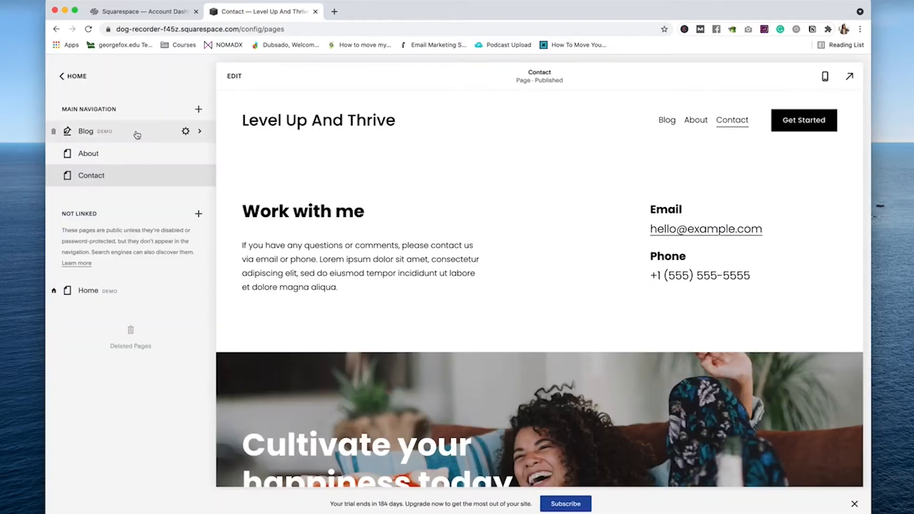
{"action": "left_click", "coordinate": [54, 132]}
{"action": "left_click", "coordinate": [512, 311]}
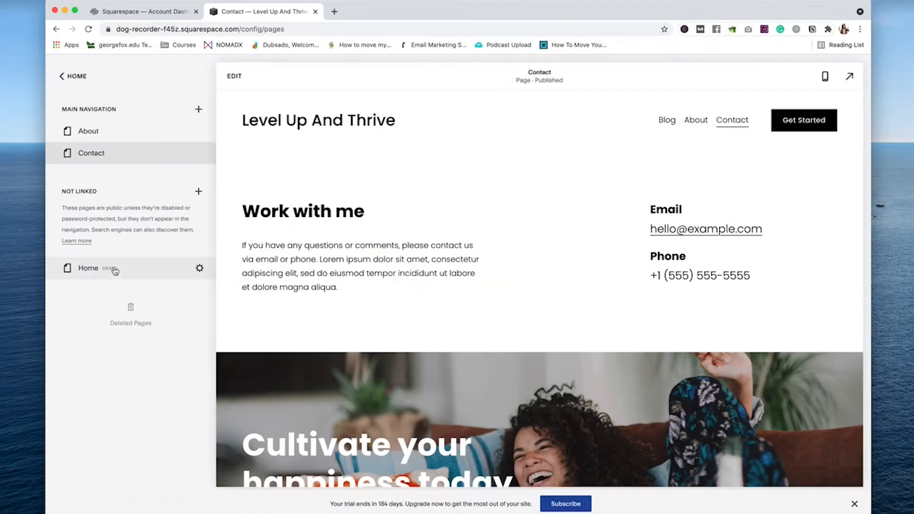
{"action": "left_click_drag", "start_coordinate": [114, 271], "coordinate": [132, 130]}
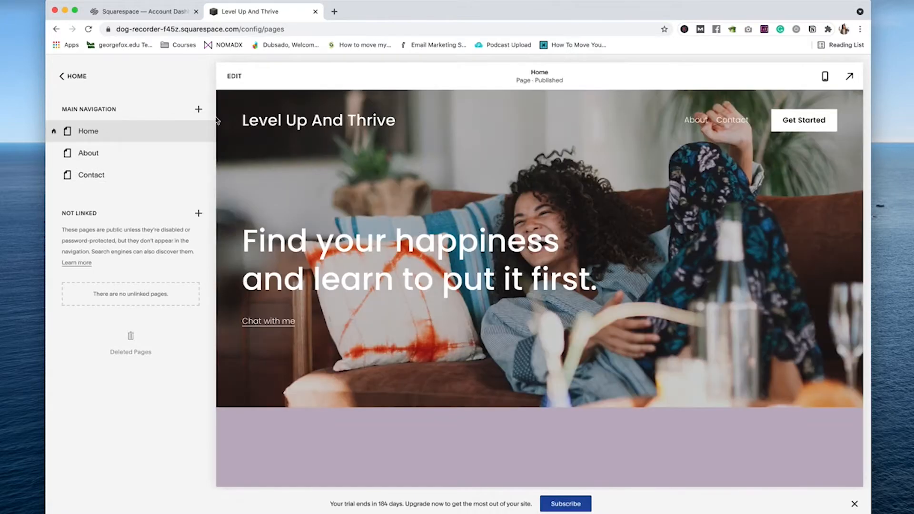
{"action": "left_click", "coordinate": [198, 109]}
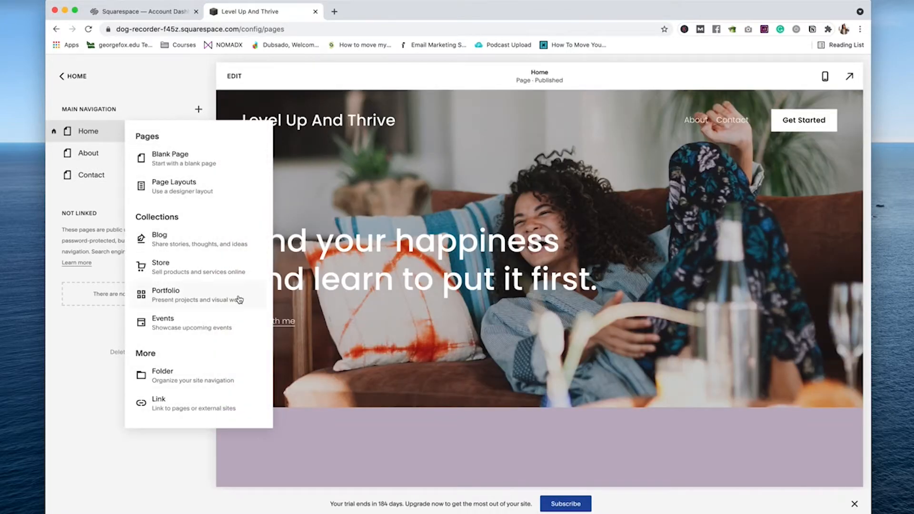
Step: Add a new blog page using the Blog 4 layout, named Episodes
{"action": "left_click", "coordinate": [169, 241]}
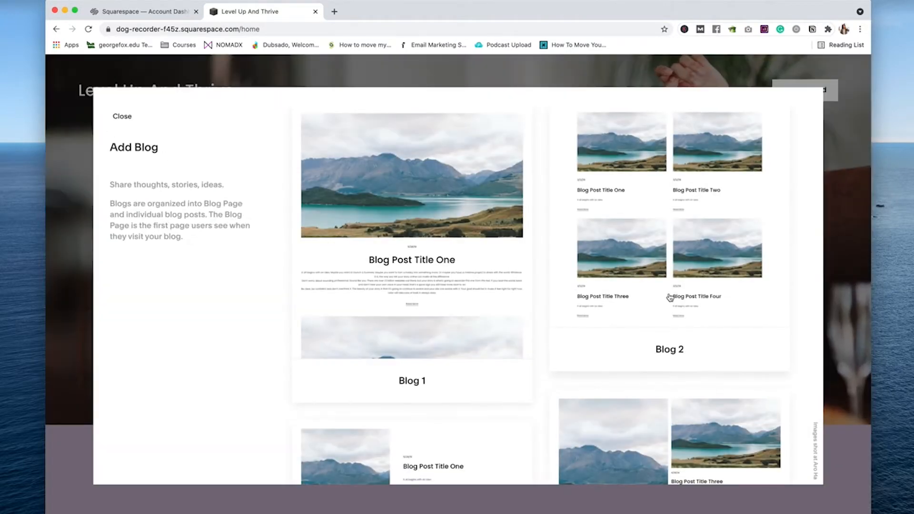
{"action": "scroll", "coordinate": [672, 294], "scroll_direction": "down", "scroll_amount": 5}
{"action": "scroll", "coordinate": [753, 351], "scroll_direction": "up", "scroll_amount": 2}
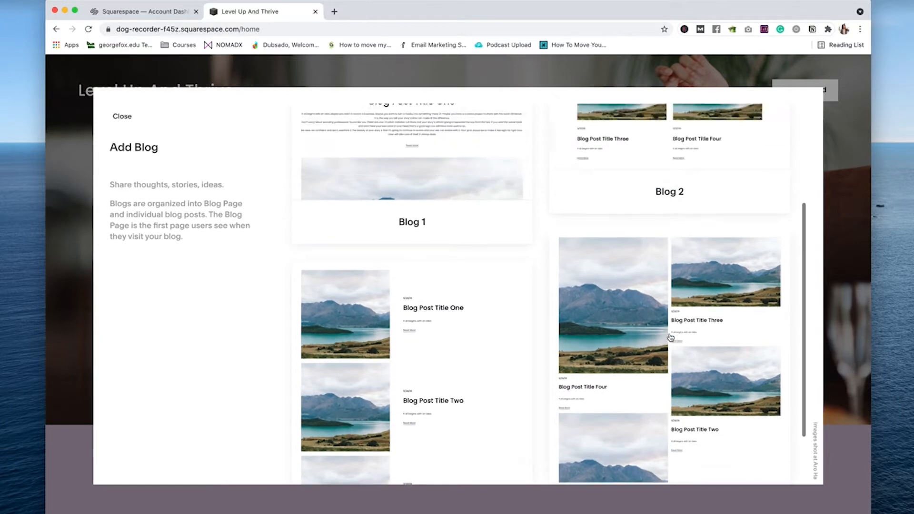
{"action": "scroll", "coordinate": [672, 339], "scroll_direction": "down", "scroll_amount": 2}
{"action": "left_click", "coordinate": [647, 275]}
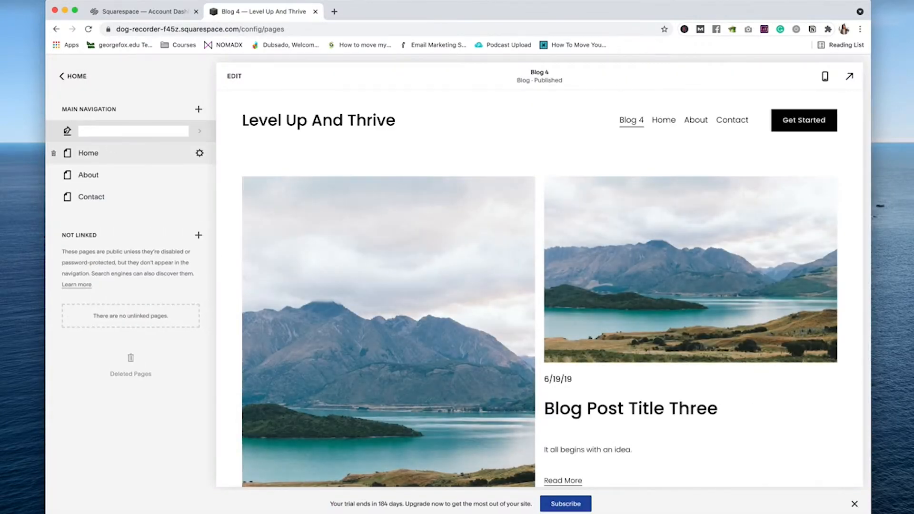
{"action": "type", "text": "Episodes"}
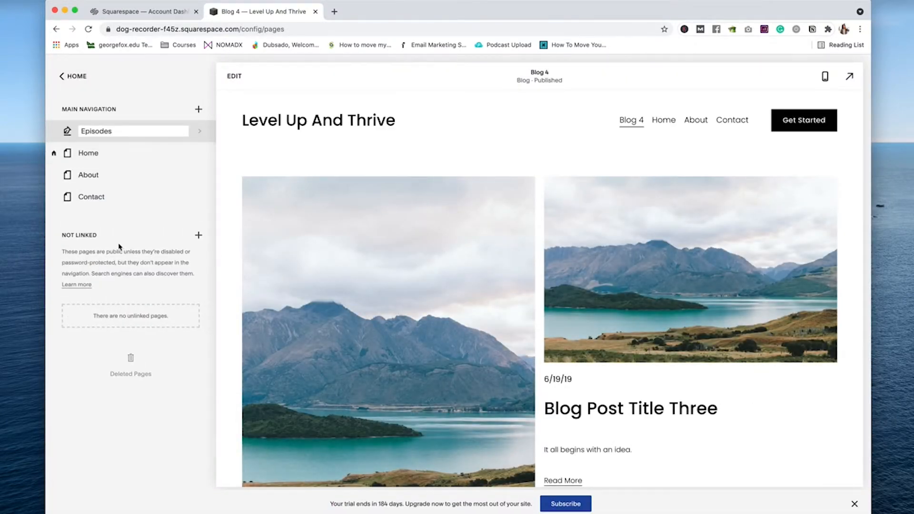
{"action": "key", "text": "Return"}
{"action": "left_click", "coordinate": [75, 76]}
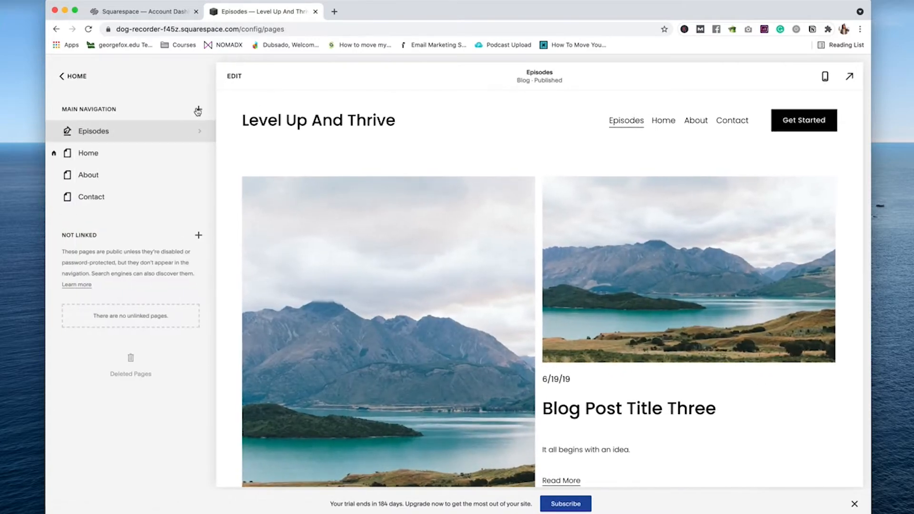
Step: Add a navigation link pointing to #, titled 'Listen Noq' by mistake
{"action": "left_click", "coordinate": [199, 109]}
{"action": "left_click", "coordinate": [179, 405]}
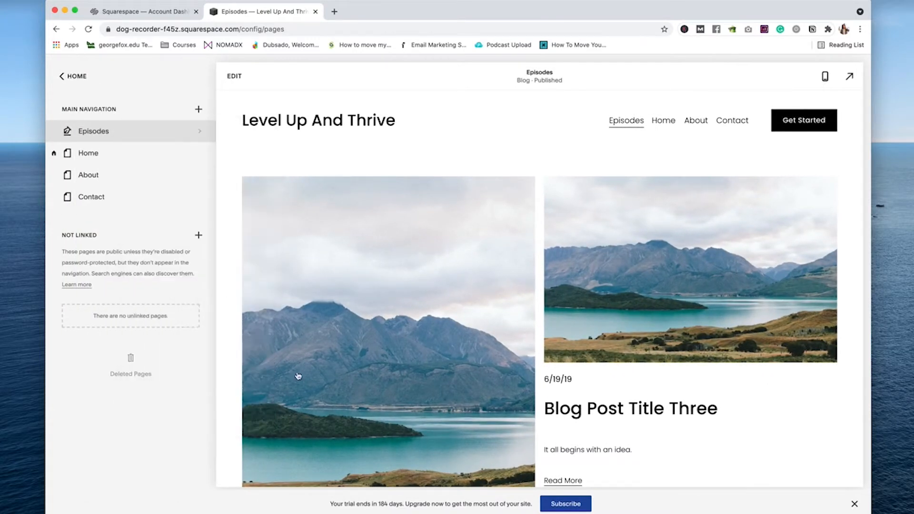
{"action": "type", "text": "Listen Noq"}
{"action": "key", "text": "Tab"}
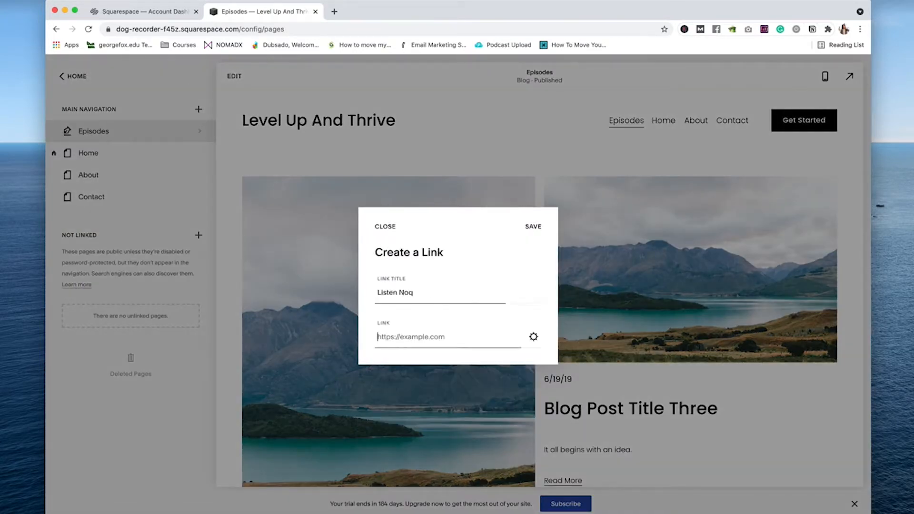
{"action": "type", "text": "#"}
{"action": "left_click", "coordinate": [535, 229]}
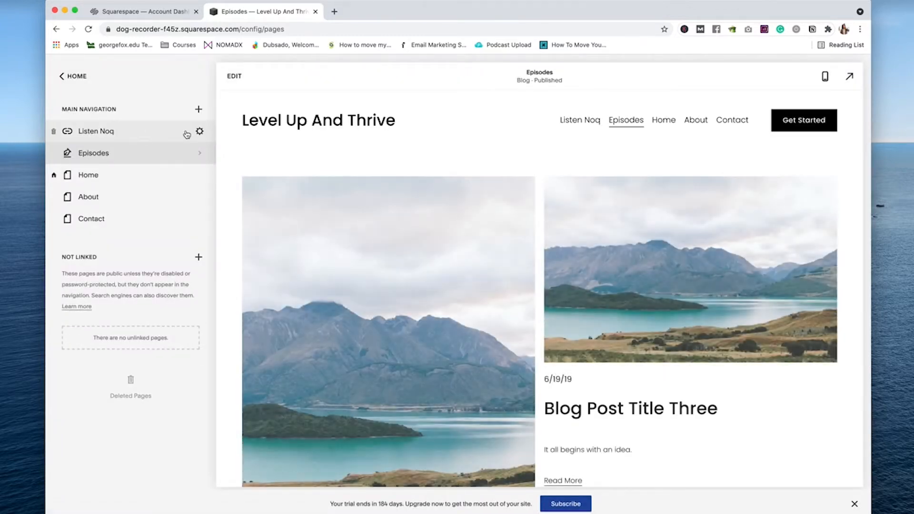
Step: Correct the link title to 'Listen Now' and drag Home to the top of the navigation
{"action": "left_click", "coordinate": [194, 131]}
{"action": "left_click", "coordinate": [452, 273]}
{"action": "key", "text": "BackSpace"}
{"action": "type", "text": "w"}
{"action": "key", "text": "Return"}
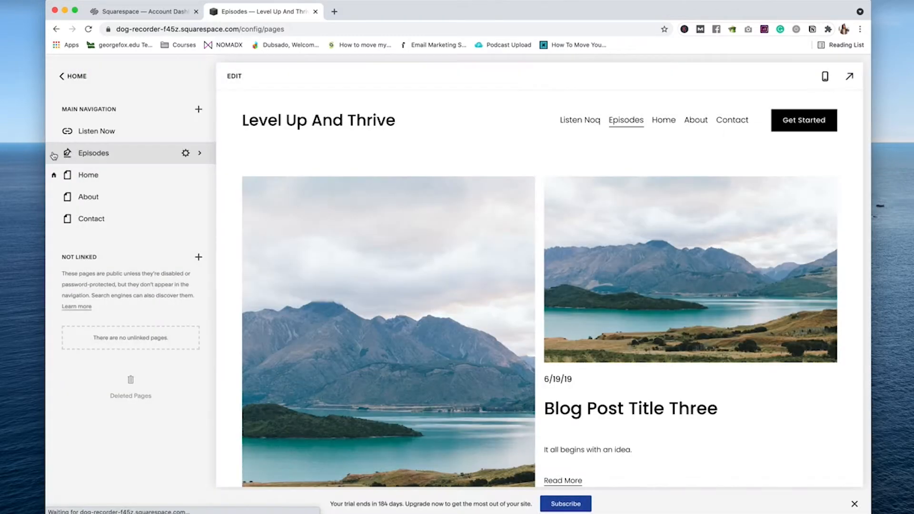
{"action": "left_click_drag", "start_coordinate": [100, 177], "coordinate": [116, 129]}
{"action": "left_click", "coordinate": [124, 182]}
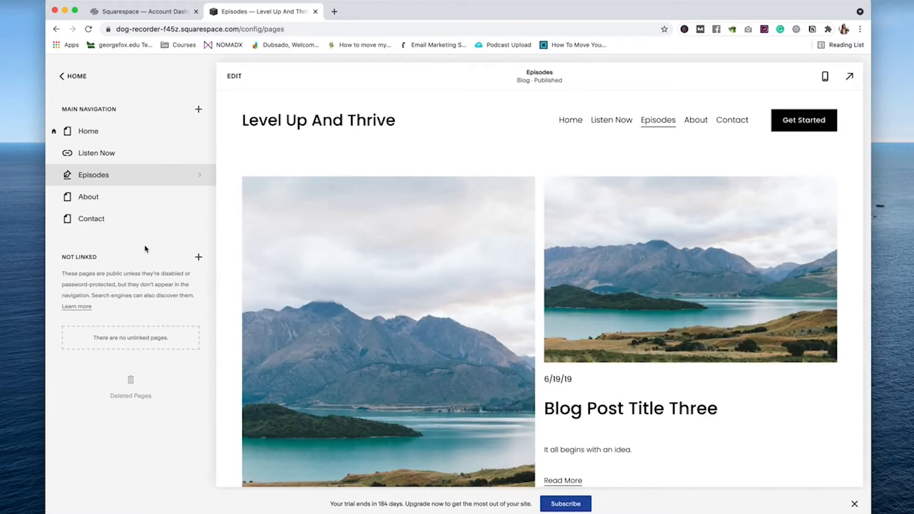
Step: Switch off the Get Started button in the site header's elements and save
{"action": "left_click", "coordinate": [234, 76]}
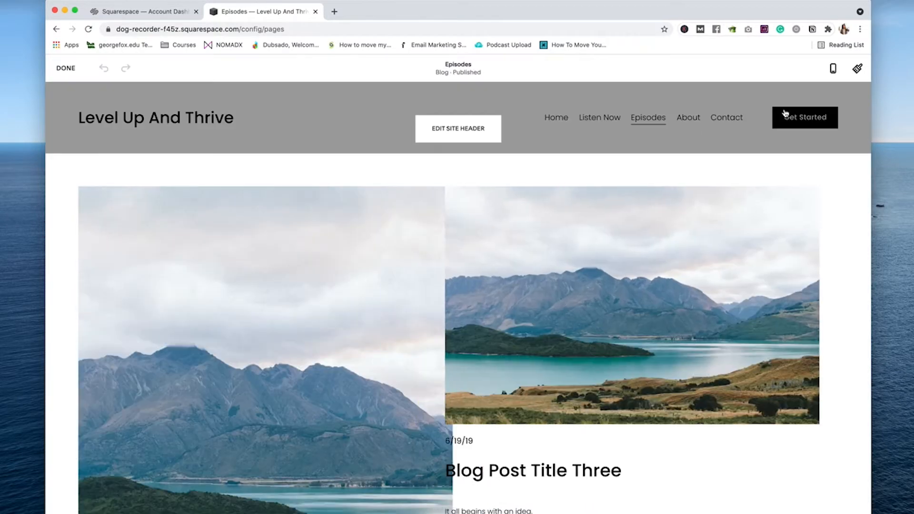
{"action": "left_click", "coordinate": [459, 127]}
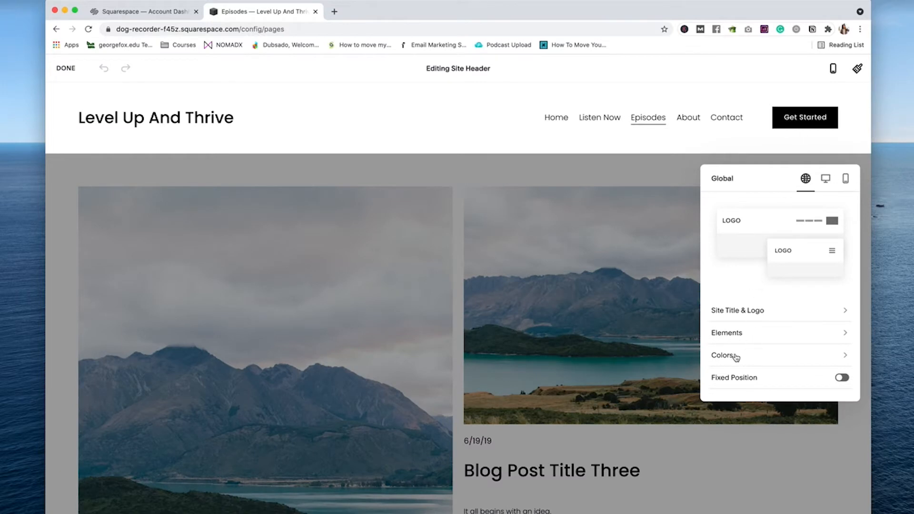
{"action": "left_click", "coordinate": [733, 333]}
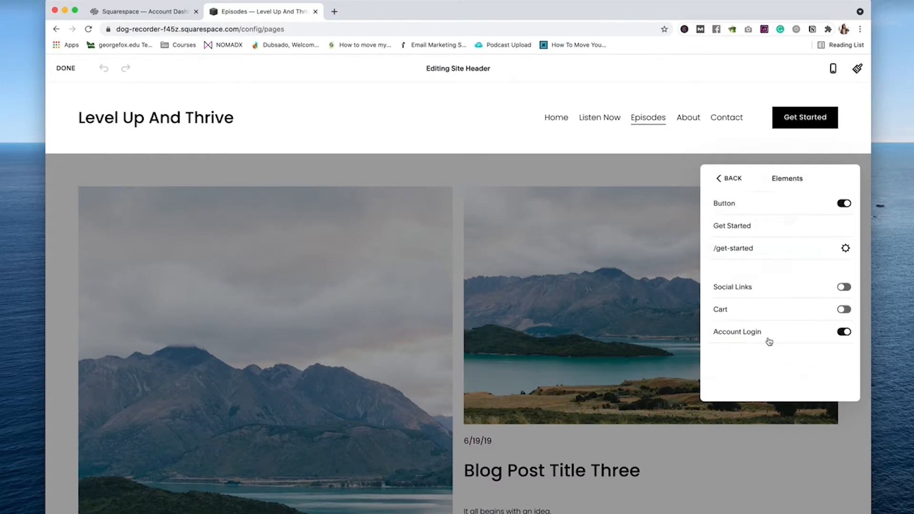
{"action": "left_click", "coordinate": [835, 205]}
{"action": "left_click", "coordinate": [718, 180]}
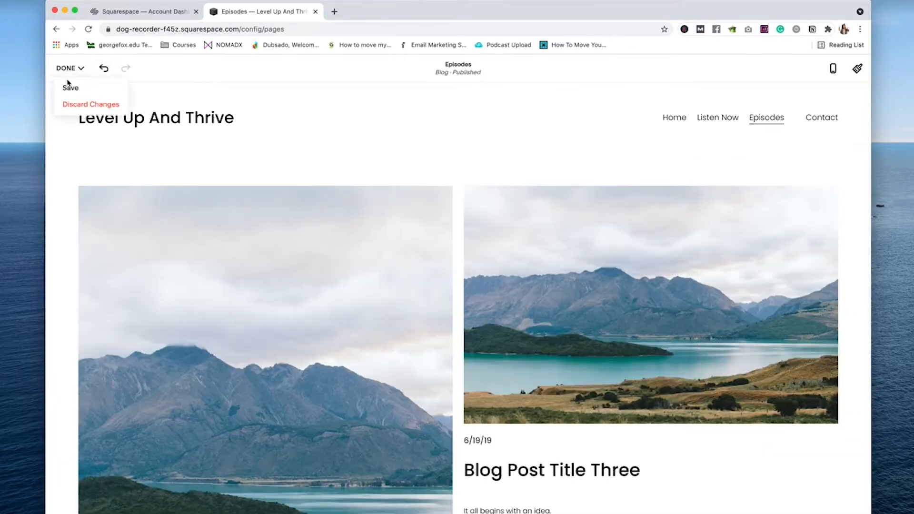
{"action": "left_click", "coordinate": [72, 89]}
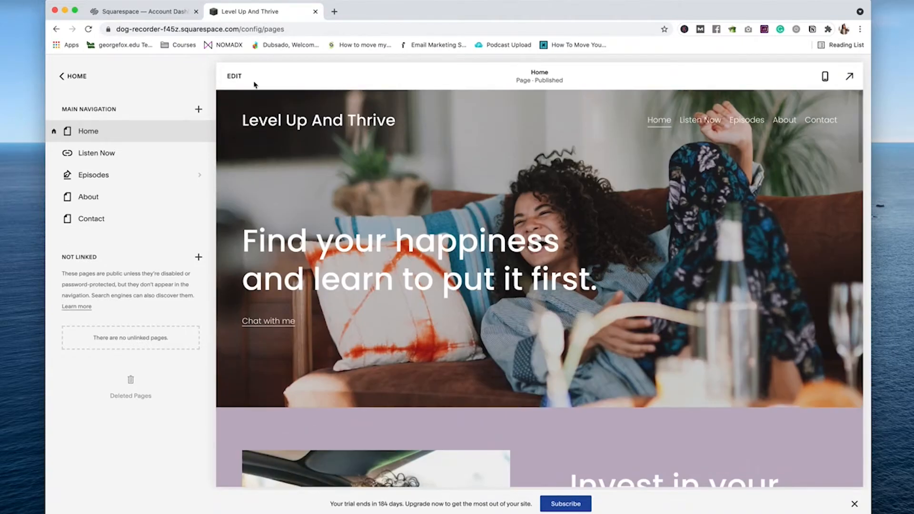
Step: Upload the Level Up + Thrive logo to the header and set logo height to 36px
{"action": "left_click", "coordinate": [236, 76]}
{"action": "left_click", "coordinate": [458, 133]}
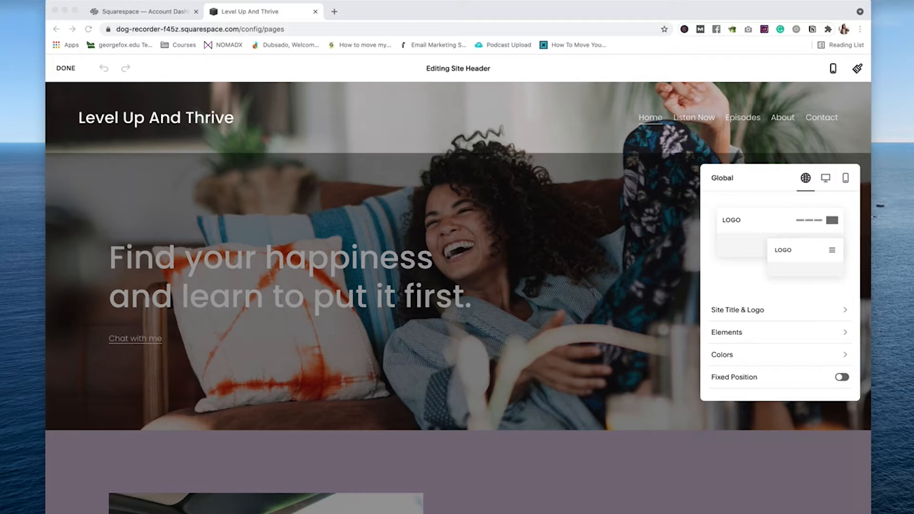
{"action": "left_click", "coordinate": [752, 309]}
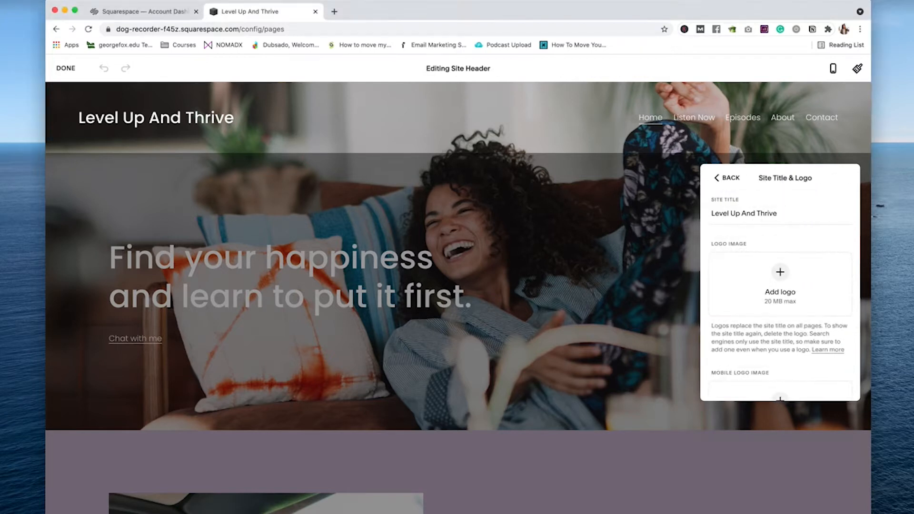
{"action": "left_click_drag", "start_coordinate": [904, 297], "coordinate": [757, 276]}
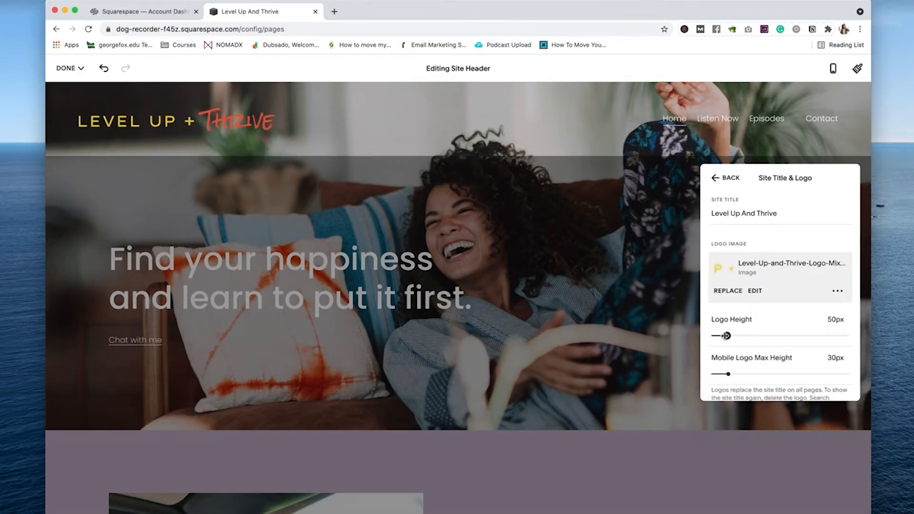
{"action": "left_click_drag", "start_coordinate": [726, 336], "coordinate": [721, 336]}
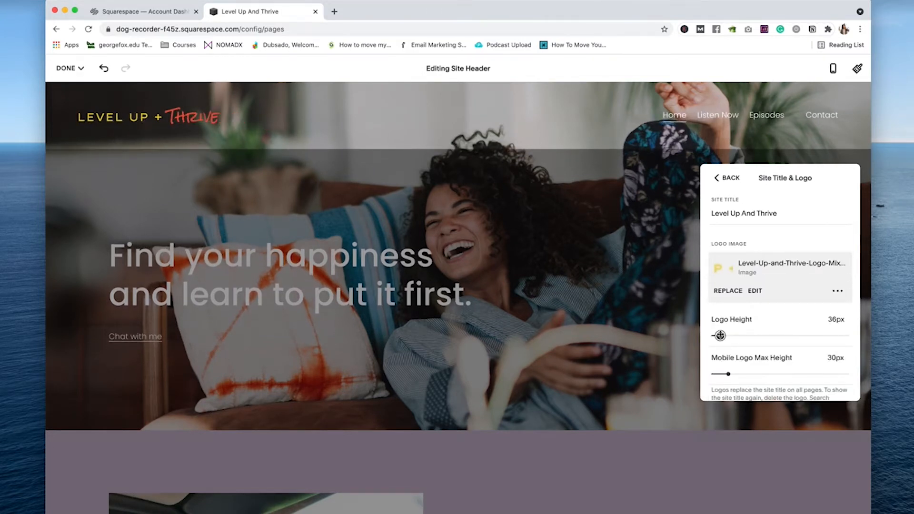
{"action": "scroll", "coordinate": [776, 316], "scroll_direction": "down", "scroll_amount": 5}
{"action": "scroll", "coordinate": [775, 302], "scroll_direction": "up", "scroll_amount": 5}
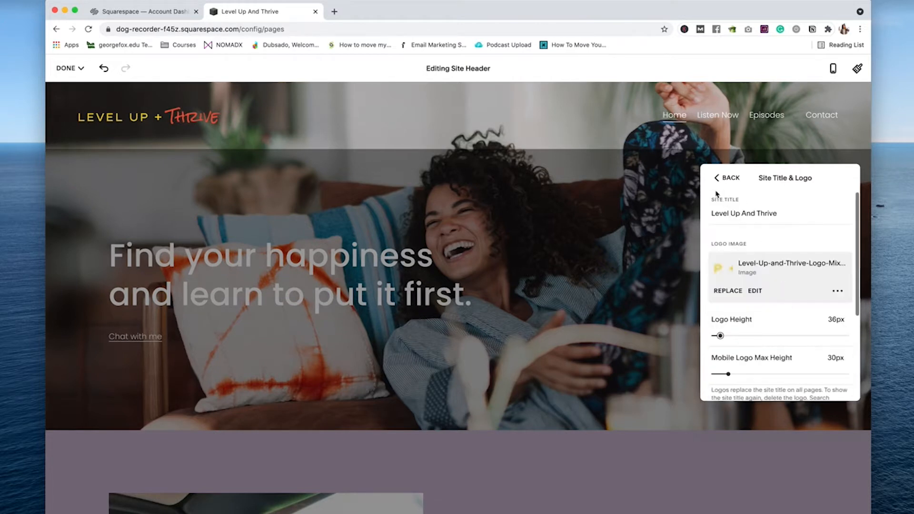
{"action": "left_click", "coordinate": [717, 178]}
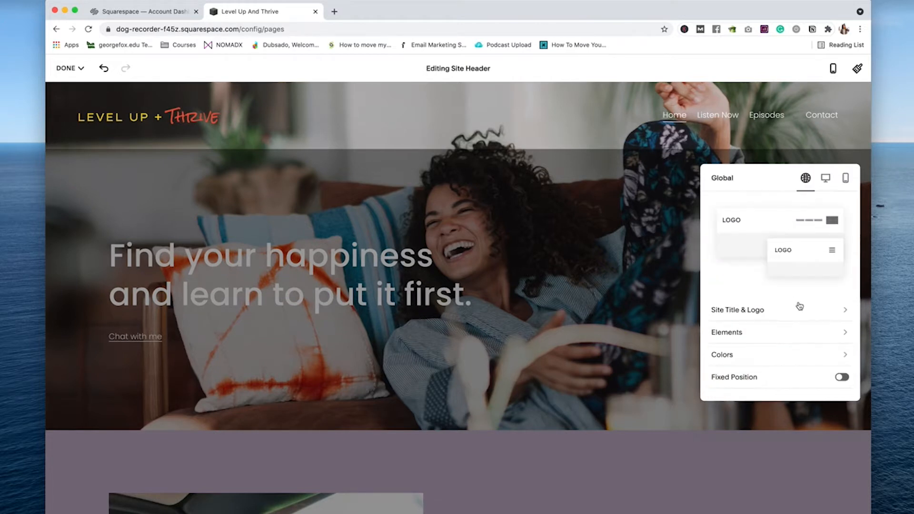
Step: Widen the spacing between desktop header elements and navigation links
{"action": "left_click", "coordinate": [826, 178]}
{"action": "scroll", "coordinate": [795, 352], "scroll_direction": "down", "scroll_amount": 2}
{"action": "left_click_drag", "start_coordinate": [754, 313], "coordinate": [718, 313]}
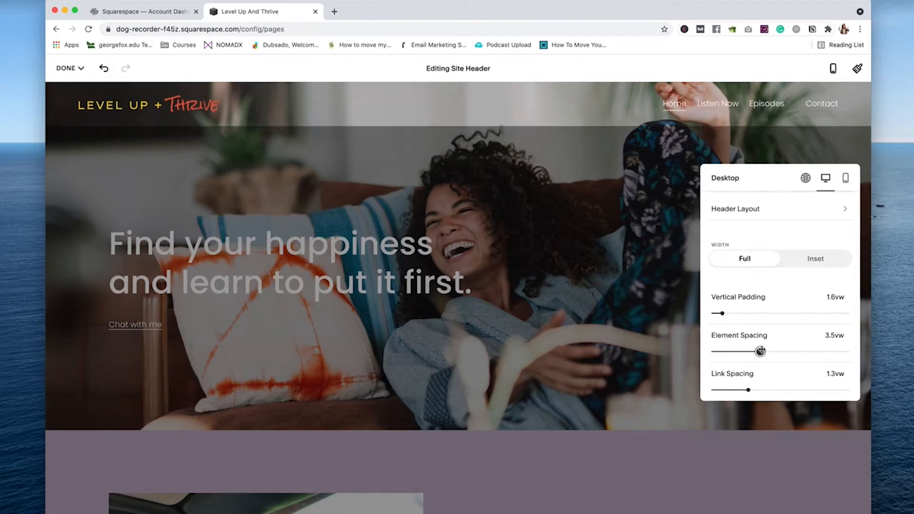
{"action": "mouse_move", "coordinate": [760, 351]}
{"action": "left_mouse_down"}
{"action": "mouse_move", "coordinate": [773, 352]}
{"action": "mouse_move", "coordinate": [753, 352]}
{"action": "left_mouse_up"}
{"action": "left_click_drag", "start_coordinate": [748, 390], "coordinate": [764, 389]}
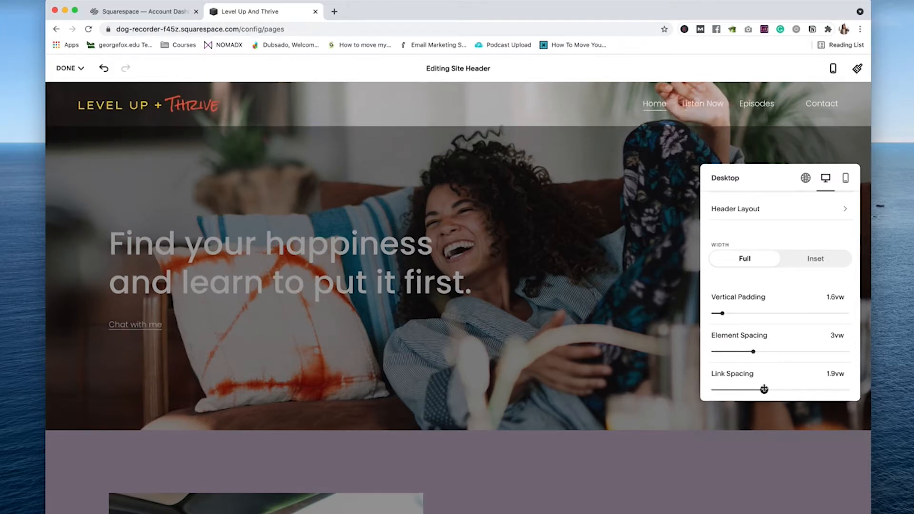
{"action": "left_click", "coordinate": [846, 179]}
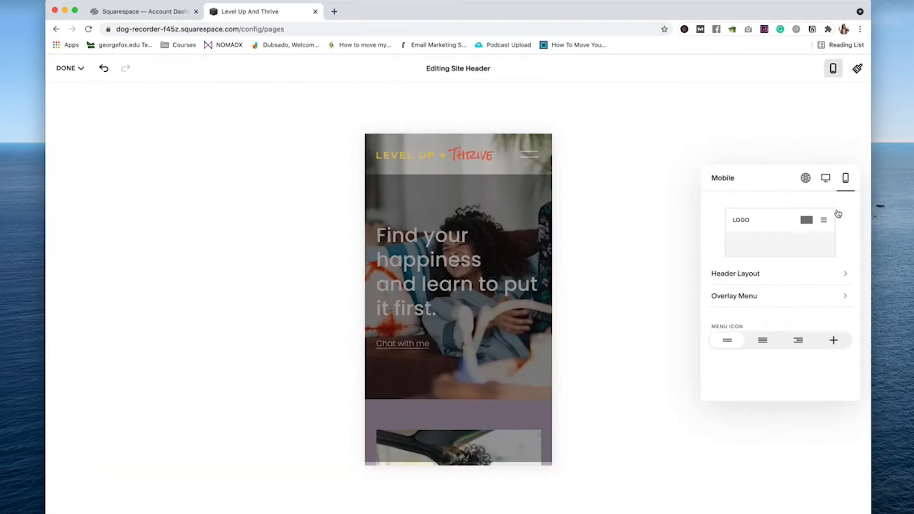
{"action": "left_click", "coordinate": [825, 179]}
{"action": "left_click", "coordinate": [805, 179]}
Step: Turn off the header's transparent background so it sits on solid white
{"action": "left_click", "coordinate": [755, 311]}
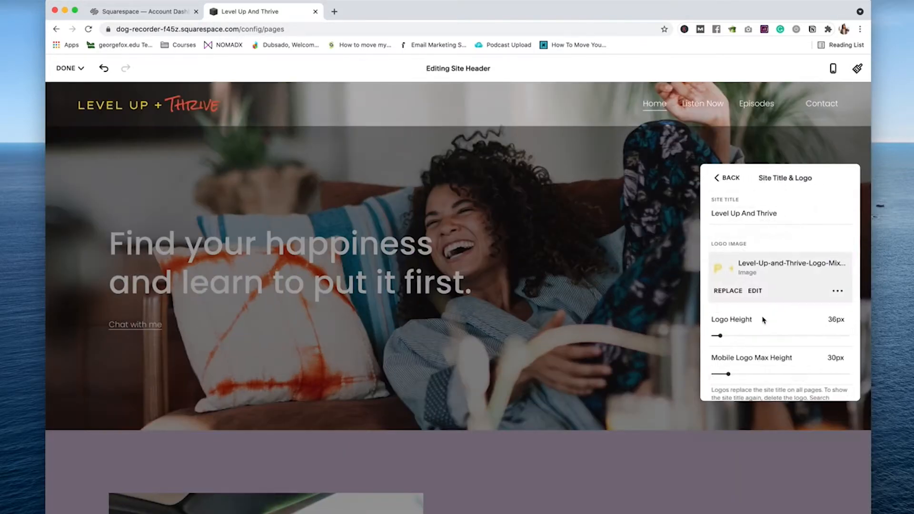
{"action": "scroll", "coordinate": [785, 361], "scroll_direction": "down", "scroll_amount": 3}
{"action": "left_click", "coordinate": [718, 176]}
{"action": "left_click", "coordinate": [733, 353]}
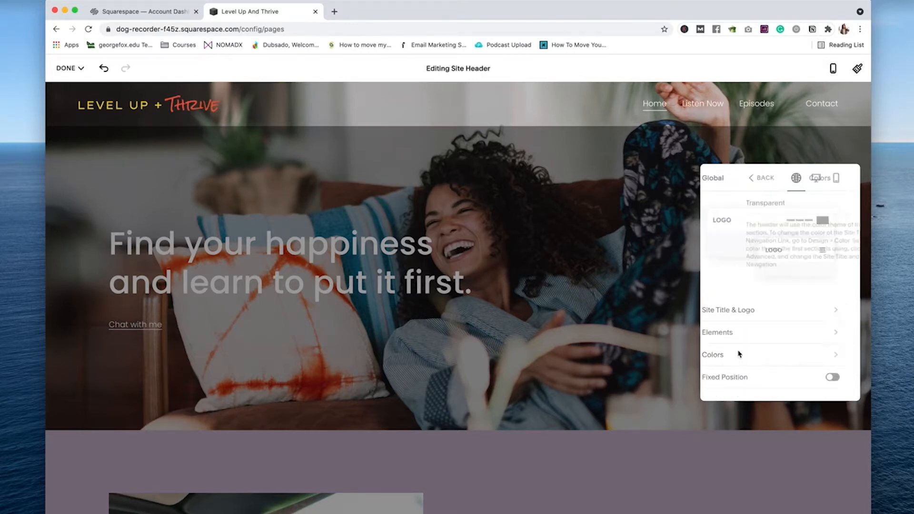
{"action": "left_click", "coordinate": [840, 203]}
{"action": "left_click", "coordinate": [709, 183]}
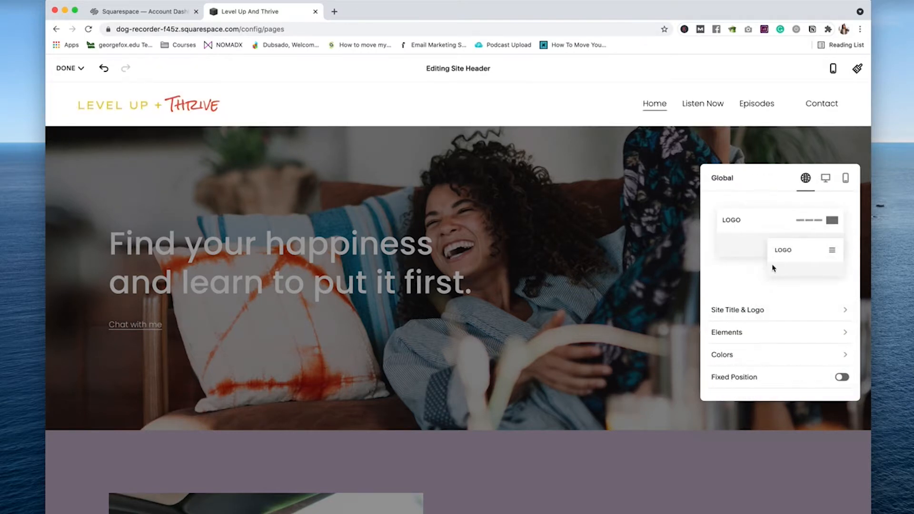
Step: Try Fixed Position with the Basic fixed header style, then turn it back off
{"action": "left_click", "coordinate": [839, 378]}
{"action": "scroll", "coordinate": [758, 371], "scroll_direction": "down", "scroll_amount": 2}
{"action": "left_click", "coordinate": [773, 370]}
{"action": "left_click", "coordinate": [776, 371]}
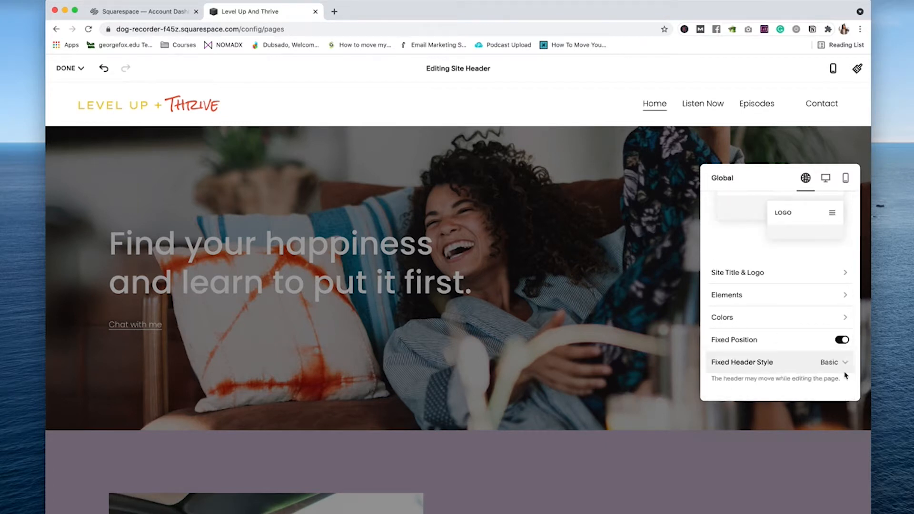
{"action": "left_click", "coordinate": [841, 339]}
{"action": "left_click", "coordinate": [826, 179]}
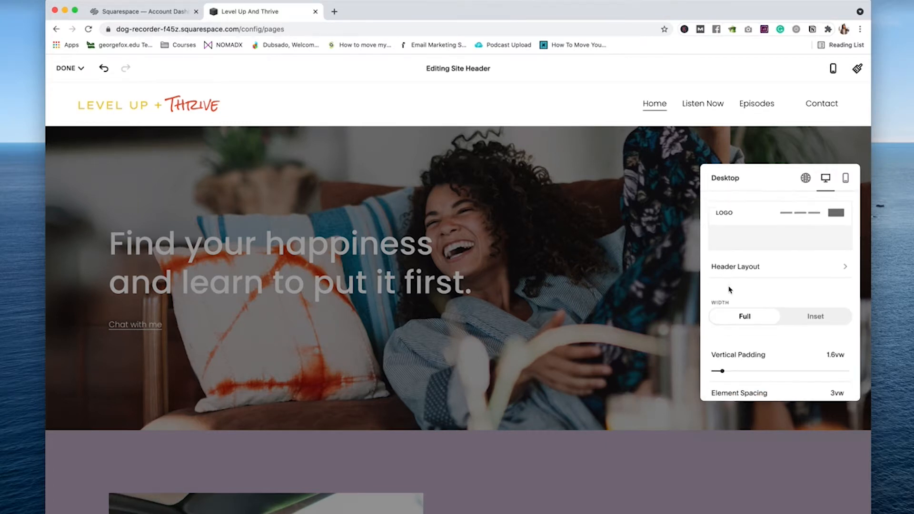
{"action": "scroll", "coordinate": [728, 290], "scroll_direction": "down", "scroll_amount": 3}
Step: Set the mobile overlay menu's link spacing to 4.8vw
{"action": "left_click", "coordinate": [845, 178]}
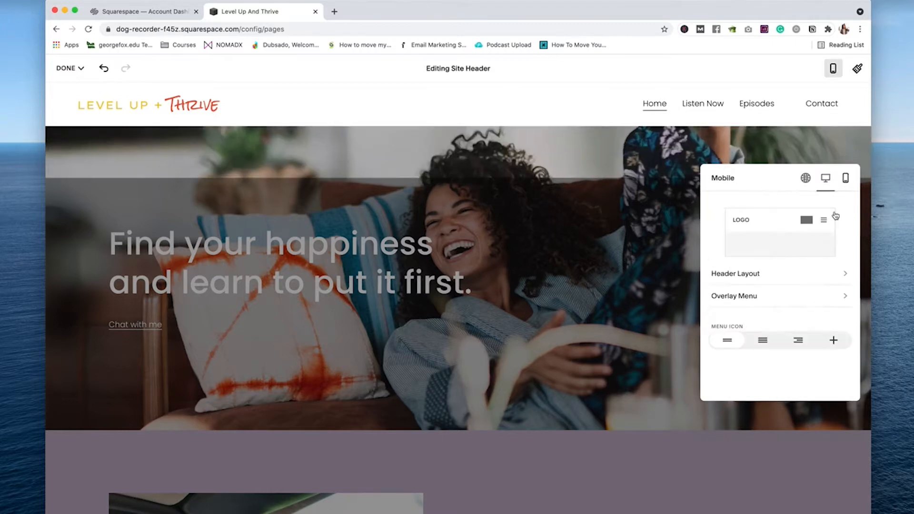
{"action": "left_click", "coordinate": [781, 299]}
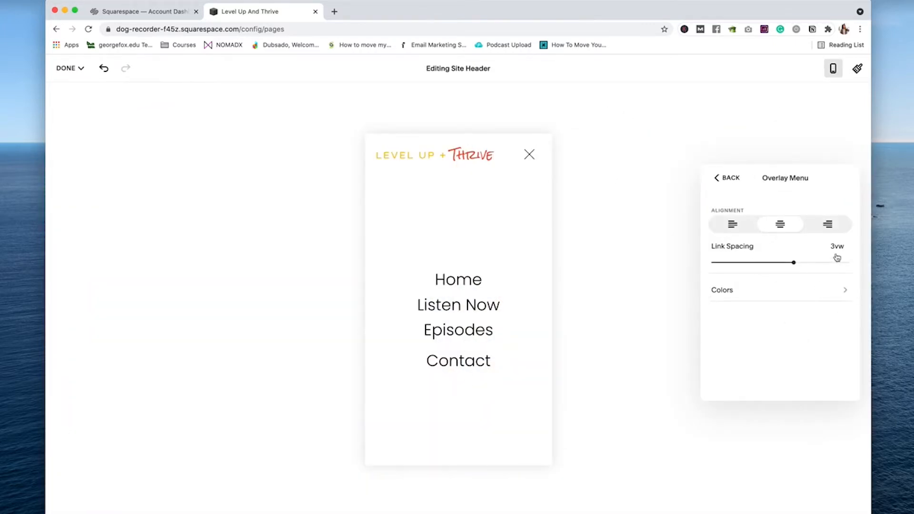
{"action": "left_click_drag", "start_coordinate": [794, 263], "coordinate": [841, 262]}
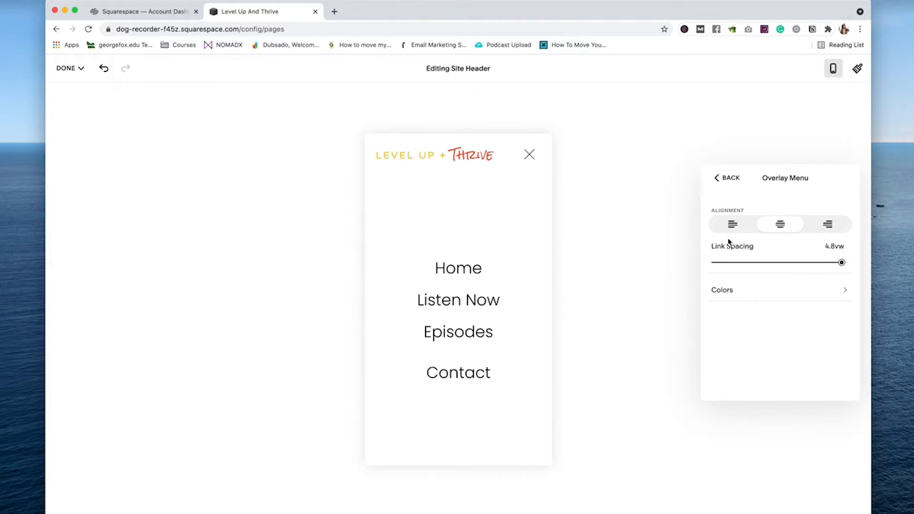
{"action": "left_click", "coordinate": [727, 179]}
{"action": "left_click", "coordinate": [804, 178]}
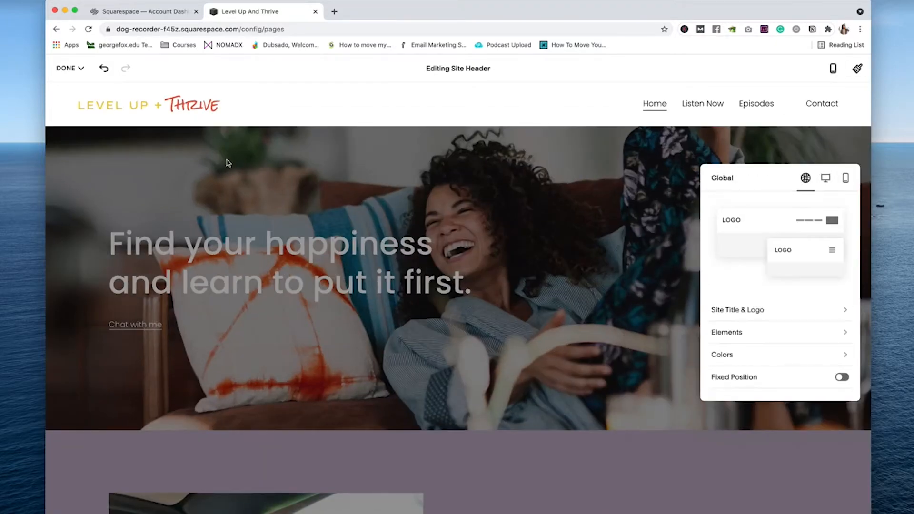
Step: Save the header edits and go to the Design settings
{"action": "left_click", "coordinate": [226, 163]}
{"action": "left_click", "coordinate": [70, 69]}
{"action": "left_click", "coordinate": [90, 102]}
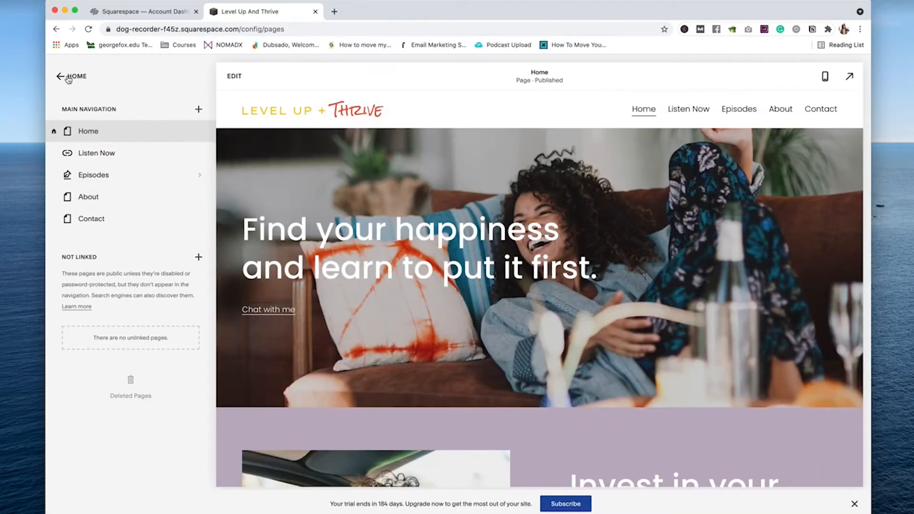
{"action": "left_click", "coordinate": [69, 77]}
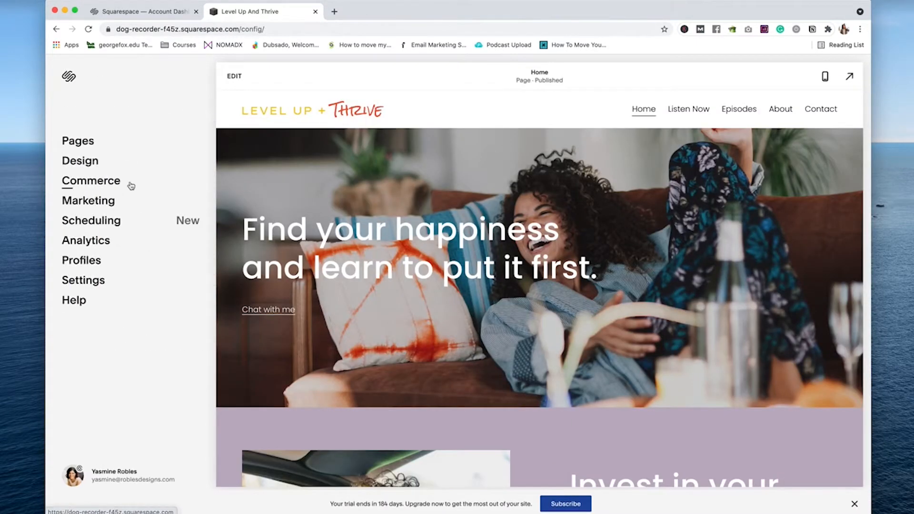
{"action": "left_click", "coordinate": [80, 160]}
Step: Open the Site Styles colours, then sample the logo's Thrive red (e95a3f) in Photoshop
{"action": "left_click", "coordinate": [74, 139]}
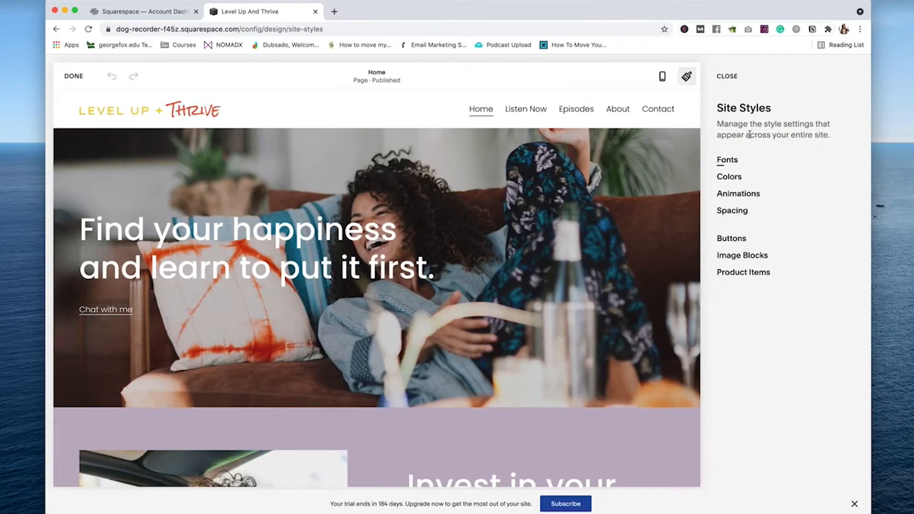
{"action": "left_click", "coordinate": [729, 177]}
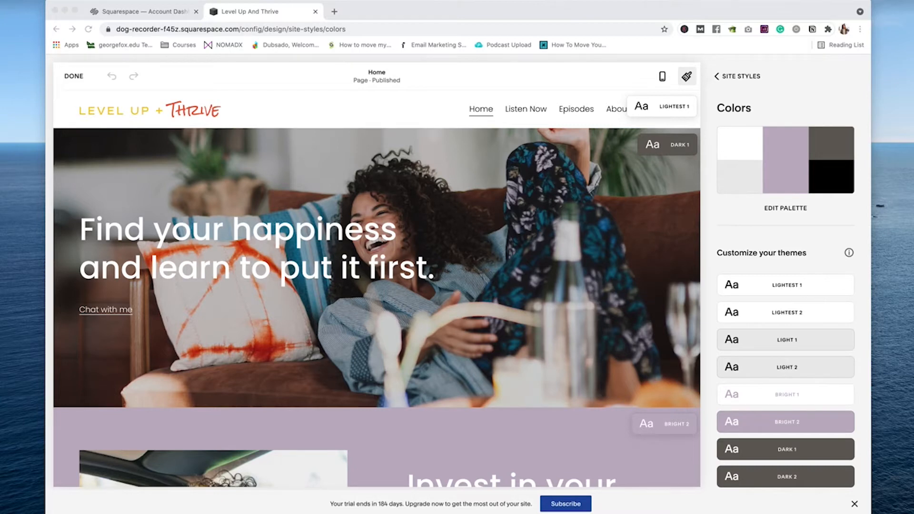
{"action": "key", "text": "super+Tab"}
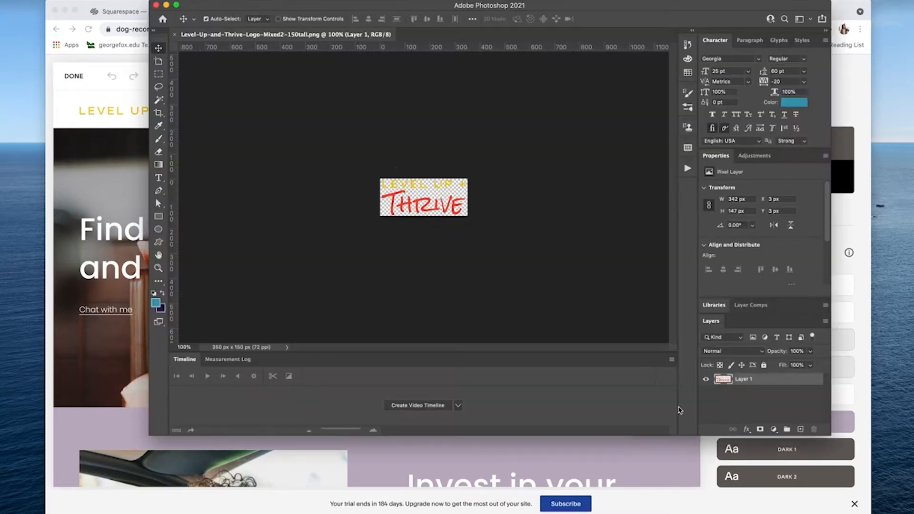
{"action": "key", "text": "super+0"}
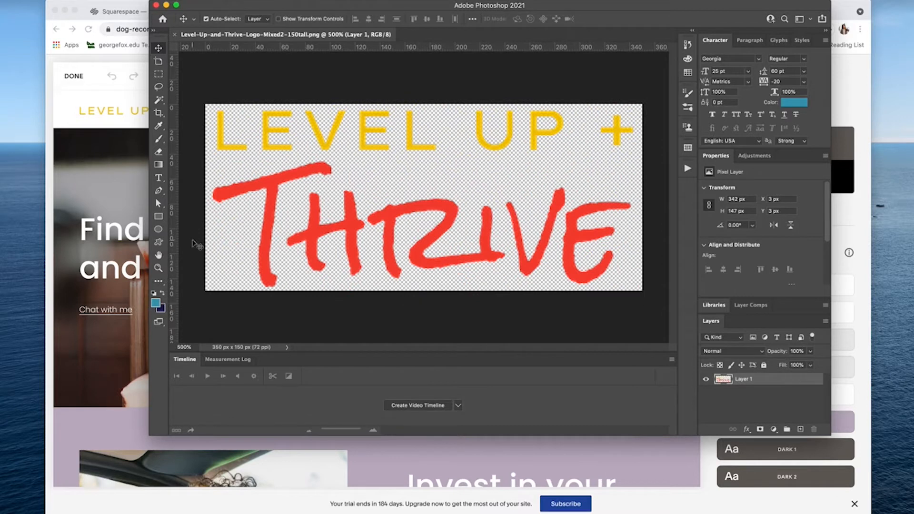
{"action": "key", "text": "i"}
{"action": "left_click", "coordinate": [274, 202]}
{"action": "left_click", "coordinate": [789, 103]}
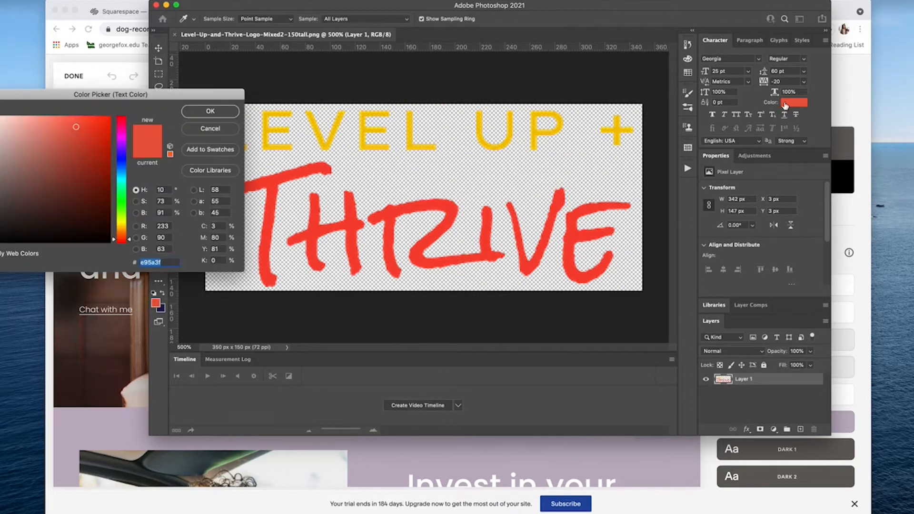
{"action": "left_click", "coordinate": [237, 114]}
Step: Change the palette's lilac swatch to #E95A3F
{"action": "key", "text": "super+Tab"}
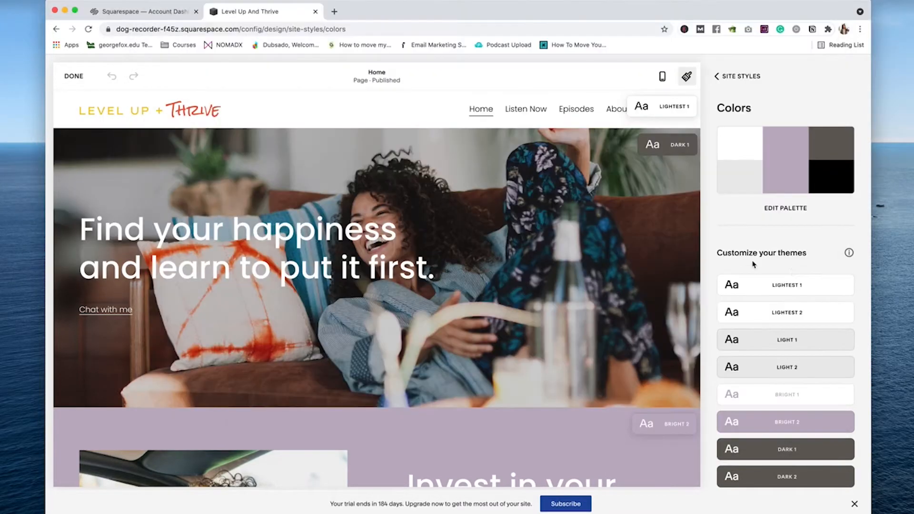
{"action": "scroll", "coordinate": [785, 262], "scroll_direction": "up", "scroll_amount": 3}
{"action": "left_click", "coordinate": [787, 210]}
{"action": "left_click", "coordinate": [790, 226]}
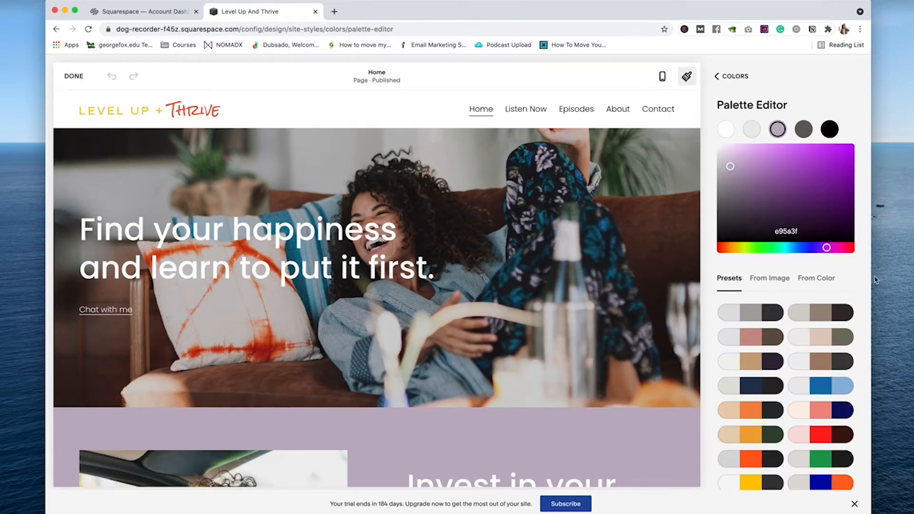
{"action": "left_click", "coordinate": [776, 230]}
{"action": "type", "text": "b95a3f"}
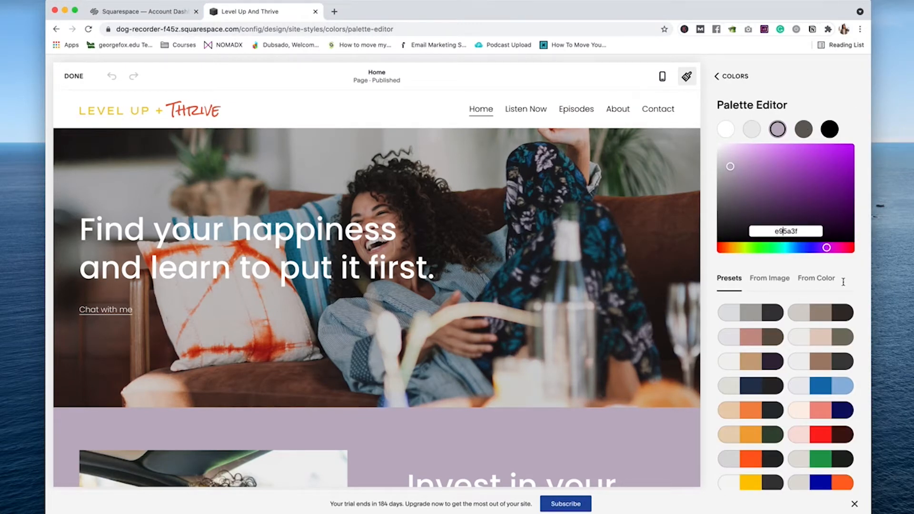
{"action": "key", "text": "Home"}
{"action": "type", "text": "#"}
{"action": "key", "text": "Return"}
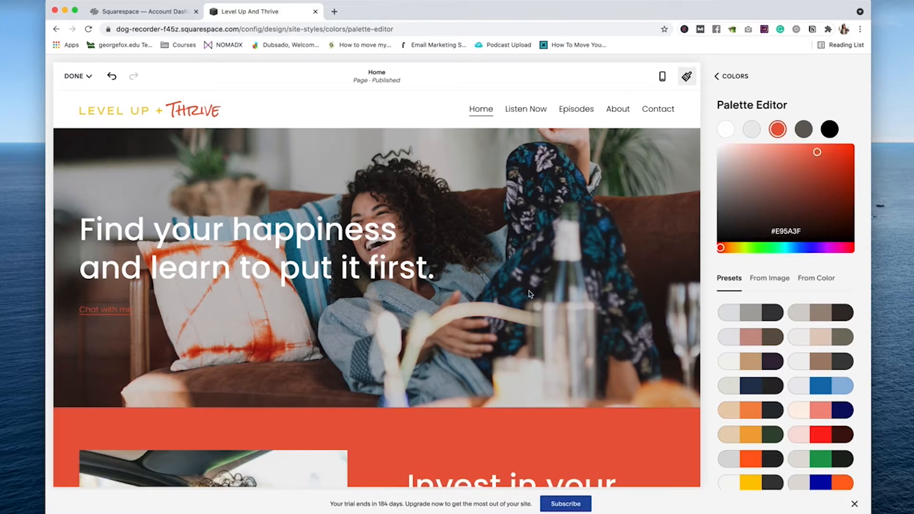
Step: Review the updated palette colours and return to the Colors overview
{"action": "scroll", "coordinate": [510, 312], "scroll_direction": "down", "scroll_amount": 20}
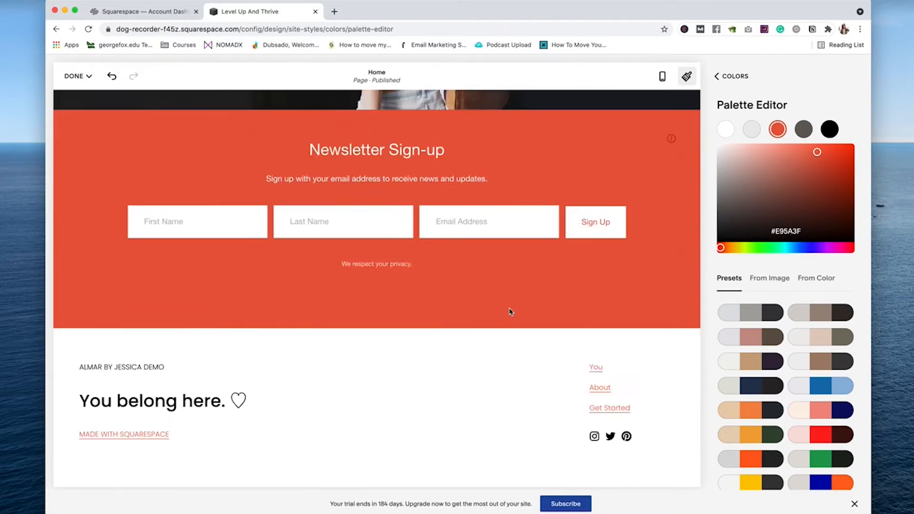
{"action": "scroll", "coordinate": [510, 312], "scroll_direction": "up", "scroll_amount": 20}
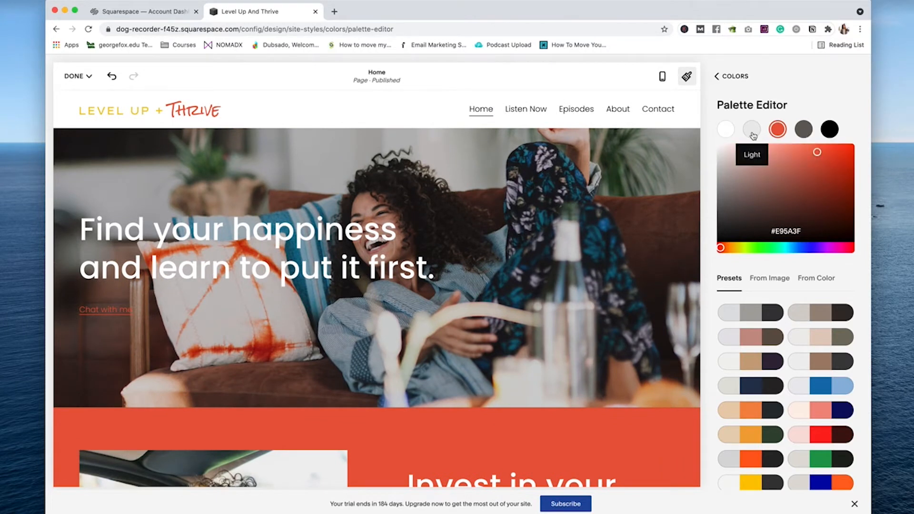
{"action": "left_click", "coordinate": [753, 132]}
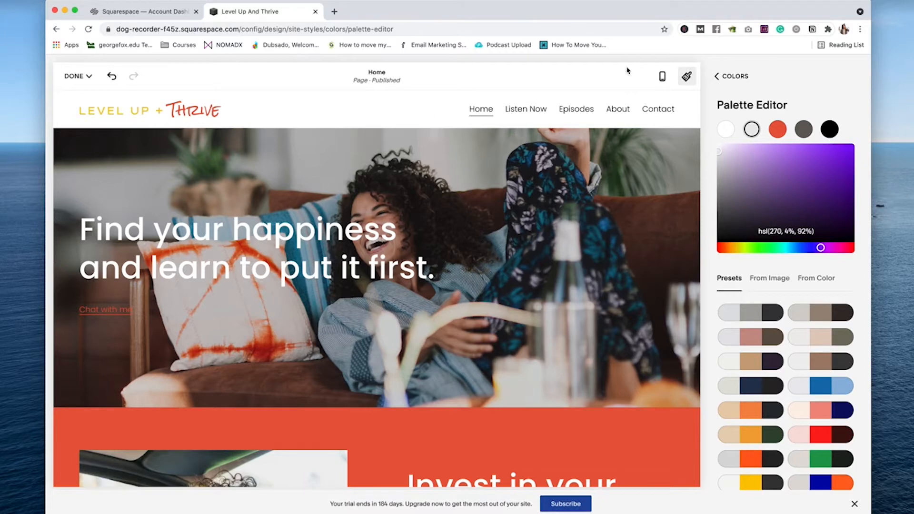
{"action": "left_click", "coordinate": [733, 77]}
{"action": "scroll", "coordinate": [165, 186], "scroll_direction": "down", "scroll_amount": 5}
{"action": "scroll", "coordinate": [200, 188], "scroll_direction": "up", "scroll_amount": 5}
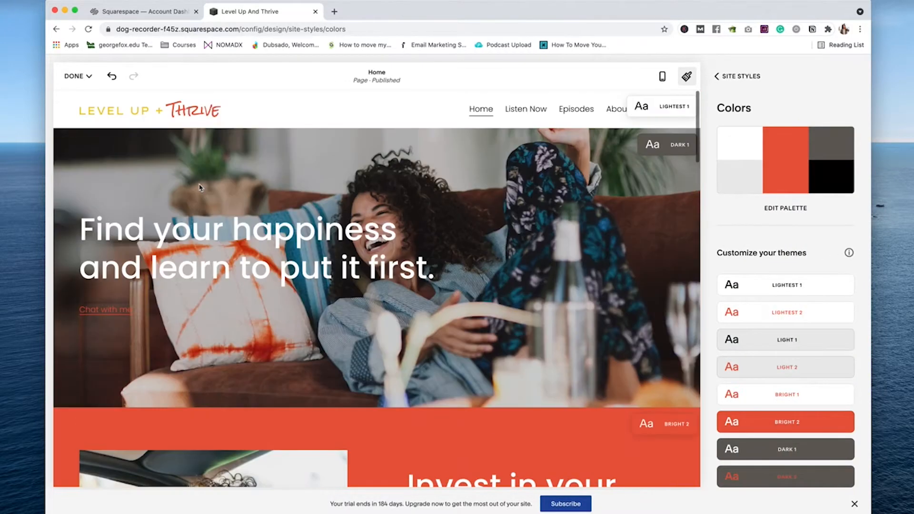
{"action": "left_click", "coordinate": [78, 76]}
Step: Save the colour changes and open the Custom CSS editor
{"action": "left_click", "coordinate": [75, 92]}
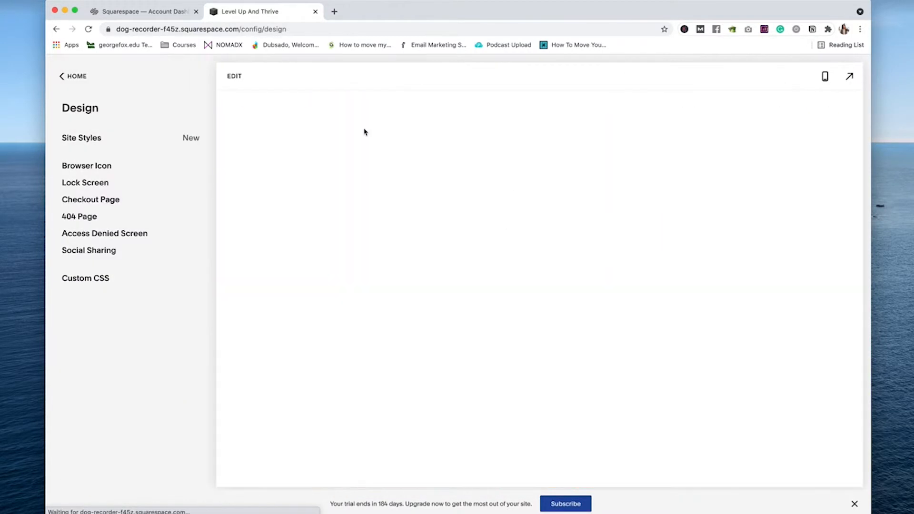
{"action": "scroll", "coordinate": [590, 306], "scroll_direction": "down", "scroll_amount": 15}
{"action": "scroll", "coordinate": [476, 309], "scroll_direction": "up", "scroll_amount": 15}
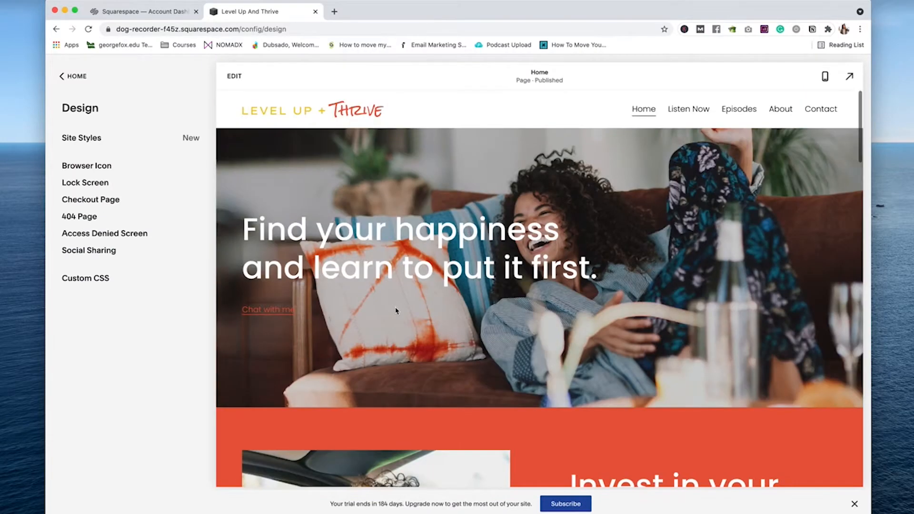
{"action": "left_click", "coordinate": [102, 278]}
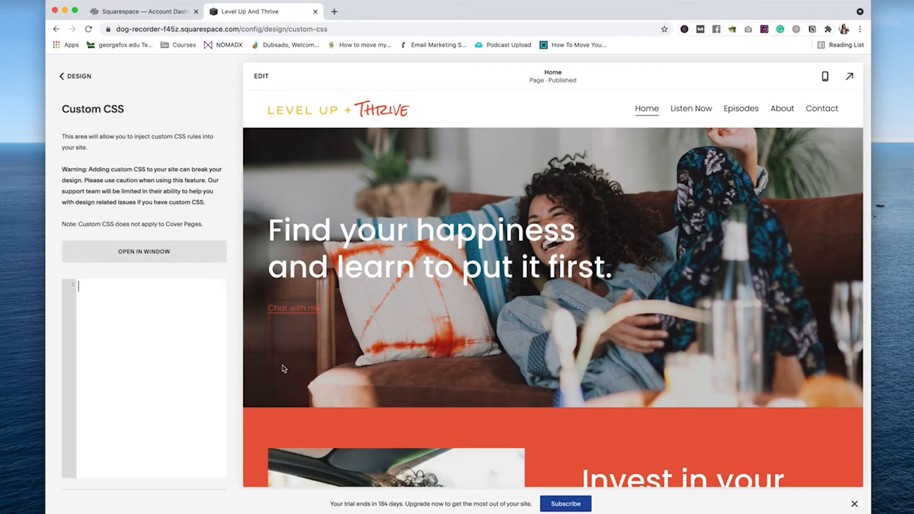
Step: Upload the RockSalt font and point the font-face rule's URL and name to it
{"action": "scroll", "coordinate": [184, 295], "scroll_direction": "down", "scroll_amount": 1}
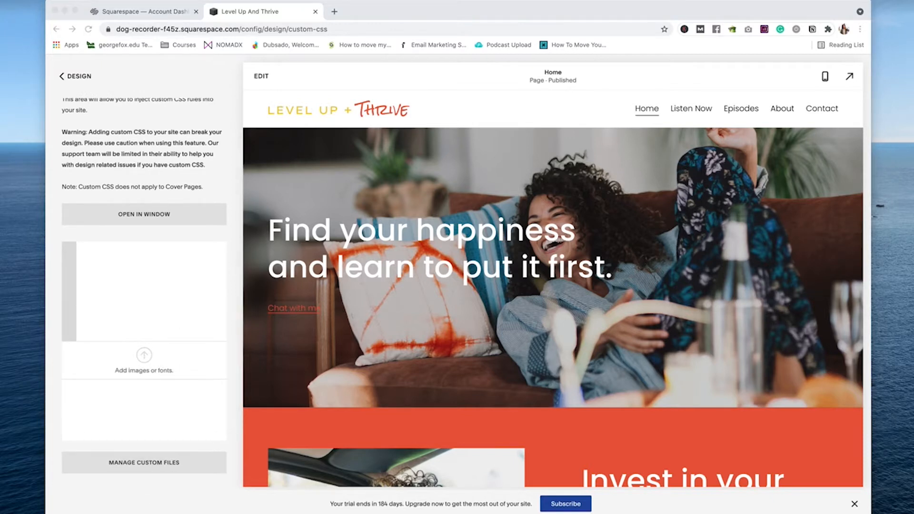
{"action": "left_click_drag", "start_coordinate": [3, 486], "coordinate": [145, 367]}
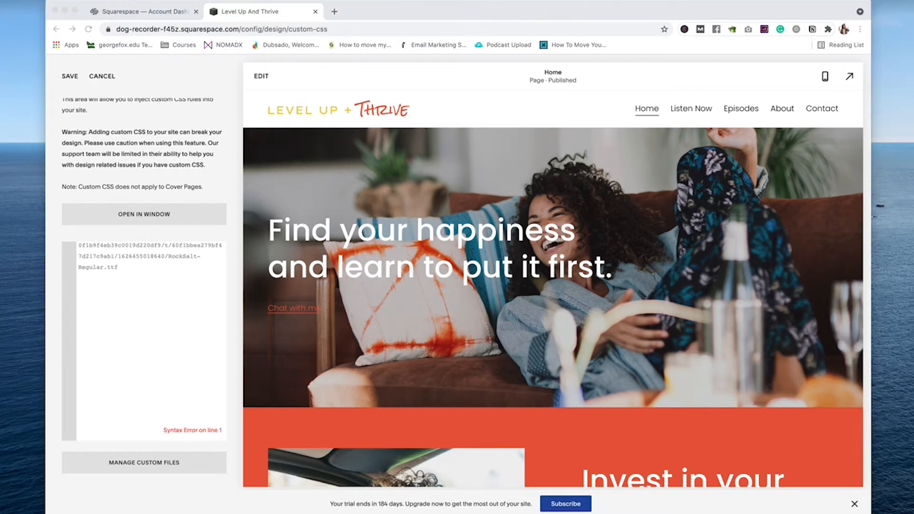
{"action": "left_click", "coordinate": [68, 242]}
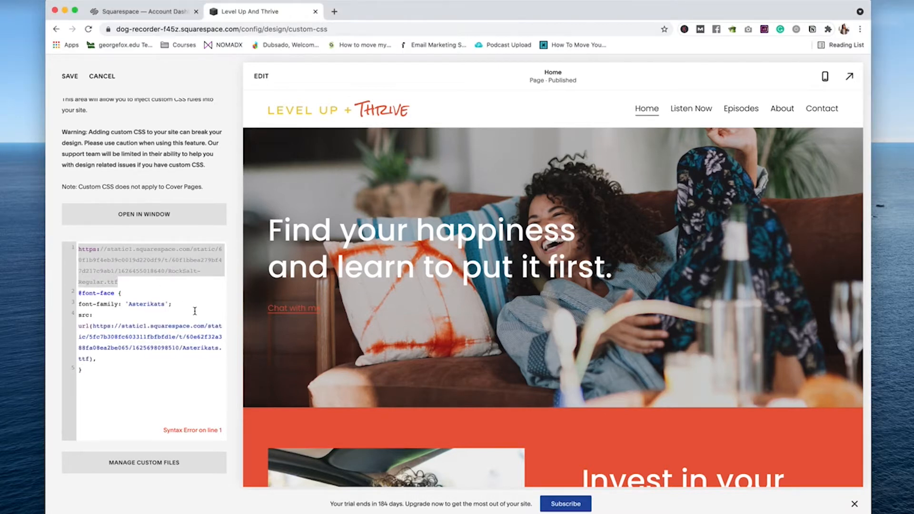
{"action": "key", "text": "ctrl+x"}
{"action": "left_click_drag", "start_coordinate": [90, 326], "coordinate": [93, 293]}
{"action": "key", "text": "ctrl+v"}
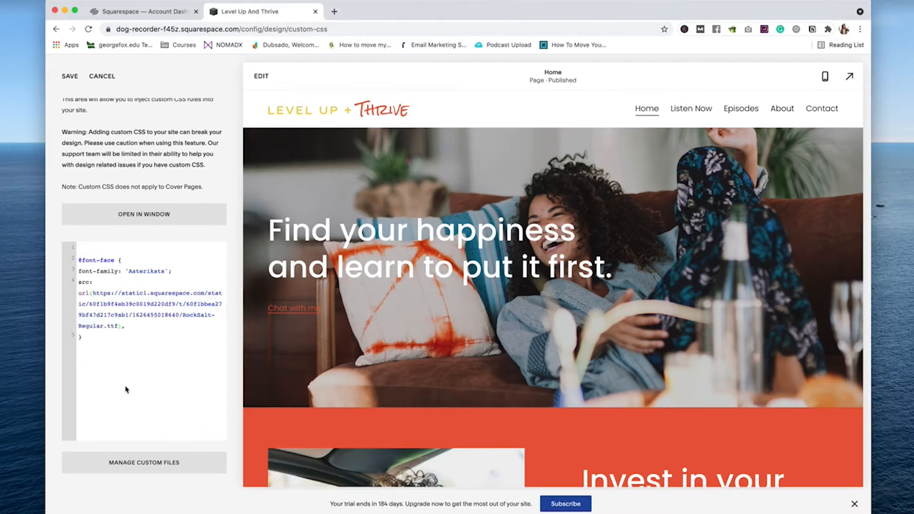
{"action": "double_click", "coordinate": [152, 270]}
{"action": "type", "text": "RockSal"}
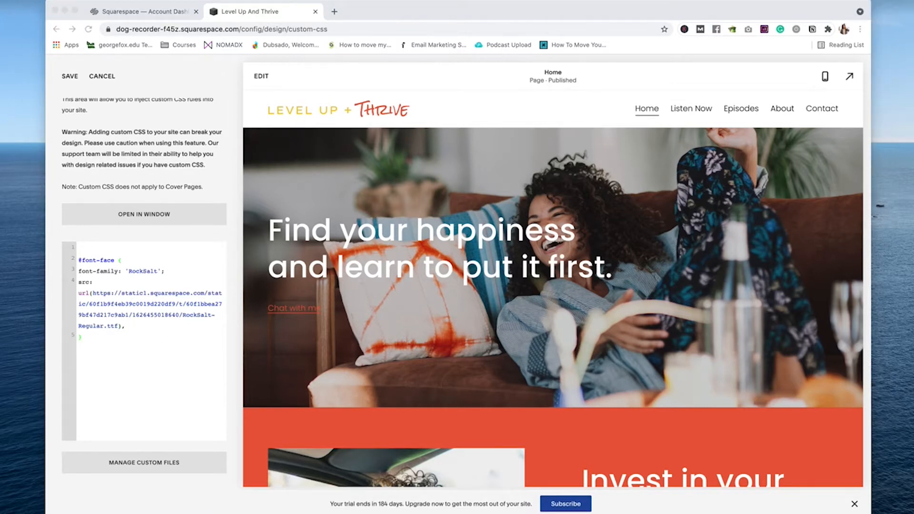
Step: Add an h1 rule with font-family 'RockSalt', without font-size or line-height lines
{"action": "left_click", "coordinate": [102, 333]}
{"action": "key", "text": "Return"}
{"action": "key", "text": "super+v"}
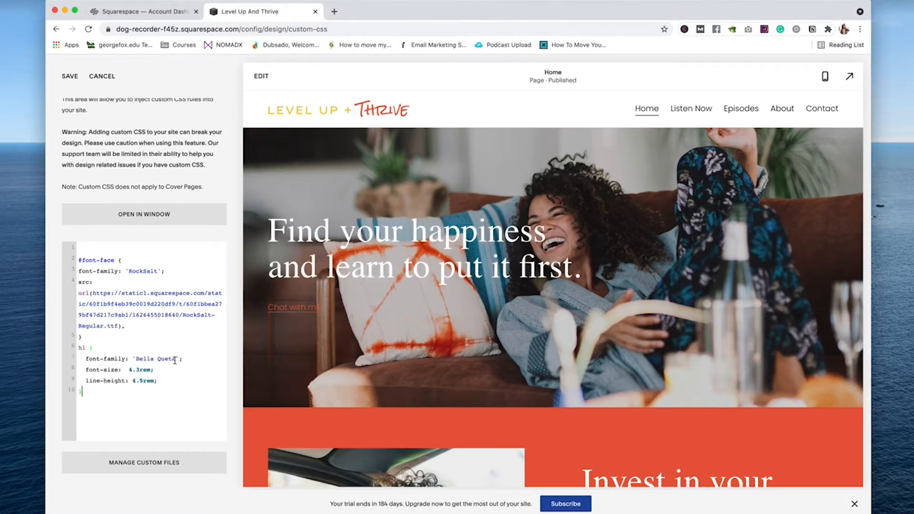
{"action": "left_click_drag", "start_coordinate": [176, 359], "coordinate": [133, 357]}
{"action": "type", "text": "RockSalt"}
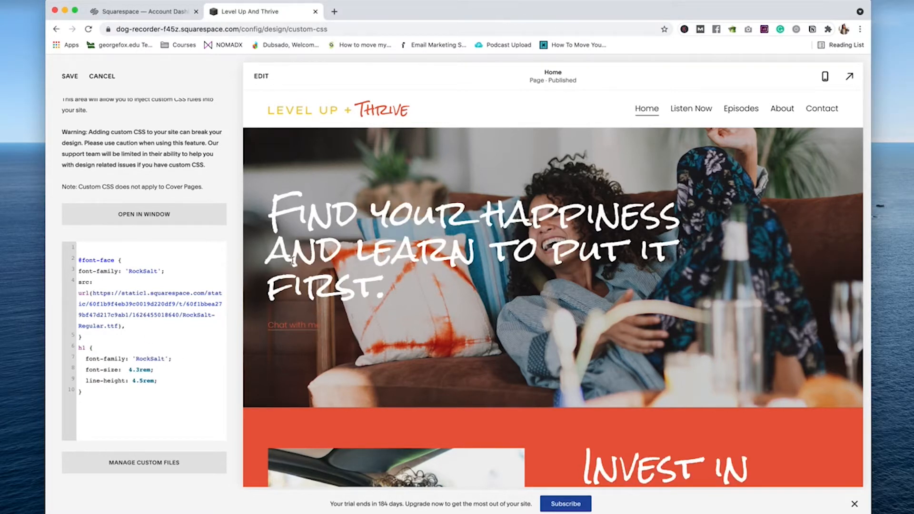
{"action": "left_click_drag", "start_coordinate": [157, 381], "coordinate": [71, 373]}
{"action": "key", "text": "BackSpace"}
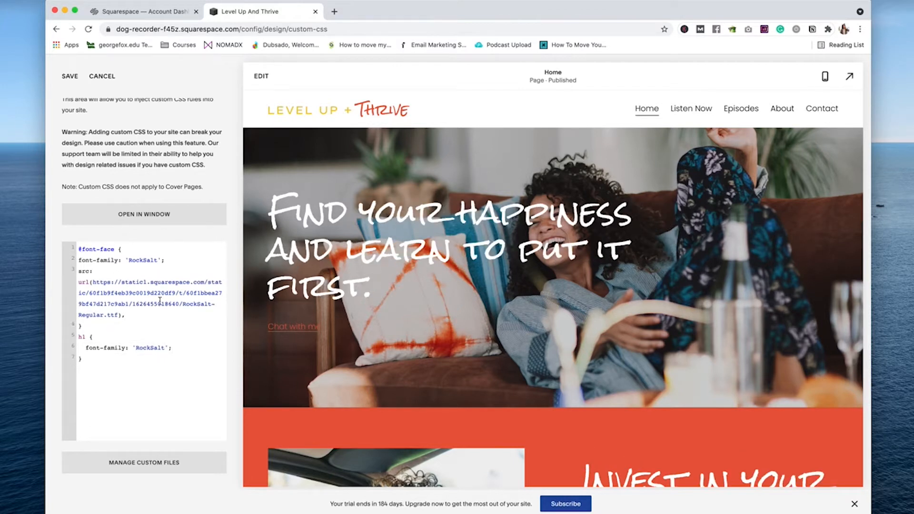
{"action": "key", "text": "Delete"}
Step: Review the finished CSS and return to the Design settings list
{"action": "scroll", "coordinate": [539, 352], "scroll_direction": "down", "scroll_amount": 10}
{"action": "scroll", "coordinate": [496, 354], "scroll_direction": "down", "scroll_amount": 4}
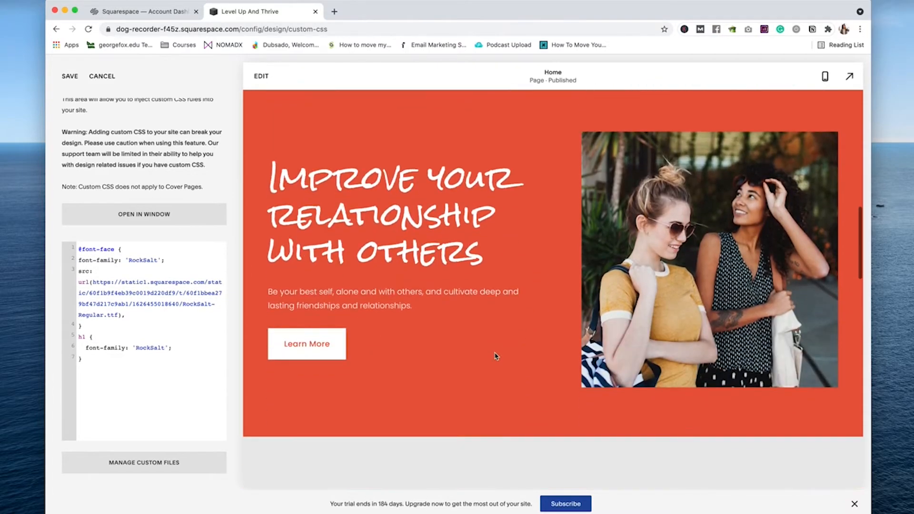
{"action": "scroll", "coordinate": [496, 355], "scroll_direction": "up", "scroll_amount": 13}
{"action": "scroll", "coordinate": [533, 331], "scroll_direction": "down", "scroll_amount": 16}
{"action": "scroll", "coordinate": [532, 331], "scroll_direction": "up", "scroll_amount": 16}
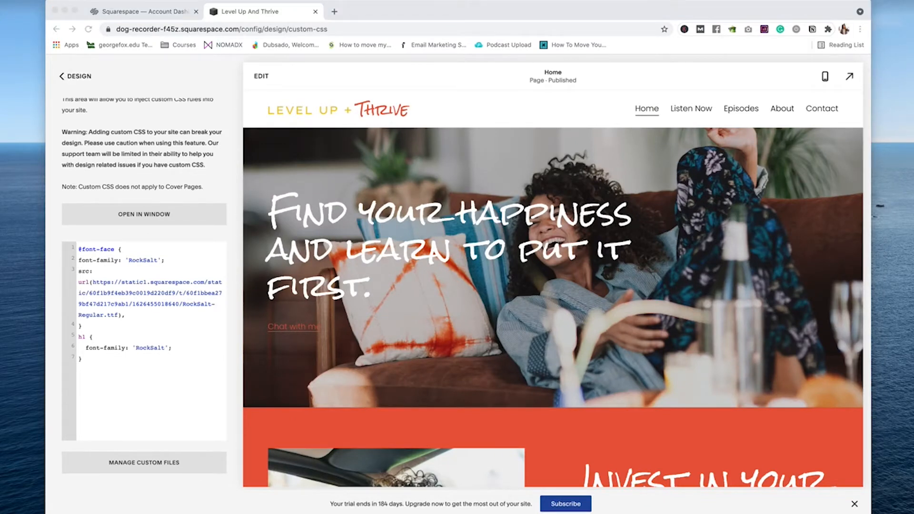
{"action": "left_click", "coordinate": [72, 76]}
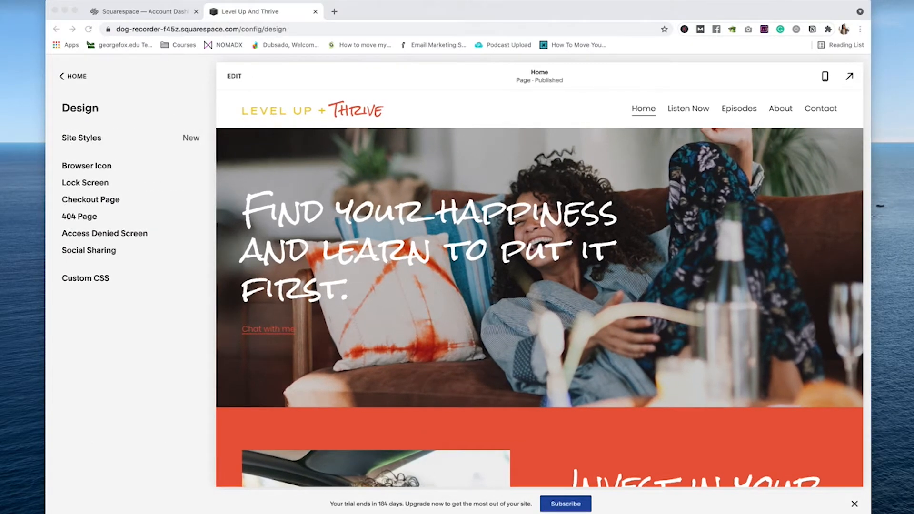
Step: Change the hero heading to 'Grit, Grind, & Grace In Columbus, Ohio' and delete the 'Chat with me' link
{"action": "left_click", "coordinate": [234, 76]}
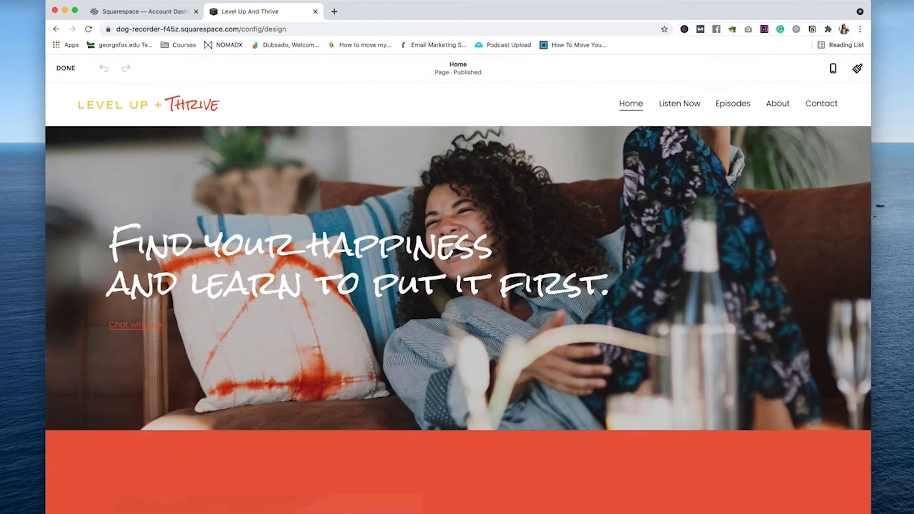
{"action": "triple_click", "coordinate": [301, 275]}
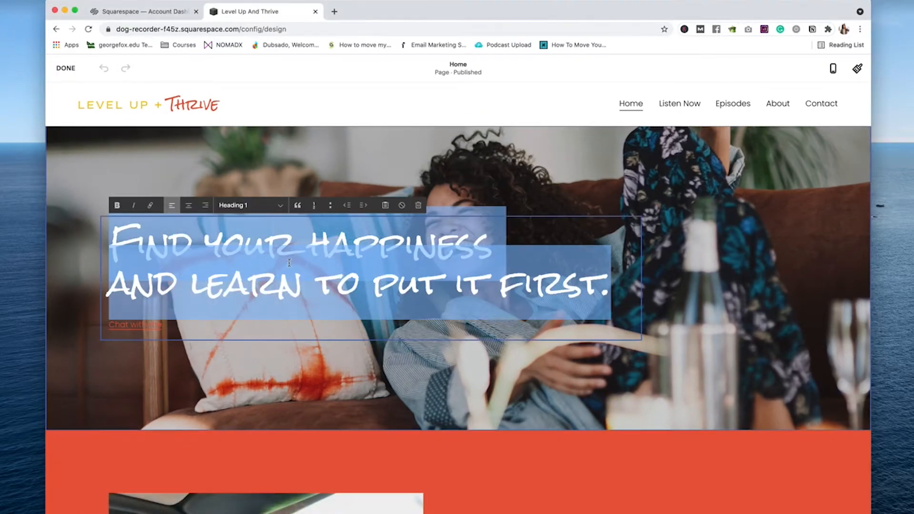
{"action": "type", "text": "Grit, Grind, & Grace In Columbus, Ohio"}
{"action": "triple_click", "coordinate": [144, 325]}
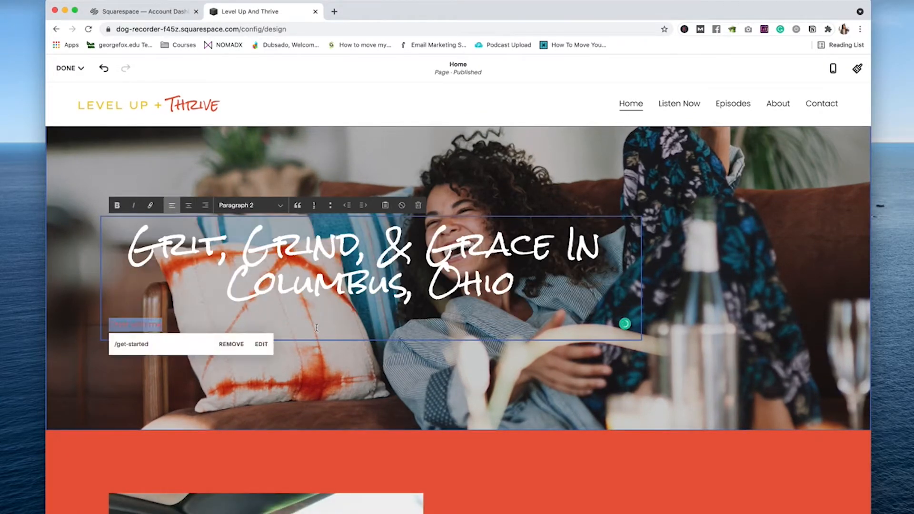
{"action": "key", "text": "BackSpace"}
{"action": "key", "text": "BackSpace"}
Step: Paste the BIPOC-stories intro paragraph beneath the heading
{"action": "key", "text": "super+Tab"}
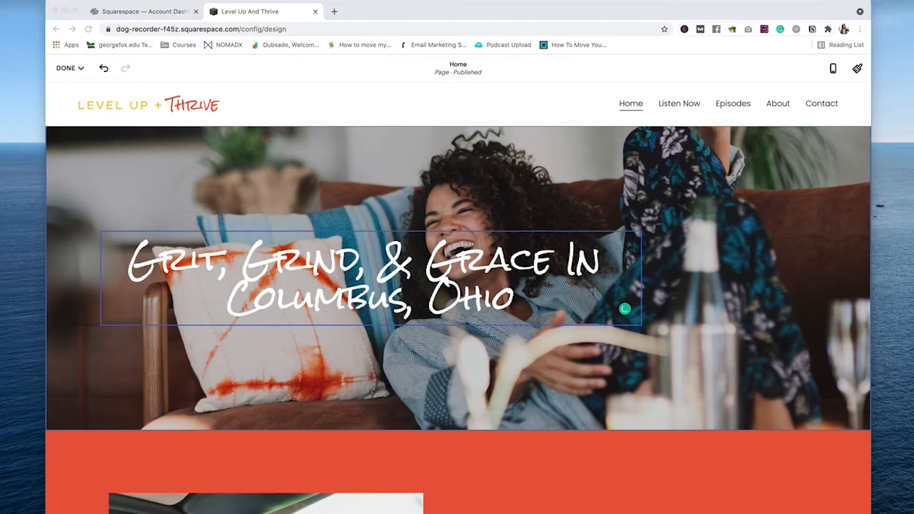
{"action": "key", "text": "super+Tab"}
{"action": "type", "text": "We bring you minority and BIPOC stories of hustle, leveling up, and truth-bombs that won’t just inspire you, but will open your eyes to the possibilities"}
{"action": "key", "text": "Escape"}
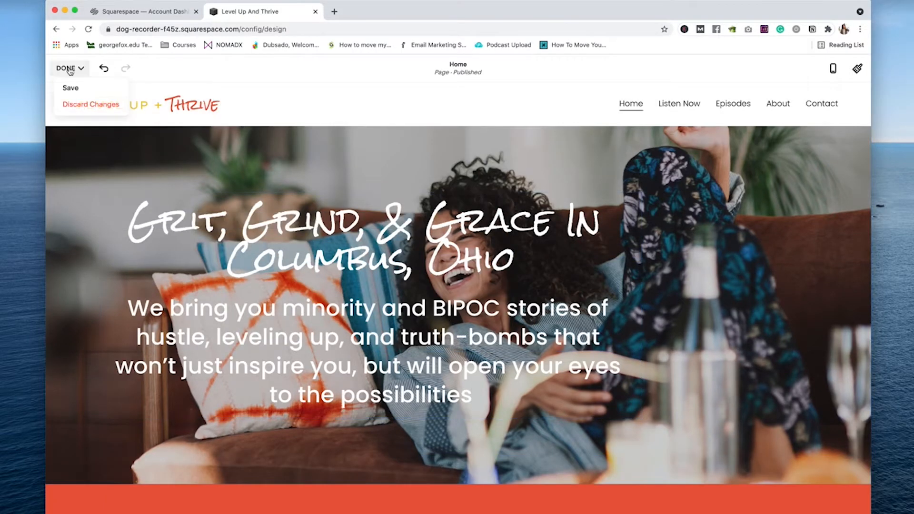
Step: Centre the hero section's content alignment
{"action": "left_click", "coordinate": [768, 156]}
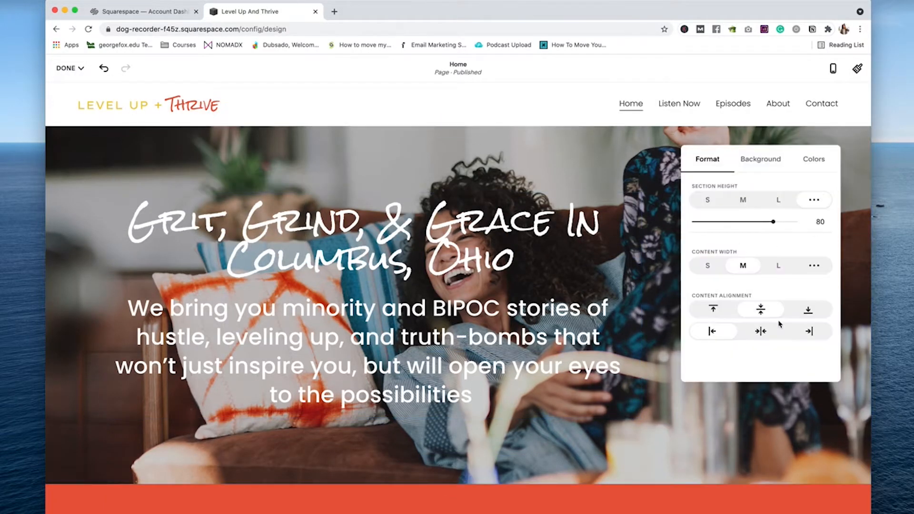
{"action": "left_click", "coordinate": [761, 329]}
{"action": "left_click", "coordinate": [766, 159]}
{"action": "left_click", "coordinate": [766, 160]}
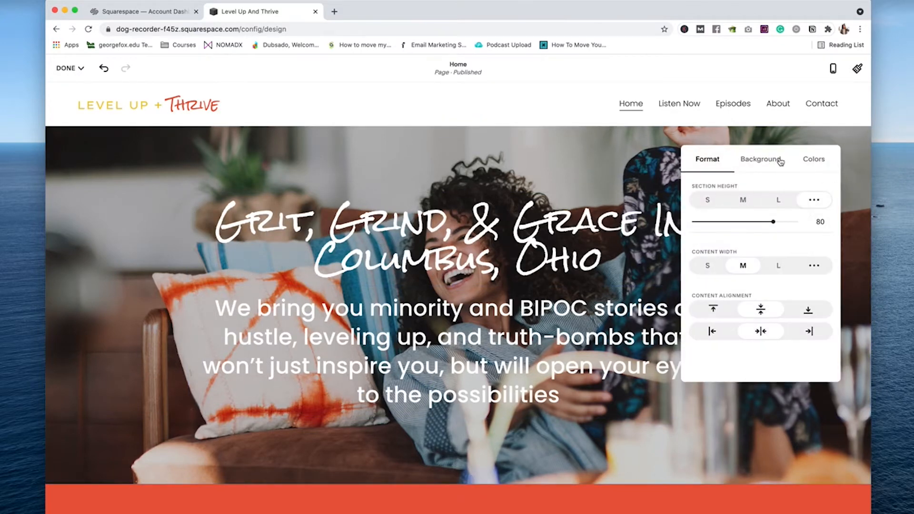
{"action": "left_click", "coordinate": [763, 162]}
{"action": "left_click", "coordinate": [815, 248]}
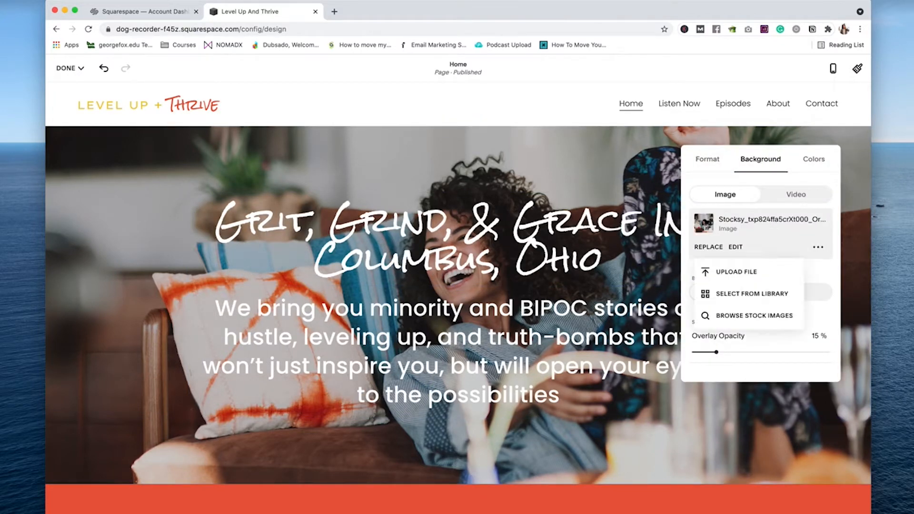
{"action": "left_click", "coordinate": [837, 369]}
{"action": "left_click", "coordinate": [678, 369]}
{"action": "scroll", "coordinate": [458, 333], "scroll_direction": "down", "scroll_amount": 7}
{"action": "scroll", "coordinate": [458, 298], "scroll_direction": "up", "scroll_amount": 5}
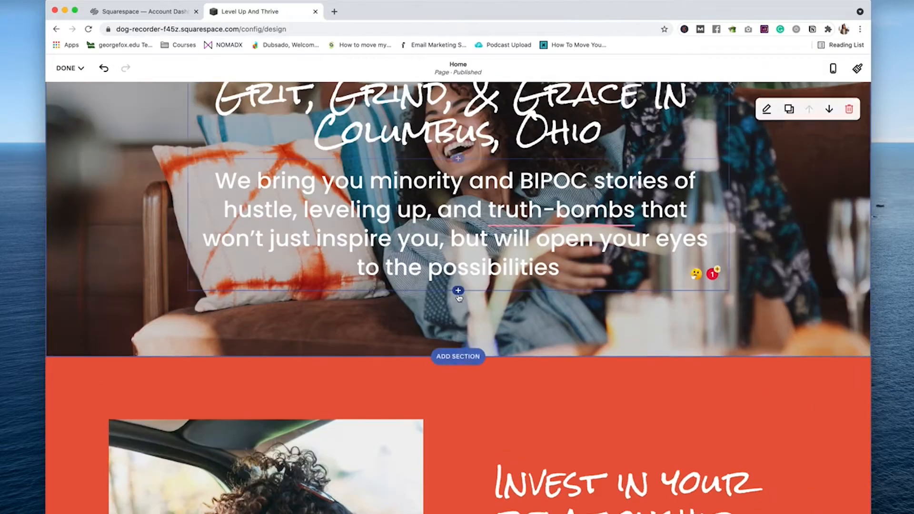
Step: Add a LISTEN NOW button block below the intro paragraph
{"action": "left_click", "coordinate": [458, 290]}
{"action": "left_click", "coordinate": [655, 255]}
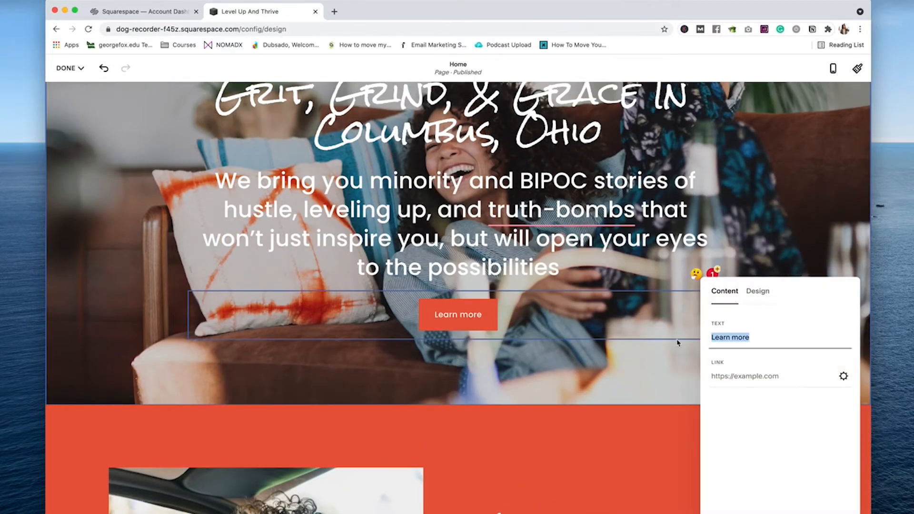
{"action": "left_click", "coordinate": [583, 364]}
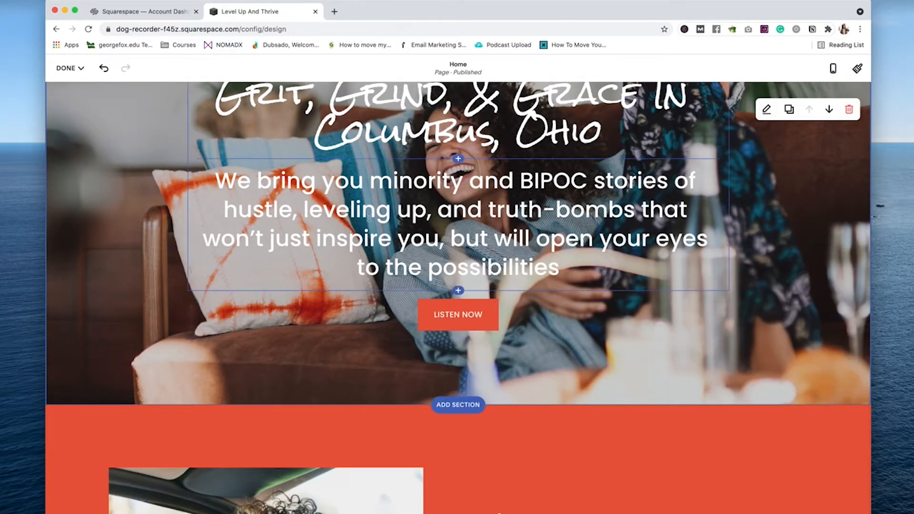
Step: Restyle the whole intro paragraph with the smaller Paragraph 1 text style
{"action": "scroll", "coordinate": [583, 363], "scroll_direction": "up", "scroll_amount": 3}
{"action": "left_click_drag", "start_coordinate": [561, 384], "coordinate": [214, 294]}
{"action": "left_click", "coordinate": [320, 171]}
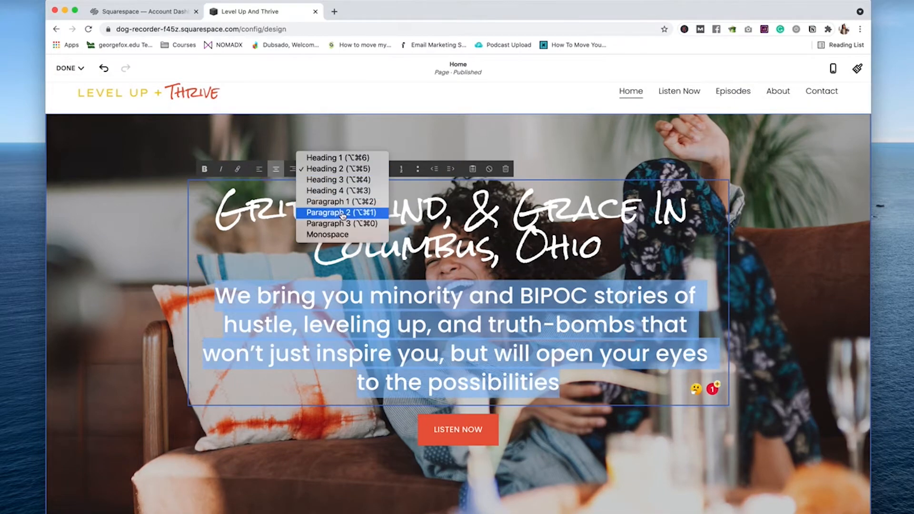
{"action": "left_click", "coordinate": [335, 212]}
{"action": "left_click", "coordinate": [362, 169]}
{"action": "left_click", "coordinate": [362, 157]}
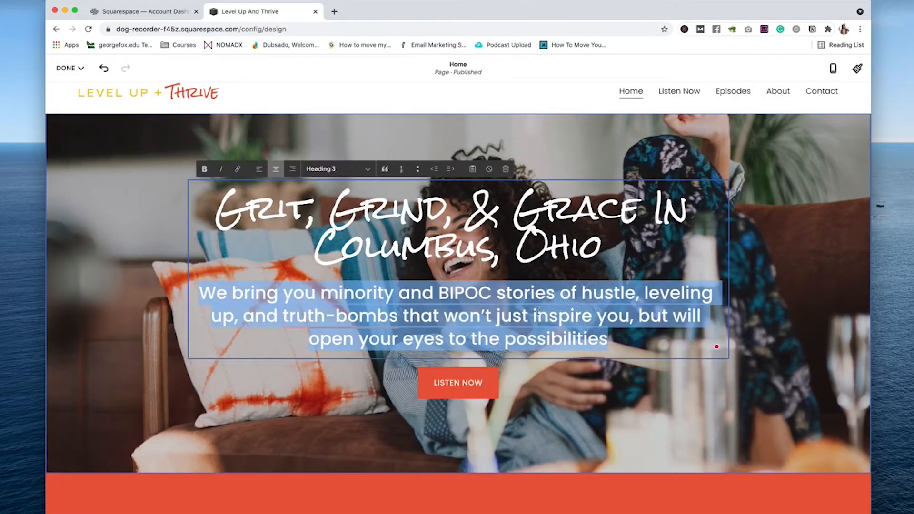
{"action": "scroll", "coordinate": [626, 351], "scroll_direction": "down", "scroll_amount": 10}
{"action": "scroll", "coordinate": [697, 345], "scroll_direction": "up", "scroll_amount": 2}
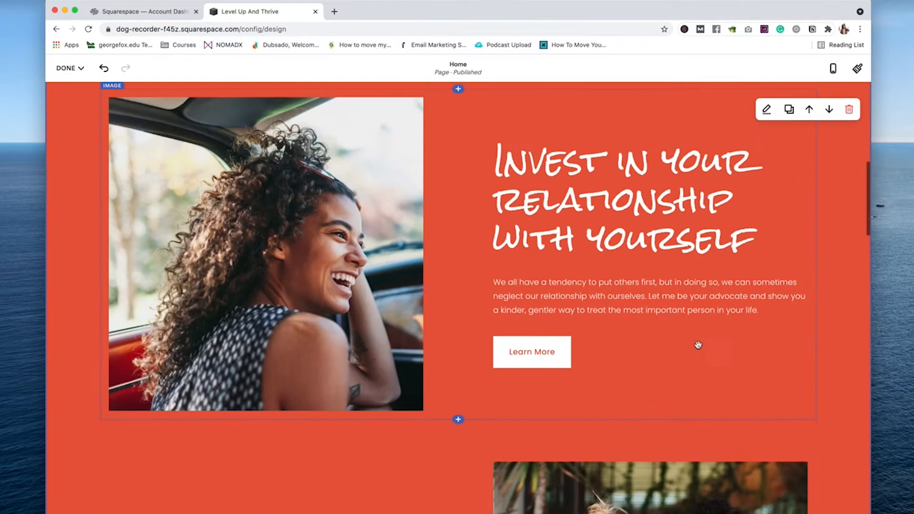
{"action": "scroll", "coordinate": [666, 387], "scroll_direction": "down", "scroll_amount": 2}
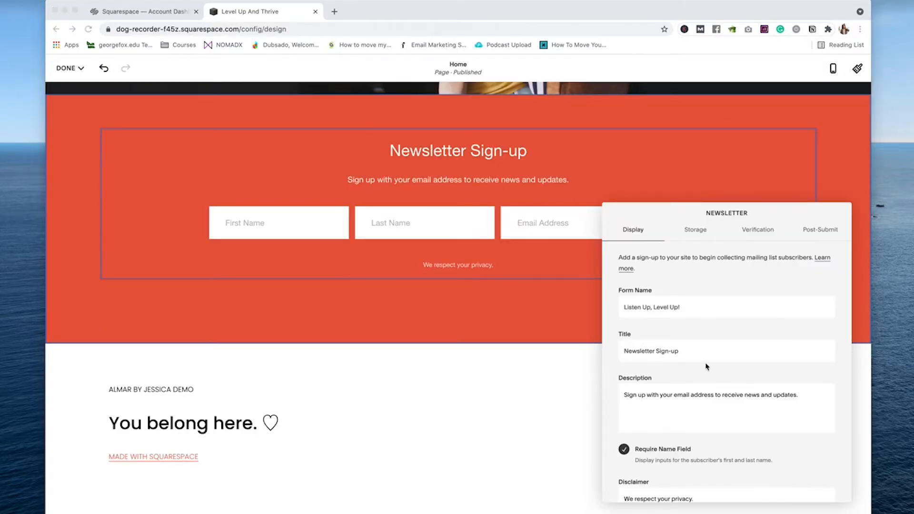
Step: Set the newsletter title 'Listen Up, Level Up!', a new-episode description, and form name 'Home Page Newsletter'
{"action": "left_click", "coordinate": [694, 399]}
{"action": "key", "text": "super+a"}
{"action": "type", "text": "Sign up for our newsletter and be the first to know when another episode drops!"}
{"action": "left_click_drag", "start_coordinate": [680, 307], "coordinate": [585, 310]}
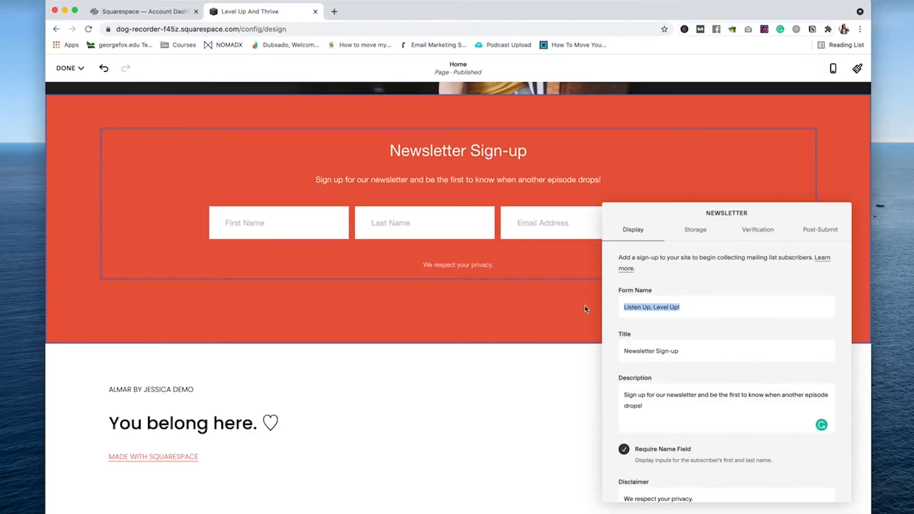
{"action": "left_click", "coordinate": [699, 346]}
{"action": "key", "text": "super+a"}
{"action": "type", "text": "Listen Up, Level Up!"}
{"action": "left_click", "coordinate": [698, 307]}
{"action": "type", "text": "Home Page"}
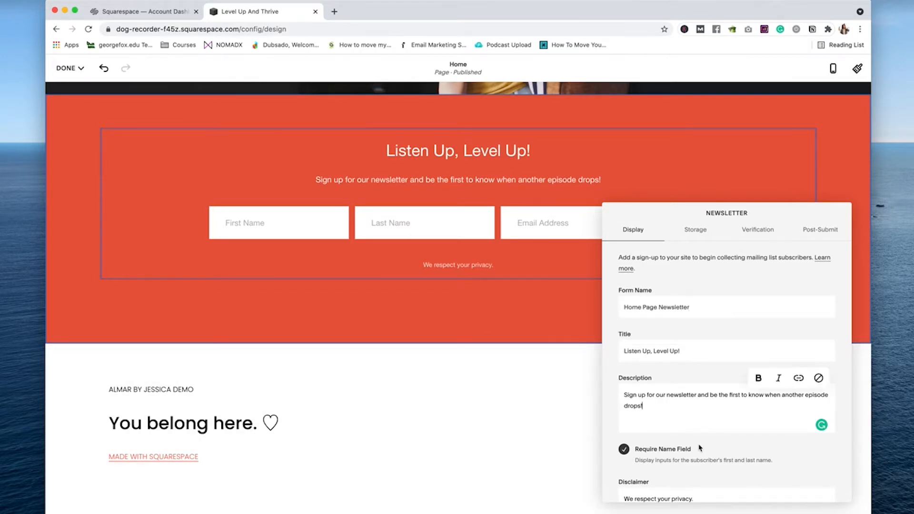
{"action": "scroll", "coordinate": [699, 446], "scroll_direction": "down", "scroll_amount": 4}
{"action": "scroll", "coordinate": [700, 445], "scroll_direction": "up", "scroll_amount": 4}
{"action": "left_click", "coordinate": [530, 310]}
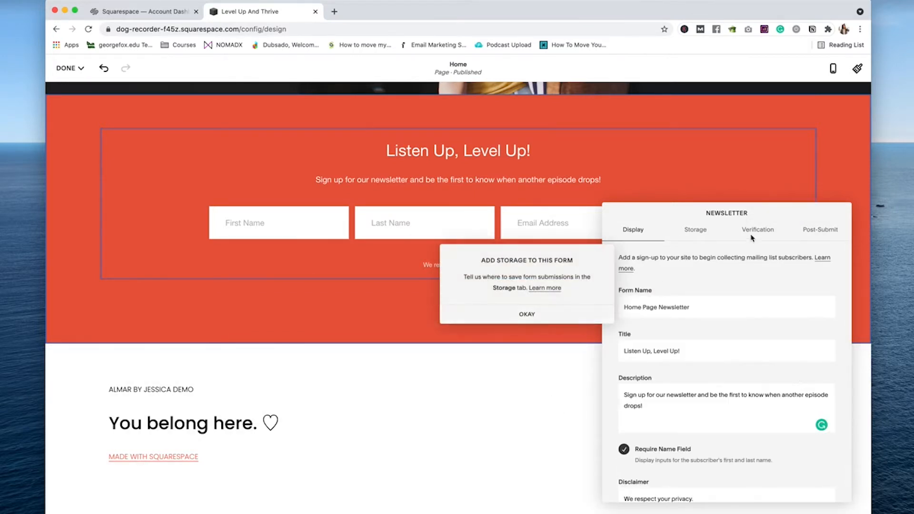
Step: Store the newsletter sign-ups in Squarespace Email Campaigns
{"action": "left_click", "coordinate": [686, 230]}
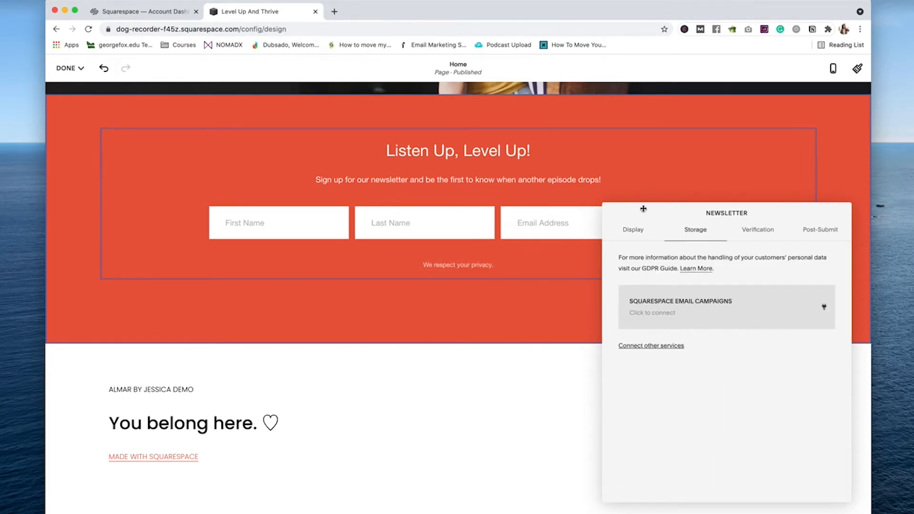
{"action": "left_click", "coordinate": [676, 346]}
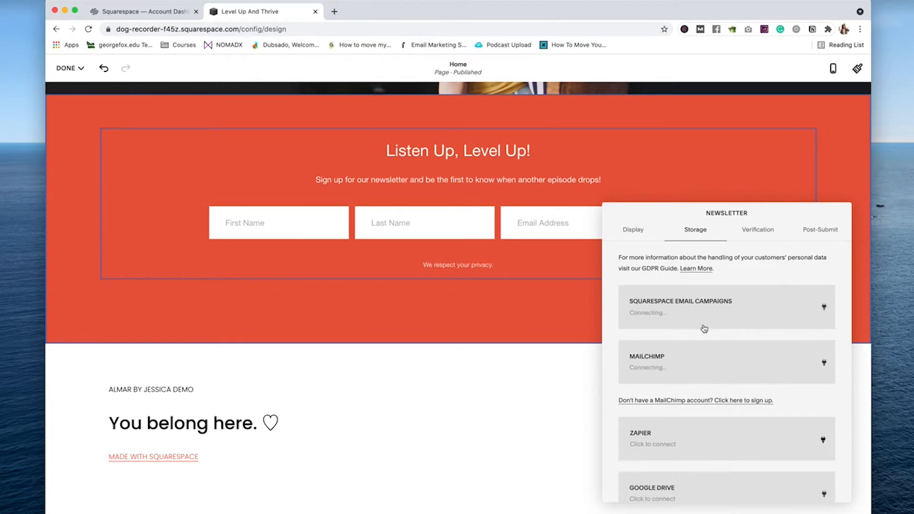
{"action": "left_click", "coordinate": [700, 312]}
Step: Delete the free-session section and the logo section from the home page
{"action": "left_click", "coordinate": [542, 332]}
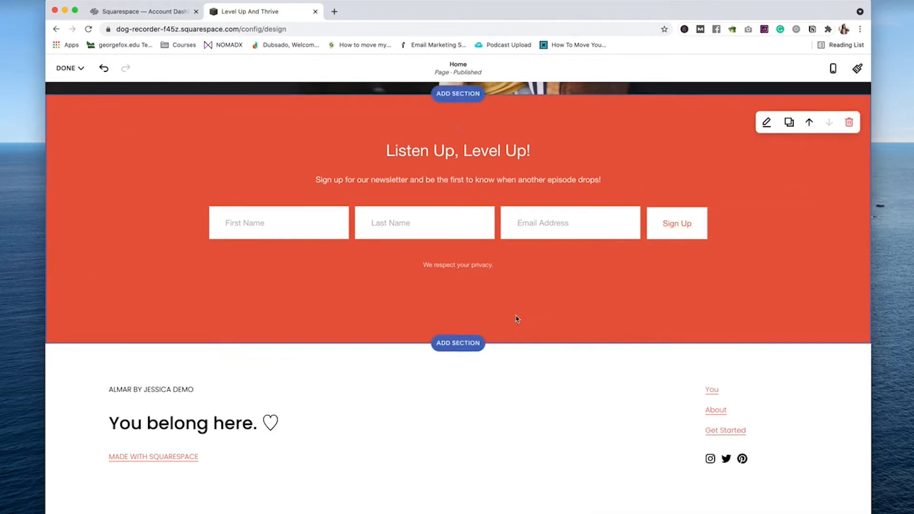
{"action": "scroll", "coordinate": [516, 316], "scroll_direction": "up", "scroll_amount": 8}
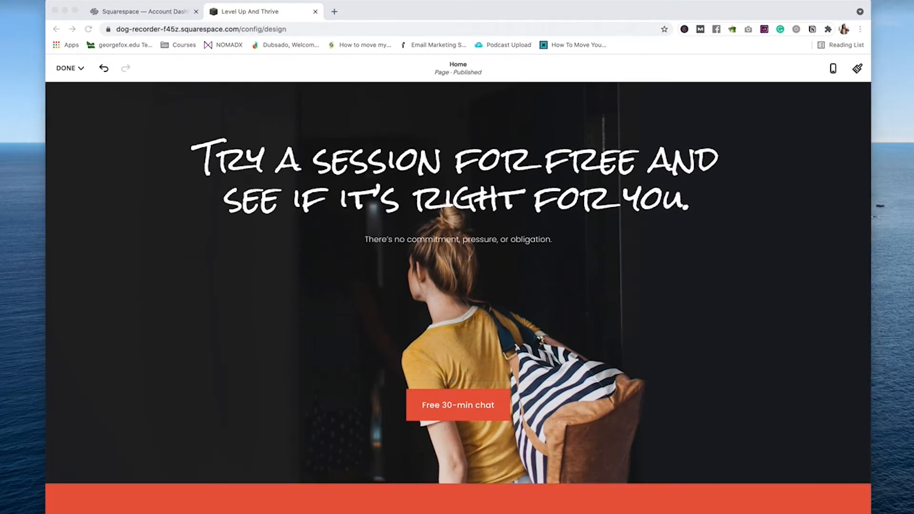
{"action": "scroll", "coordinate": [419, 352], "scroll_direction": "up", "scroll_amount": 3}
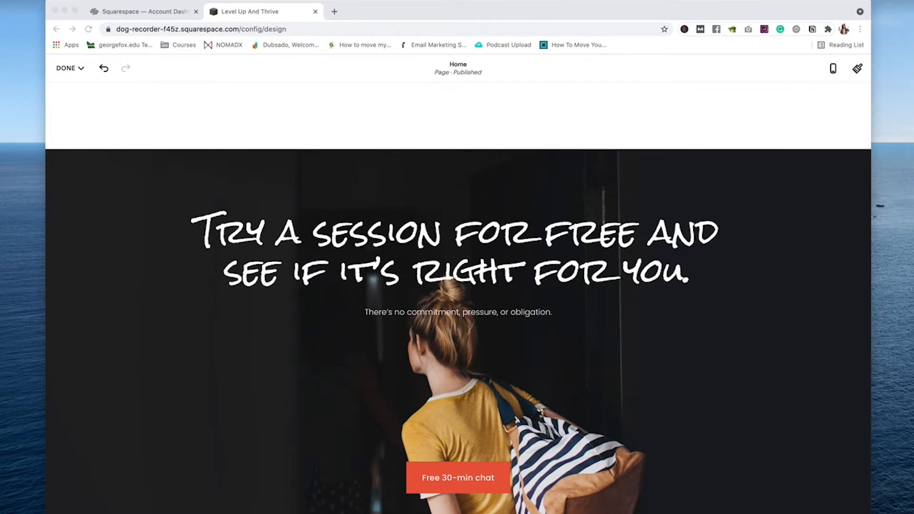
{"action": "left_click", "coordinate": [848, 175]}
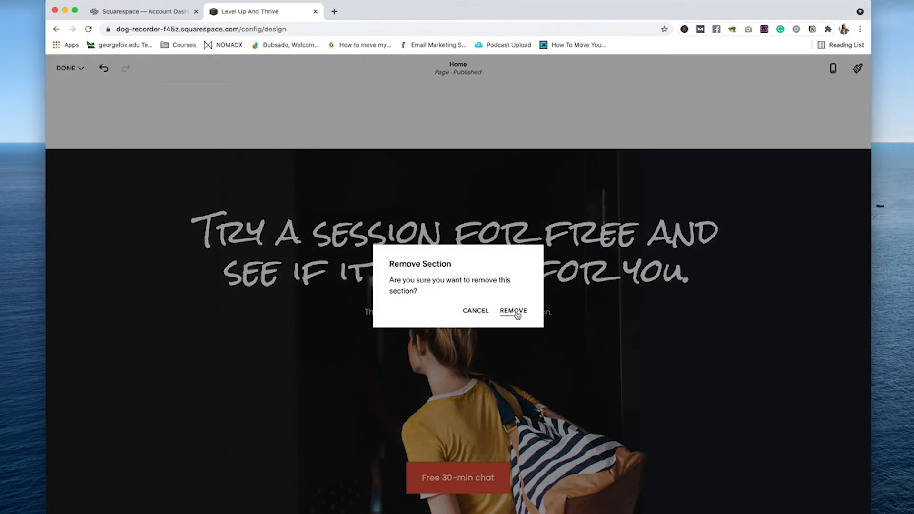
{"action": "left_click", "coordinate": [514, 309]}
{"action": "scroll", "coordinate": [631, 369], "scroll_direction": "up", "scroll_amount": 15}
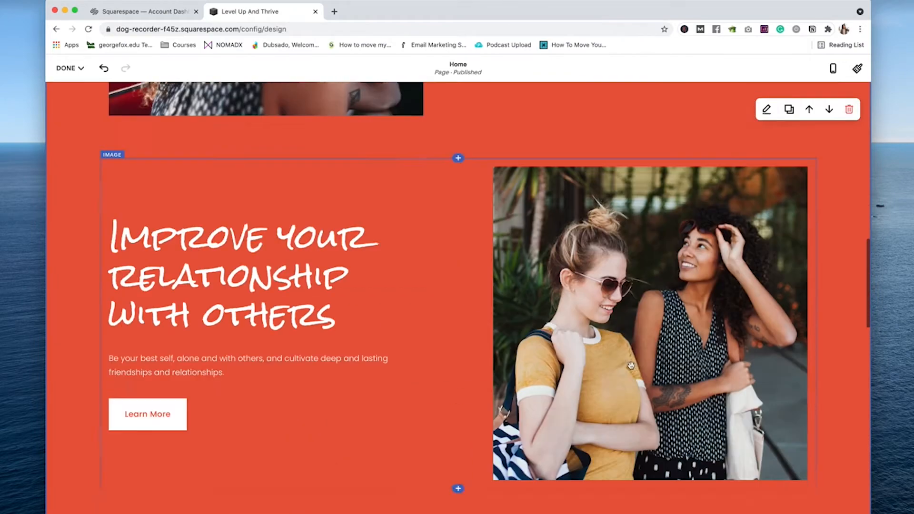
{"action": "scroll", "coordinate": [631, 365], "scroll_direction": "down", "scroll_amount": 10}
{"action": "left_click", "coordinate": [848, 251]}
{"action": "left_click", "coordinate": [514, 310]}
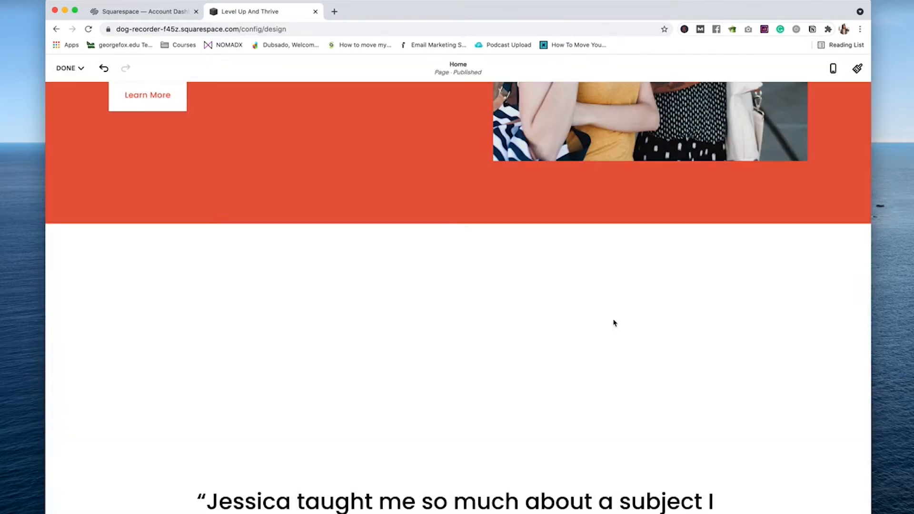
Step: Remove the 'Improve your relationship with others' image block and its leftover spacer
{"action": "scroll", "coordinate": [482, 271], "scroll_direction": "up", "scroll_amount": 15}
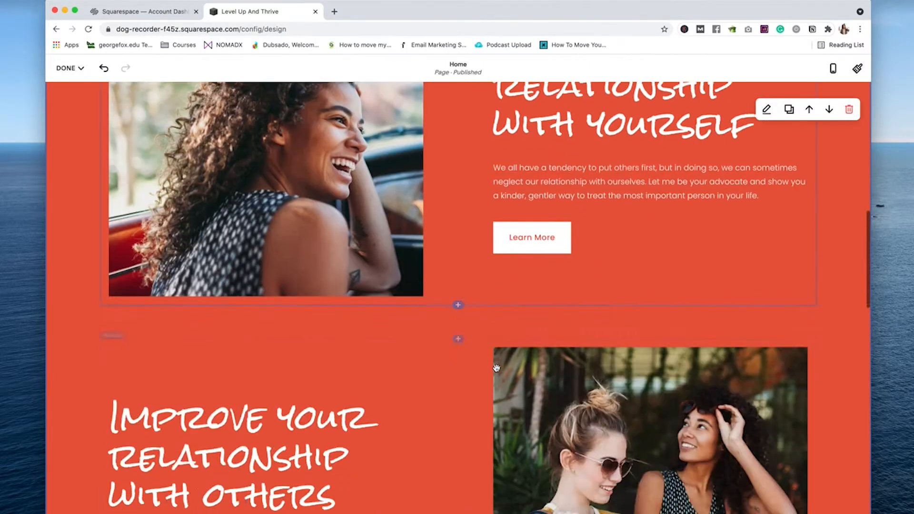
{"action": "scroll", "coordinate": [499, 370], "scroll_direction": "down", "scroll_amount": 10}
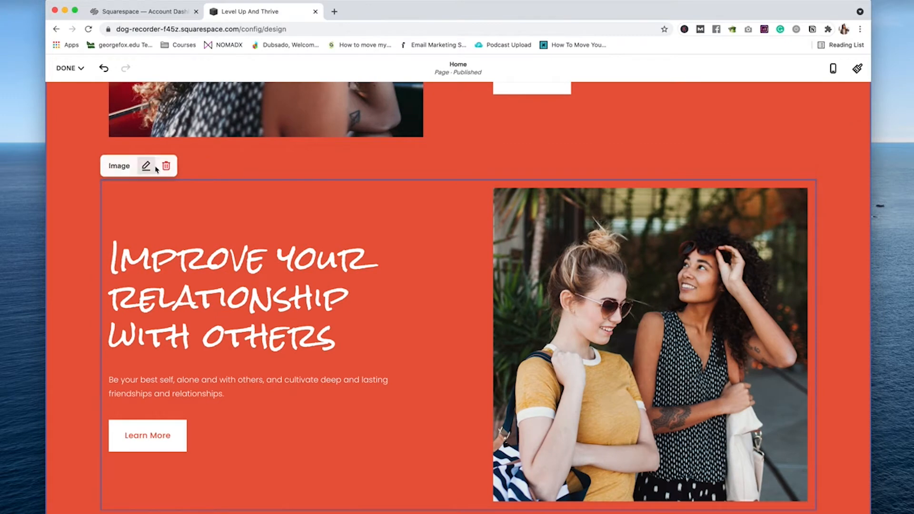
{"action": "left_click", "coordinate": [146, 166]}
{"action": "left_click", "coordinate": [159, 177]}
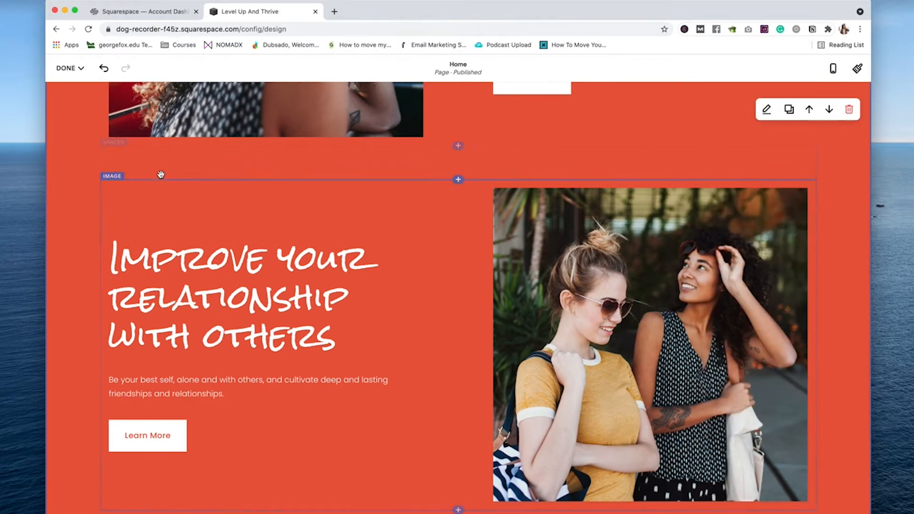
{"action": "left_click", "coordinate": [165, 165]}
{"action": "left_click", "coordinate": [513, 315]}
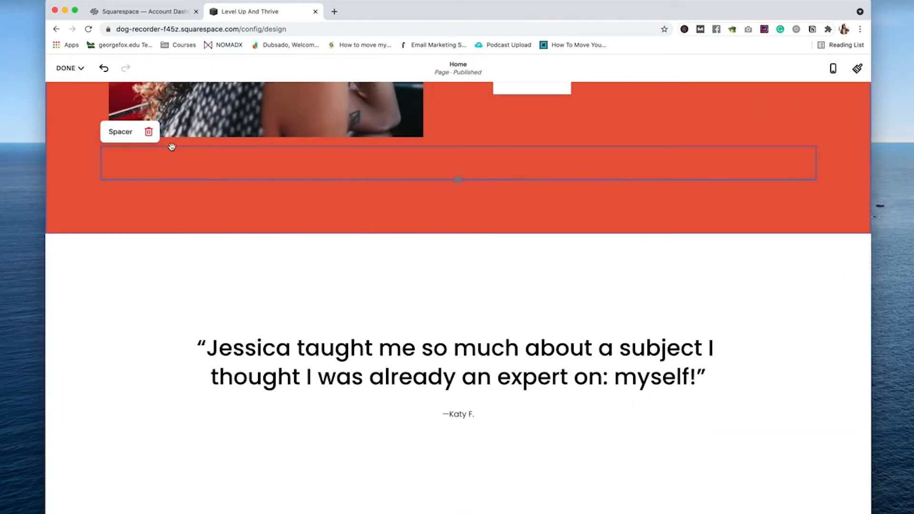
{"action": "left_click", "coordinate": [148, 131]}
{"action": "left_click", "coordinate": [513, 316]}
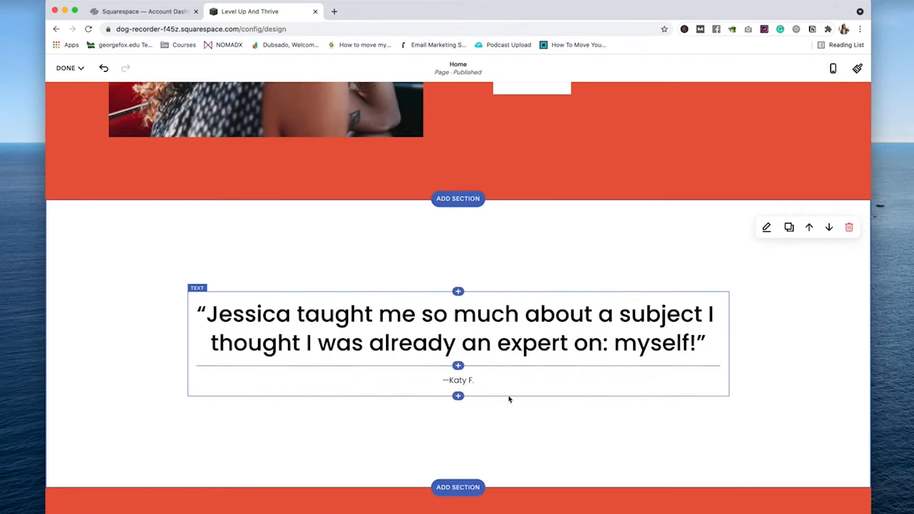
Step: Add a Summary block above the quote that draws from the Episodes page
{"action": "left_click", "coordinate": [458, 291]}
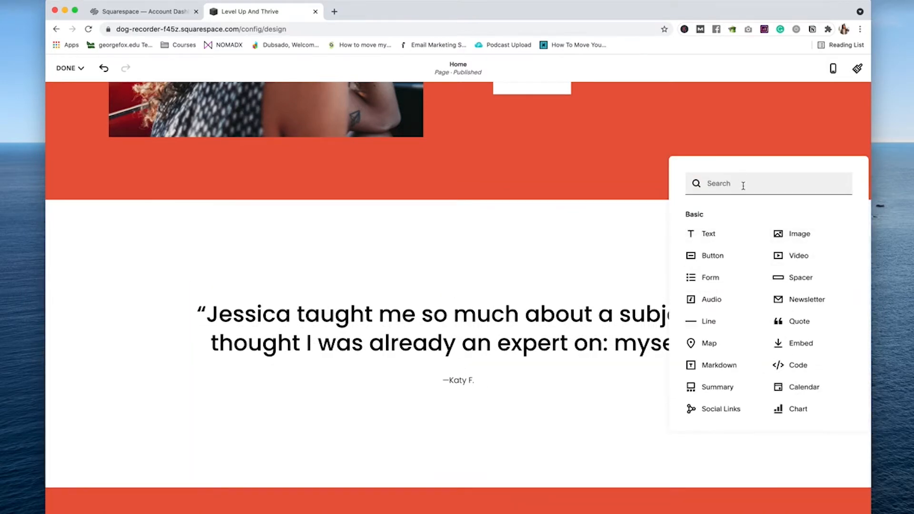
{"action": "type", "text": "s"}
{"action": "key", "text": "BackSpace"}
{"action": "left_click", "coordinate": [714, 387]}
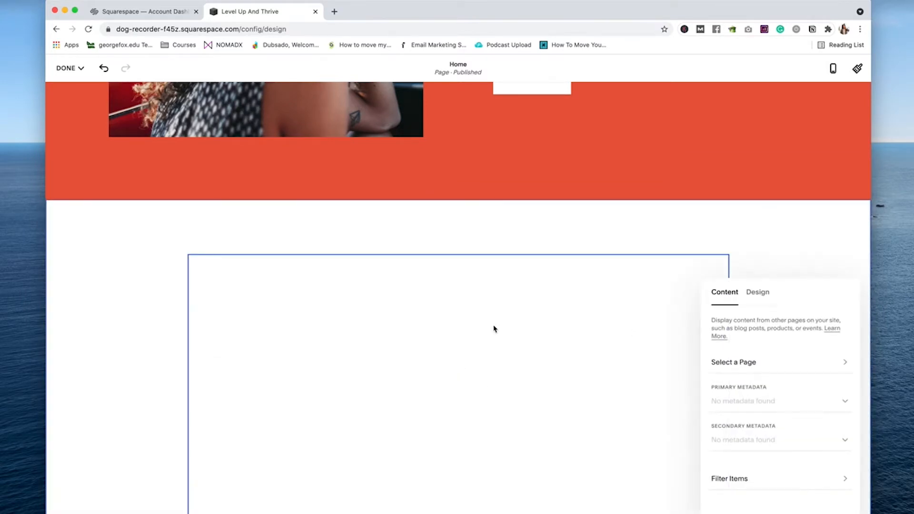
{"action": "scroll", "coordinate": [624, 371], "scroll_direction": "down", "scroll_amount": 3}
{"action": "left_click", "coordinate": [733, 361]}
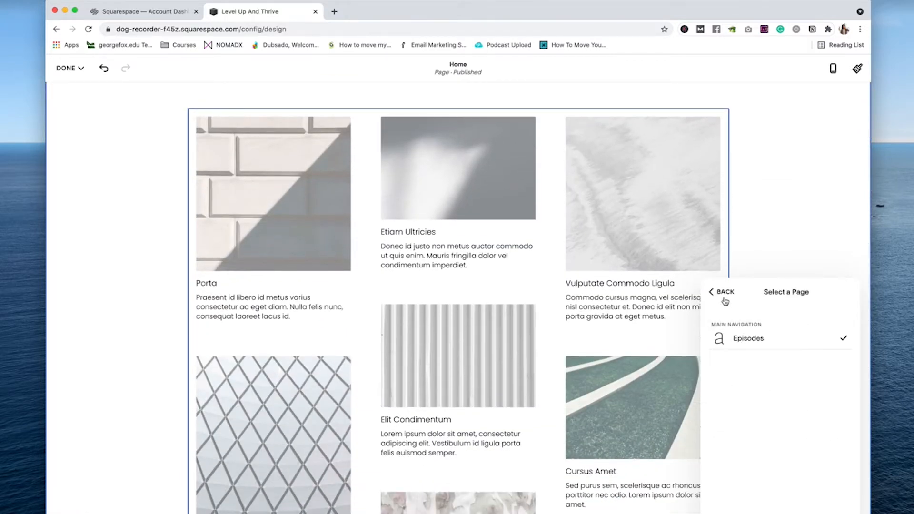
{"action": "left_click", "coordinate": [724, 299]}
Step: Set primary and secondary metadata to None so post dates are hidden
{"action": "left_click", "coordinate": [771, 404]}
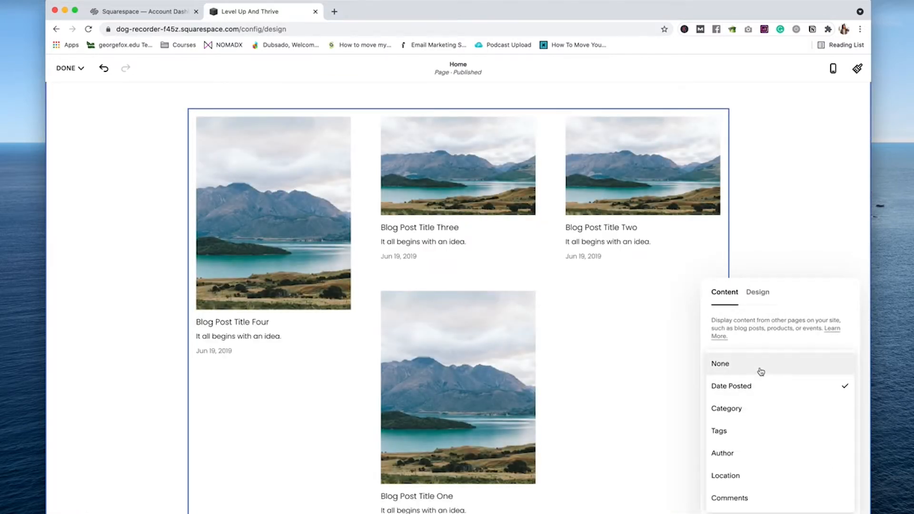
{"action": "left_click", "coordinate": [739, 372]}
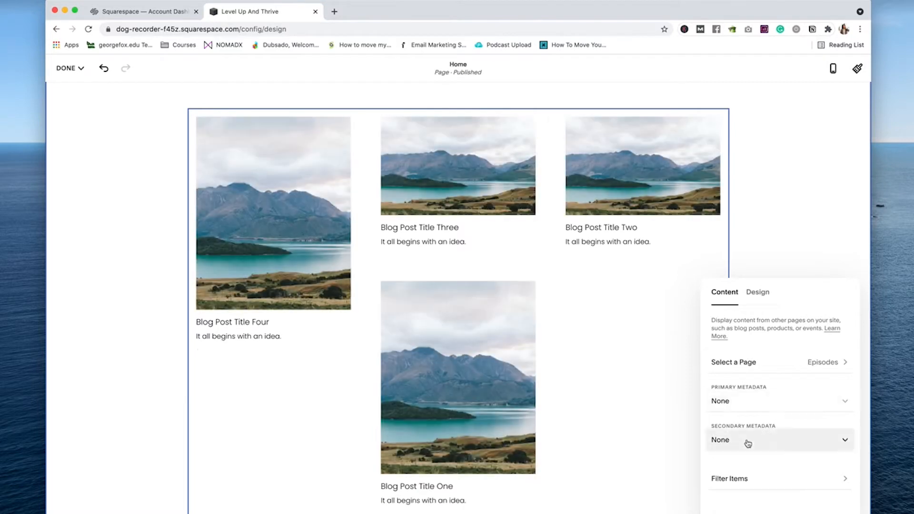
{"action": "left_click", "coordinate": [748, 441]}
{"action": "left_click", "coordinate": [738, 372]}
Step: Use the Carousel layout for the summary, showing 6 items
{"action": "left_click", "coordinate": [757, 293]}
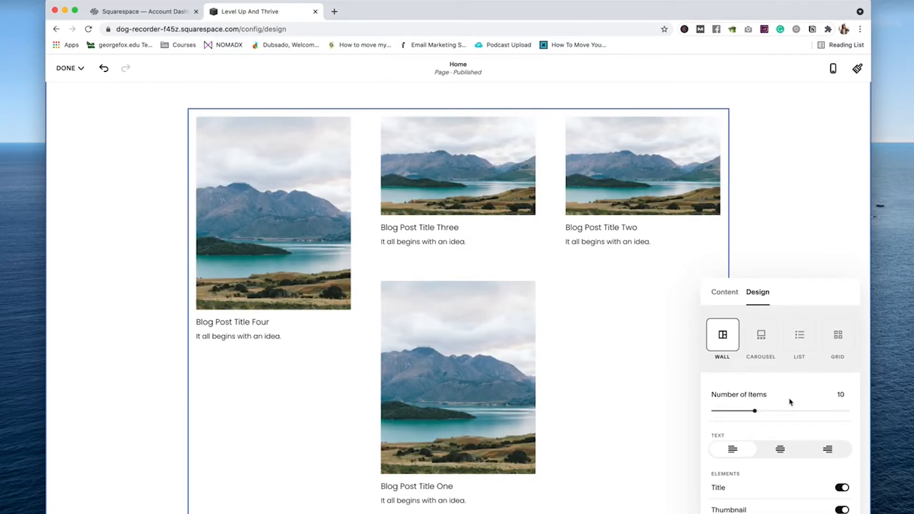
{"action": "scroll", "coordinate": [791, 388], "scroll_direction": "down", "scroll_amount": 2}
{"action": "scroll", "coordinate": [794, 385], "scroll_direction": "up", "scroll_amount": 1}
{"action": "scroll", "coordinate": [779, 402], "scroll_direction": "down", "scroll_amount": 3}
{"action": "scroll", "coordinate": [778, 401], "scroll_direction": "up", "scroll_amount": 3}
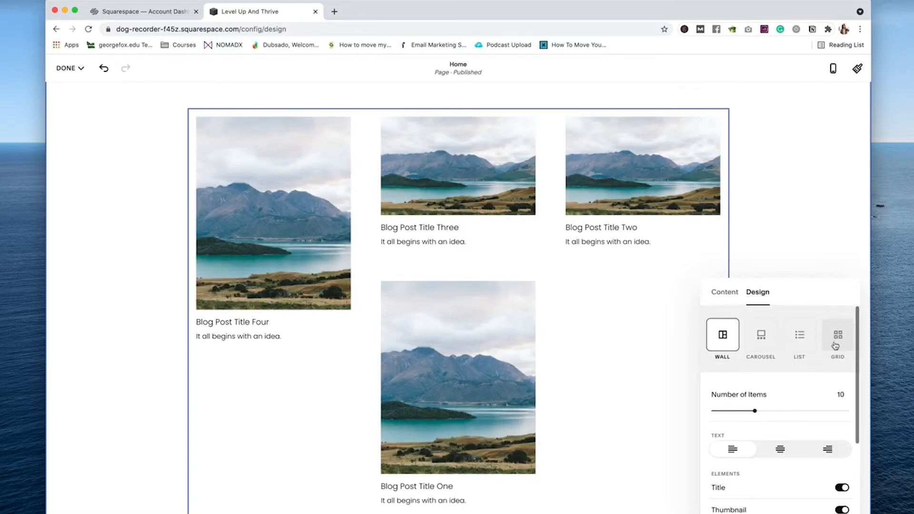
{"action": "left_click", "coordinate": [838, 334]}
{"action": "left_click", "coordinate": [760, 335]}
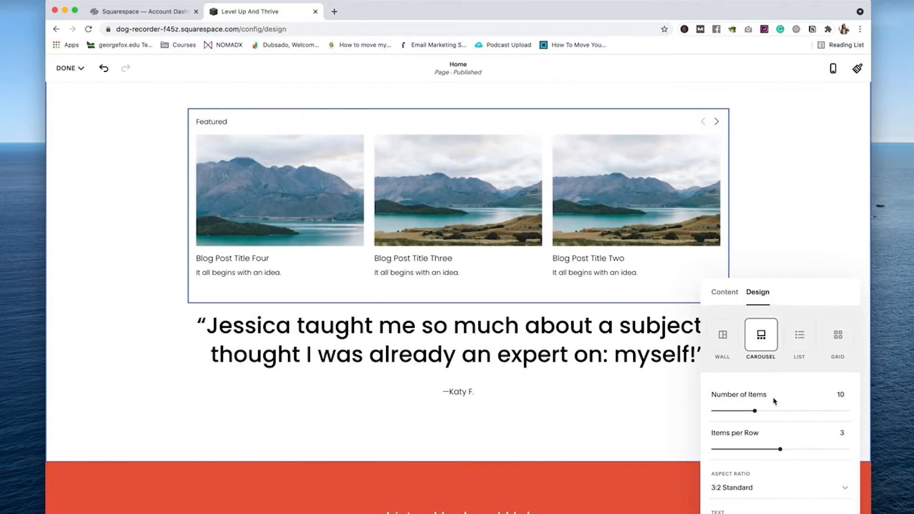
{"action": "scroll", "coordinate": [785, 399], "scroll_direction": "down", "scroll_amount": 1}
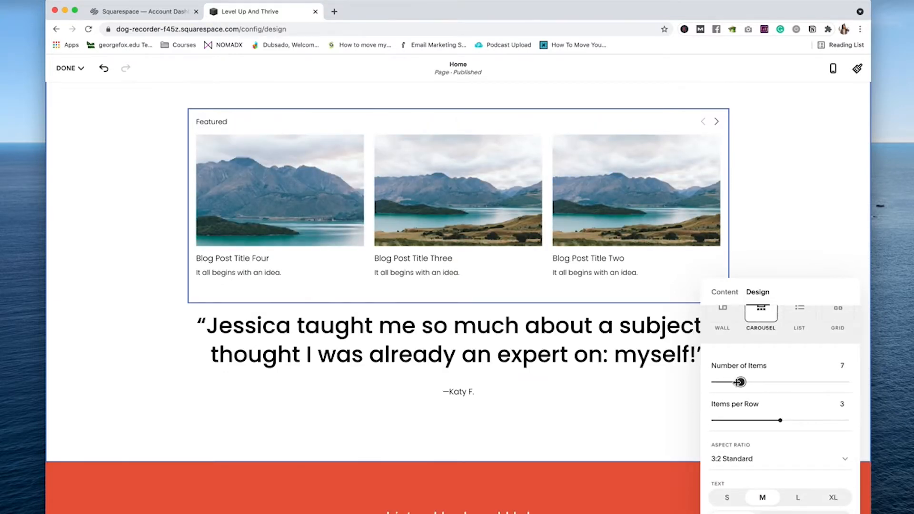
{"action": "left_click_drag", "start_coordinate": [739, 382], "coordinate": [736, 382]}
{"action": "left_click", "coordinate": [722, 314]}
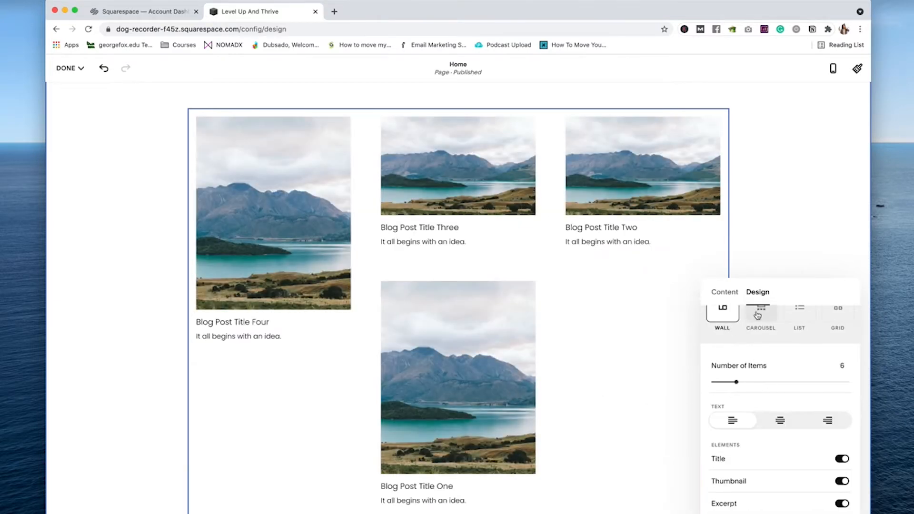
{"action": "key", "text": "Left"}
{"action": "key", "text": "Left"}
{"action": "key", "text": "Left"}
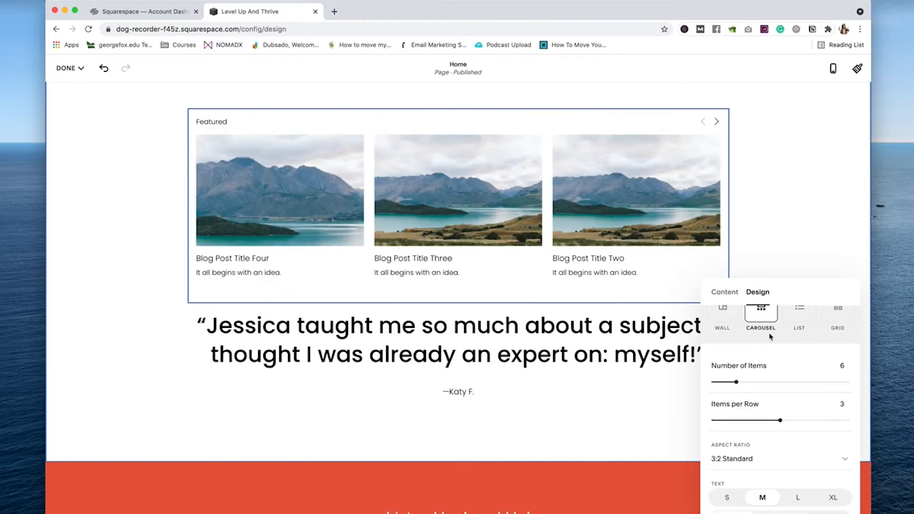
Step: Make post images 1:1 square, titles size L, and clear the Featured header
{"action": "scroll", "coordinate": [787, 449], "scroll_direction": "down", "scroll_amount": 1}
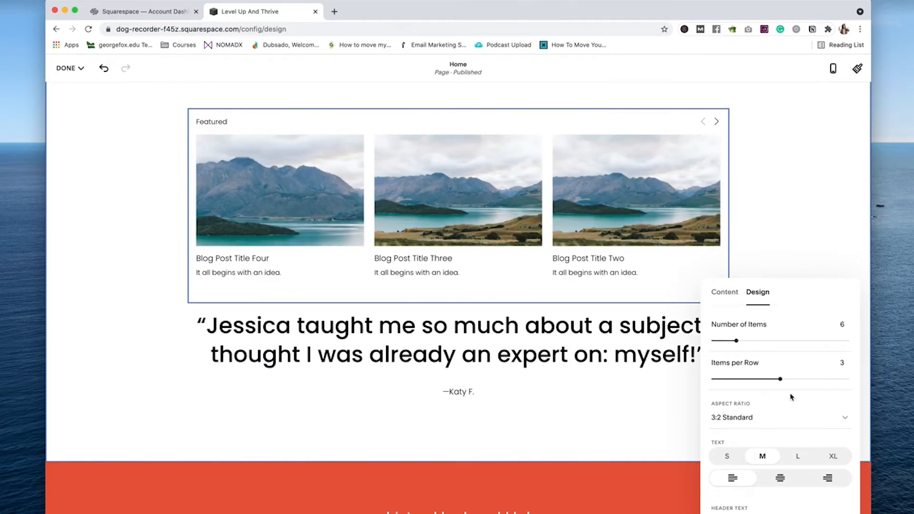
{"action": "left_click", "coordinate": [787, 419]}
{"action": "left_click", "coordinate": [748, 359]}
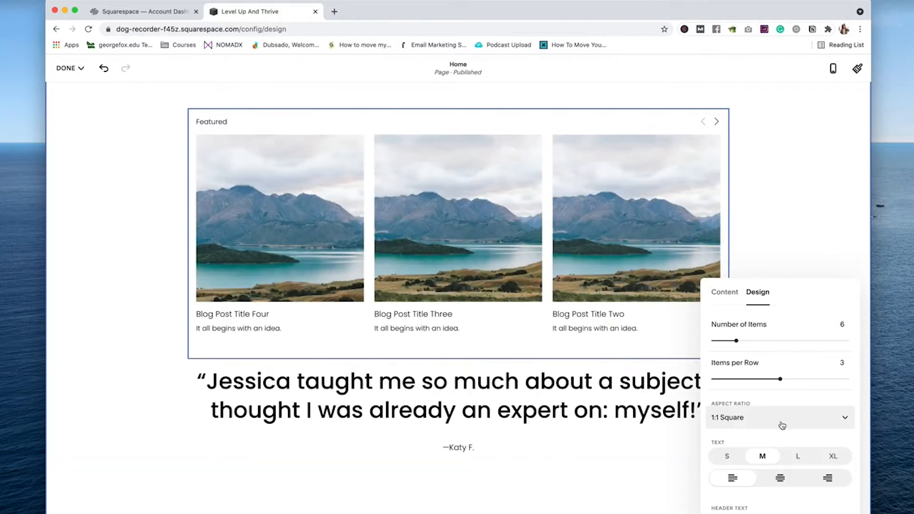
{"action": "scroll", "coordinate": [709, 391], "scroll_direction": "down", "scroll_amount": 2}
{"action": "left_click", "coordinate": [798, 393]}
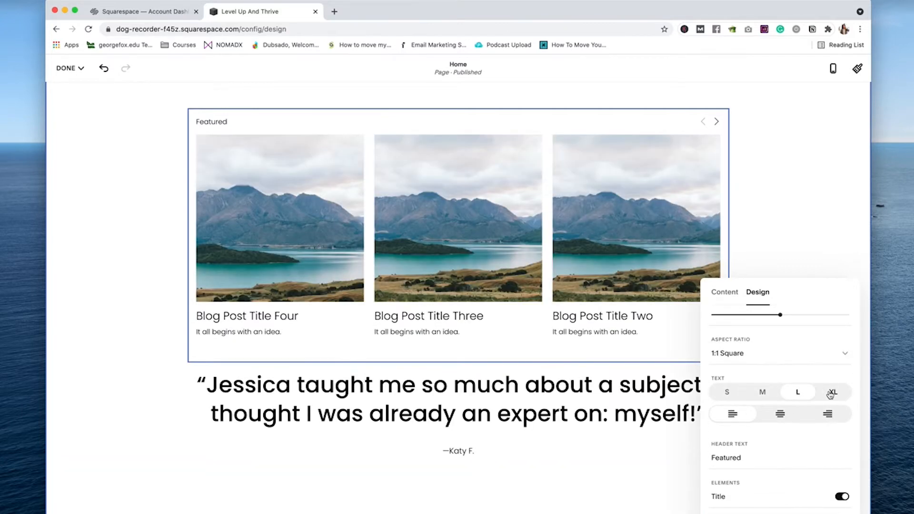
{"action": "left_click", "coordinate": [764, 393]}
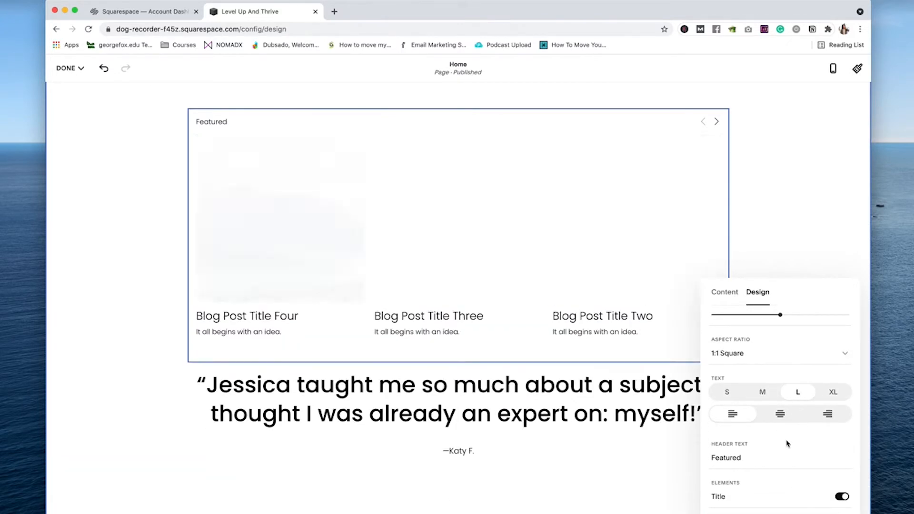
{"action": "scroll", "coordinate": [781, 447], "scroll_direction": "down", "scroll_amount": 2}
{"action": "key", "text": "BackSpace"}
{"action": "key", "text": "BackSpace"}
{"action": "key", "text": "BackSpace"}
{"action": "key", "text": "BackSpace"}
{"action": "key", "text": "BackSpace"}
{"action": "key", "text": "BackSpace"}
{"action": "key", "text": "BackSpace"}
{"action": "key", "text": "BackSpace"}
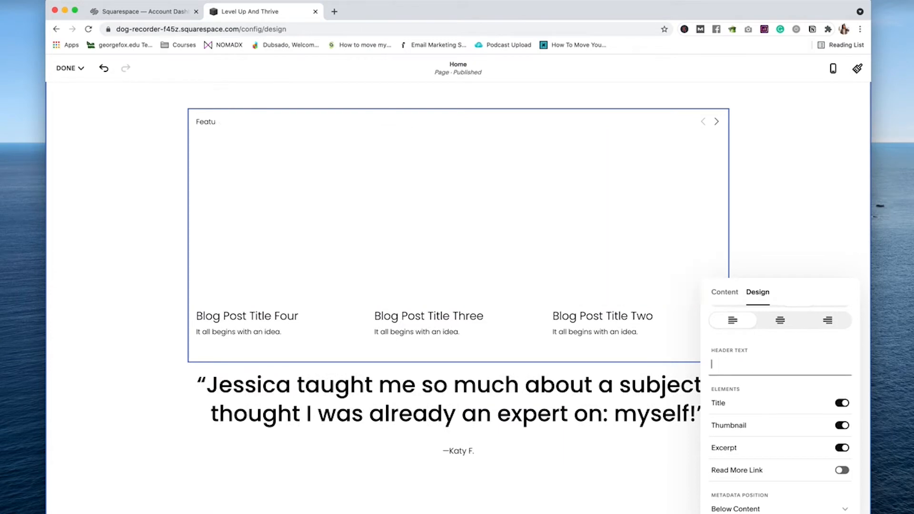
{"action": "scroll", "coordinate": [828, 458], "scroll_direction": "down", "scroll_amount": 1}
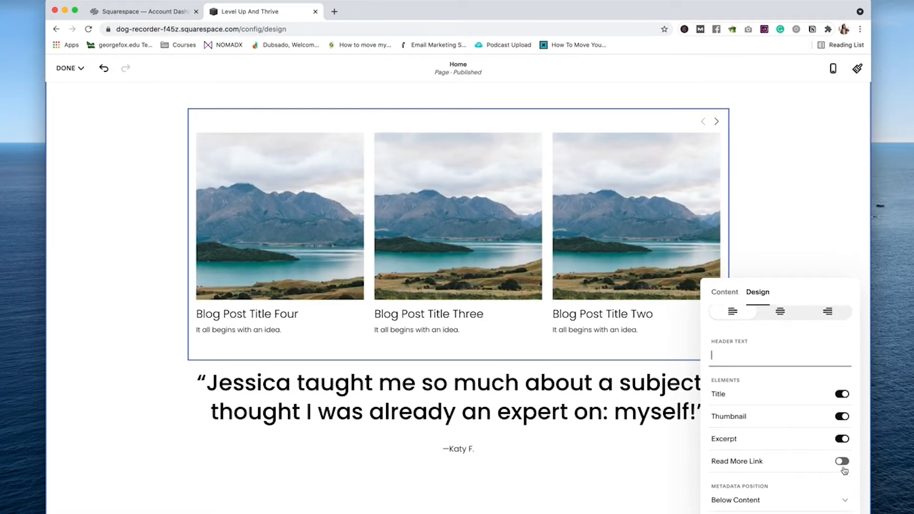
{"action": "left_click", "coordinate": [616, 415]}
Step: Delete the testimonial quote block
{"action": "left_click", "coordinate": [540, 385]}
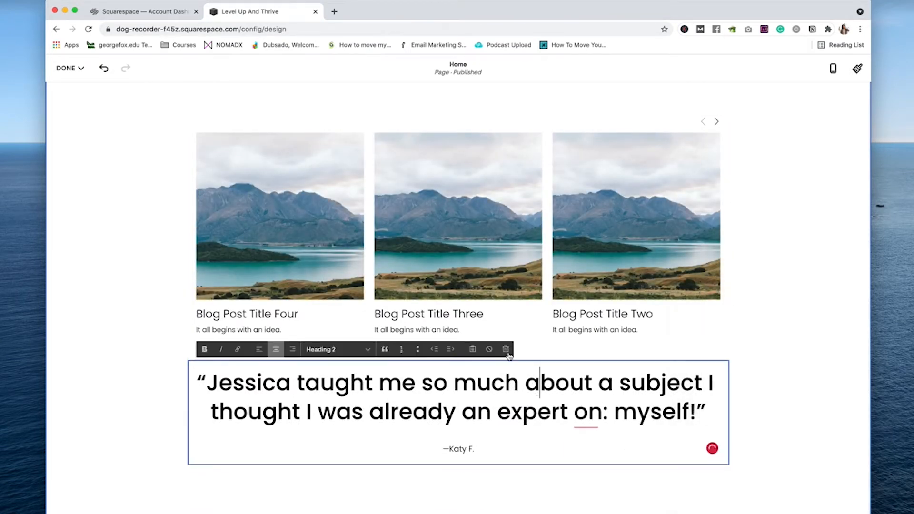
{"action": "left_click", "coordinate": [507, 349]}
{"action": "scroll", "coordinate": [496, 392], "scroll_direction": "up", "scroll_amount": 5}
{"action": "scroll", "coordinate": [495, 391], "scroll_direction": "up", "scroll_amount": 7}
{"action": "scroll", "coordinate": [497, 394], "scroll_direction": "down", "scroll_amount": 15}
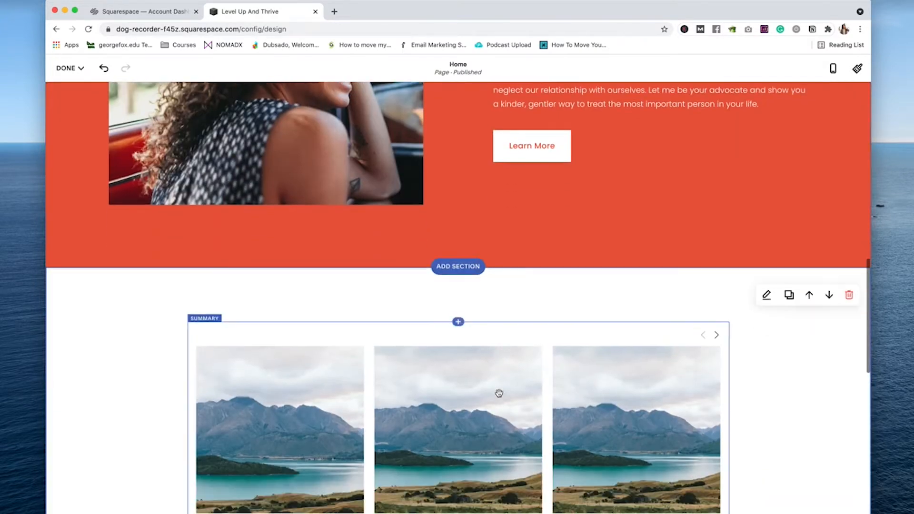
{"action": "scroll", "coordinate": [500, 398], "scroll_direction": "up", "scroll_amount": 10}
{"action": "scroll", "coordinate": [501, 398], "scroll_direction": "up", "scroll_amount": 5}
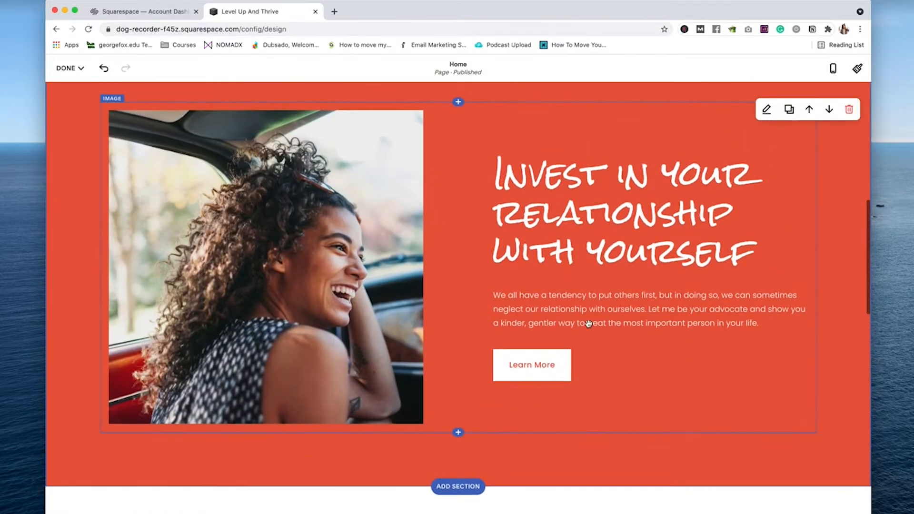
{"action": "scroll", "coordinate": [637, 259], "scroll_direction": "up", "scroll_amount": 3}
{"action": "scroll", "coordinate": [785, 165], "scroll_direction": "down", "scroll_amount": 15}
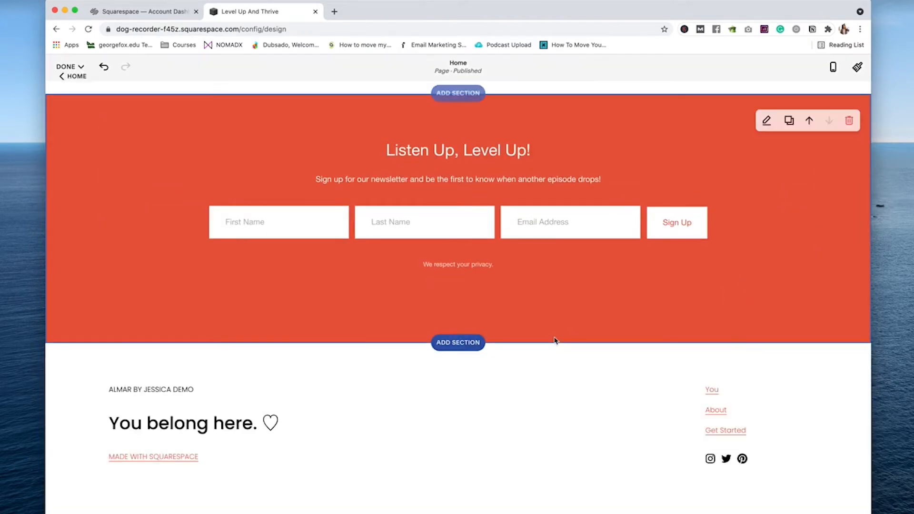
Step: Add a blank section below the newsletter, then remove it again
{"action": "left_click", "coordinate": [470, 340]}
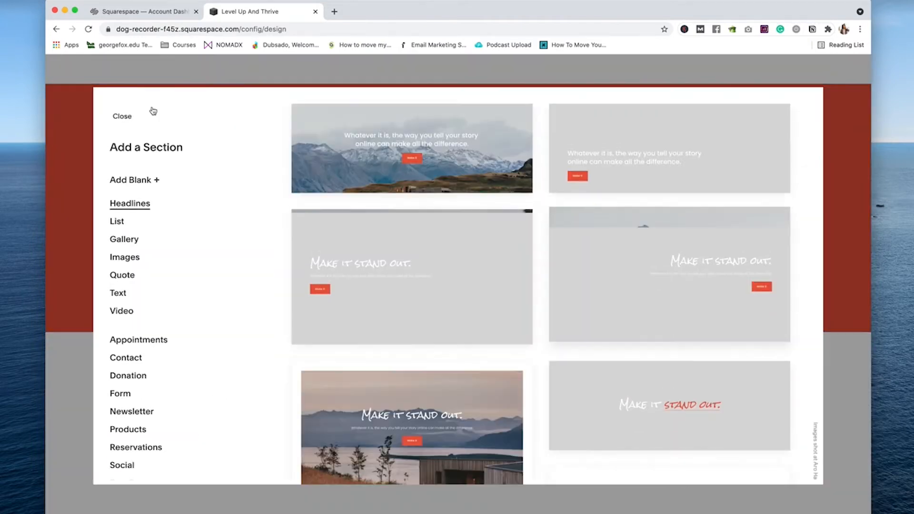
{"action": "left_click", "coordinate": [525, 215]}
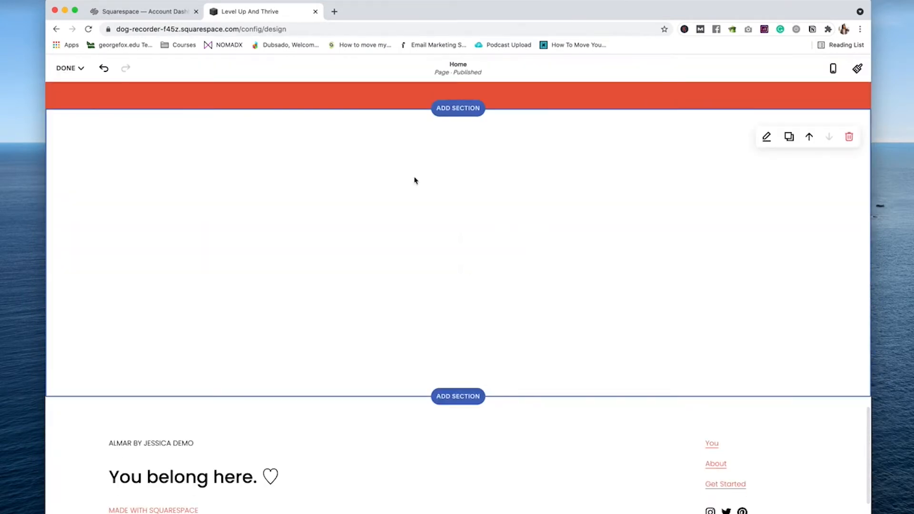
{"action": "left_click", "coordinate": [547, 250]}
{"action": "left_click", "coordinate": [835, 159]}
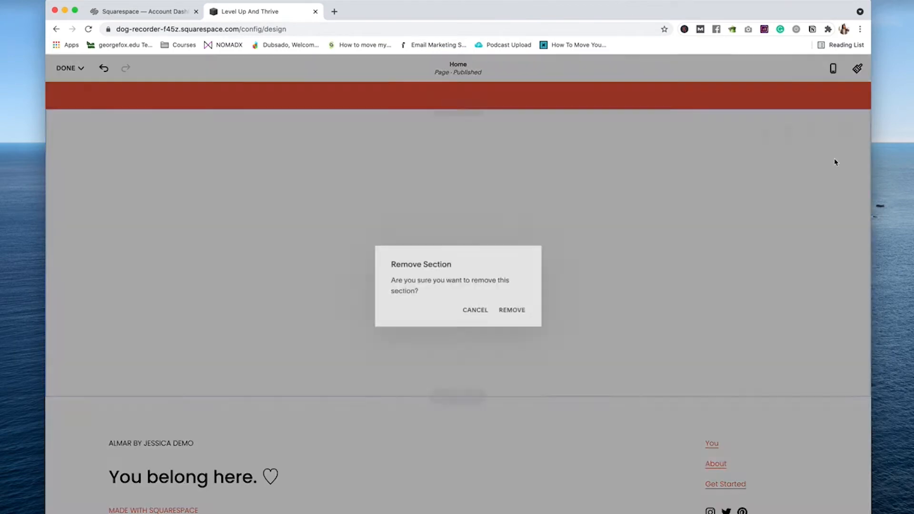
{"action": "left_click", "coordinate": [512, 313]}
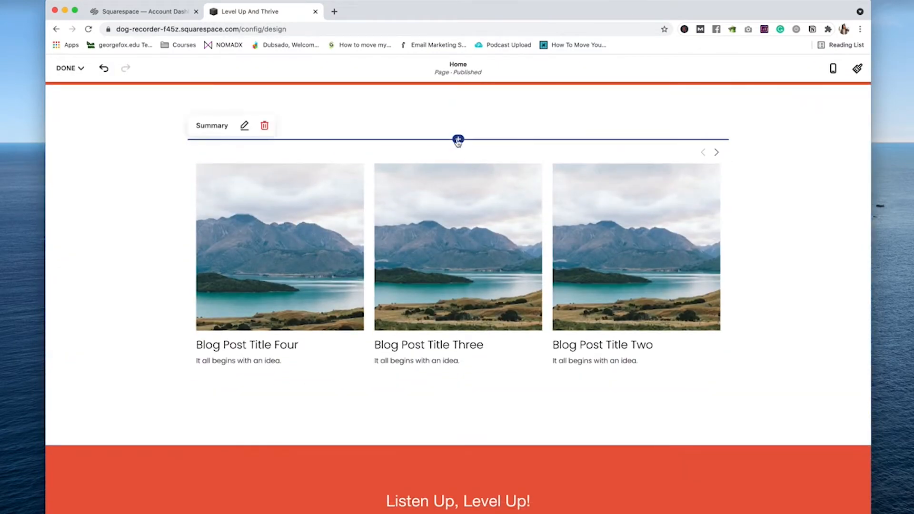
Step: Add a text block above the carousel with 'The Latest On The Podcast' as centred Heading 1
{"action": "left_click", "coordinate": [458, 139]}
{"action": "left_click", "coordinate": [705, 166]}
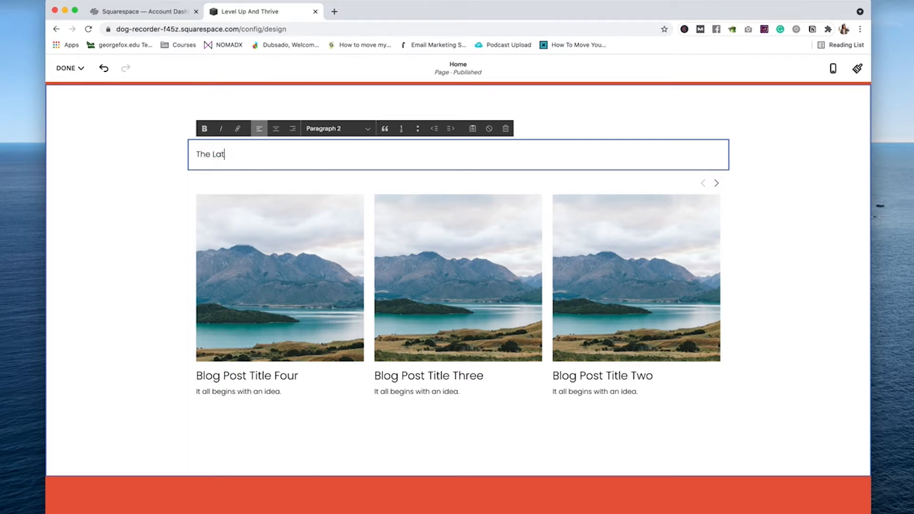
{"action": "triple_click", "coordinate": [448, 154]}
{"action": "left_click", "coordinate": [336, 129]}
{"action": "left_click", "coordinate": [329, 73]}
{"action": "left_click", "coordinate": [276, 129]}
{"action": "left_click", "coordinate": [795, 245]}
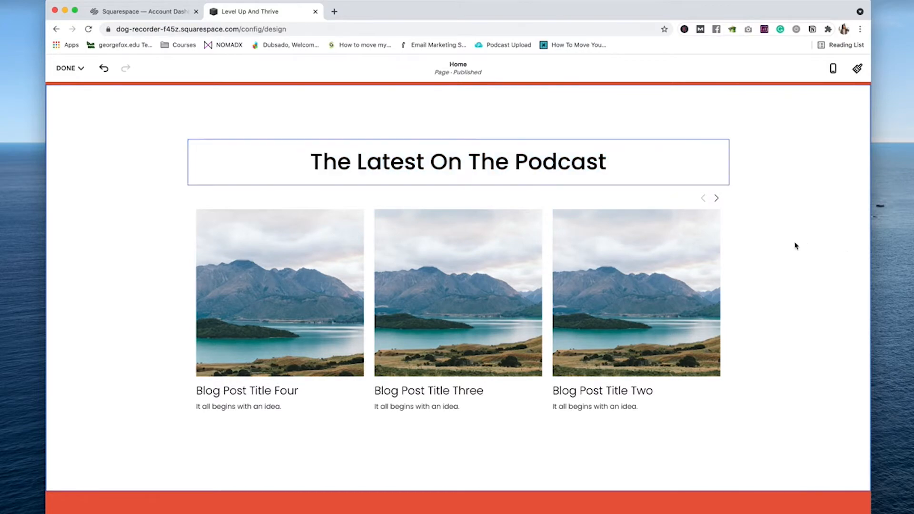
{"action": "scroll", "coordinate": [776, 250], "scroll_direction": "down", "scroll_amount": 5}
{"action": "scroll", "coordinate": [775, 253], "scroll_direction": "up", "scroll_amount": 15}
Step: Restyle the Invest heading in a plain sans font
{"action": "scroll", "coordinate": [579, 381], "scroll_direction": "down", "scroll_amount": 3}
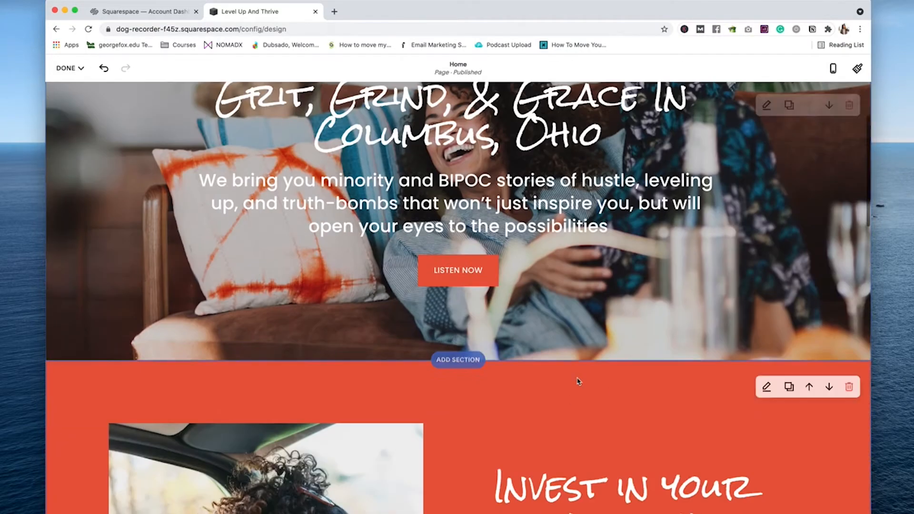
{"action": "scroll", "coordinate": [578, 381], "scroll_direction": "down", "scroll_amount": 5}
{"action": "left_click_drag", "start_coordinate": [495, 209], "coordinate": [785, 305]}
{"action": "left_click", "coordinate": [589, 295]}
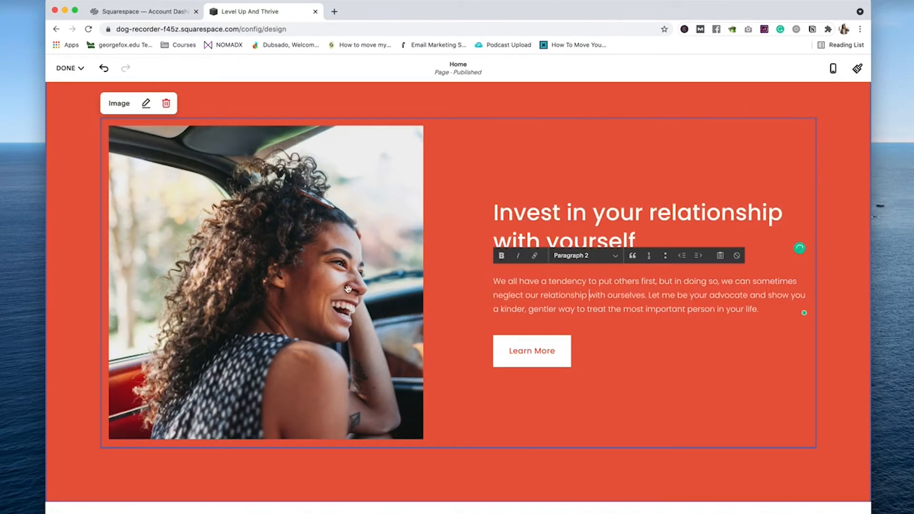
Step: Cut the footer text down to 'SUPPORTERS OF THE PODCAST' and insert an image block
{"action": "scroll", "coordinate": [657, 363], "scroll_direction": "down", "scroll_amount": 20}
{"action": "left_click", "coordinate": [454, 370]}
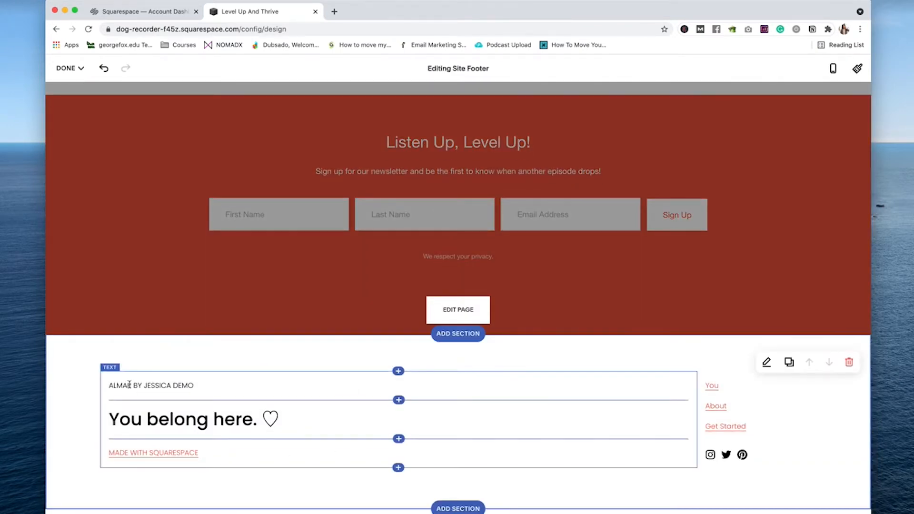
{"action": "left_click_drag", "start_coordinate": [195, 385], "coordinate": [64, 388]}
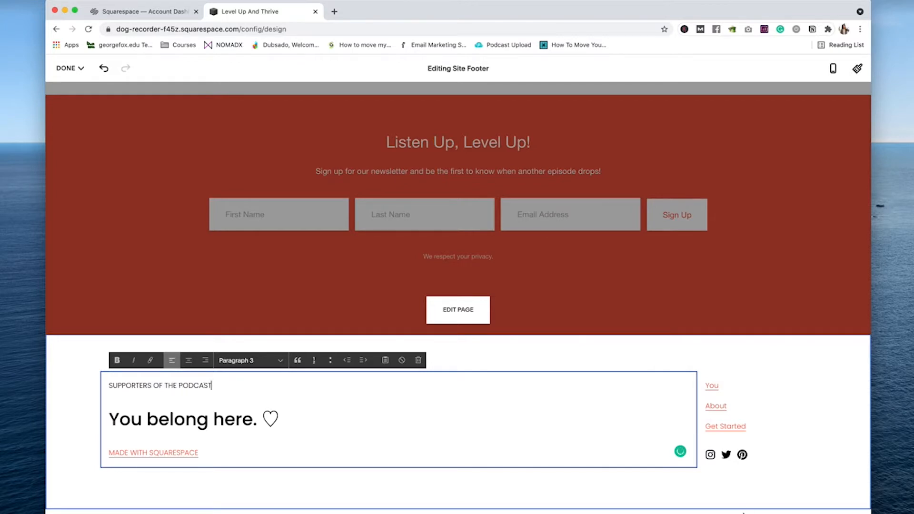
{"action": "left_click_drag", "start_coordinate": [111, 413], "coordinate": [263, 463]}
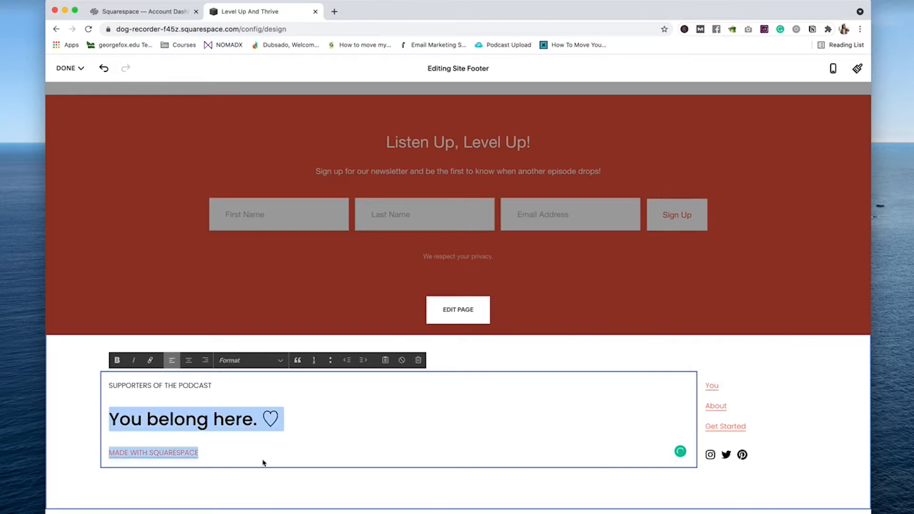
{"action": "key", "text": "BackSpace"}
{"action": "key", "text": "BackSpace"}
{"action": "left_click", "coordinate": [446, 418]}
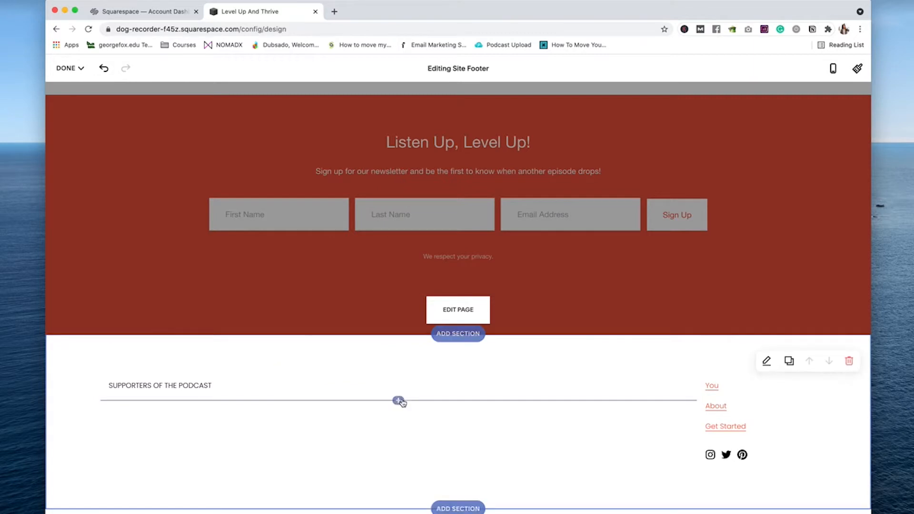
{"action": "left_click", "coordinate": [400, 400]}
{"action": "left_click", "coordinate": [799, 318]}
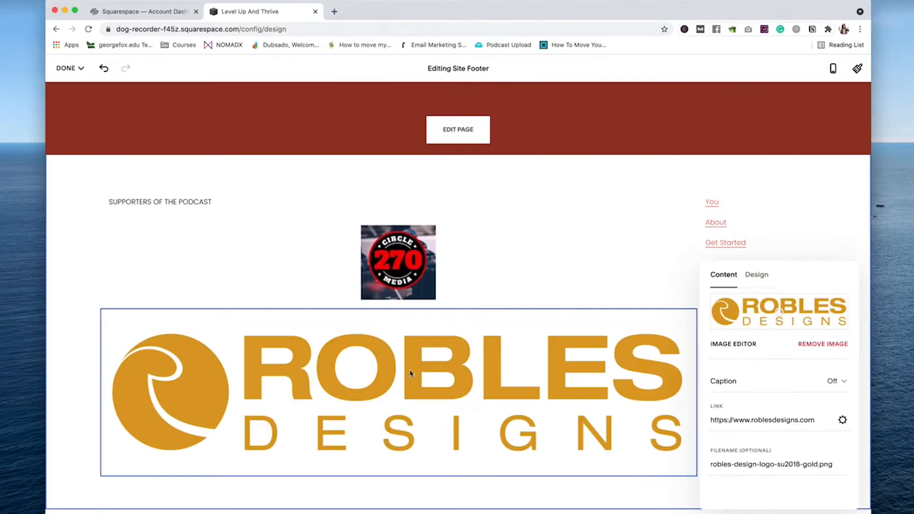
Step: Place the Robles Designs logo beside the 270 logo and add a LISTEN NOW button under the links
{"action": "left_click_drag", "start_coordinate": [481, 307], "coordinate": [226, 282]}
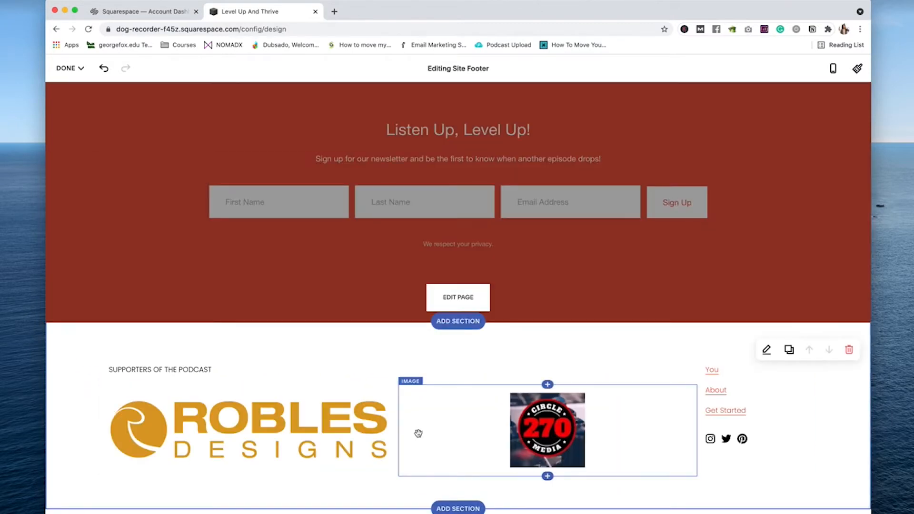
{"action": "left_click", "coordinate": [766, 416]}
{"action": "left_click", "coordinate": [756, 424]}
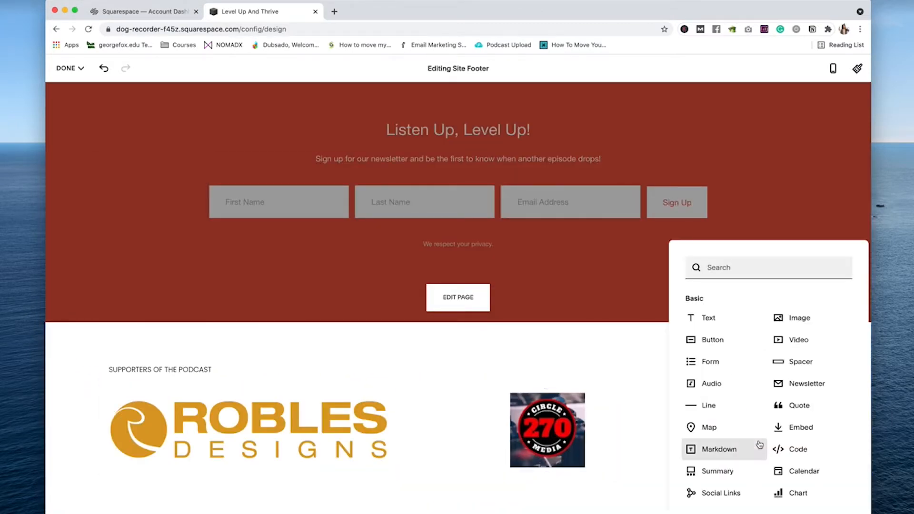
{"action": "type", "text": "b"}
{"action": "left_click", "coordinate": [716, 323]}
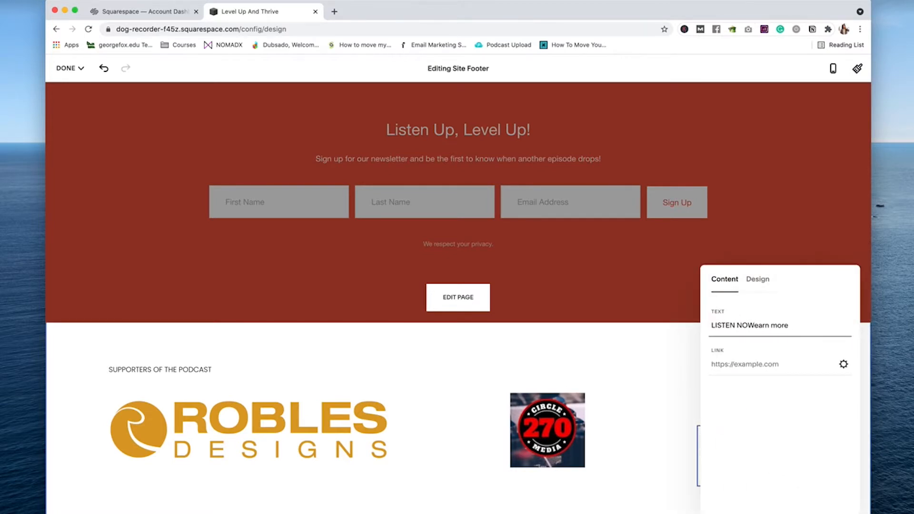
Step: Delete the Get Started link from the footer links
{"action": "left_click", "coordinate": [666, 414]}
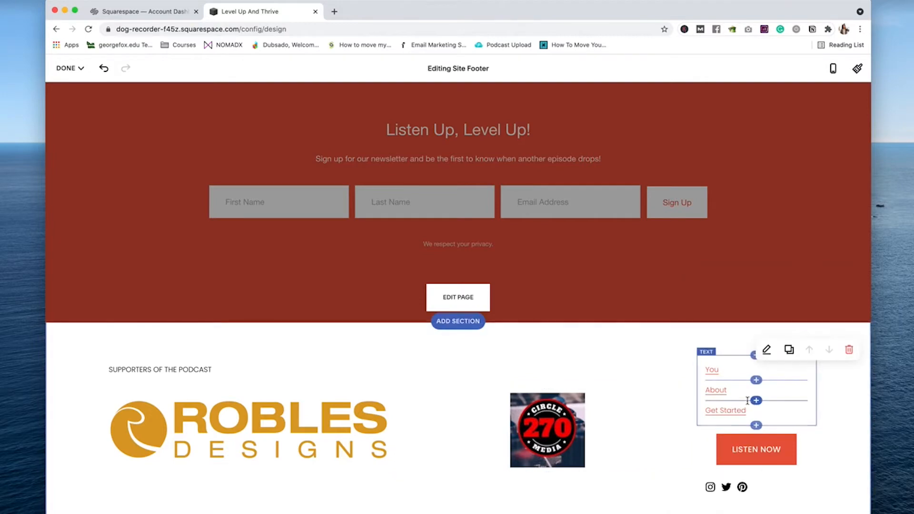
{"action": "left_click_drag", "start_coordinate": [746, 410], "coordinate": [697, 404]}
{"action": "key", "text": "BackSpace"}
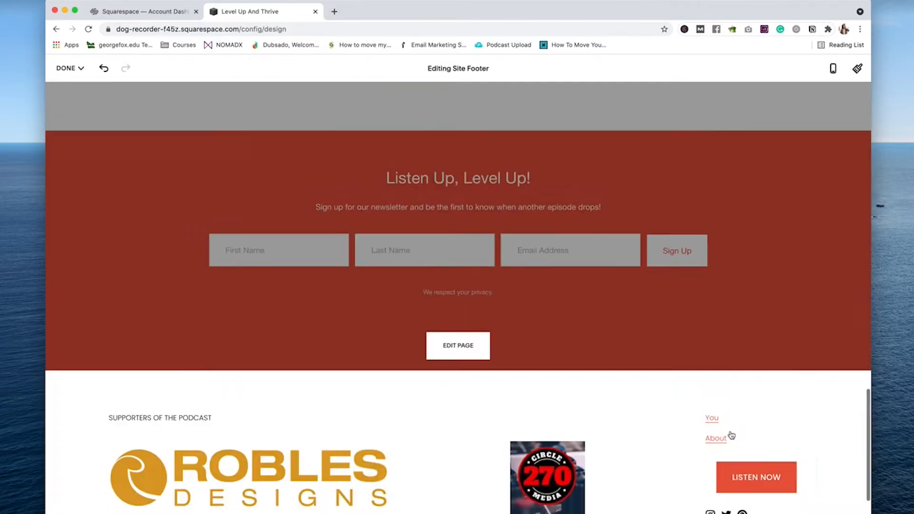
Step: Replace the 'You' footer link line with the word Contact below About
{"action": "scroll", "coordinate": [731, 435], "scroll_direction": "down", "scroll_amount": 1}
{"action": "left_click", "coordinate": [703, 360]}
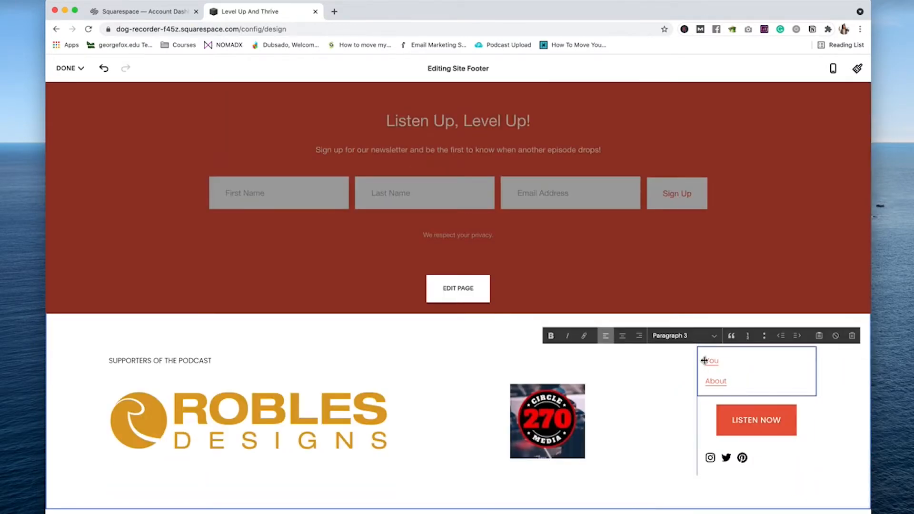
{"action": "key", "text": "Delete"}
{"action": "key", "text": "Delete"}
{"action": "key", "text": "Delete"}
{"action": "key", "text": "Delete"}
{"action": "key", "text": "Return"}
{"action": "type", "text": "Contact"}
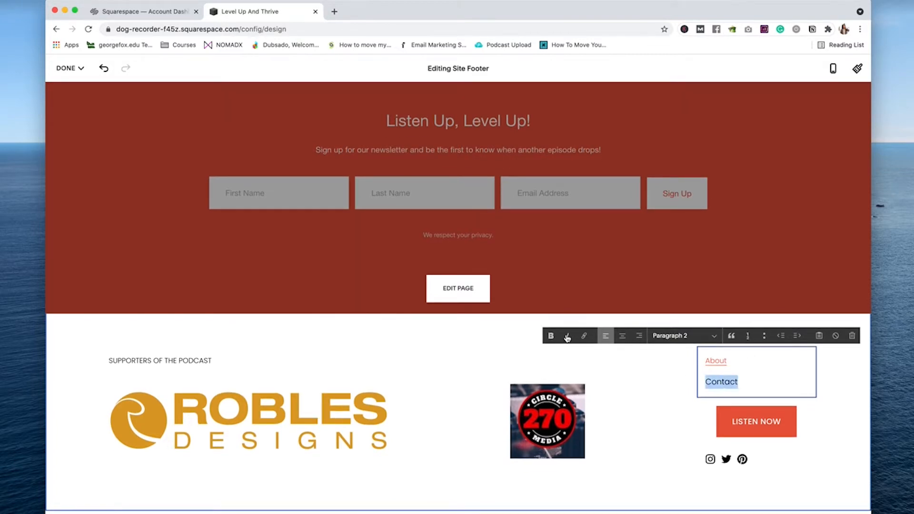
Step: Link Contact to the /contact page through the Link Editor's Page tab
{"action": "left_click", "coordinate": [584, 336]}
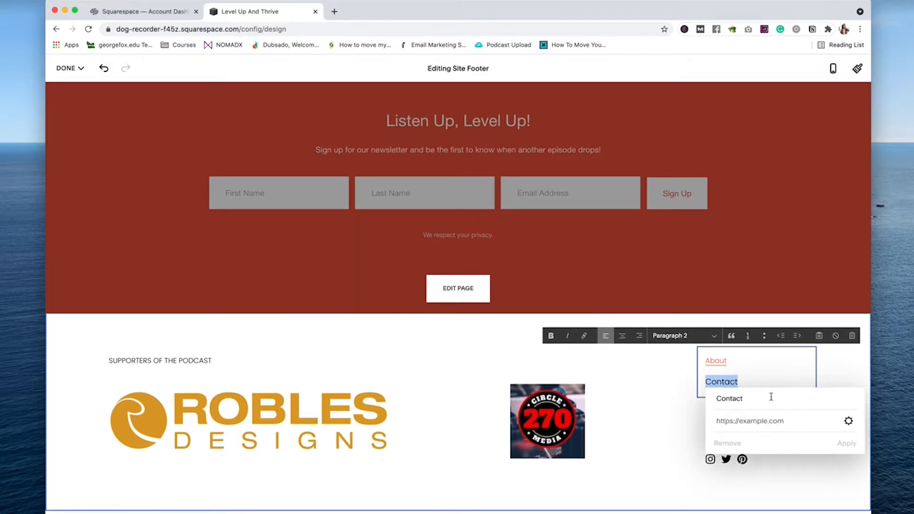
{"action": "left_click", "coordinate": [847, 423]}
{"action": "left_click", "coordinate": [260, 212]}
{"action": "type", "text": "/contact"}
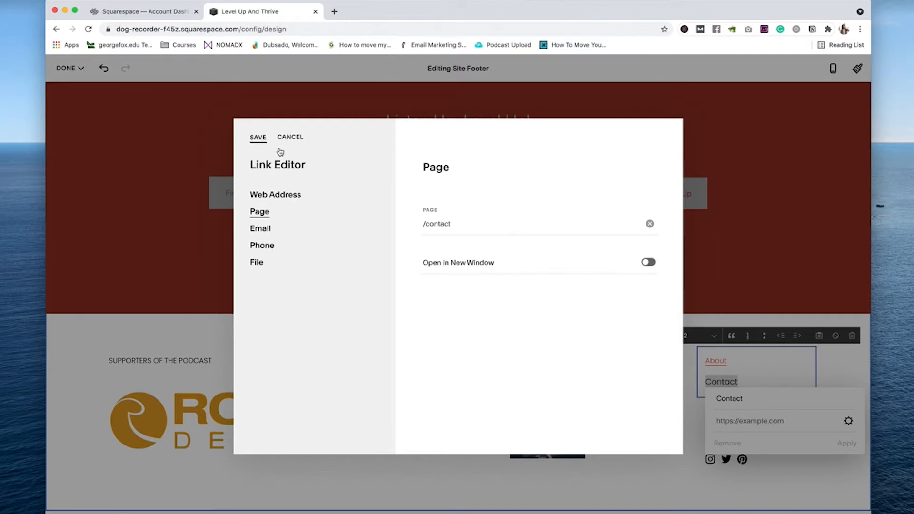
{"action": "left_click", "coordinate": [259, 138]}
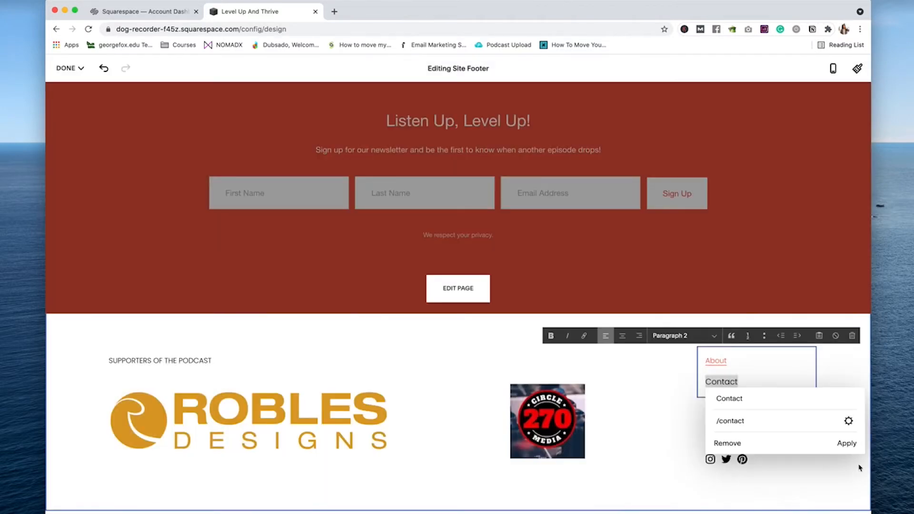
{"action": "left_click", "coordinate": [846, 443]}
{"action": "left_click", "coordinate": [807, 429]}
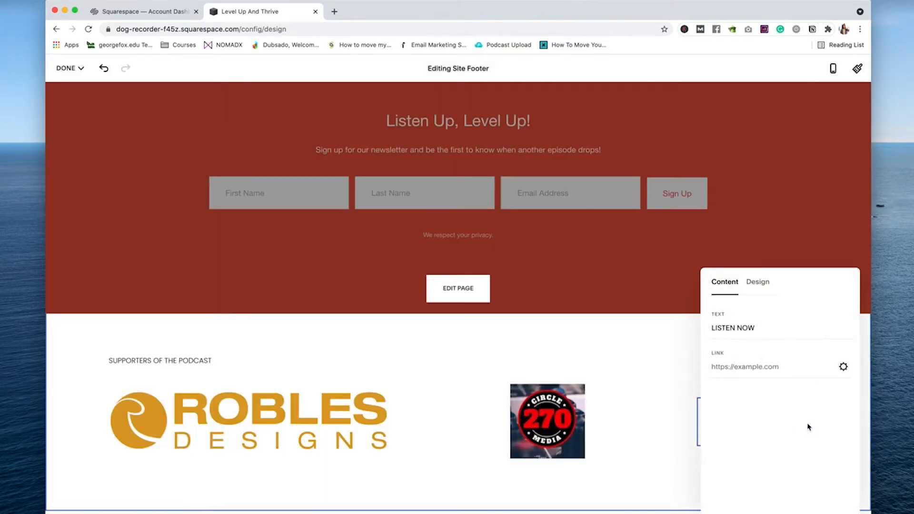
Step: Enlarge the SUPPORTERS OF THE PODCAST line to Paragraph 1
{"action": "left_click", "coordinate": [757, 283]}
{"action": "key", "text": "Escape"}
{"action": "scroll", "coordinate": [517, 438], "scroll_direction": "up", "scroll_amount": 7}
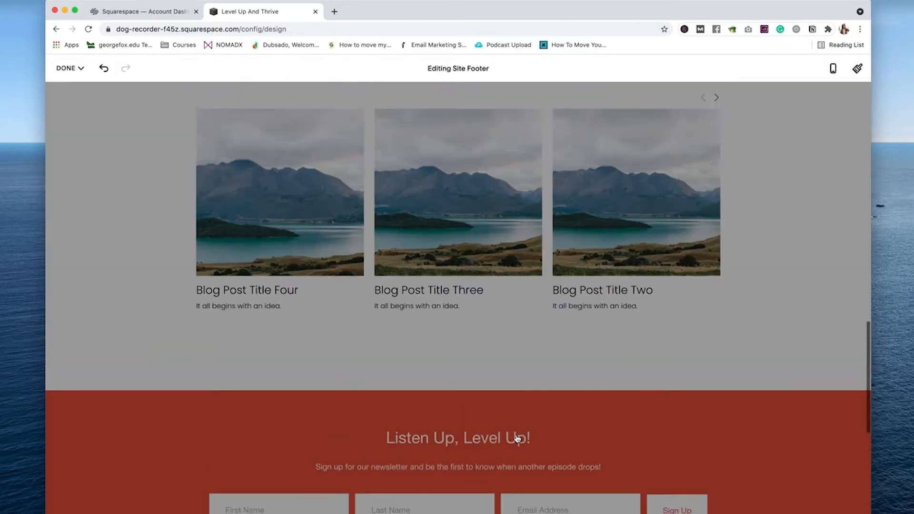
{"action": "scroll", "coordinate": [517, 438], "scroll_direction": "down", "scroll_amount": 7}
{"action": "triple_click", "coordinate": [173, 362]}
{"action": "left_click", "coordinate": [273, 335]}
{"action": "left_click", "coordinate": [267, 312]}
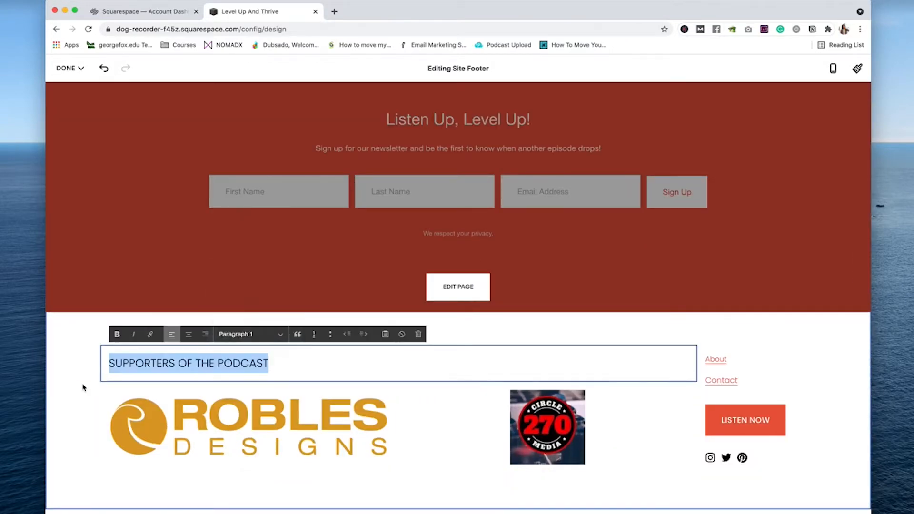
Step: Finish the footer text and leave footer editing
{"action": "left_click", "coordinate": [83, 388]}
{"action": "scroll", "coordinate": [523, 377], "scroll_direction": "up", "scroll_amount": 6}
{"action": "scroll", "coordinate": [522, 377], "scroll_direction": "down", "scroll_amount": 6}
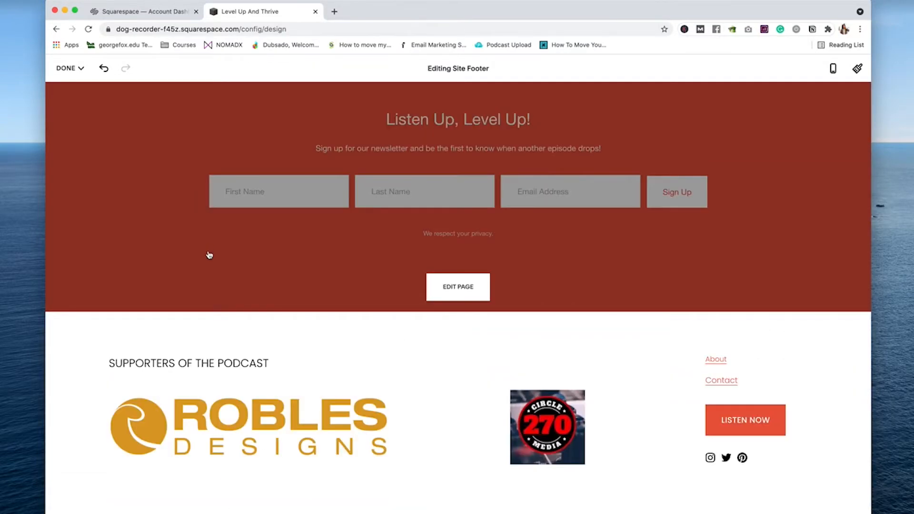
{"action": "left_click", "coordinate": [209, 255]}
{"action": "scroll", "coordinate": [209, 254], "scroll_direction": "up", "scroll_amount": 10}
{"action": "scroll", "coordinate": [578, 312], "scroll_direction": "down", "scroll_amount": 8}
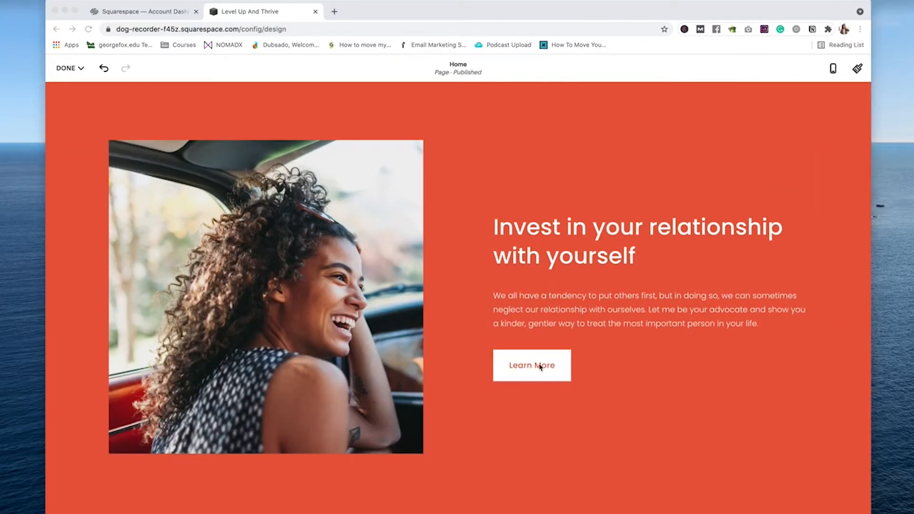
Step: Replace the Invest hero heading with the pasted podcast tagline
{"action": "scroll", "coordinate": [566, 361], "scroll_direction": "up", "scroll_amount": 8}
{"action": "scroll", "coordinate": [488, 368], "scroll_direction": "down", "scroll_amount": 5}
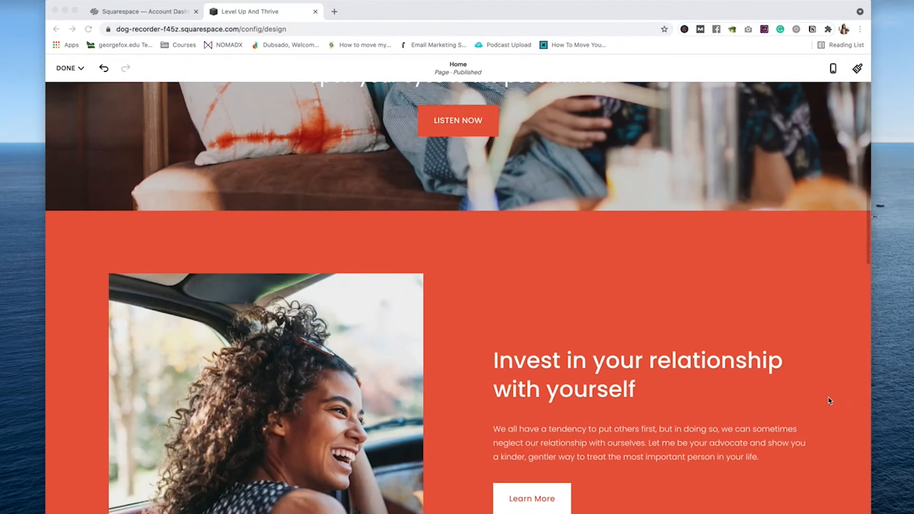
{"action": "scroll", "coordinate": [456, 283], "scroll_direction": "up", "scroll_amount": 5}
{"action": "scroll", "coordinate": [457, 283], "scroll_direction": "down", "scroll_amount": 5}
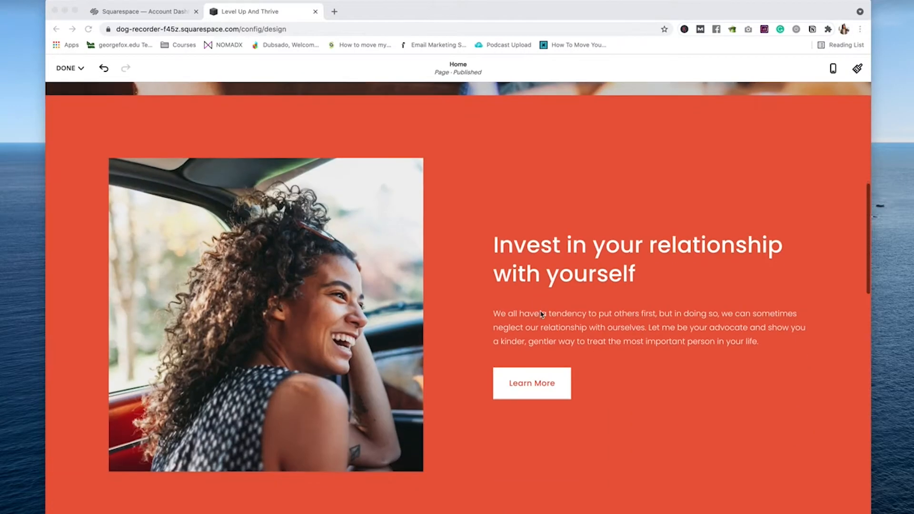
{"action": "left_click", "coordinate": [563, 241]}
{"action": "triple_click", "coordinate": [563, 240]}
{"action": "type", "text": "A Little Hustle, A Dash Of Grit, And a Whole Lot Of Thriving"}
Step: Style the new tagline as Heading 2
{"action": "triple_click", "coordinate": [615, 334]}
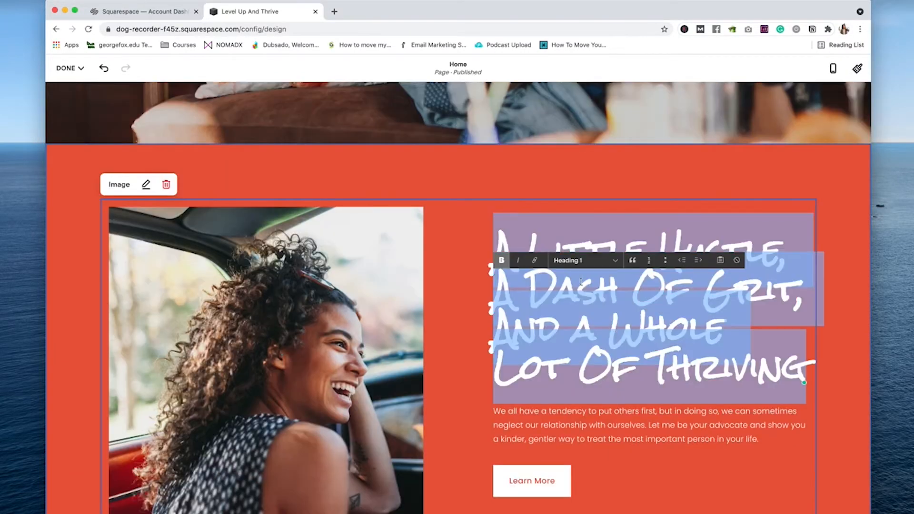
{"action": "left_click", "coordinate": [595, 260]}
{"action": "left_click", "coordinate": [606, 282]}
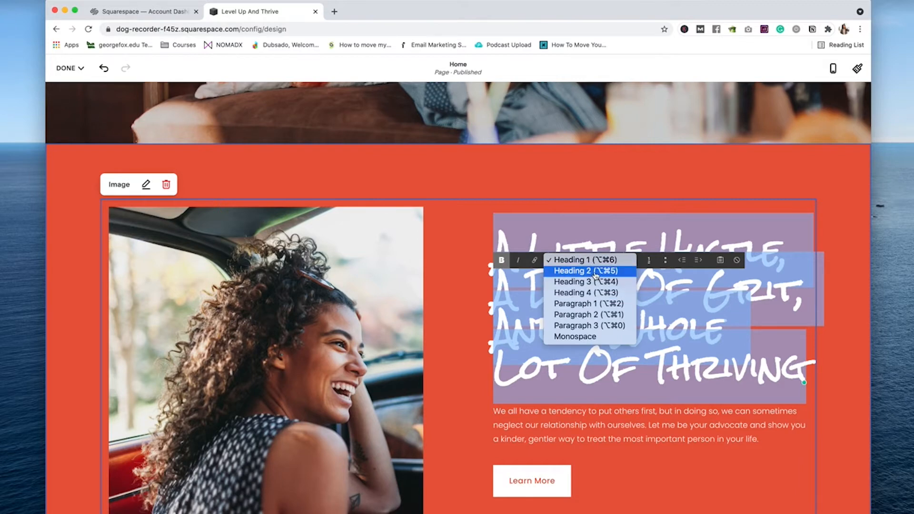
{"action": "left_click", "coordinate": [594, 271]}
{"action": "left_click", "coordinate": [608, 342]}
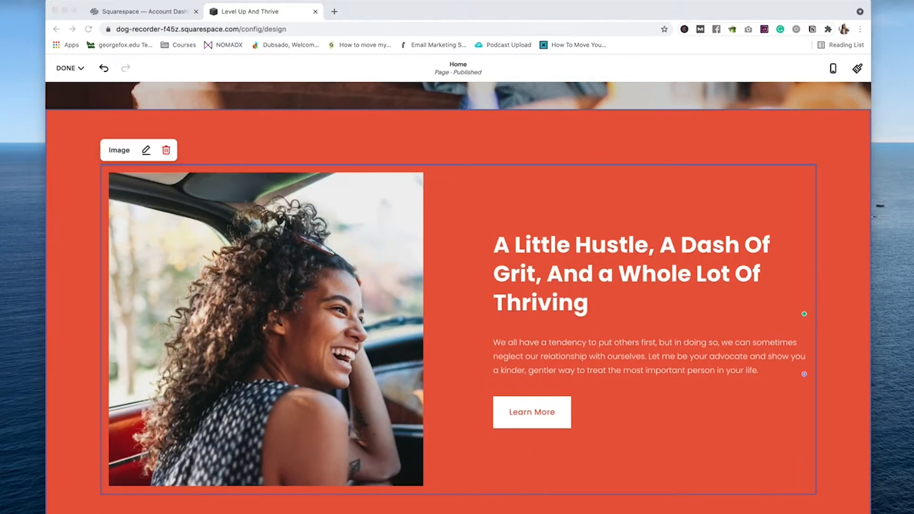
Step: Replace the hero subtitle with the pasted Level Up and Thrive podcast description
{"action": "triple_click", "coordinate": [526, 374]}
{"action": "key", "text": "BackSpace"}
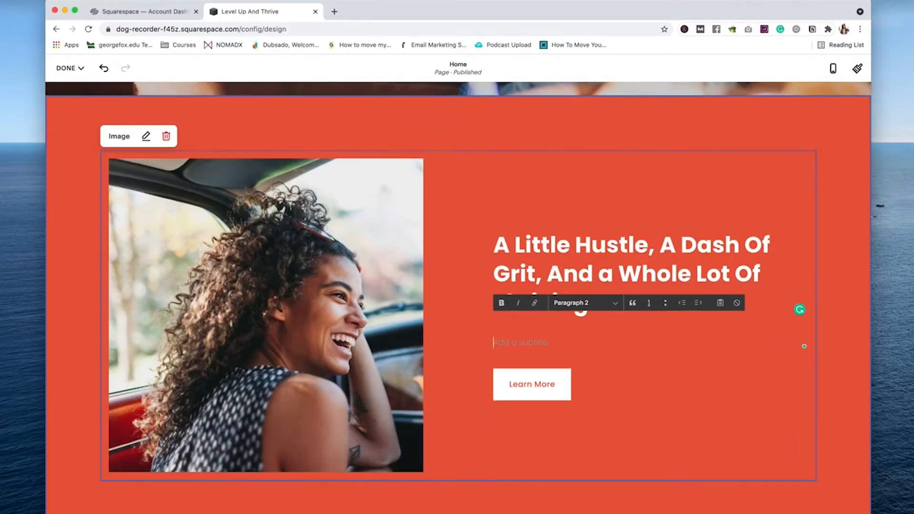
{"action": "type", "text": "We bring you minority and BIPOC stories of hustle, leveling up, and truth-bombs that won’t just inspire you, but will open your eyes to the possibilities."}
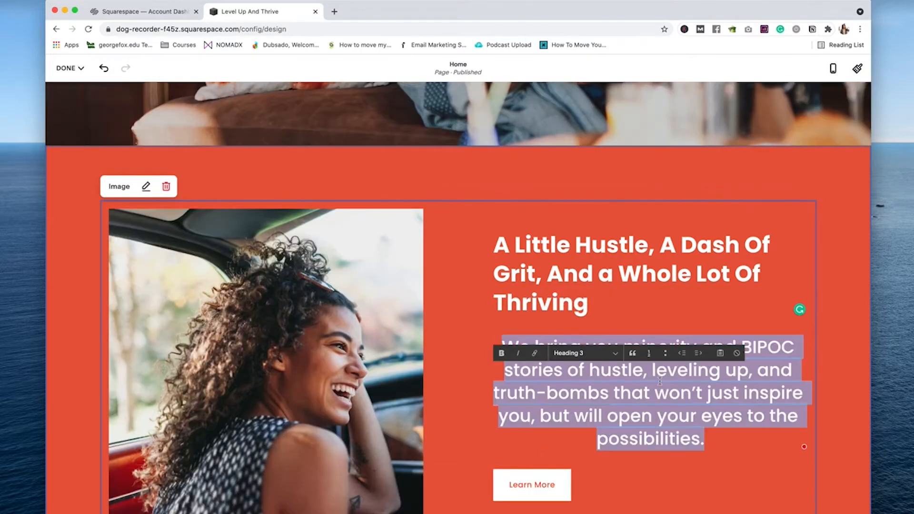
{"action": "key", "text": "super+z"}
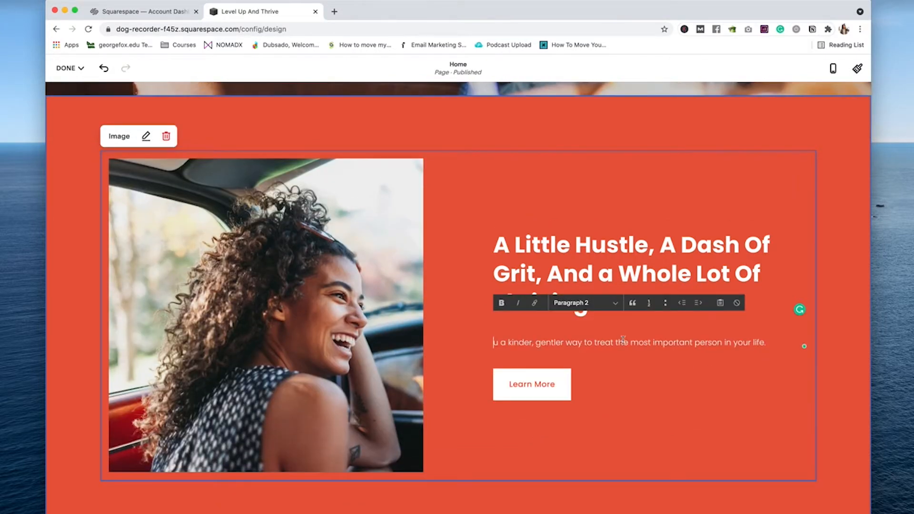
{"action": "key", "text": "super+Tab"}
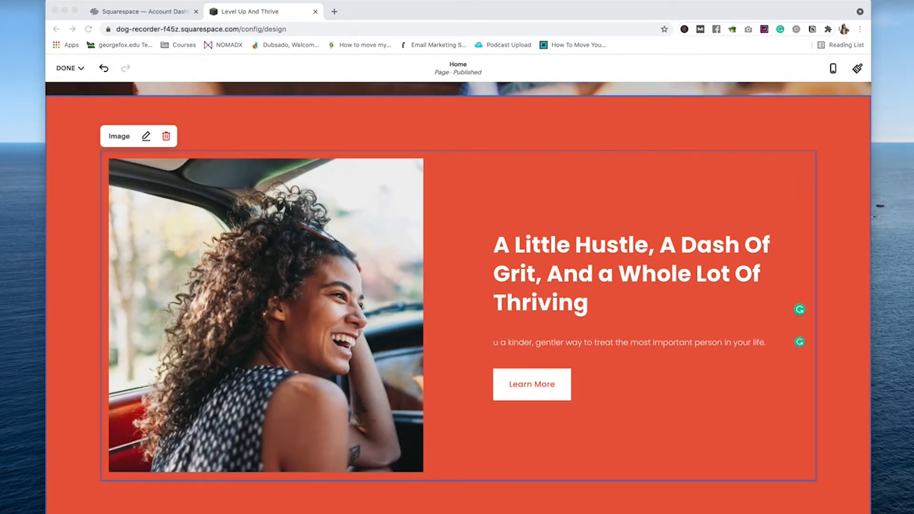
{"action": "key", "text": "super+Tab"}
{"action": "key", "text": "super+v"}
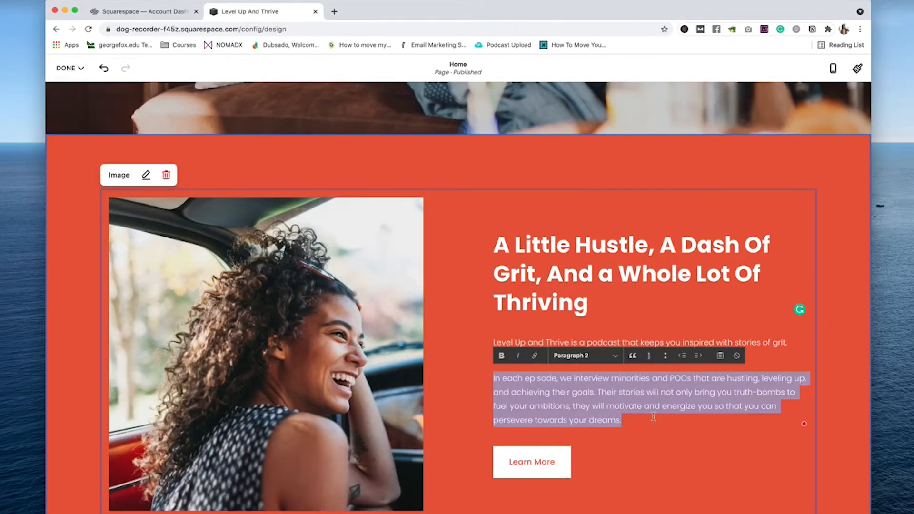
Step: Set the description's first paragraph to Paragraph 1 and finish editing the hero block
{"action": "left_click", "coordinate": [774, 342]}
{"action": "triple_click", "coordinate": [774, 342]}
{"action": "left_click", "coordinate": [612, 355]}
{"action": "left_click", "coordinate": [595, 344]}
{"action": "left_click", "coordinate": [645, 422]}
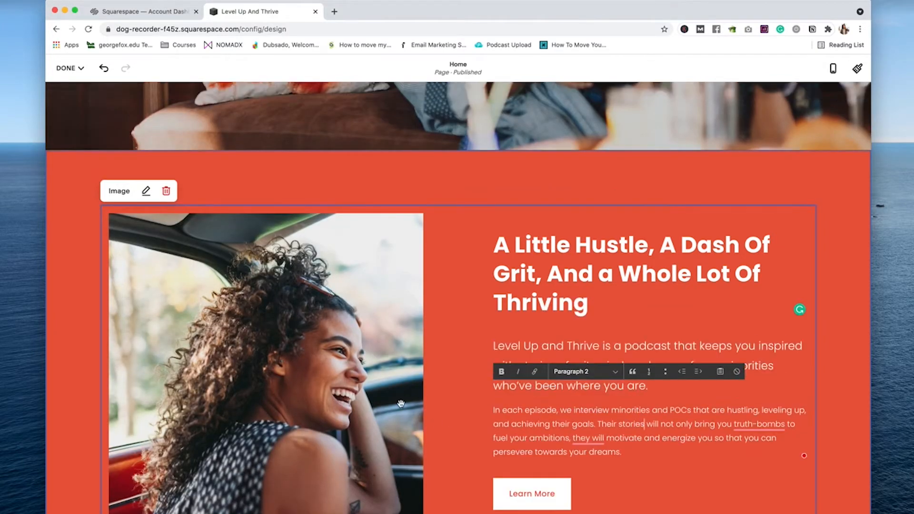
{"action": "scroll", "coordinate": [774, 439], "scroll_direction": "down", "scroll_amount": 5}
{"action": "key", "text": "Escape"}
{"action": "scroll", "coordinate": [514, 269], "scroll_direction": "down", "scroll_amount": 10}
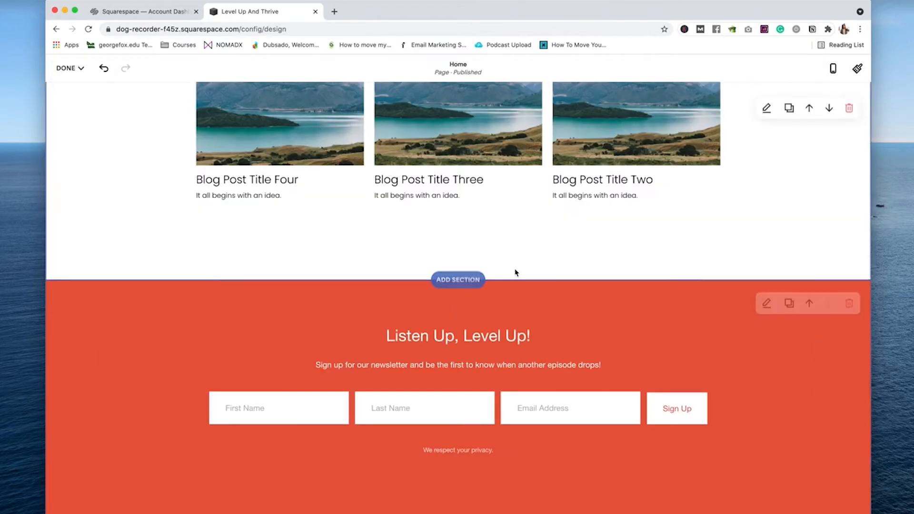
Step: Add a blank section above the newsletter headed "Who's Running The Place?" as centred Heading 2
{"action": "left_click", "coordinate": [454, 283]}
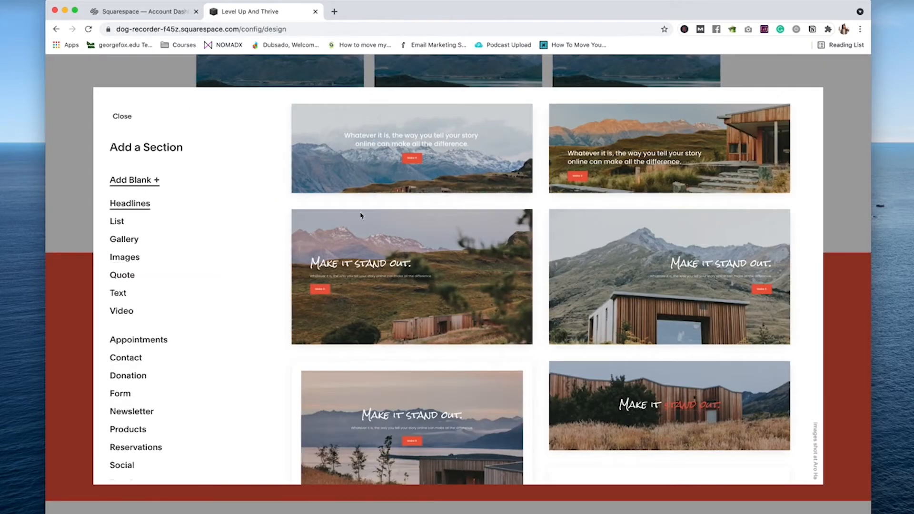
{"action": "left_click", "coordinate": [136, 181]}
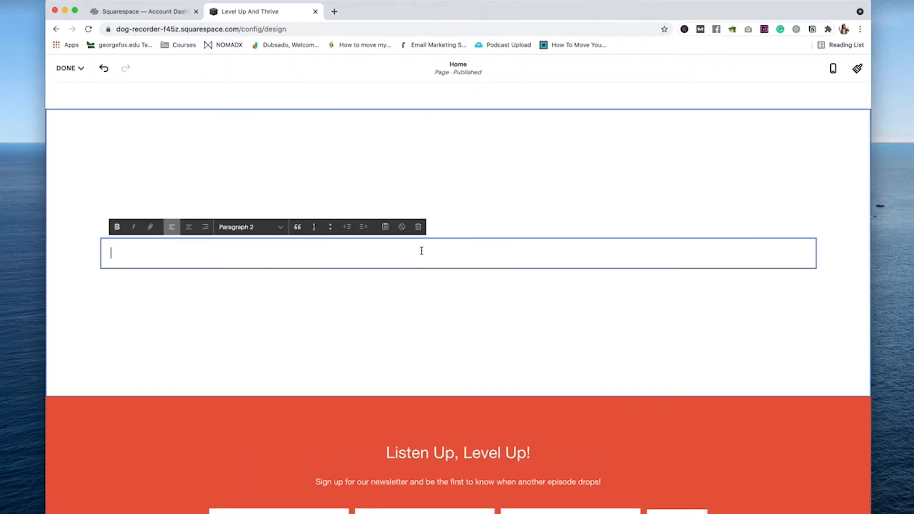
{"action": "type", "text": "W"}
{"action": "type", "text": "ho's Running The Place?"}
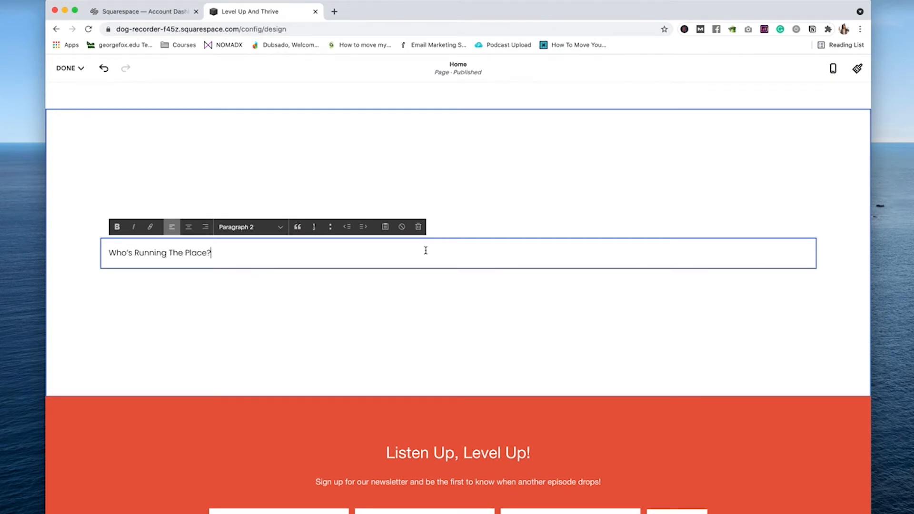
{"action": "triple_click", "coordinate": [411, 253]}
{"action": "left_click", "coordinate": [261, 227]}
{"action": "left_click", "coordinate": [250, 180]}
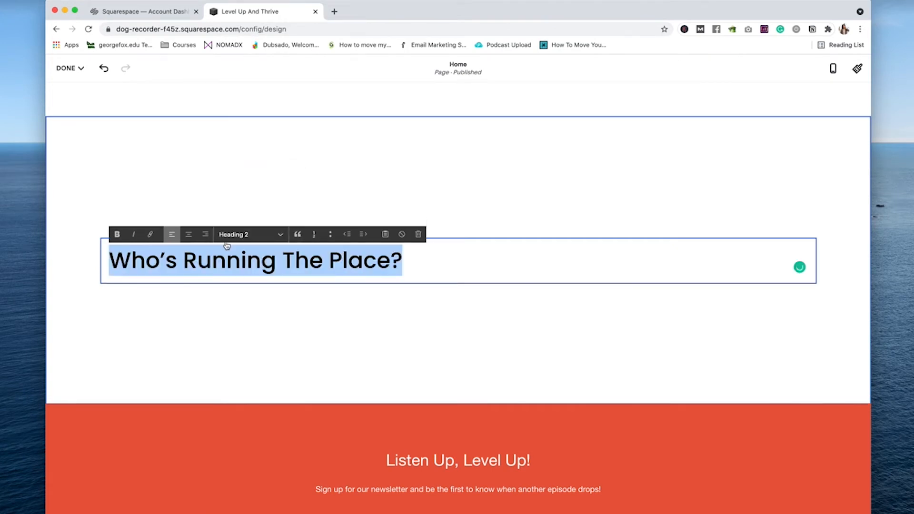
{"action": "left_click", "coordinate": [189, 234]}
Step: Give the new section the grey Light 1 colour theme
{"action": "scroll", "coordinate": [398, 236], "scroll_direction": "up", "scroll_amount": 4}
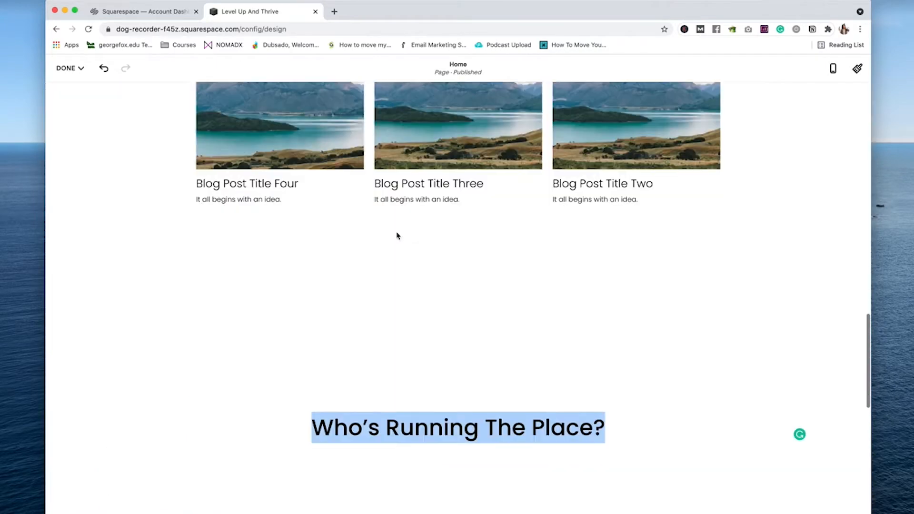
{"action": "scroll", "coordinate": [398, 235], "scroll_direction": "down", "scroll_amount": 2}
{"action": "left_click", "coordinate": [765, 231]}
{"action": "left_click", "coordinate": [813, 275]}
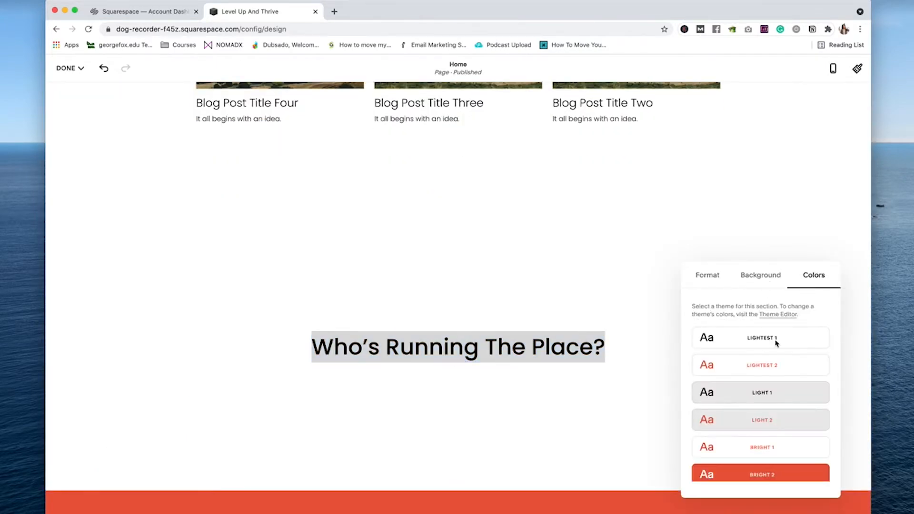
{"action": "left_click", "coordinate": [748, 397]}
Step: Add an image block for the host profile and enlarge the host intro text
{"action": "scroll", "coordinate": [597, 255], "scroll_direction": "down", "scroll_amount": 2}
{"action": "left_click", "coordinate": [458, 277]}
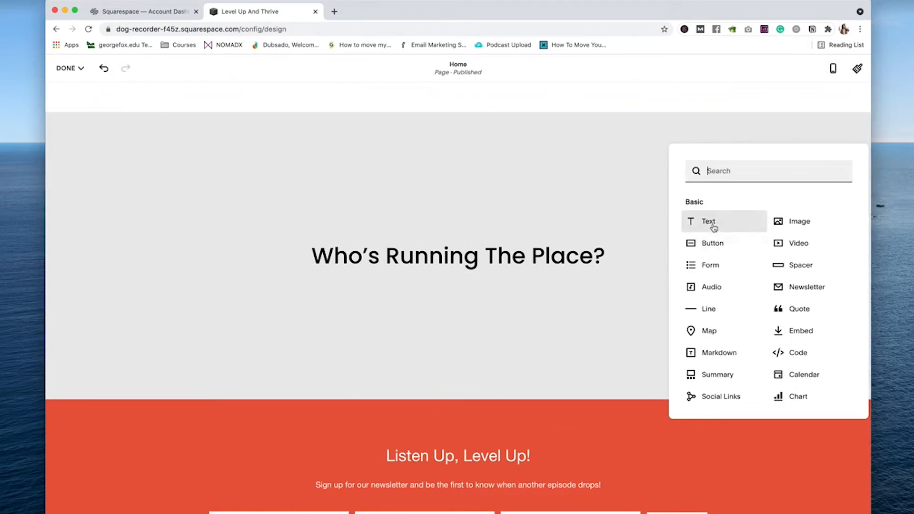
{"action": "left_click", "coordinate": [794, 222]}
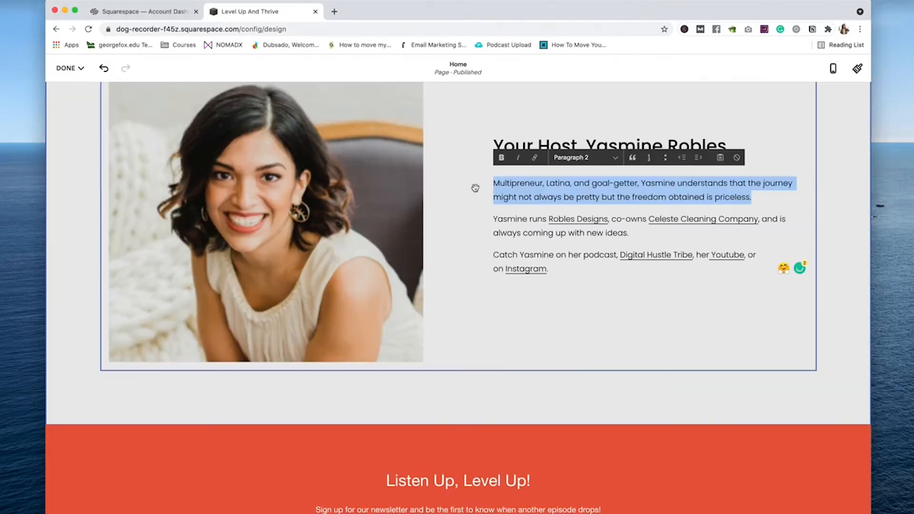
{"action": "left_click", "coordinate": [571, 155]}
{"action": "left_click", "coordinate": [582, 155]}
{"action": "left_click", "coordinate": [588, 303]}
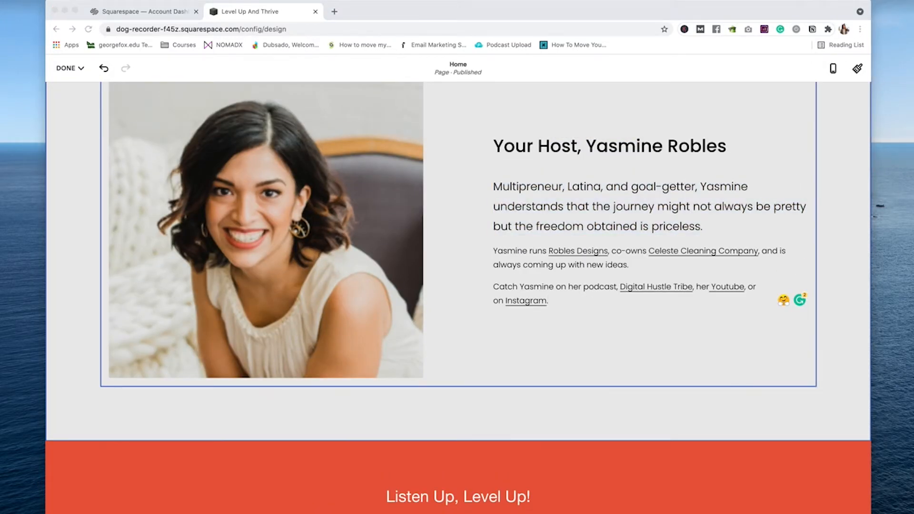
{"action": "left_click", "coordinate": [430, 412]}
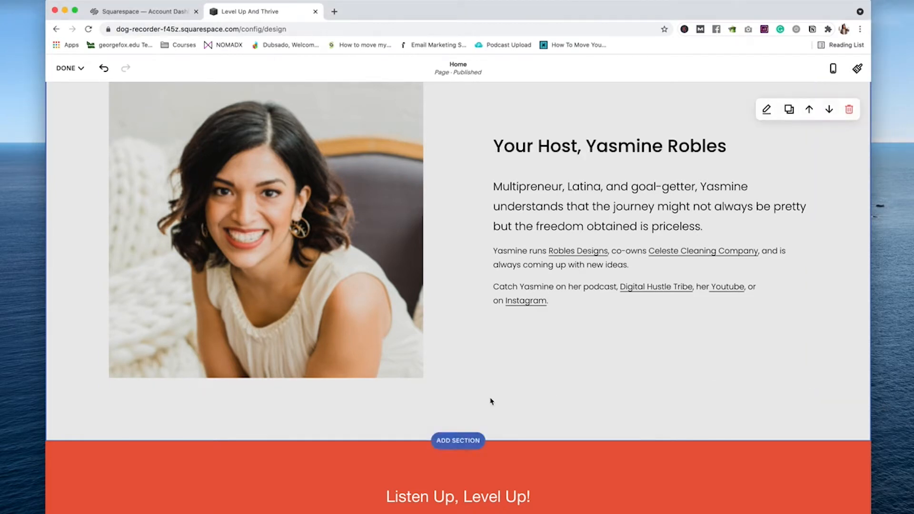
Step: Add a second image block below the host profile, trying Poster then settling on Card layout
{"action": "left_click", "coordinate": [457, 383]}
{"action": "left_click", "coordinate": [785, 316]}
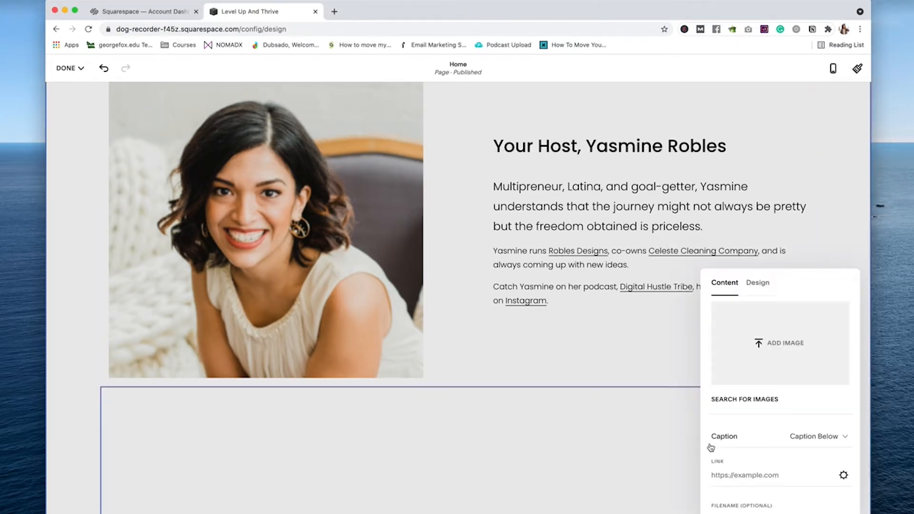
{"action": "left_click", "coordinate": [757, 285]}
{"action": "left_click", "coordinate": [779, 324]}
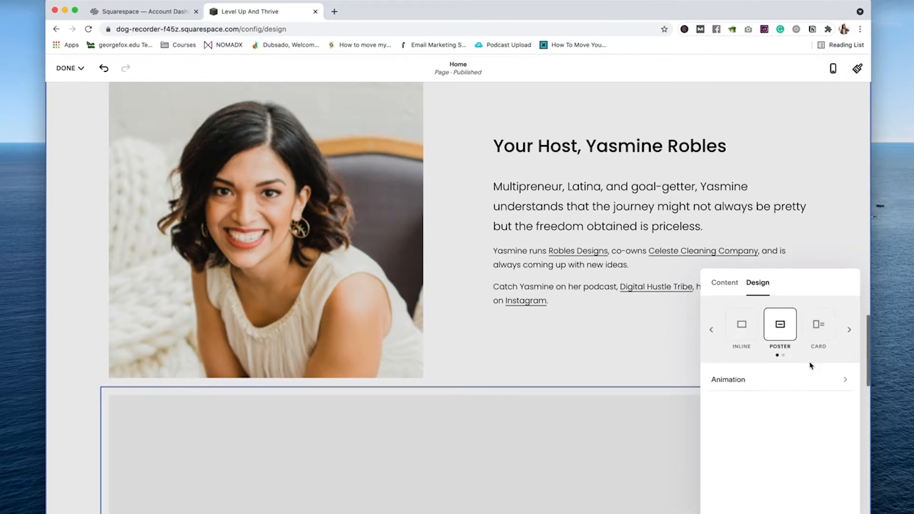
{"action": "scroll", "coordinate": [734, 431], "scroll_direction": "down", "scroll_amount": 3}
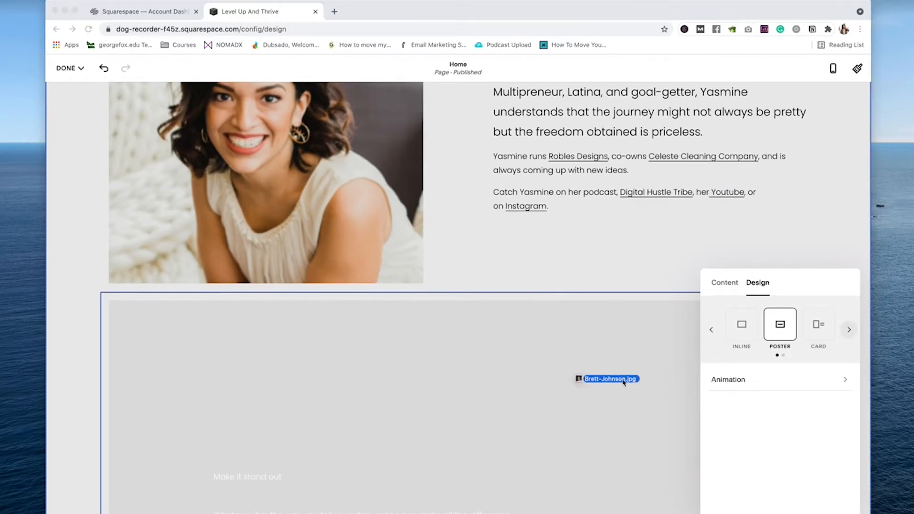
{"action": "left_click", "coordinate": [724, 283]}
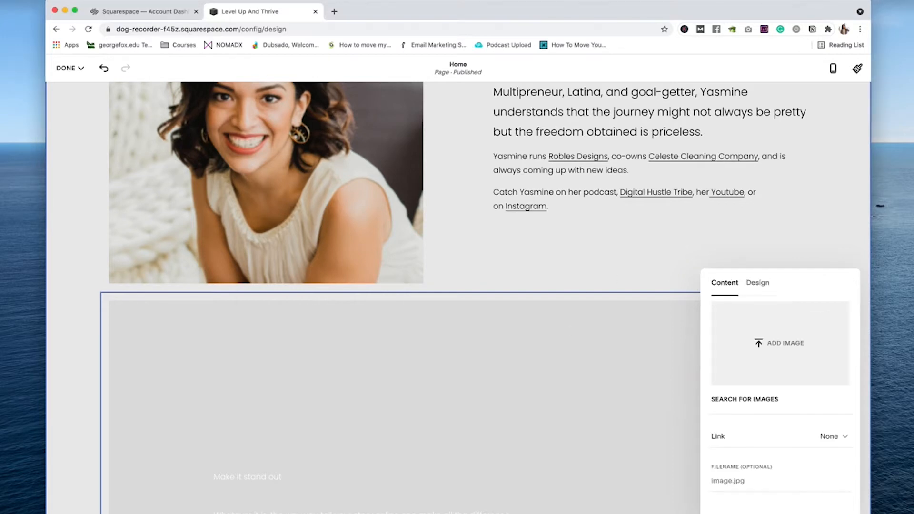
{"action": "scroll", "coordinate": [557, 368], "scroll_direction": "down", "scroll_amount": 4}
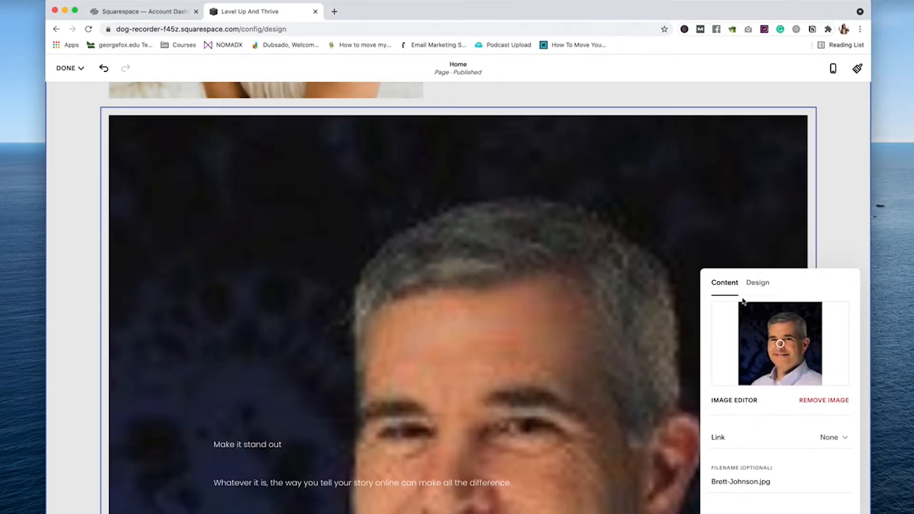
{"action": "left_click", "coordinate": [757, 283]}
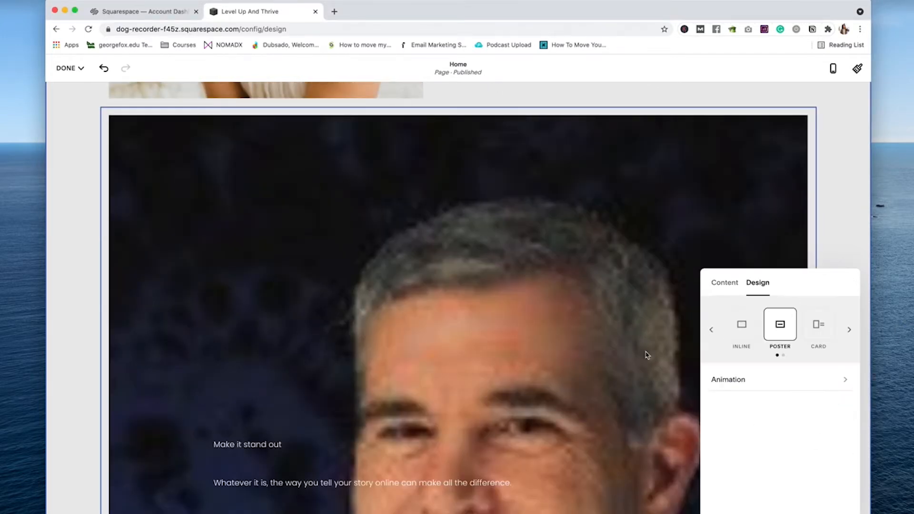
{"action": "left_click", "coordinate": [818, 325]}
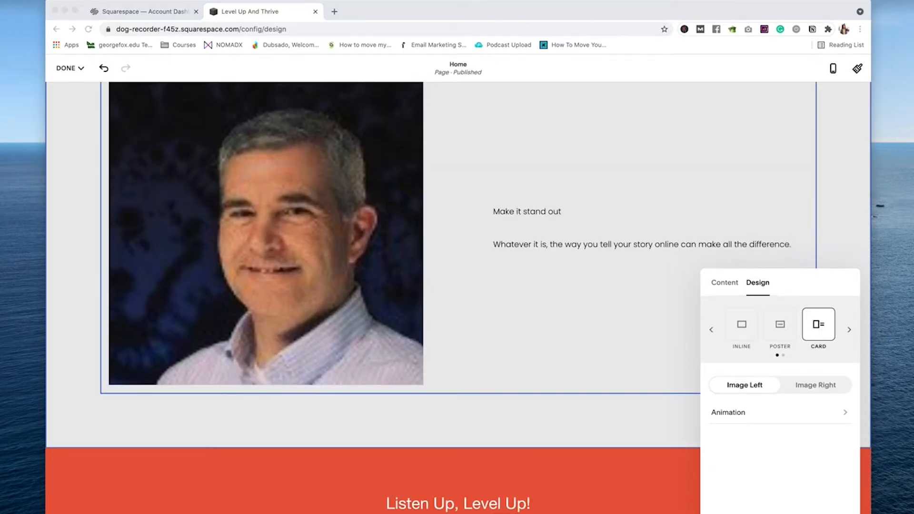
Step: Replace the card's placeholder title and description with the '#BTS Expert' heading and guest bio
{"action": "left_click", "coordinate": [535, 211]}
{"action": "triple_click", "coordinate": [535, 212]}
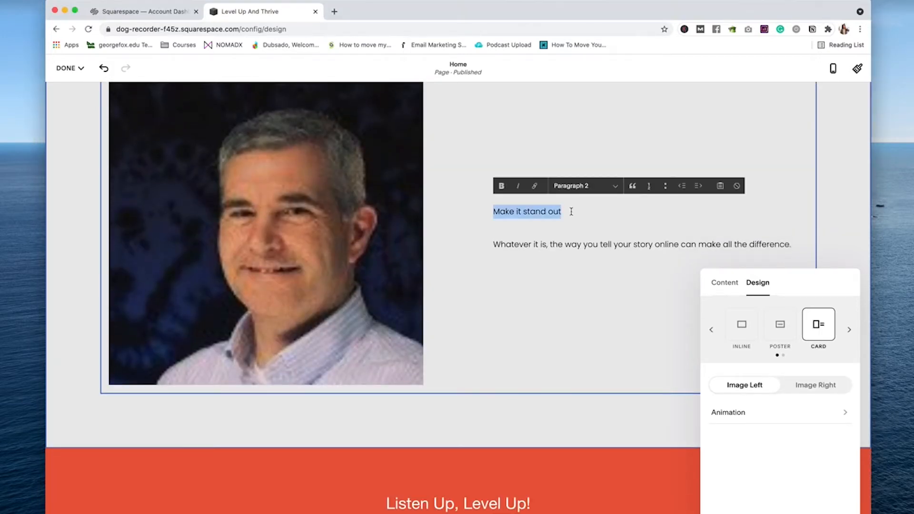
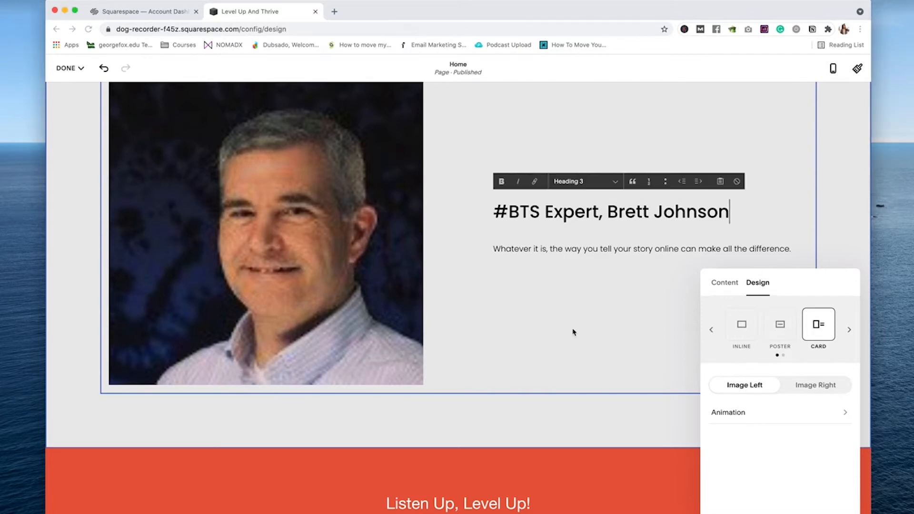
{"action": "left_click", "coordinate": [634, 262]}
{"action": "key", "text": "super+v"}
{"action": "triple_click", "coordinate": [651, 247]}
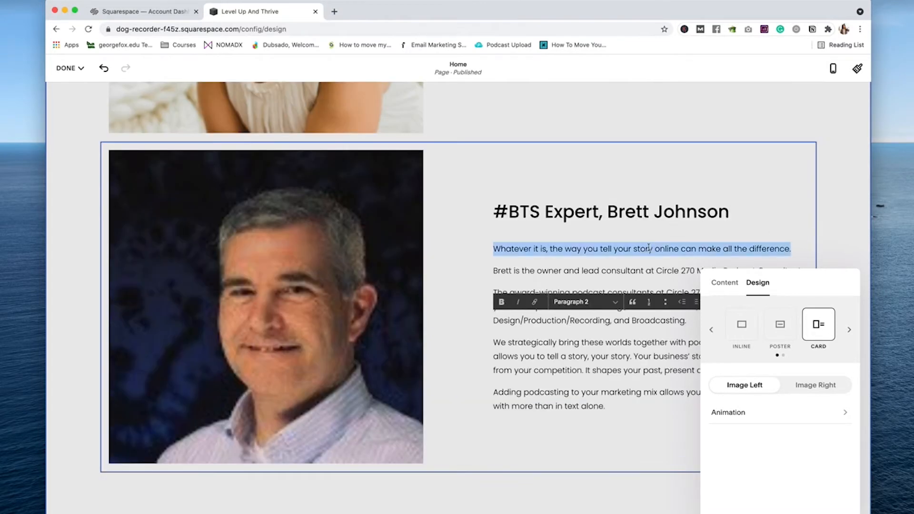
{"action": "key", "text": "BackSpace"}
{"action": "key", "text": "BackSpace"}
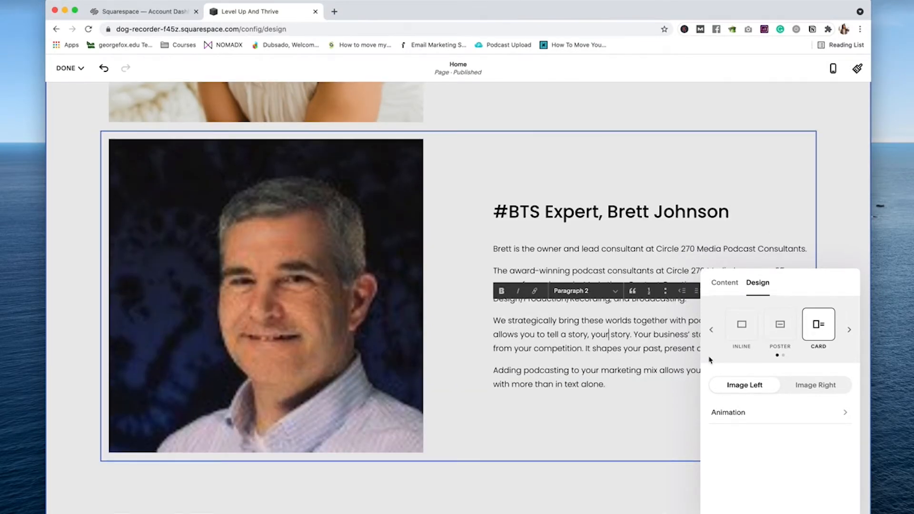
Step: Move the guest photo to the right and enlarge the bio's first line
{"action": "left_click", "coordinate": [815, 384]}
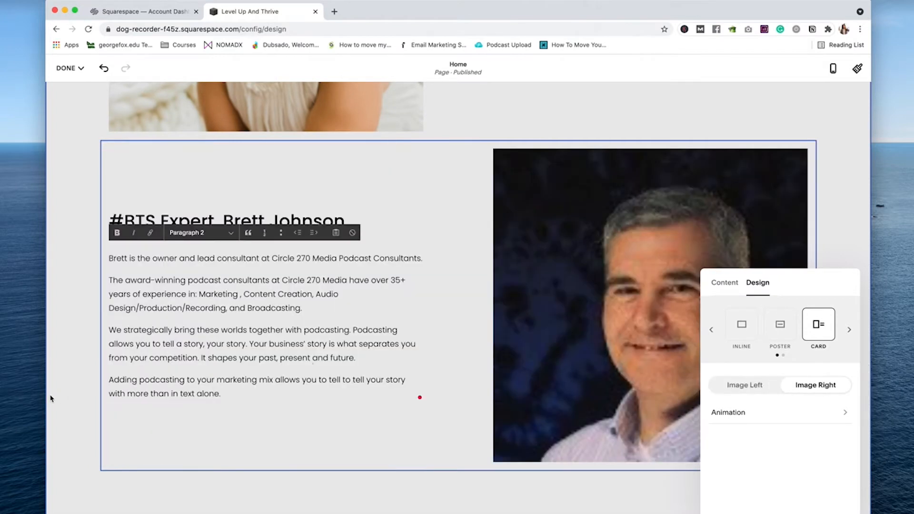
{"action": "left_click", "coordinate": [50, 398]}
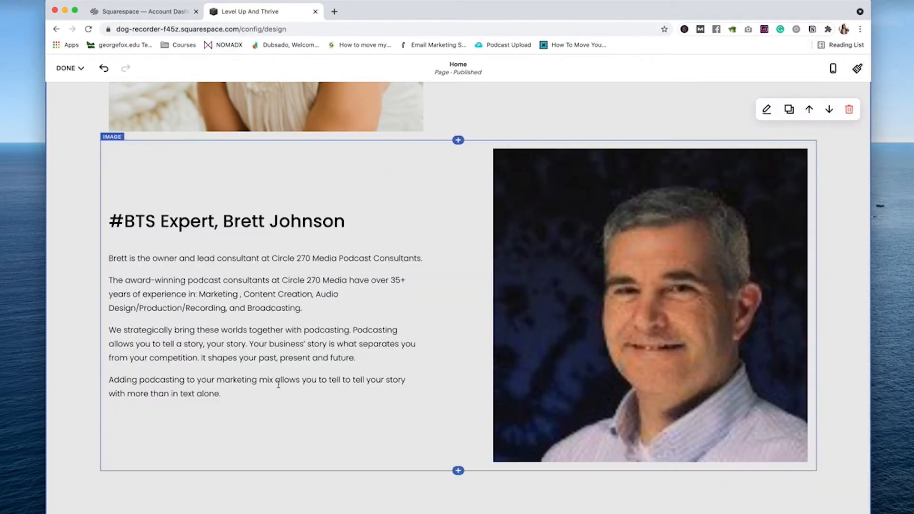
{"action": "triple_click", "coordinate": [399, 263]}
{"action": "left_click", "coordinate": [199, 235]}
{"action": "left_click", "coordinate": [185, 237]}
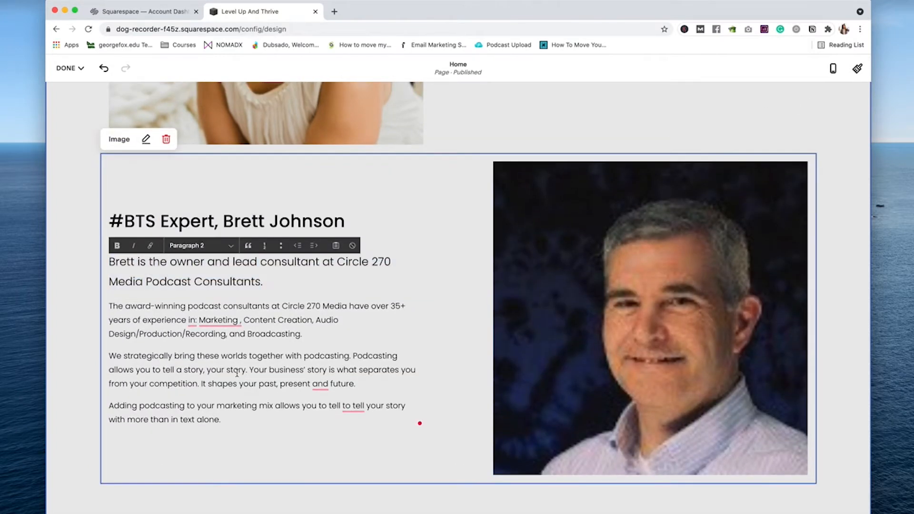
Step: Fix the bio's punctuation and remove the redundant 'to tell' using Grammarly suggestions
{"action": "mouse_move", "coordinate": [211, 323]}
{"action": "left_click", "coordinate": [209, 349]}
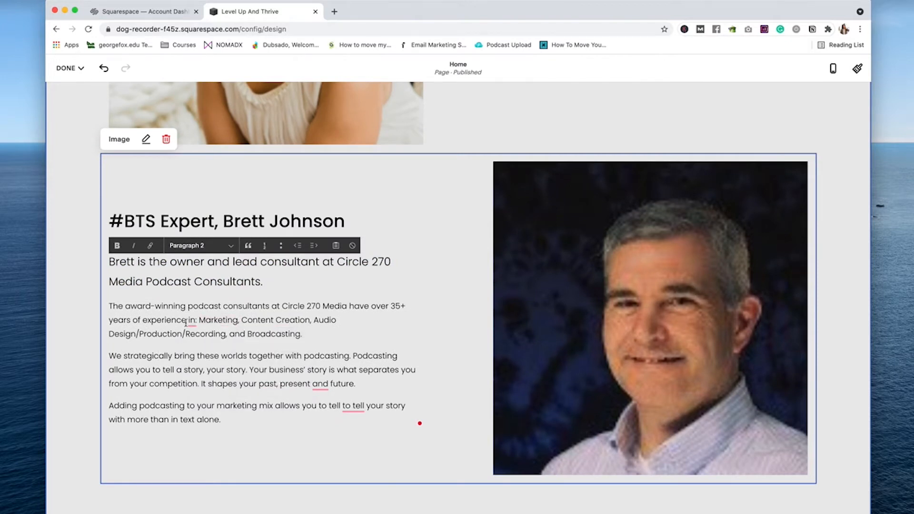
{"action": "left_click", "coordinate": [200, 349]}
{"action": "mouse_move", "coordinate": [320, 385]}
{"action": "left_click", "coordinate": [362, 415]}
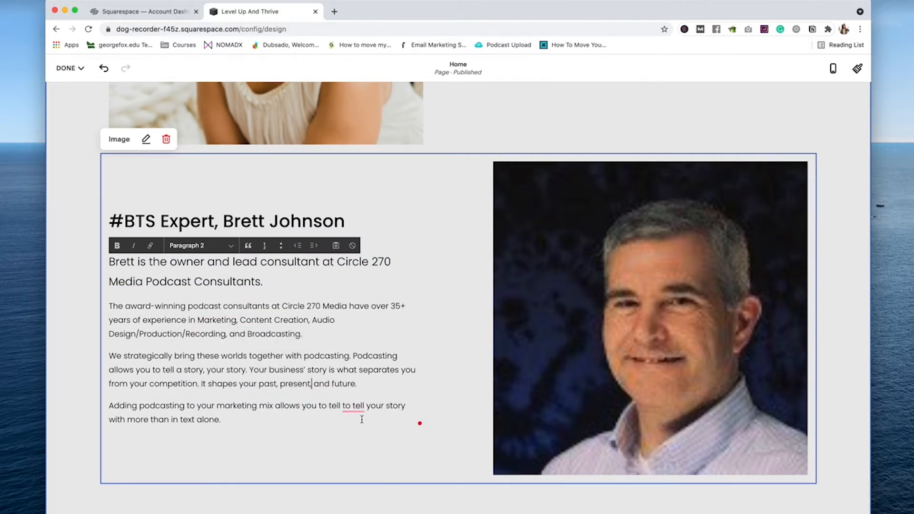
{"action": "mouse_move", "coordinate": [354, 408]}
{"action": "left_click", "coordinate": [355, 435]}
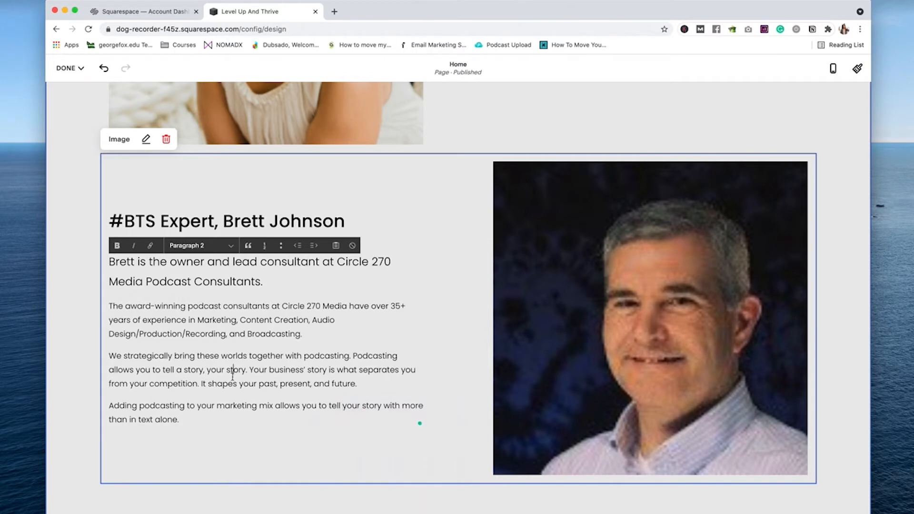
{"action": "scroll", "coordinate": [312, 326], "scroll_direction": "down", "scroll_amount": 1}
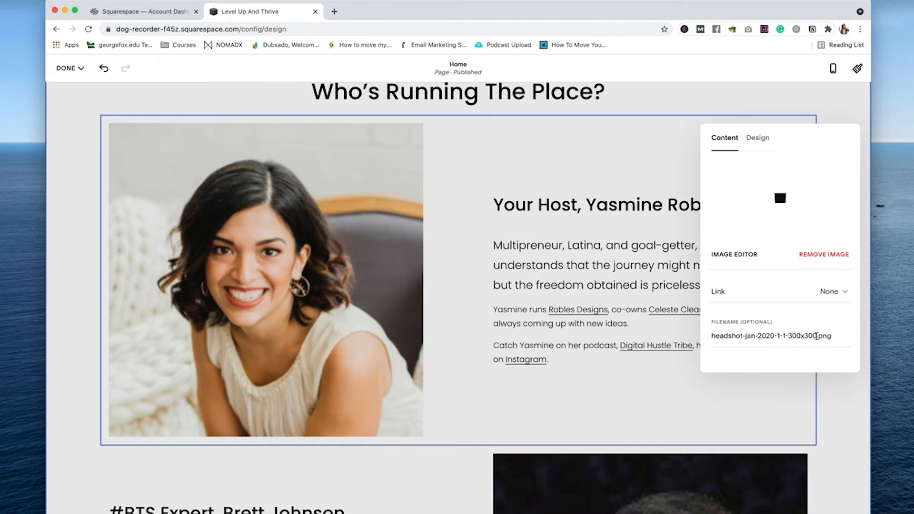
Step: Rename the host photo to a descriptive owner-and-studio .png filename and review its Design options
{"action": "left_click_drag", "start_coordinate": [817, 336], "coordinate": [632, 331]}
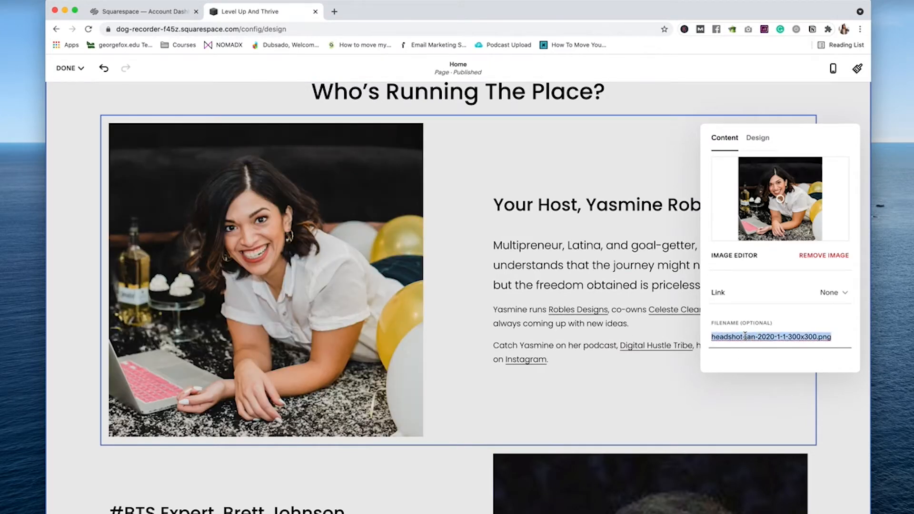
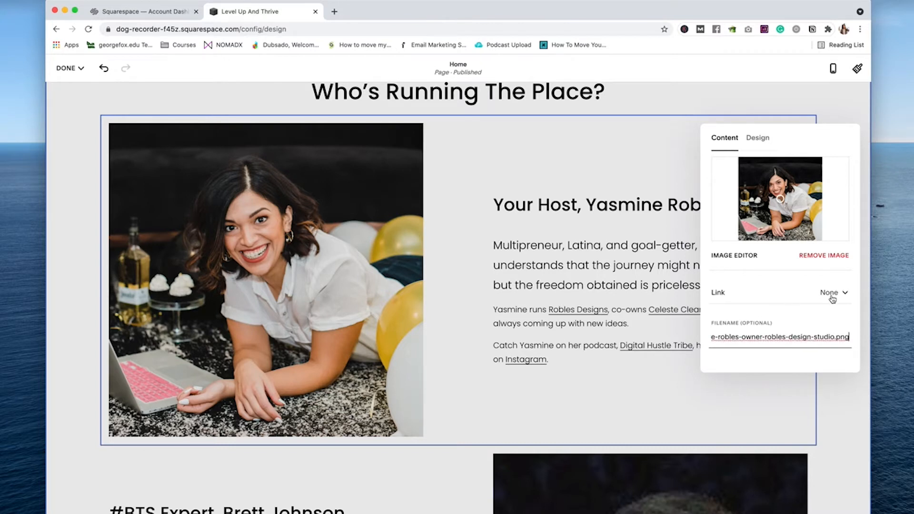
{"action": "key", "text": "Return"}
{"action": "left_click", "coordinate": [757, 137]}
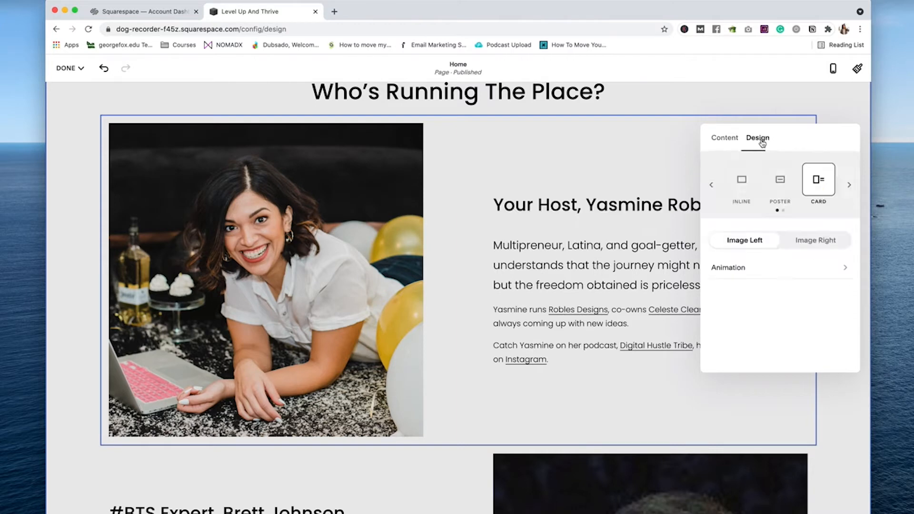
{"action": "left_click", "coordinate": [725, 137]}
{"action": "scroll", "coordinate": [452, 267], "scroll_direction": "down", "scroll_amount": 10}
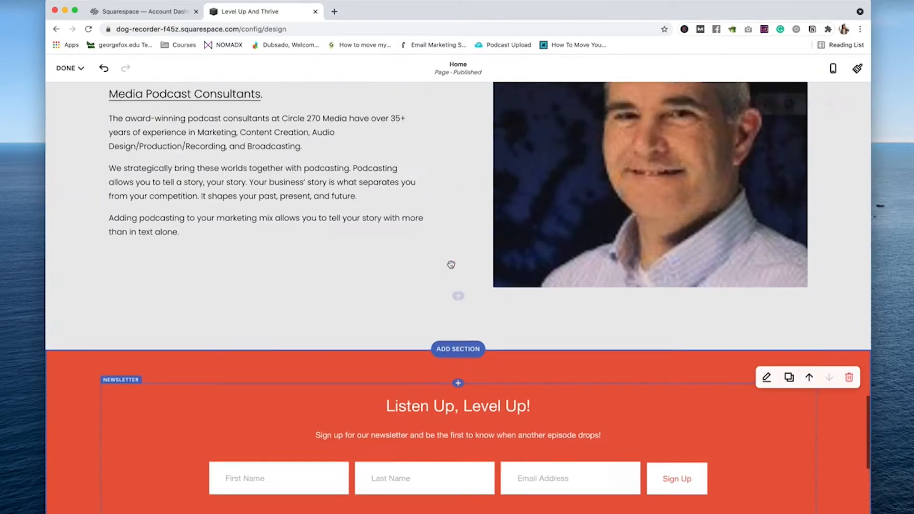
Step: Delete the About and Contact pages, then return to editing the Home page
{"action": "scroll", "coordinate": [453, 263], "scroll_direction": "up", "scroll_amount": 4}
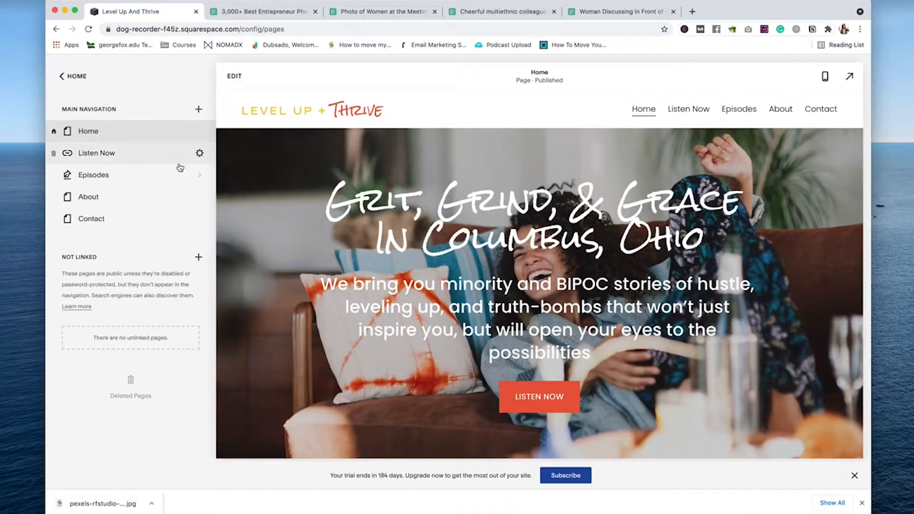
{"action": "left_click", "coordinate": [205, 200]}
{"action": "left_click", "coordinate": [512, 290]}
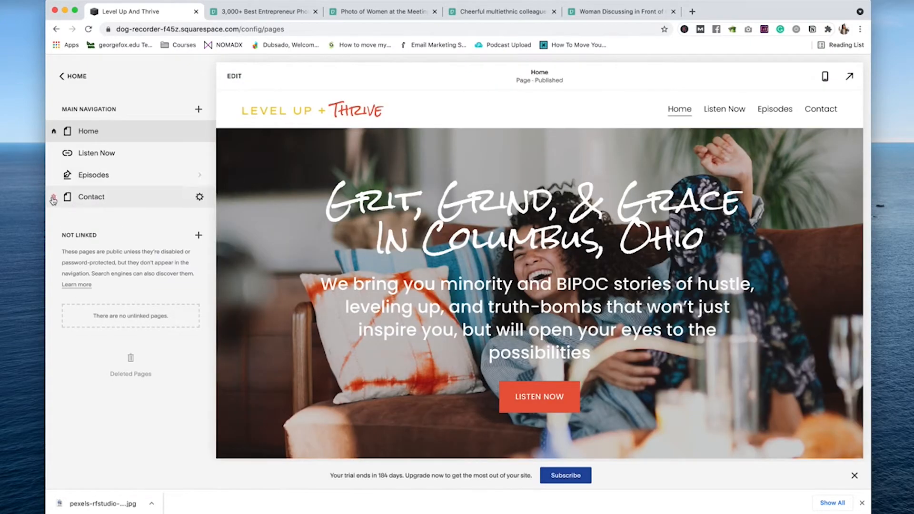
{"action": "left_click", "coordinate": [53, 199]}
{"action": "left_click", "coordinate": [510, 289]}
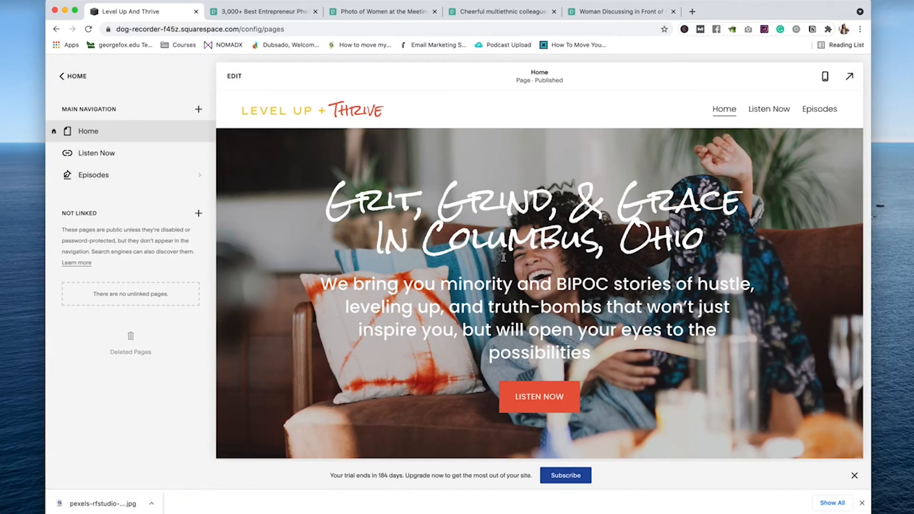
{"action": "scroll", "coordinate": [503, 257], "scroll_direction": "down", "scroll_amount": 15}
{"action": "left_click", "coordinate": [556, 276]}
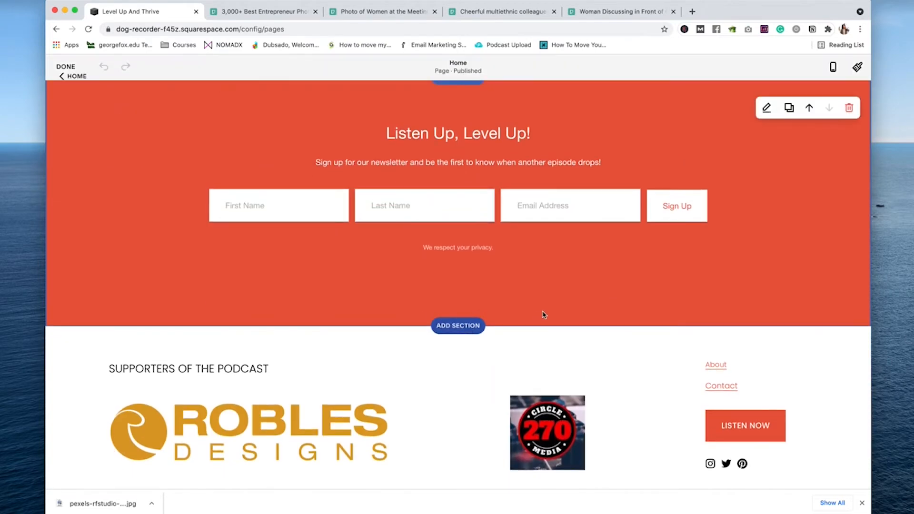
Step: Add a blank section above the footer with the text 'Interested Being A Guest Or Sponsoring?'
{"action": "left_click", "coordinate": [457, 324]}
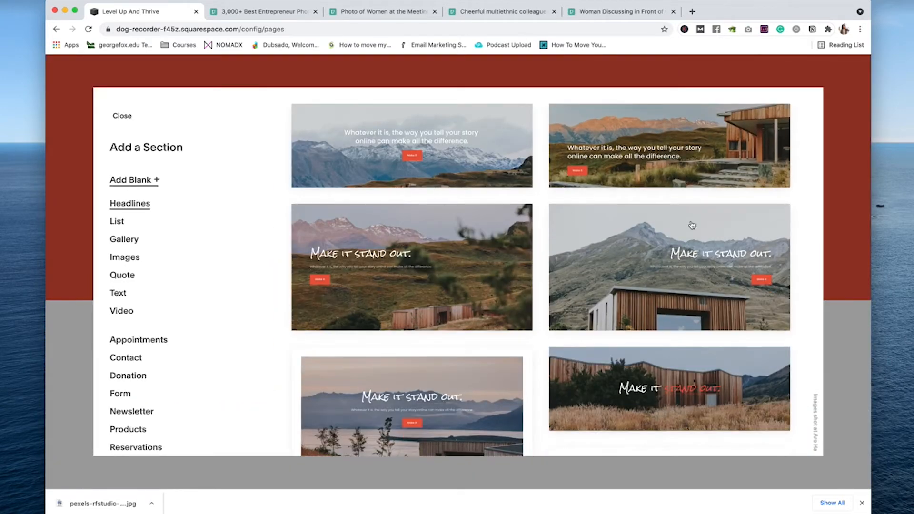
{"action": "left_click", "coordinate": [692, 225]}
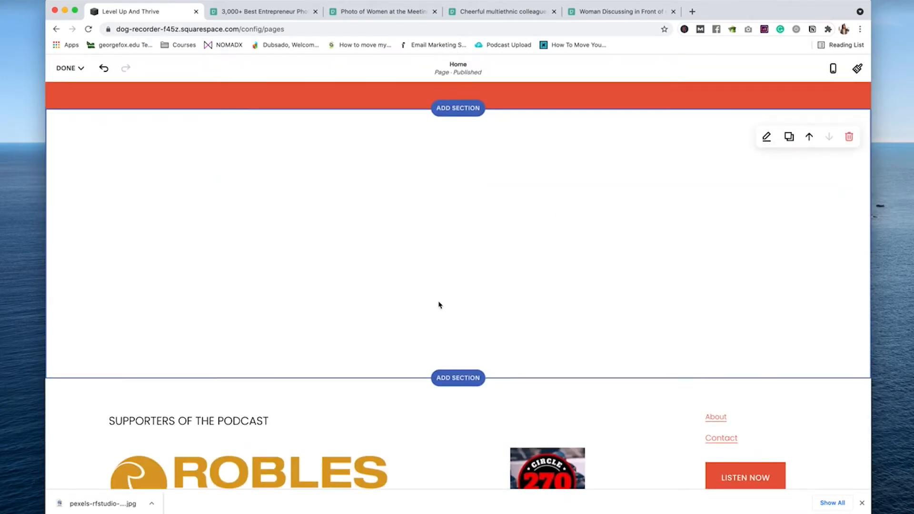
{"action": "left_click", "coordinate": [459, 248]}
{"action": "type", "text": "Interested Being A Gu"}
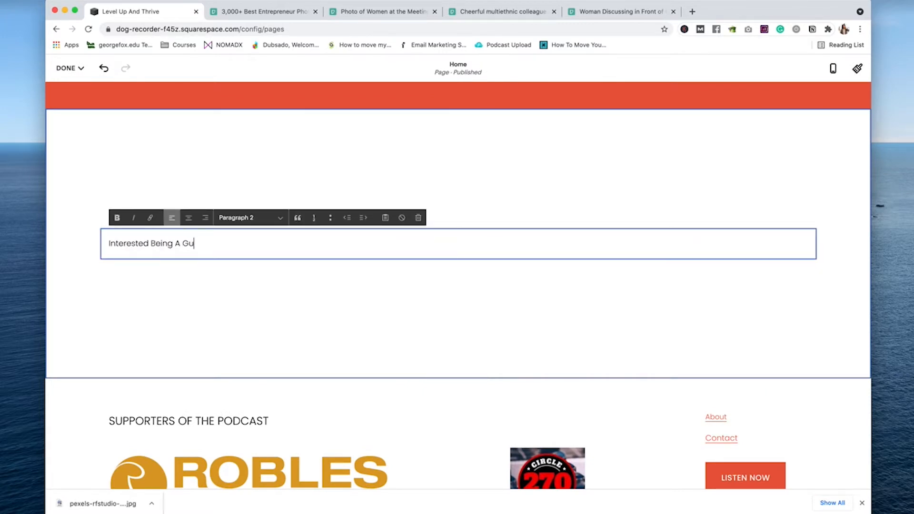
{"action": "type", "text": "est Or Sponsoring?"}
Step: Format the new line as a centred Heading 2
{"action": "key", "text": "super+a"}
{"action": "left_click", "coordinate": [247, 217]}
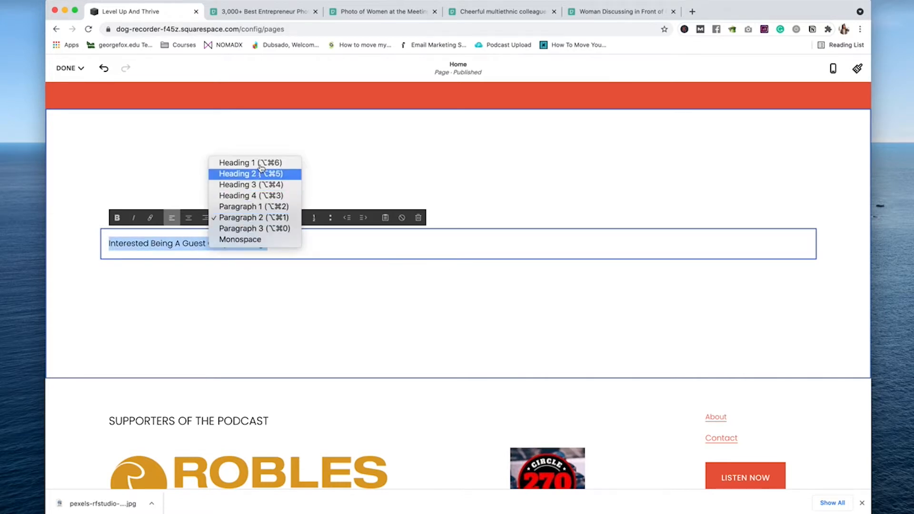
{"action": "left_click", "coordinate": [257, 172]}
{"action": "left_click", "coordinate": [189, 225]}
{"action": "left_click", "coordinate": [701, 257]}
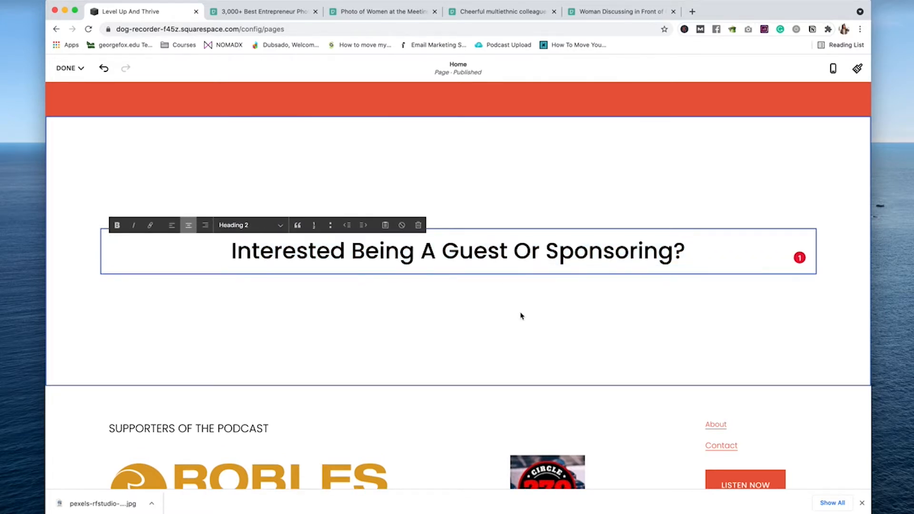
Step: Add a Form block under the heading and set the section content width to M
{"action": "left_click", "coordinate": [522, 314]}
{"action": "left_click", "coordinate": [457, 273]}
{"action": "type", "text": "form"}
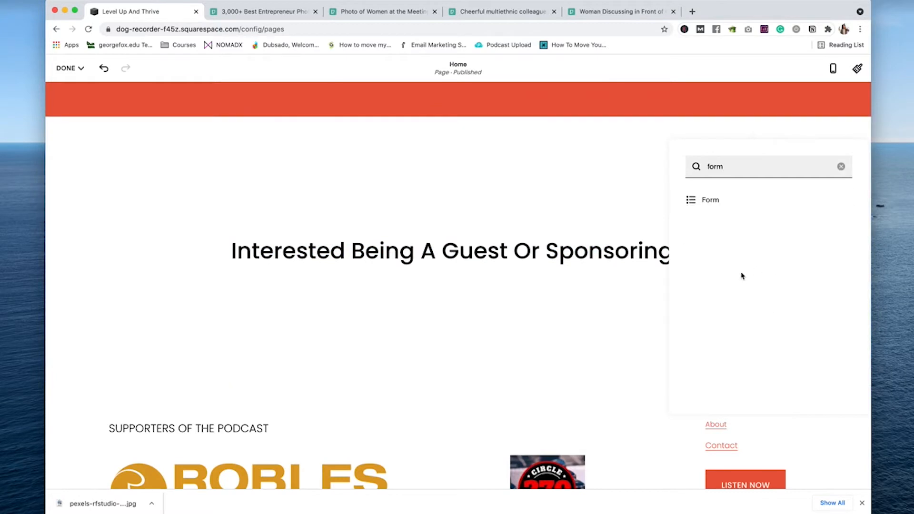
{"action": "left_click", "coordinate": [709, 199]}
{"action": "left_click", "coordinate": [791, 239]}
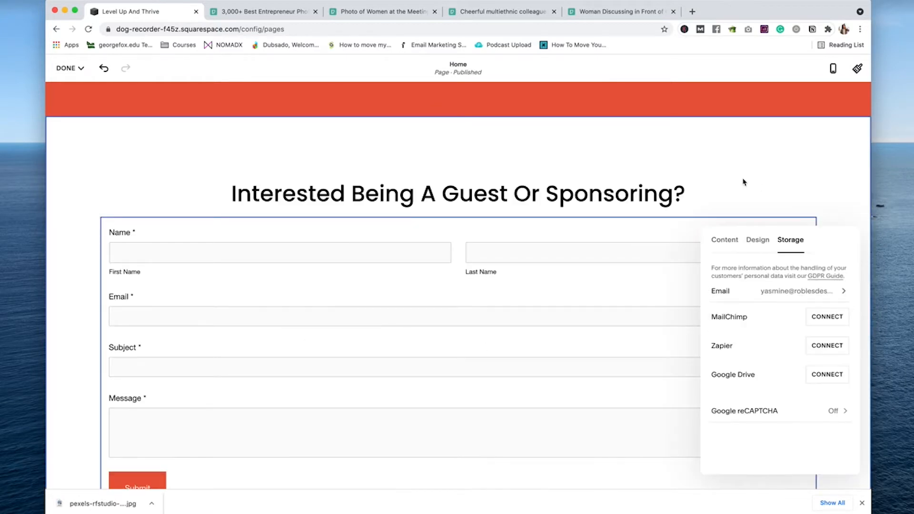
{"action": "left_click", "coordinate": [64, 338]}
{"action": "left_click", "coordinate": [457, 112]}
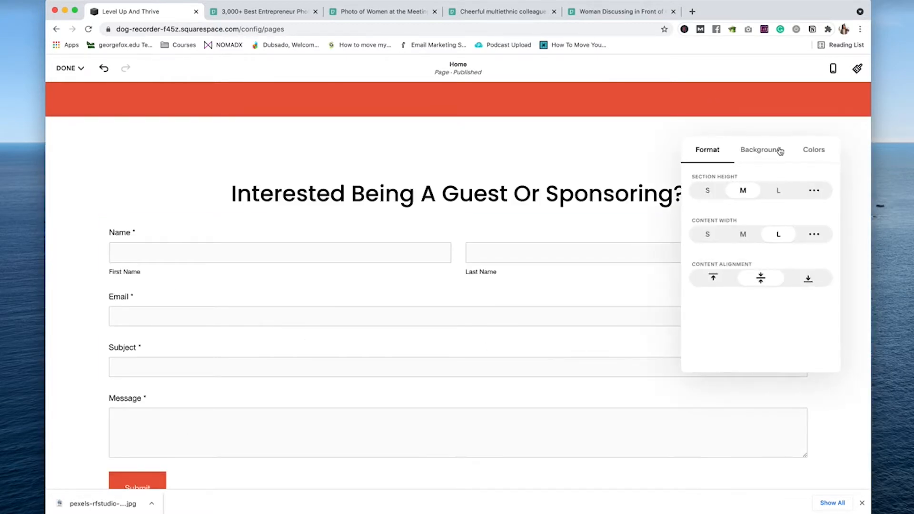
{"action": "left_click", "coordinate": [743, 235]}
Step: Correct the heading to 'Interested In Being A Guest Or Sponsoring A Show?'
{"action": "left_click", "coordinate": [523, 221]}
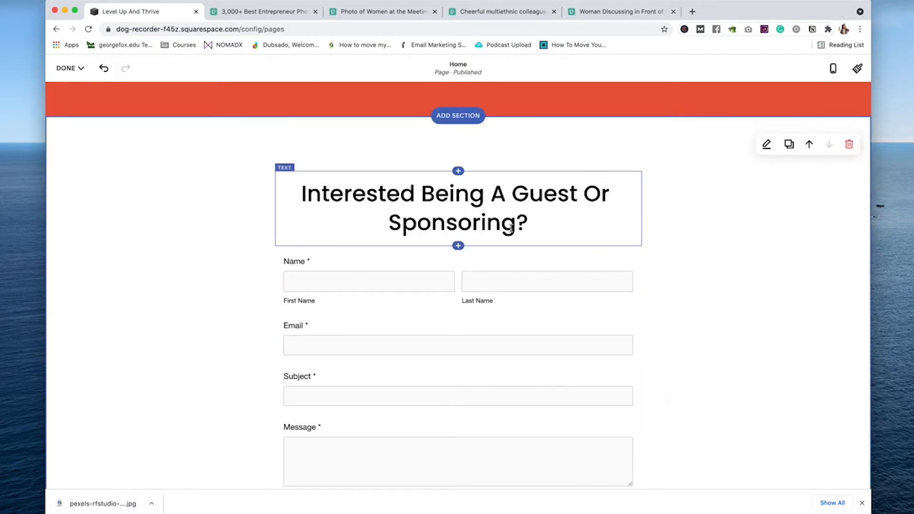
{"action": "left_click", "coordinate": [527, 223]}
{"action": "type", "text": "A Show"}
{"action": "left_click", "coordinate": [421, 195]}
{"action": "type", "text": "in"}
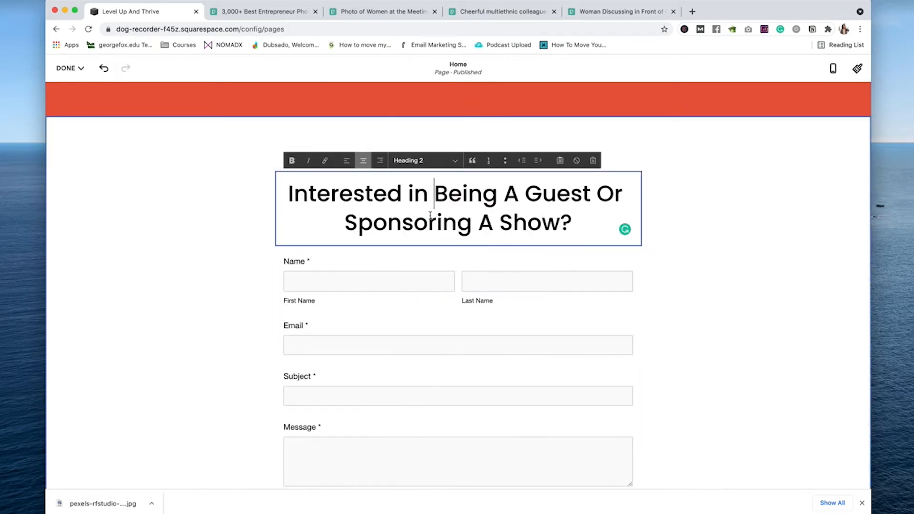
{"action": "left_click", "coordinate": [412, 196]}
{"action": "key", "text": "BackSpace"}
{"action": "type", "text": "I"}
{"action": "scroll", "coordinate": [447, 275], "scroll_direction": "down", "scroll_amount": 6}
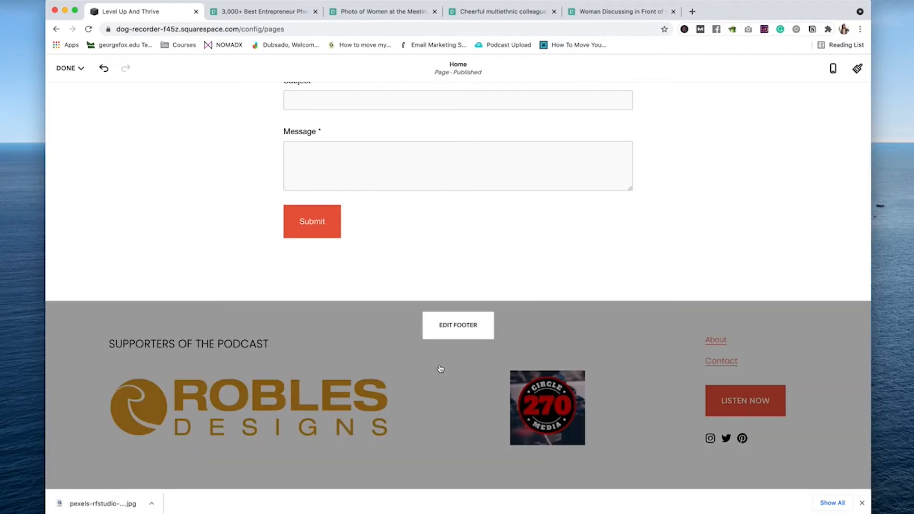
Step: Try the red Bright 2 footer theme, then settle on Light 1 and exit footer editing
{"action": "left_click", "coordinate": [438, 370]}
{"action": "left_click", "coordinate": [766, 327]}
{"action": "left_click", "coordinate": [760, 255]}
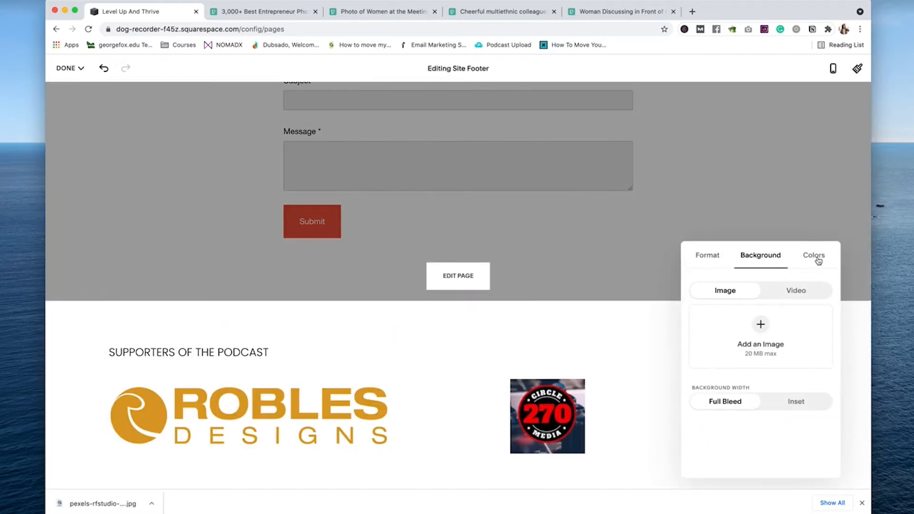
{"action": "left_click", "coordinate": [814, 255]}
{"action": "left_click", "coordinate": [760, 454]}
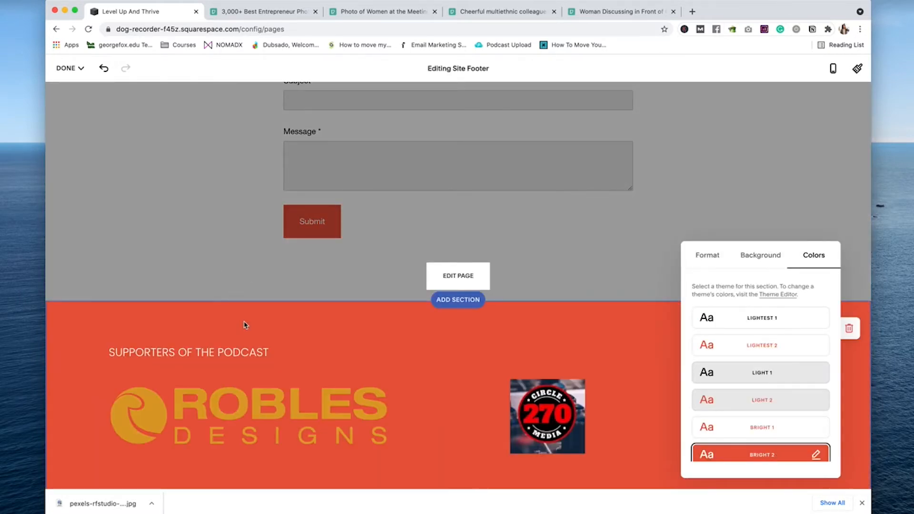
{"action": "left_click", "coordinate": [768, 426]}
{"action": "left_click", "coordinate": [705, 372]}
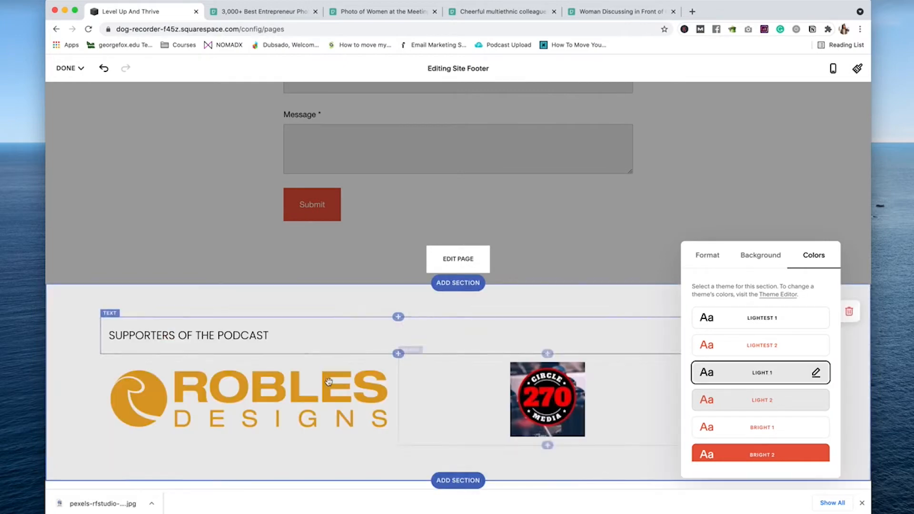
{"action": "left_click", "coordinate": [306, 259]}
{"action": "scroll", "coordinate": [236, 208], "scroll_direction": "up", "scroll_amount": 5}
{"action": "scroll", "coordinate": [236, 208], "scroll_direction": "up", "scroll_amount": 10}
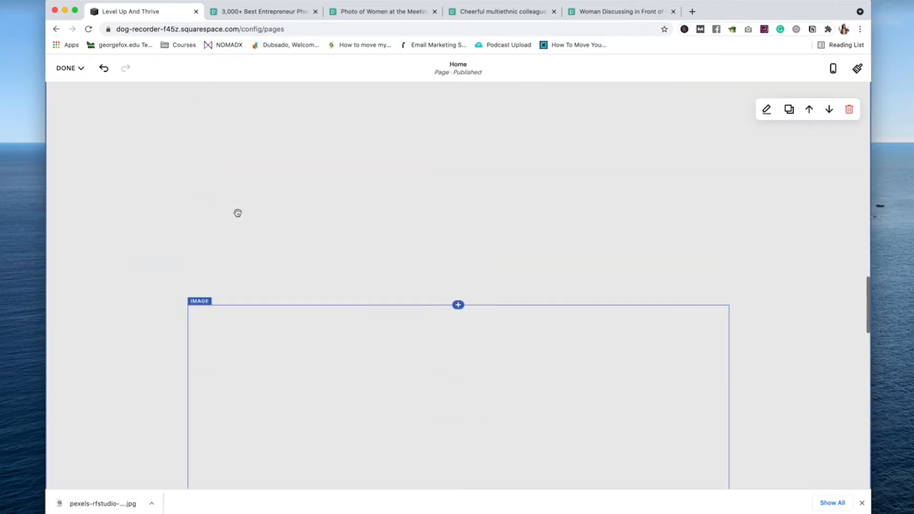
Step: Add an About navigation link pointing to # and move it below Episodes
{"action": "left_click", "coordinate": [64, 71]}
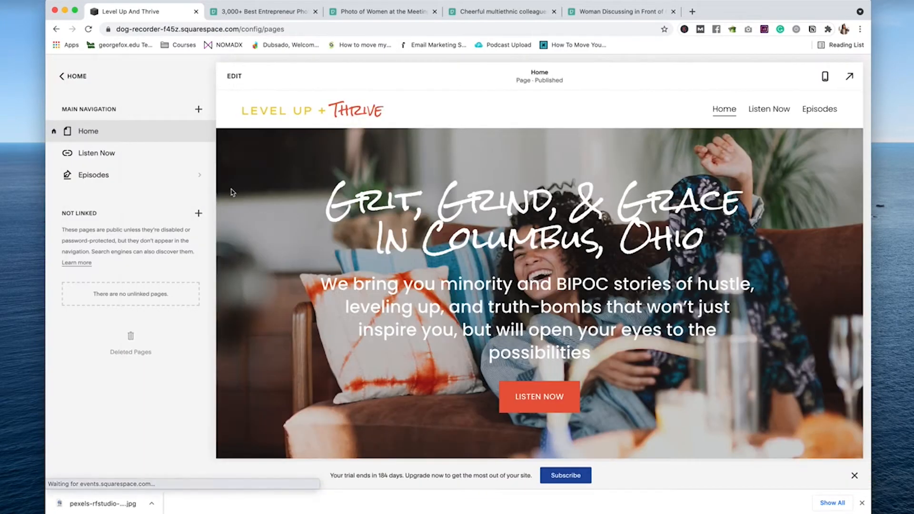
{"action": "left_click", "coordinate": [197, 110]}
{"action": "left_click", "coordinate": [221, 270]}
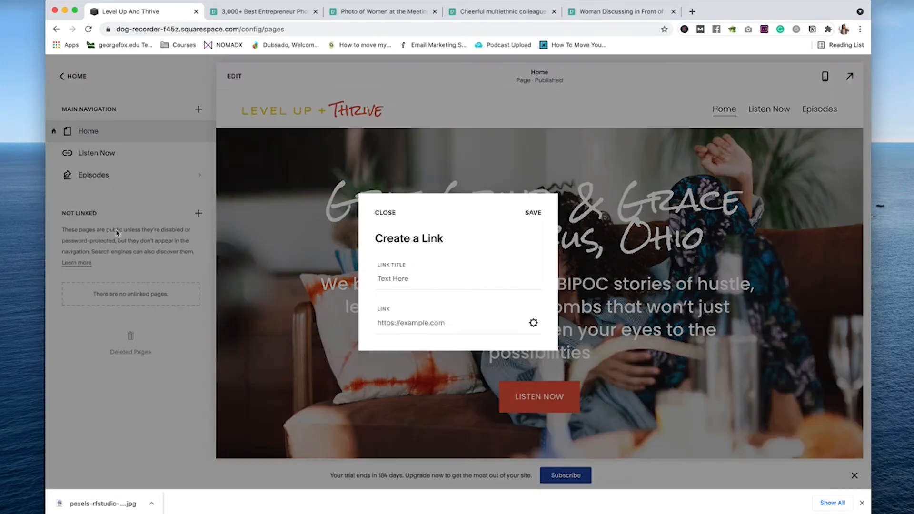
{"action": "left_click", "coordinate": [400, 277]}
{"action": "type", "text": "About"}
{"action": "key", "text": "Tab"}
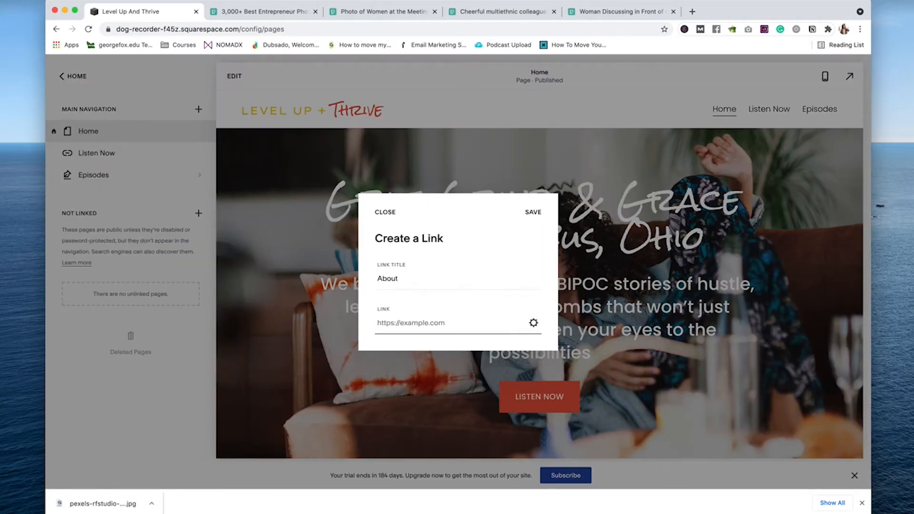
{"action": "type", "text": "#about"}
{"action": "left_click", "coordinate": [533, 211]}
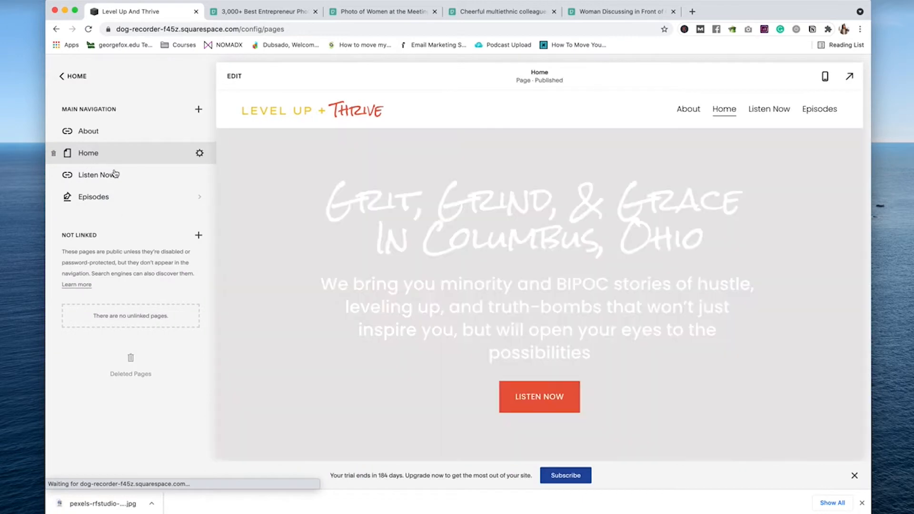
{"action": "left_click_drag", "start_coordinate": [109, 134], "coordinate": [111, 208]}
Step: Add a Contact link pointing to #contact and drag it to the end, after About
{"action": "left_click", "coordinate": [199, 109]}
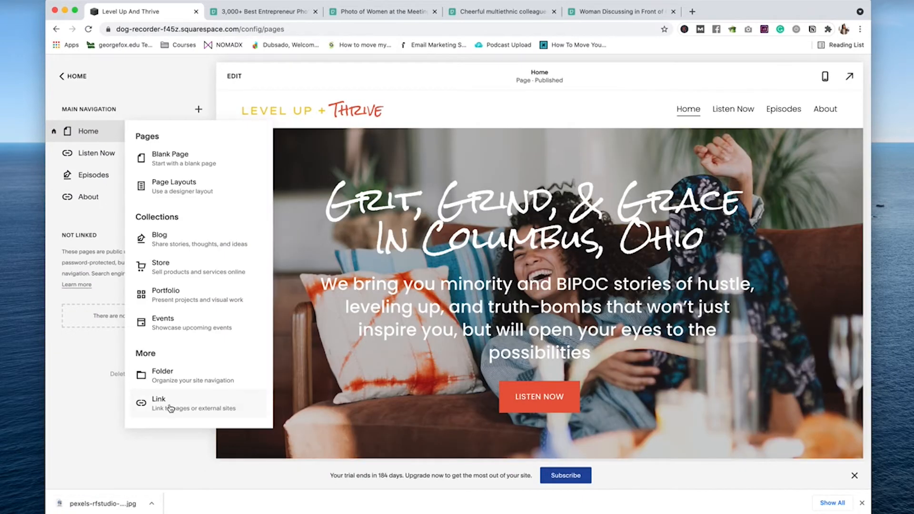
{"action": "left_click", "coordinate": [173, 406]}
{"action": "left_click", "coordinate": [405, 318]}
{"action": "type", "text": "#contact"}
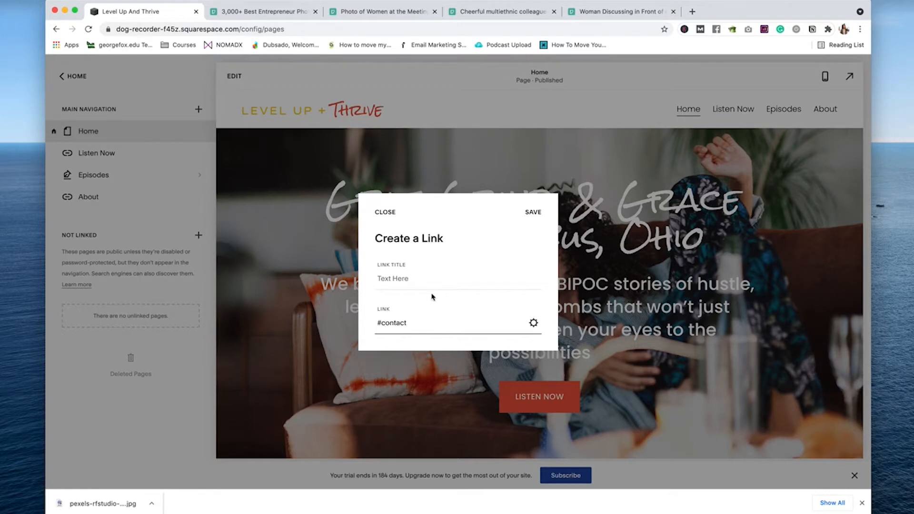
{"action": "left_click", "coordinate": [419, 278]}
{"action": "type", "text": "ct"}
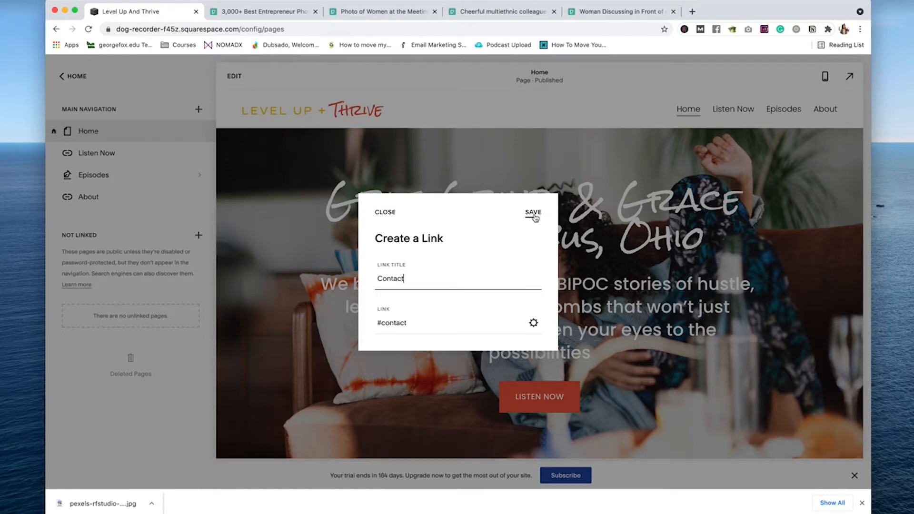
{"action": "left_click", "coordinate": [533, 213]}
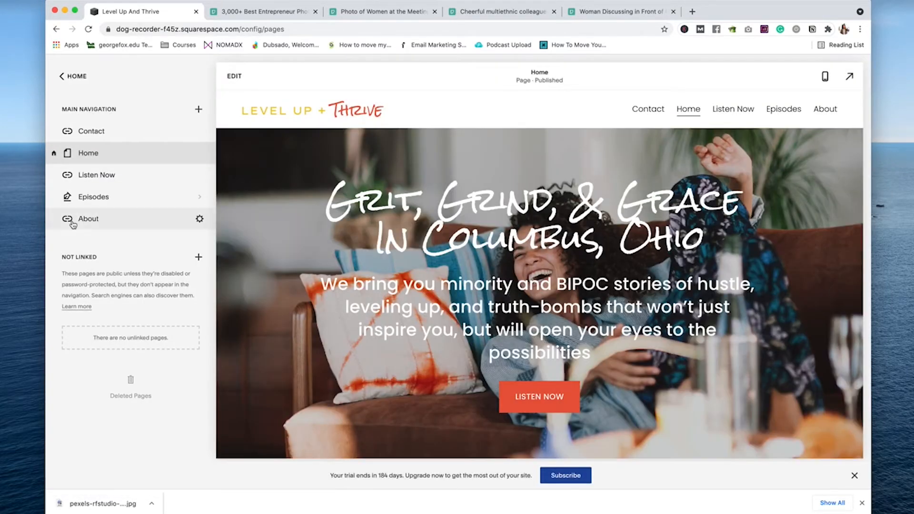
{"action": "left_click_drag", "start_coordinate": [113, 133], "coordinate": [102, 227]}
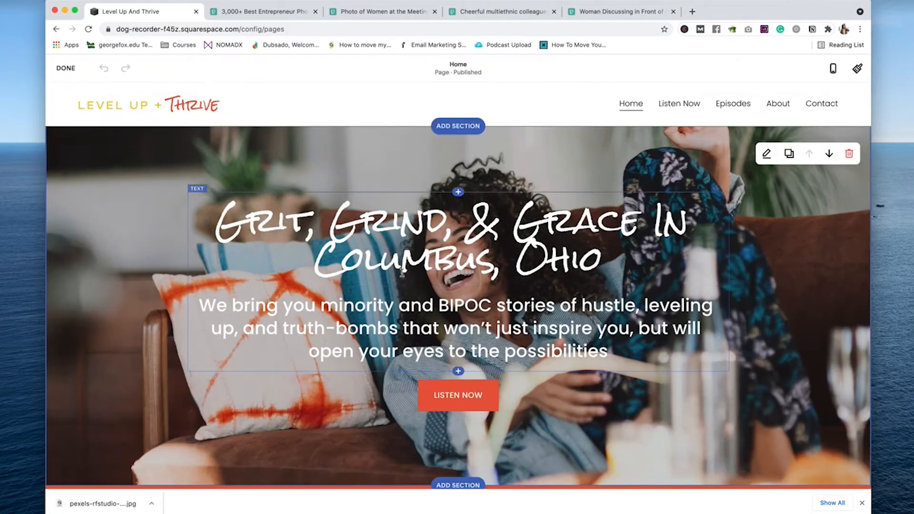
Step: Insert a Code block above the orange section and replace its Hello, World! text with a div
{"action": "scroll", "coordinate": [429, 214], "scroll_direction": "down", "scroll_amount": 10}
{"action": "left_click", "coordinate": [458, 119]}
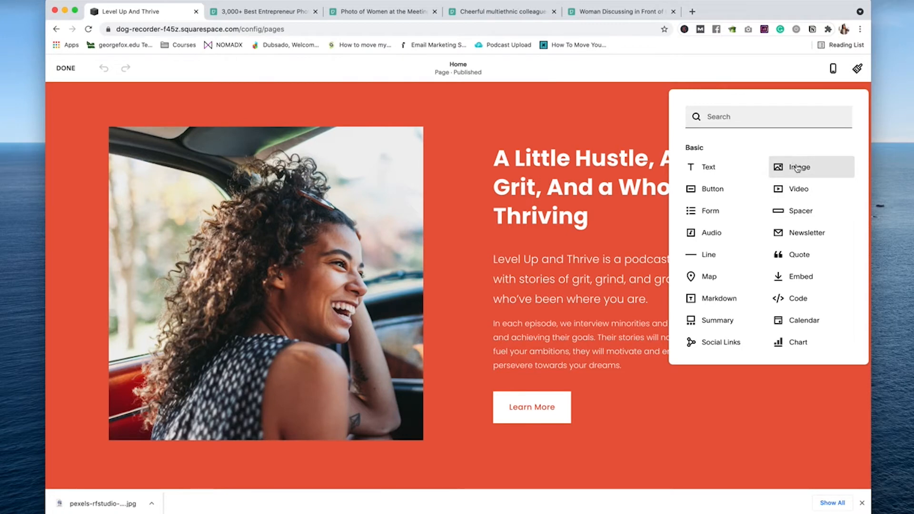
{"action": "left_click", "coordinate": [797, 298]}
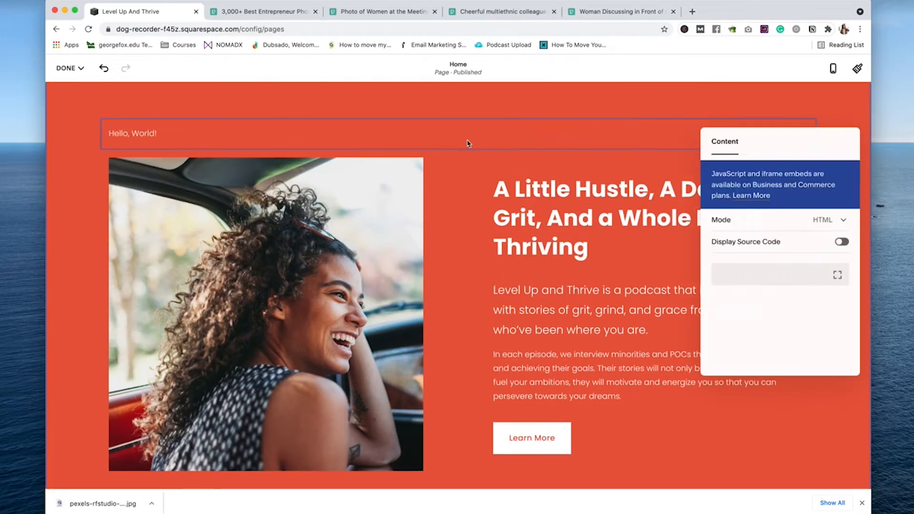
{"action": "type", "text": "<div>Hello, World!</p>"}
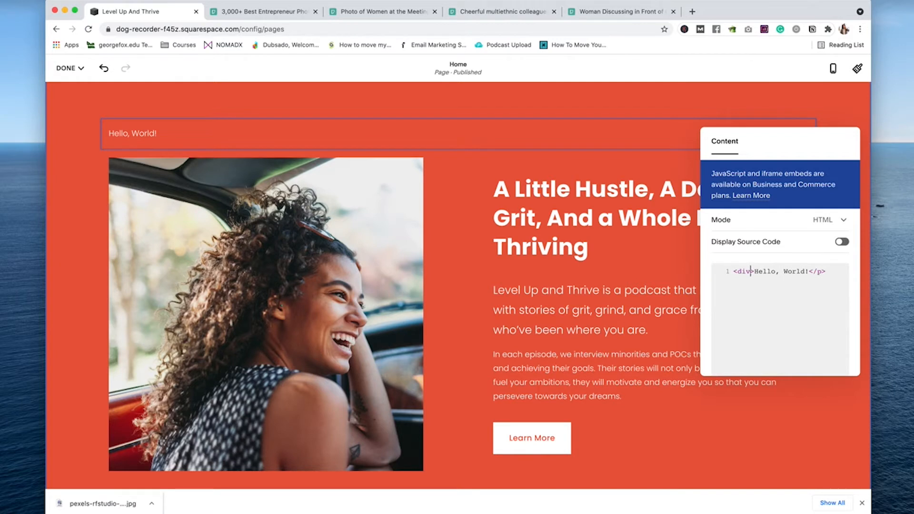
{"action": "key", "text": "Return"}
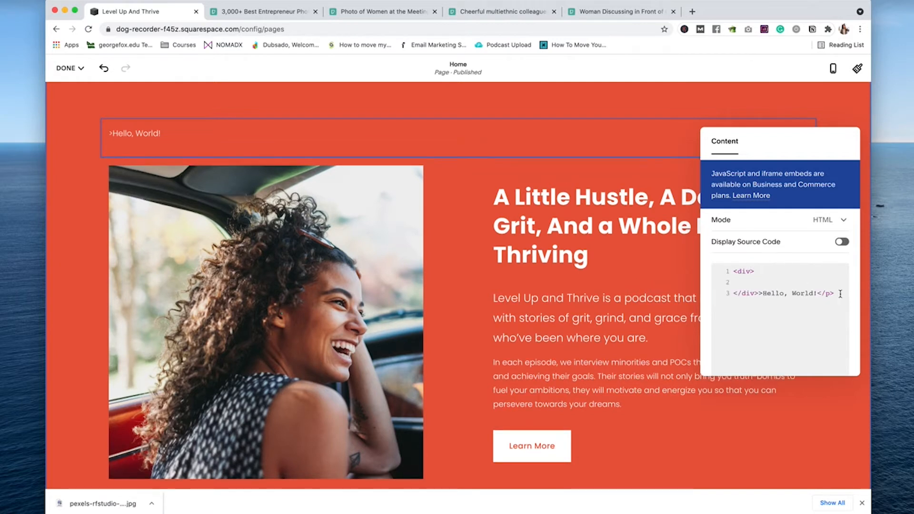
{"action": "left_click_drag", "start_coordinate": [761, 293], "coordinate": [833, 292]}
{"action": "key", "text": "BackSpace"}
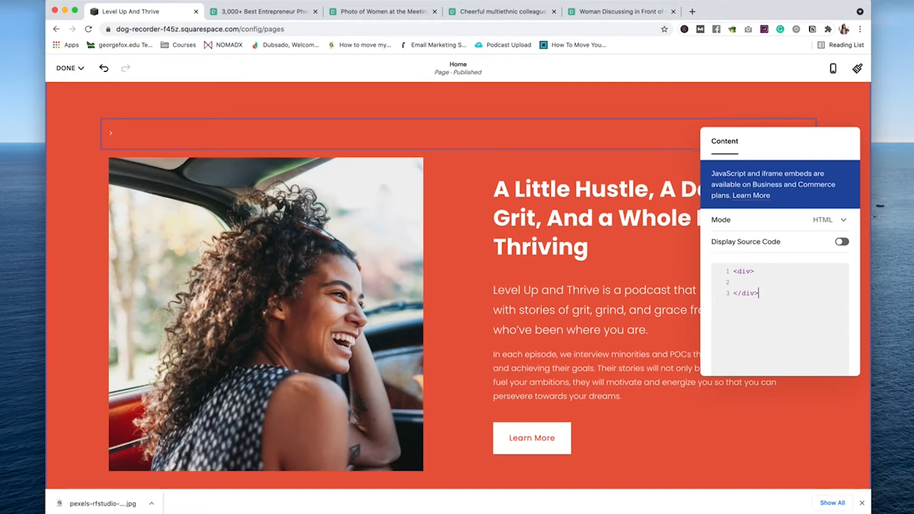
{"action": "key", "text": "Up"}
{"action": "key", "text": "BackSpace"}
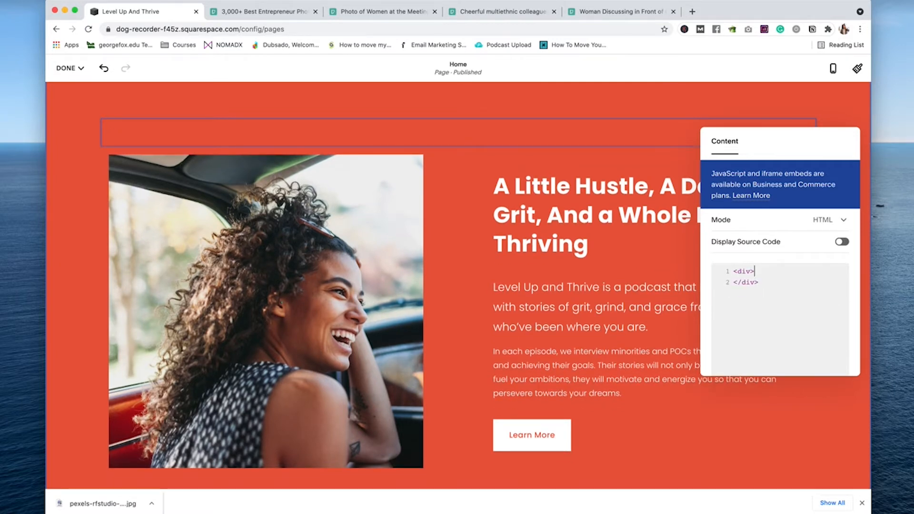
Step: Change the div's about value to mission, close the code editor and save the page
{"action": "left_click", "coordinate": [751, 270]}
{"action": "double_click", "coordinate": [804, 271]}
{"action": "type", "text": "mission\""}
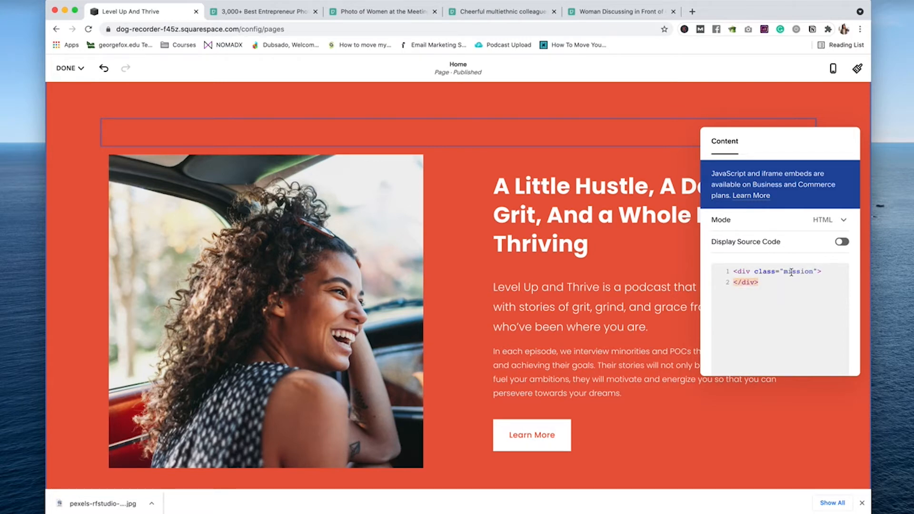
{"action": "double_click", "coordinate": [791, 272]}
{"action": "left_click", "coordinate": [433, 251]}
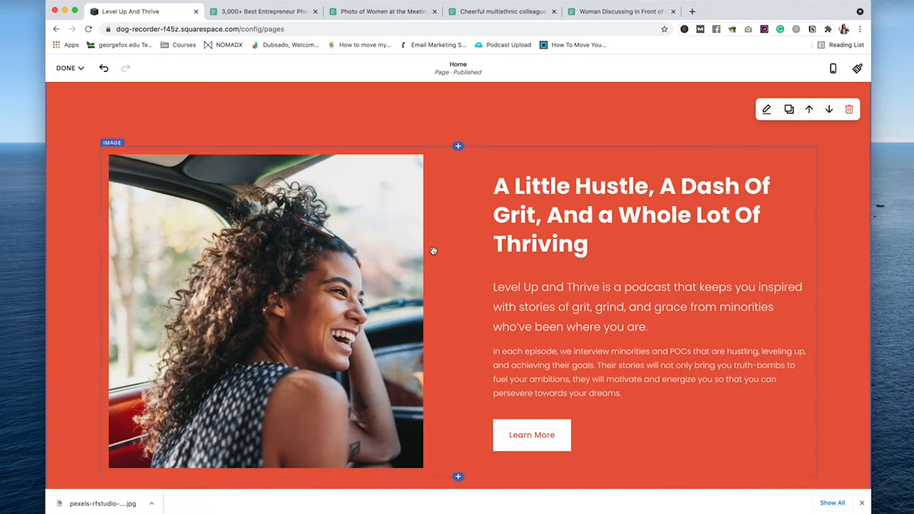
{"action": "scroll", "coordinate": [432, 251], "scroll_direction": "up", "scroll_amount": 10}
{"action": "mouse_move", "coordinate": [58, 64]}
{"action": "left_click", "coordinate": [70, 87]}
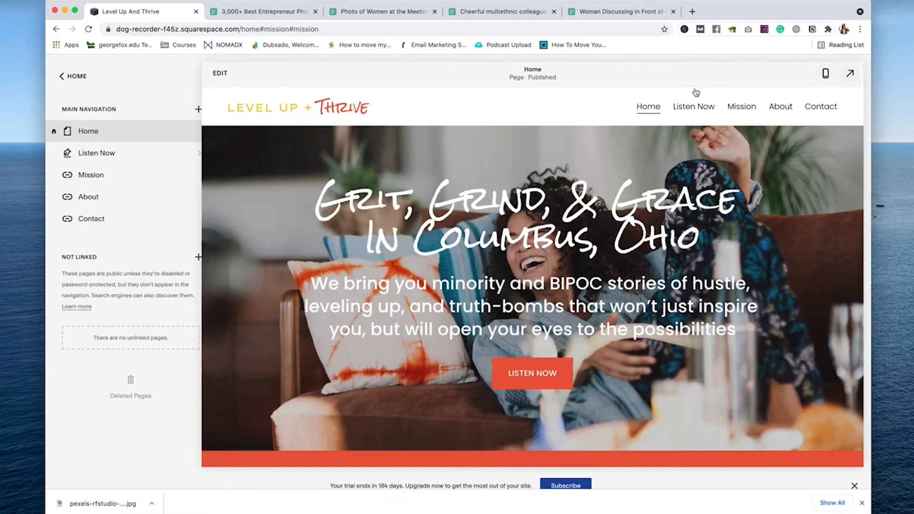
Step: On the live site, trim the URL to the root and test the Mission link's jump
{"action": "left_click", "coordinate": [705, 106]}
{"action": "left_click_drag", "start_coordinate": [321, 29], "coordinate": [239, 30]}
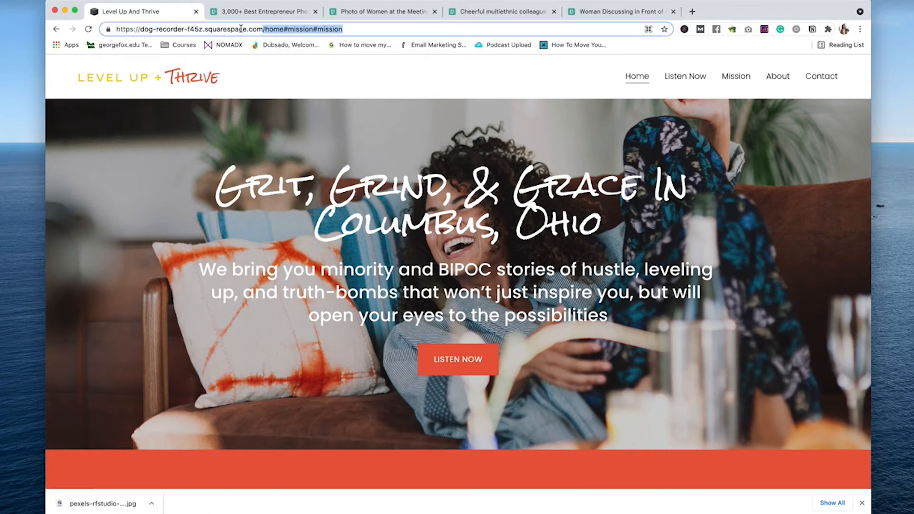
{"action": "key", "text": "BackSpace"}
{"action": "key", "text": "Return"}
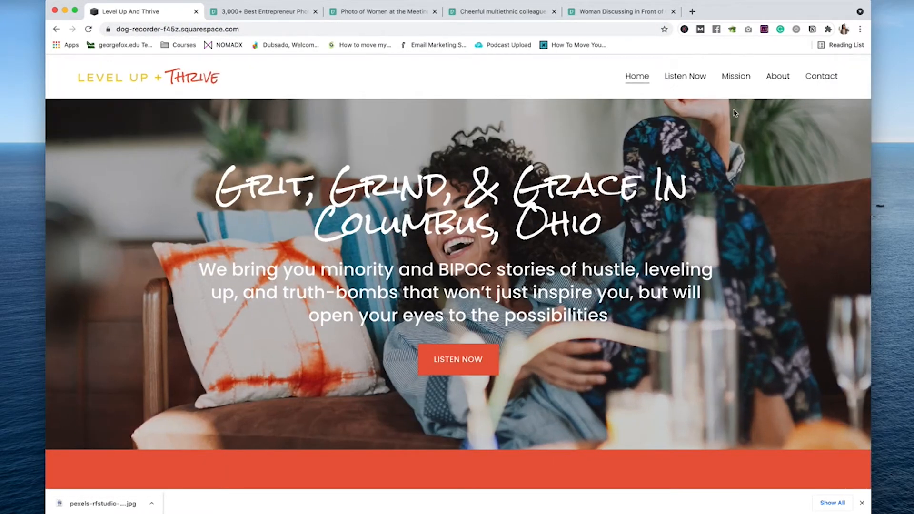
{"action": "left_click", "coordinate": [735, 77]}
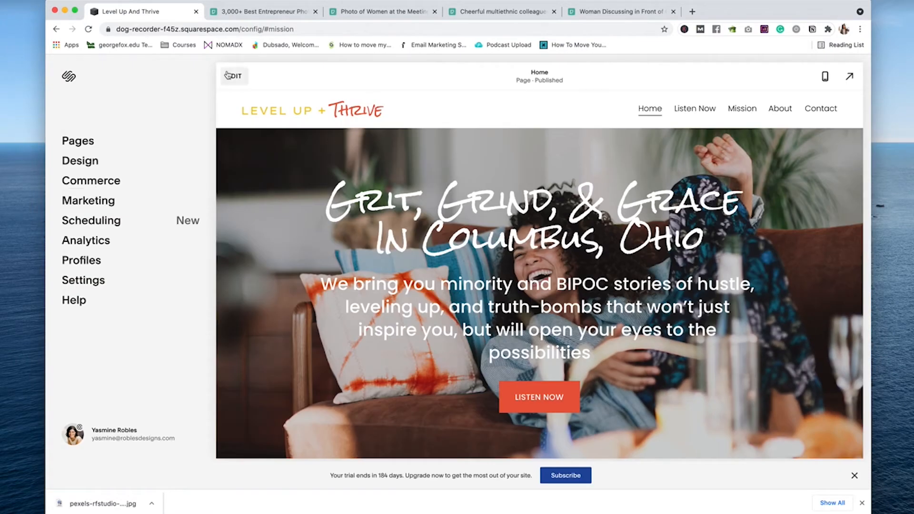
Step: Return to editing the Home page and open the mission anchor code block
{"action": "left_click", "coordinate": [228, 75]}
{"action": "scroll", "coordinate": [429, 285], "scroll_direction": "down", "scroll_amount": 5}
{"action": "double_click", "coordinate": [536, 362]}
Step: Select the mission anchor code and scroll down to the guest-or-sponsor form section
{"action": "left_click", "coordinate": [729, 384]}
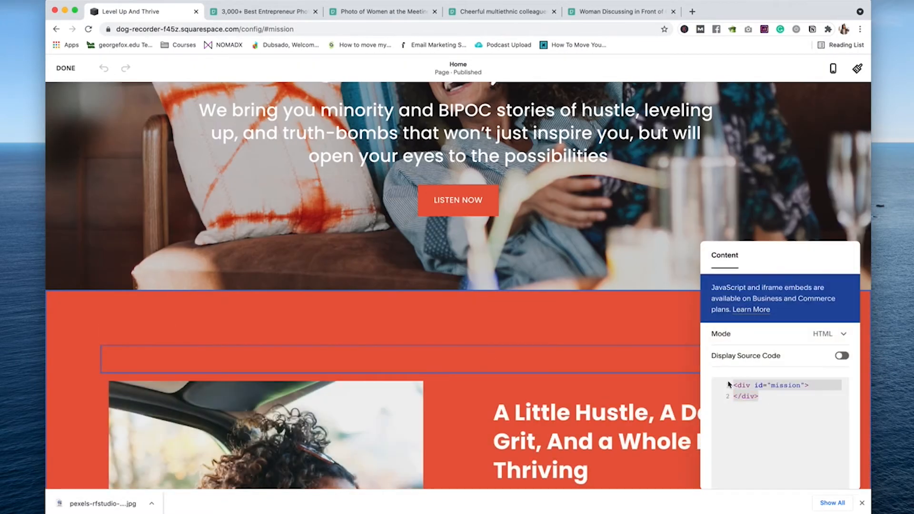
{"action": "scroll", "coordinate": [618, 371], "scroll_direction": "down", "scroll_amount": 20}
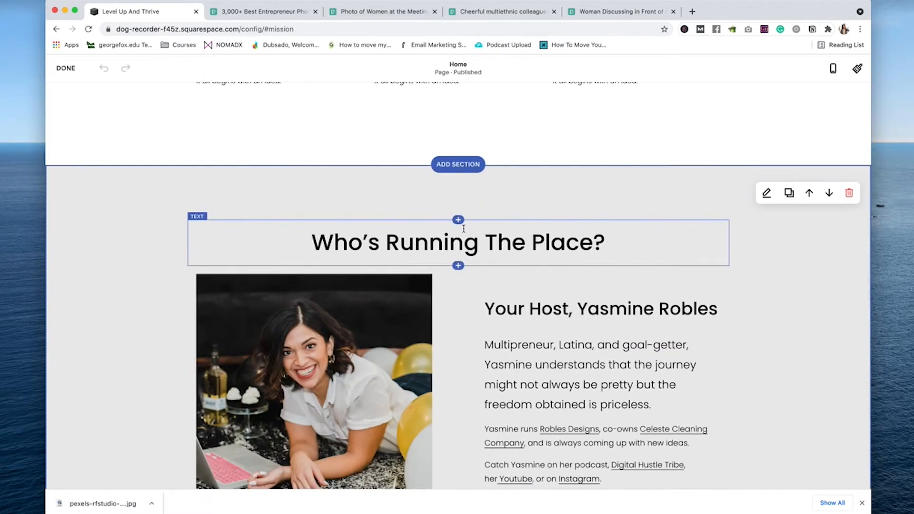
{"action": "left_click", "coordinate": [458, 219]}
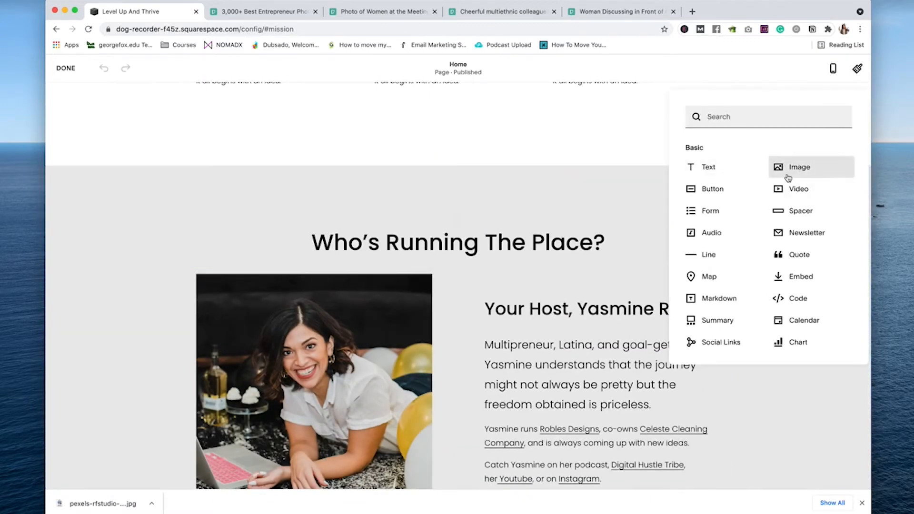
{"action": "scroll", "coordinate": [480, 214], "scroll_direction": "up", "scroll_amount": 8}
{"action": "scroll", "coordinate": [480, 213], "scroll_direction": "down", "scroll_amount": 8}
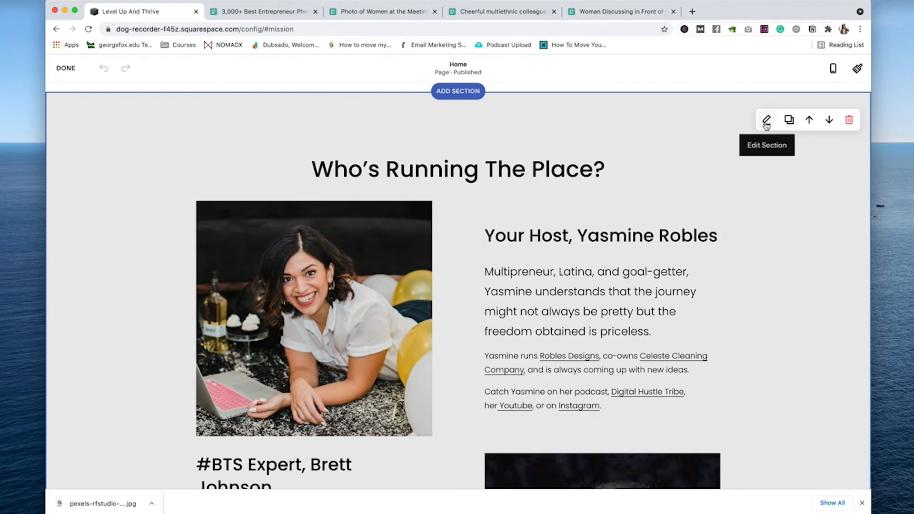
{"action": "left_click", "coordinate": [766, 122]}
{"action": "left_click", "coordinate": [455, 160]}
{"action": "scroll", "coordinate": [506, 294], "scroll_direction": "down", "scroll_amount": 15}
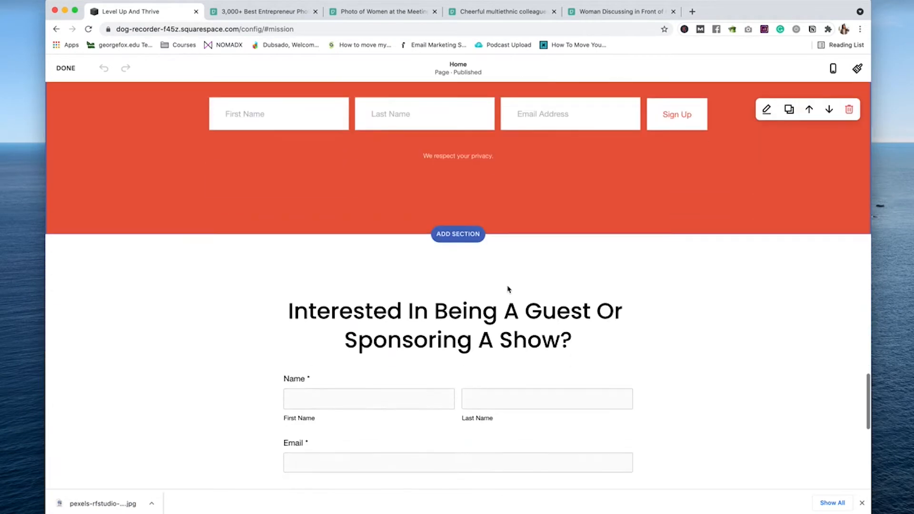
{"action": "scroll", "coordinate": [507, 285], "scroll_direction": "up", "scroll_amount": 1}
Step: Add a Code block with the contact anchor div above the guest heading, then pick the downloaded pexels photo
{"action": "left_click", "coordinate": [458, 329]}
{"action": "left_click", "coordinate": [756, 403]}
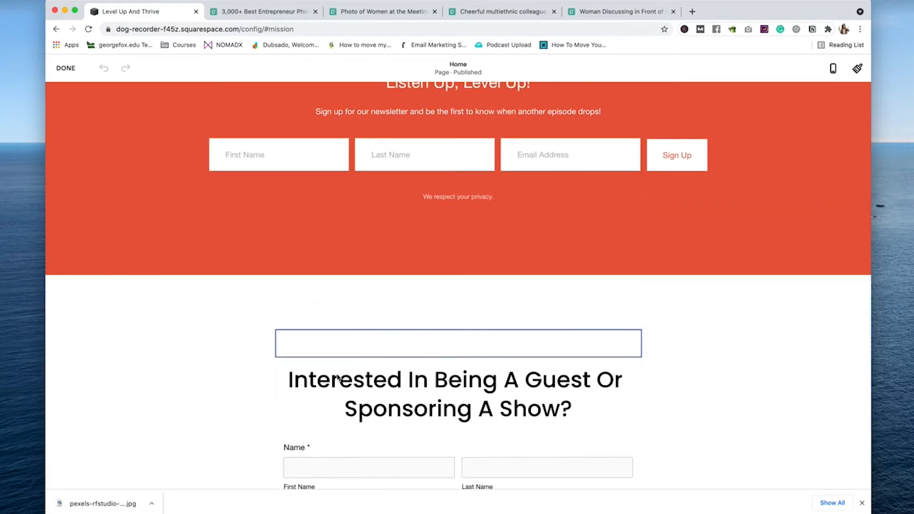
{"action": "type", "text": "<div id=\"mission\"> </div>"}
{"action": "double_click", "coordinate": [722, 387]}
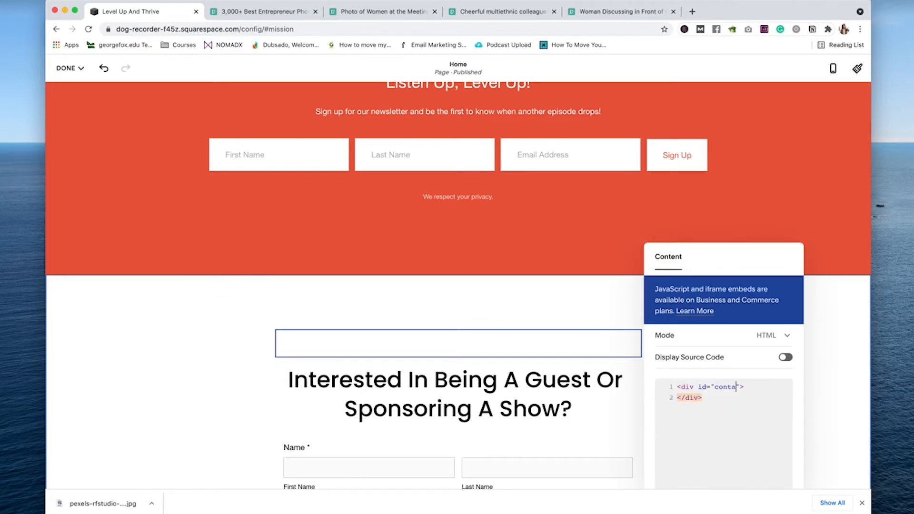
{"action": "left_click", "coordinate": [581, 338]}
{"action": "scroll", "coordinate": [581, 338], "scroll_direction": "up", "scroll_amount": 10}
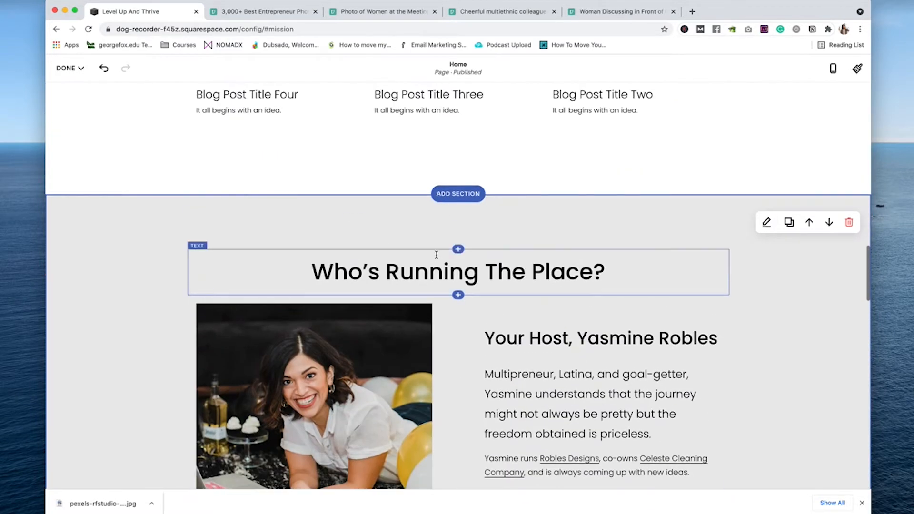
{"action": "left_click", "coordinate": [458, 296]}
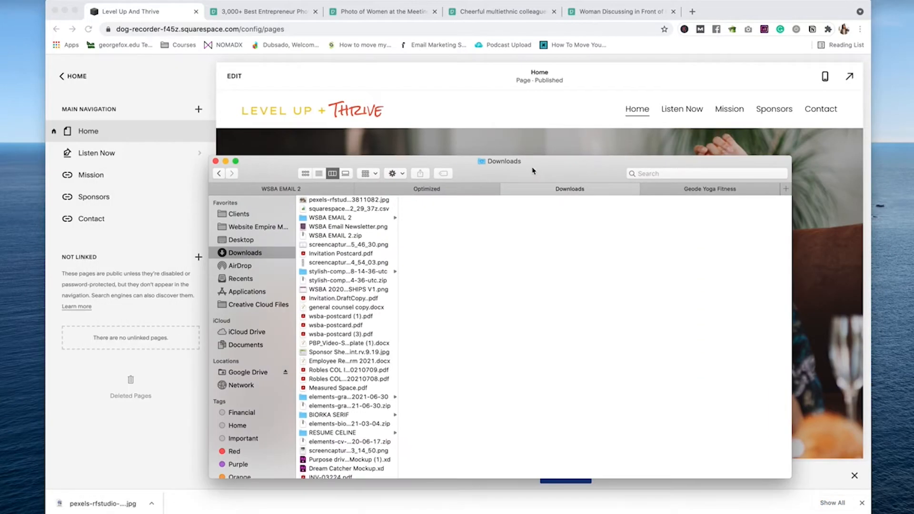
{"action": "left_click", "coordinate": [348, 200]}
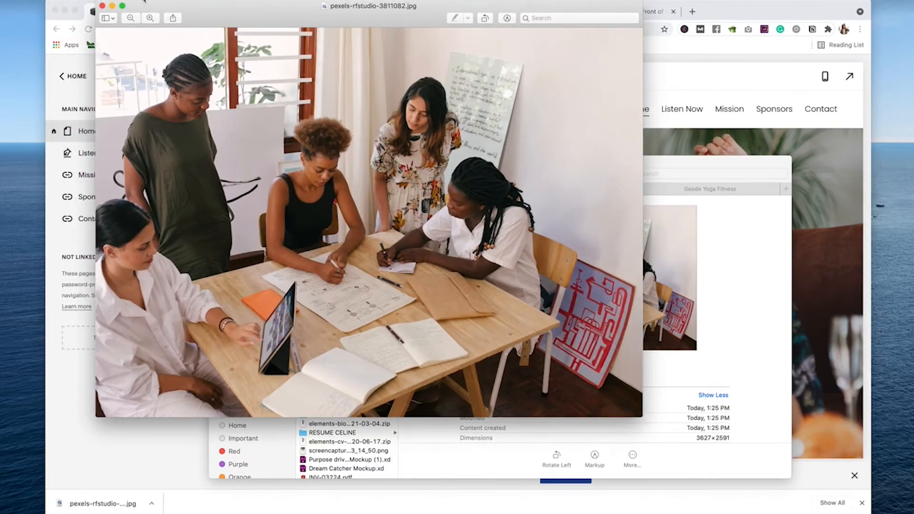
Step: Resize pexels-rfstudio-3811082.jpg to 1800 pixels wide, save and close it, then select it in Finder
{"action": "left_click", "coordinate": [135, 0]}
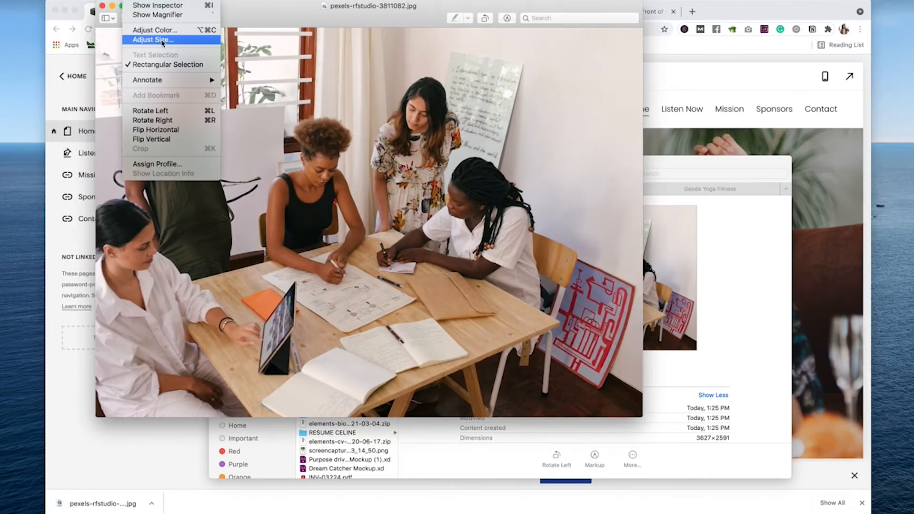
{"action": "left_click", "coordinate": [162, 41]}
{"action": "key", "text": "Return"}
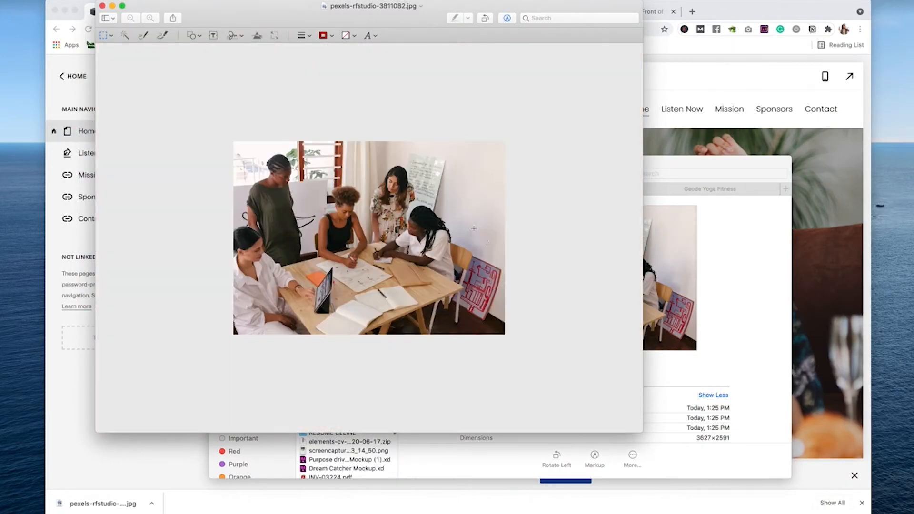
{"action": "key", "text": "super+s"}
{"action": "key", "text": "super+w"}
{"action": "left_click", "coordinate": [329, 204]}
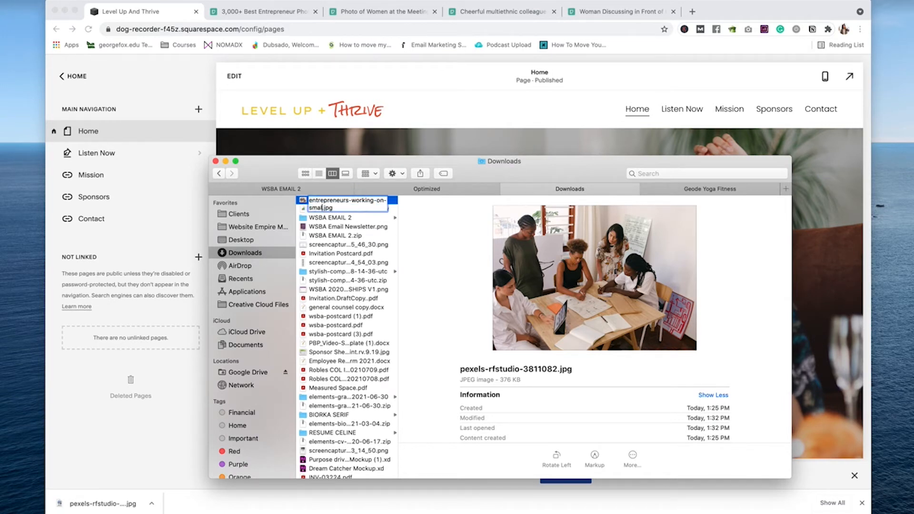
Step: Rename the downloaded photo to entrepreneurs-working-on-small-business.jpg and return to the Squarespace editor
{"action": "key", "text": "Return"}
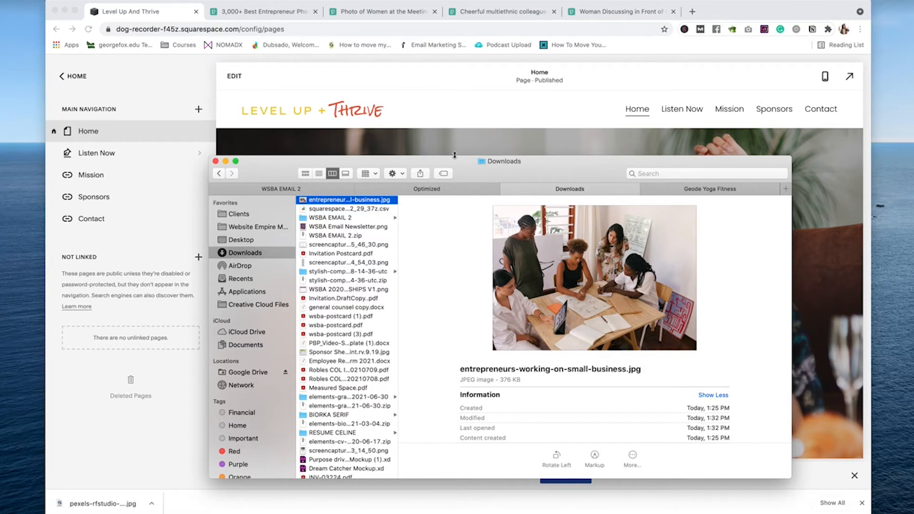
{"action": "left_click_drag", "start_coordinate": [569, 164], "coordinate": [687, 183]}
{"action": "left_click", "coordinate": [820, 117]}
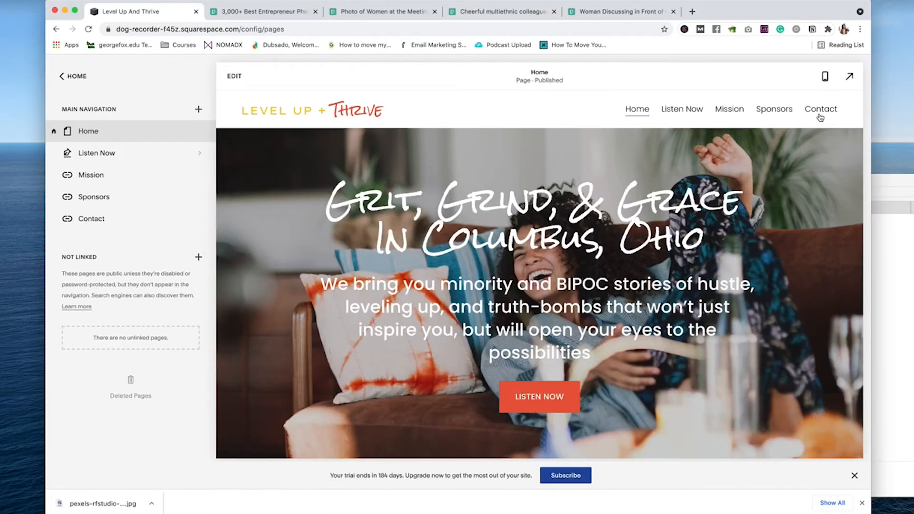
Step: Replace the hero background with the entrepreneurs photo and set overlay opacity to 70%
{"action": "left_click", "coordinate": [693, 162]}
{"action": "left_click", "coordinate": [802, 164]}
{"action": "left_click", "coordinate": [773, 162]}
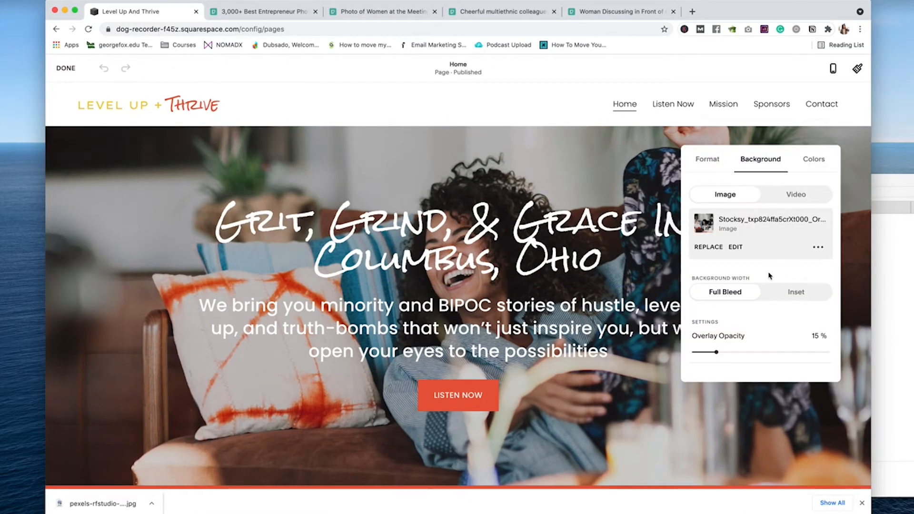
{"action": "left_click", "coordinate": [708, 246]}
{"action": "left_click", "coordinate": [723, 272]}
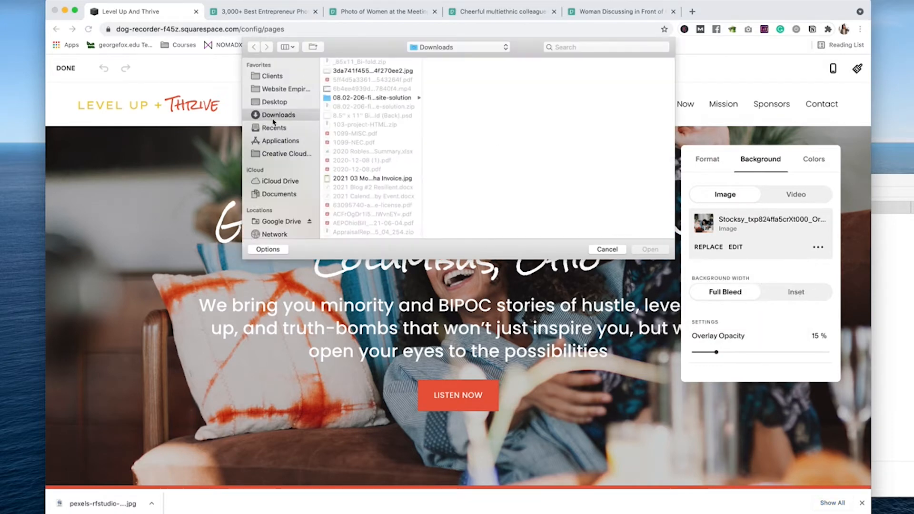
{"action": "scroll", "coordinate": [357, 131], "scroll_direction": "down", "scroll_amount": 3}
{"action": "scroll", "coordinate": [358, 131], "scroll_direction": "down", "scroll_amount": 15}
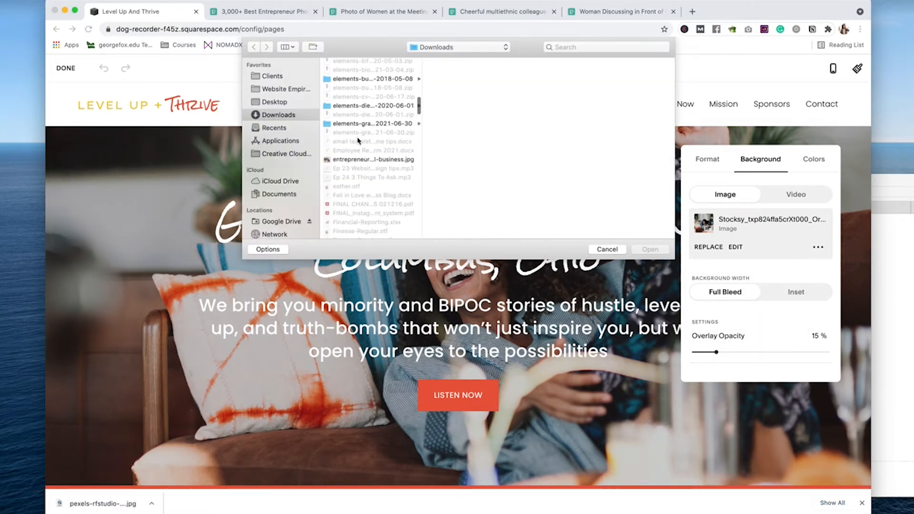
{"action": "double_click", "coordinate": [355, 129]}
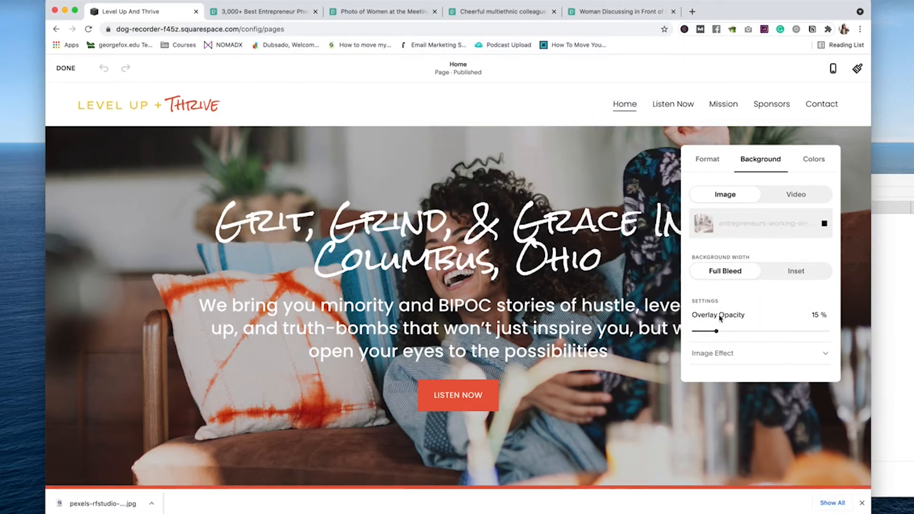
{"action": "left_click_drag", "start_coordinate": [717, 331], "coordinate": [804, 330]}
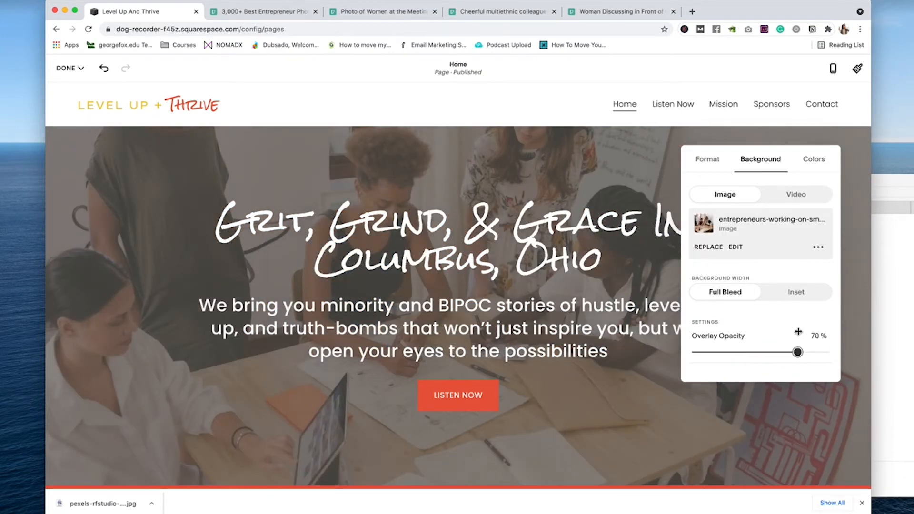
{"action": "left_click", "coordinate": [806, 141]}
Step: Apply the Lightest 1 colour theme to the hero section
{"action": "left_click", "coordinate": [765, 158]}
{"action": "left_click", "coordinate": [822, 166]}
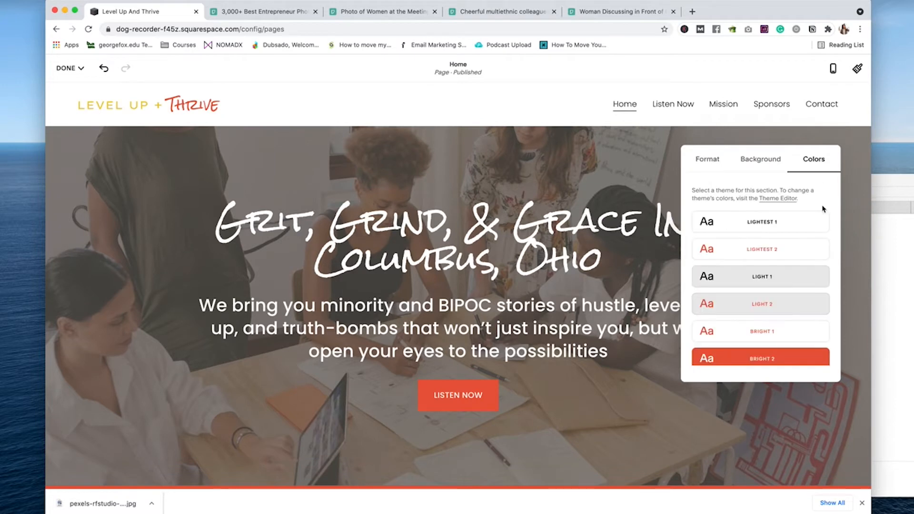
{"action": "scroll", "coordinate": [809, 229], "scroll_direction": "down", "scroll_amount": 3}
{"action": "scroll", "coordinate": [781, 241], "scroll_direction": "up", "scroll_amount": 3}
{"action": "left_click", "coordinate": [785, 226]}
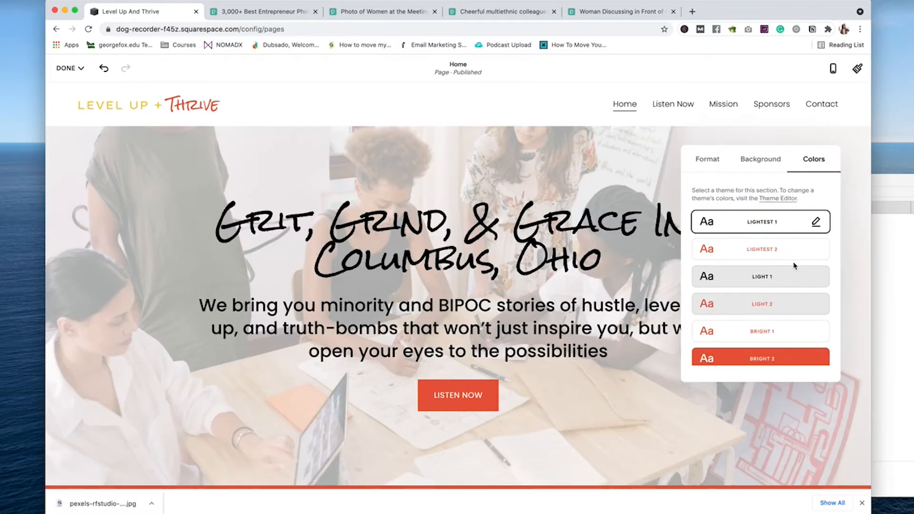
{"action": "left_click", "coordinate": [793, 257]}
{"action": "left_click", "coordinate": [776, 224]}
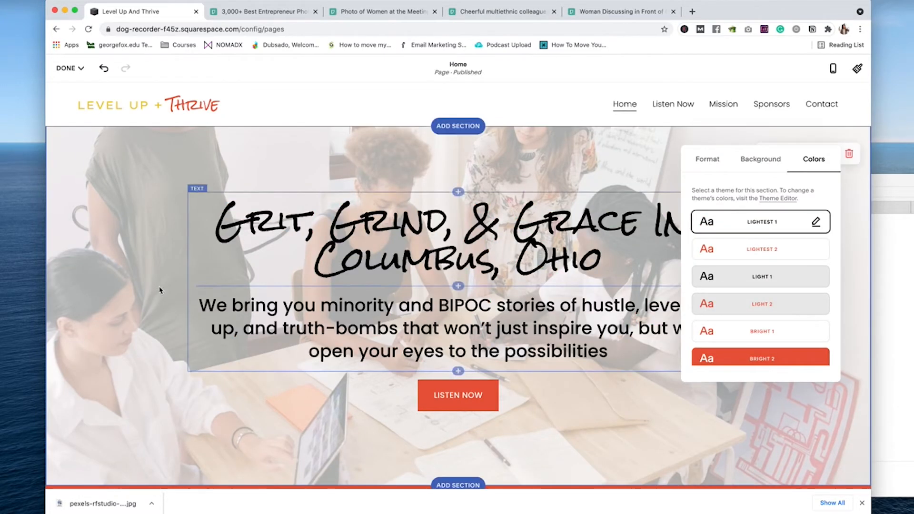
{"action": "scroll", "coordinate": [513, 280], "scroll_direction": "down", "scroll_amount": 1}
{"action": "scroll", "coordinate": [512, 279], "scroll_direction": "down", "scroll_amount": 8}
Step: Close the extra Pexels photo tabs and browse the entrepreneur search results
{"action": "left_click", "coordinate": [516, 332]}
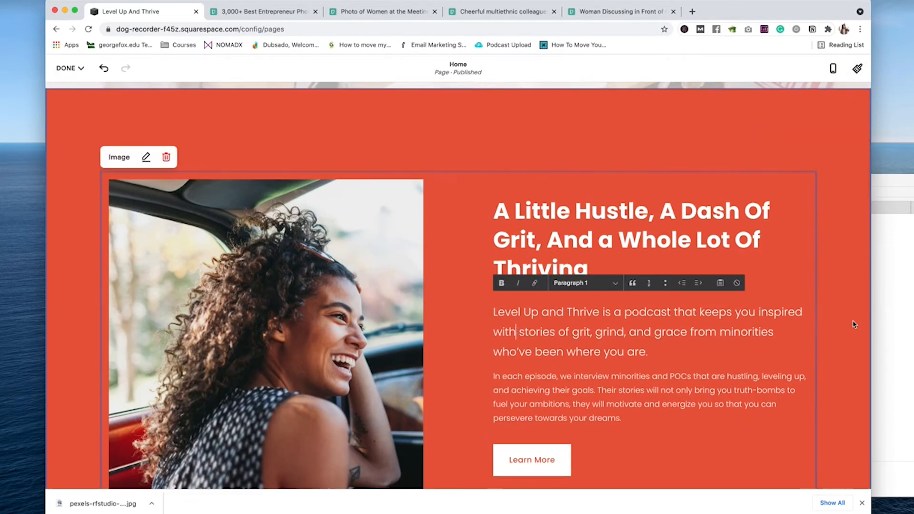
{"action": "left_click", "coordinate": [262, 11]}
{"action": "left_click", "coordinate": [376, 11]}
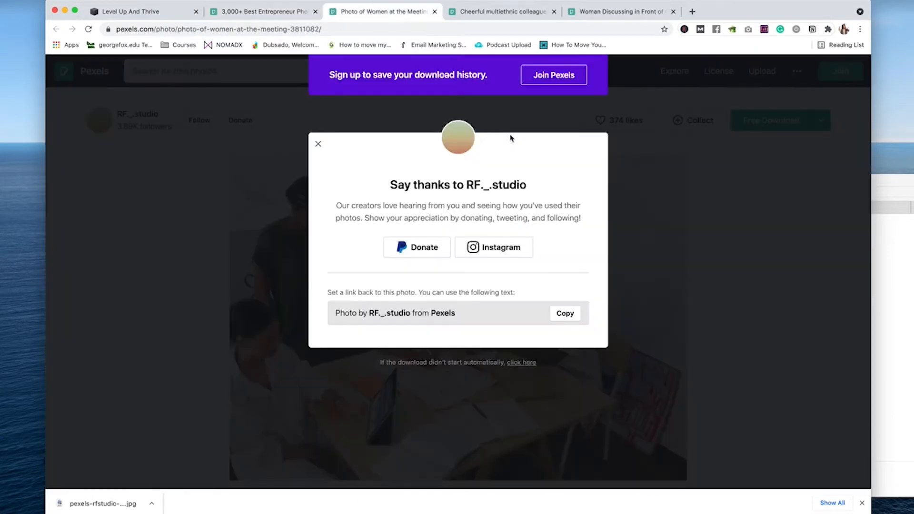
{"action": "left_click", "coordinate": [434, 12]}
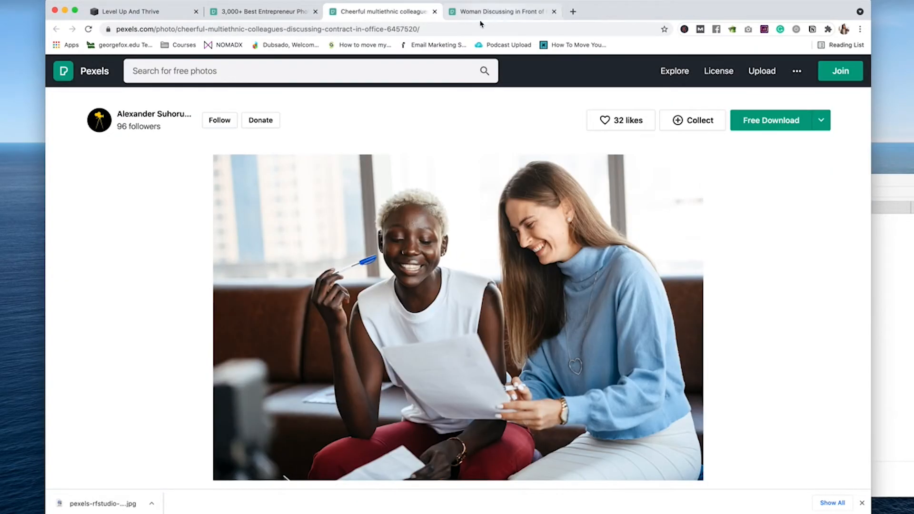
{"action": "left_click", "coordinate": [434, 11]}
{"action": "left_click", "coordinate": [438, 13]}
{"action": "scroll", "coordinate": [390, 191], "scroll_direction": "down", "scroll_amount": 15}
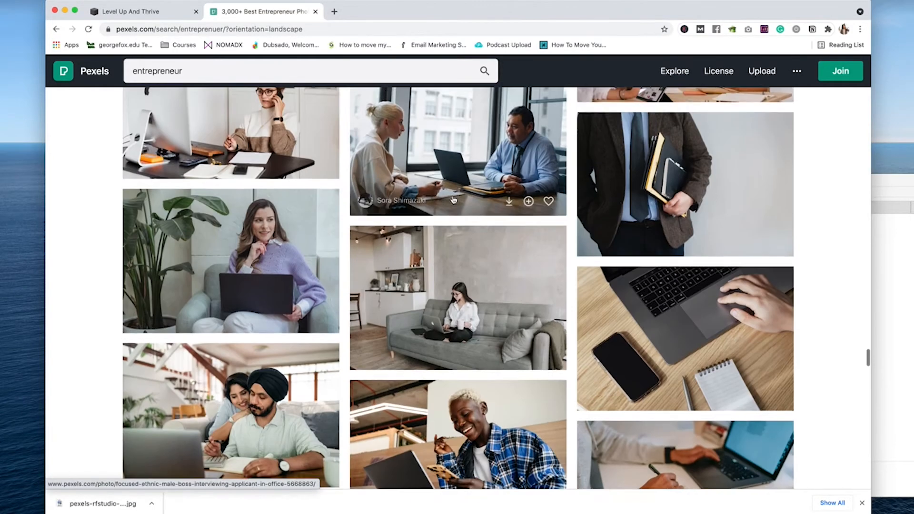
{"action": "scroll", "coordinate": [390, 192], "scroll_direction": "down", "scroll_amount": 2}
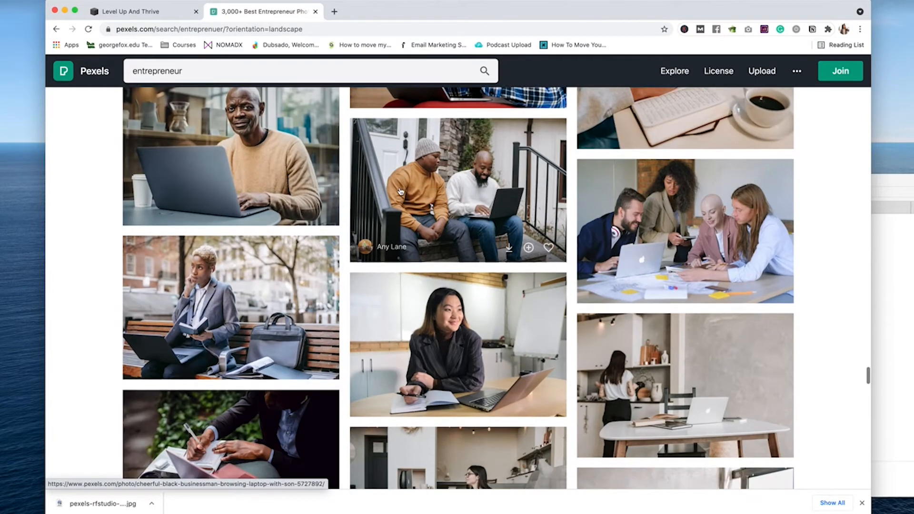
Step: Replace the A Little Hustle image with the two-men-with-laptop-on-steps photo
{"action": "key", "text": "ctrl+shift+Tab"}
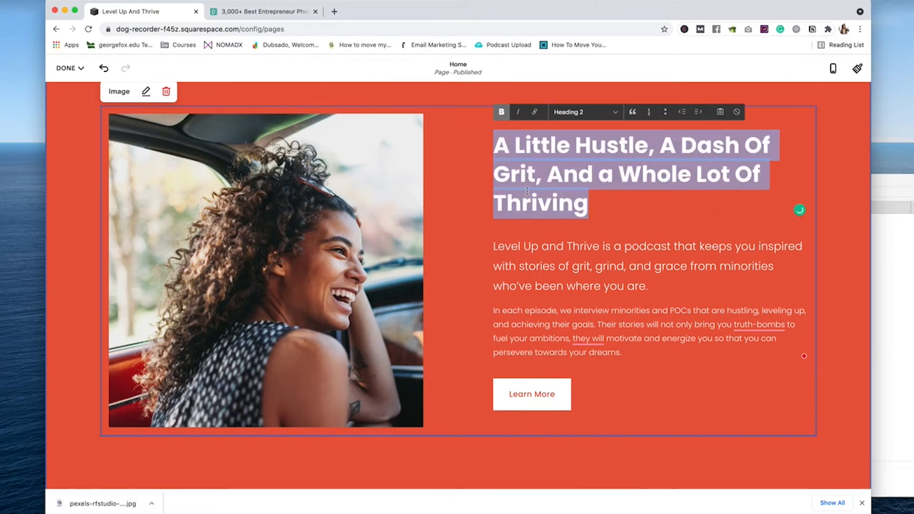
{"action": "left_click", "coordinate": [262, 11]}
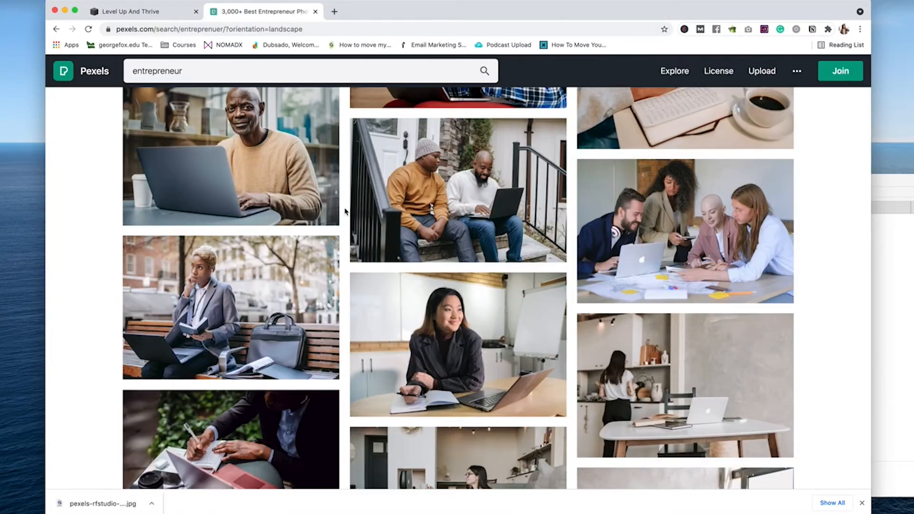
{"action": "scroll", "coordinate": [347, 204], "scroll_direction": "up", "scroll_amount": 2}
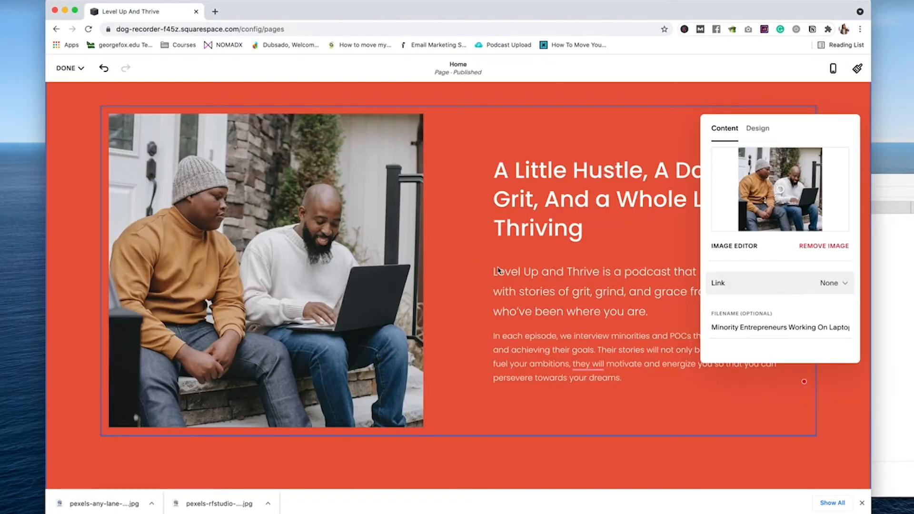
{"action": "left_click", "coordinate": [498, 270]}
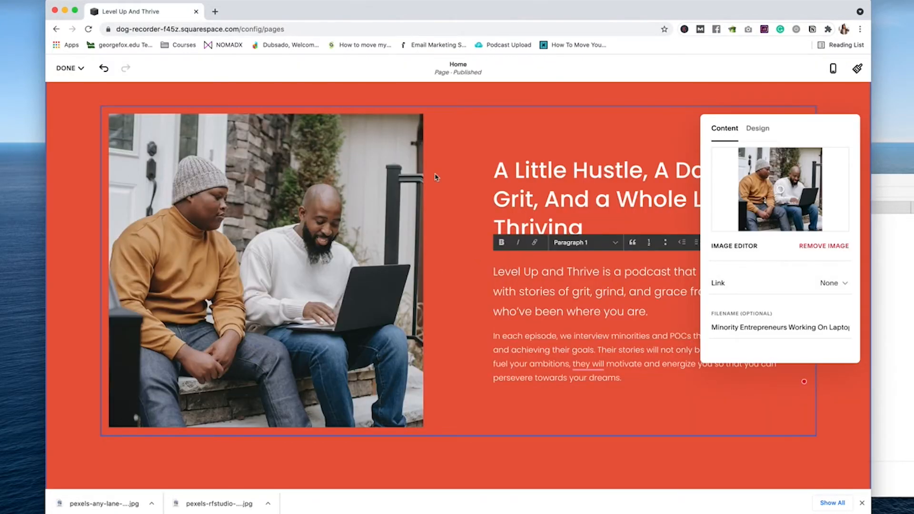
{"action": "left_click", "coordinate": [102, 169]}
{"action": "scroll", "coordinate": [405, 202], "scroll_direction": "up", "scroll_amount": 5}
Step: Move the red A Little Hustle section below The Latest On The Podcast
{"action": "scroll", "coordinate": [408, 202], "scroll_direction": "down", "scroll_amount": 10}
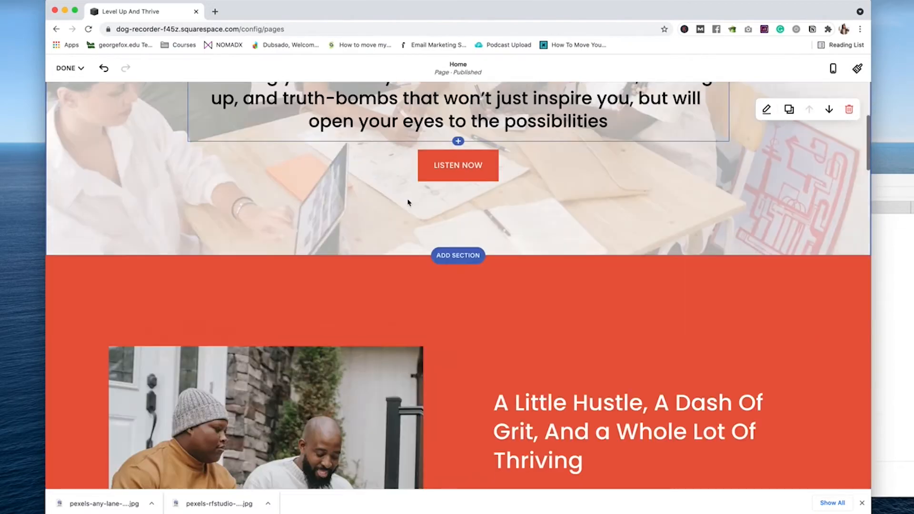
{"action": "scroll", "coordinate": [404, 203], "scroll_direction": "down", "scroll_amount": 10}
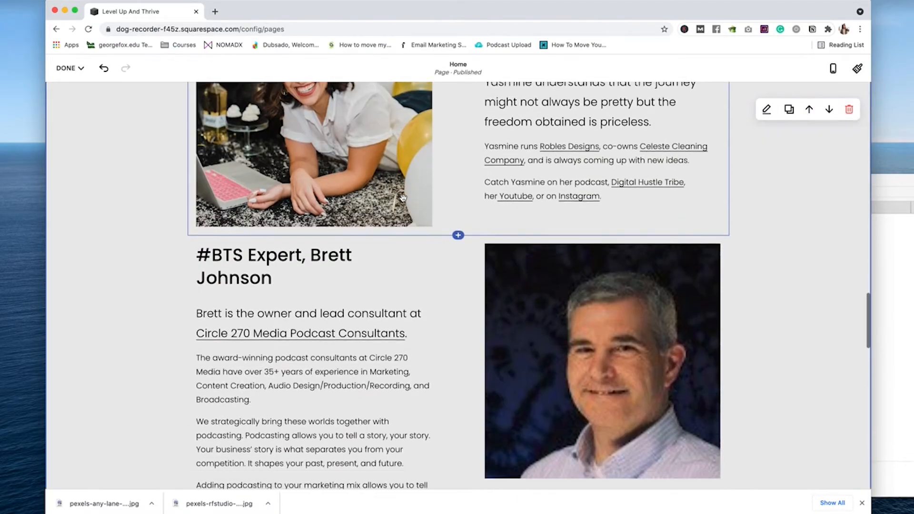
{"action": "scroll", "coordinate": [403, 197], "scroll_direction": "up", "scroll_amount": 20}
{"action": "scroll", "coordinate": [403, 197], "scroll_direction": "down", "scroll_amount": 2}
{"action": "scroll", "coordinate": [403, 198], "scroll_direction": "up", "scroll_amount": 4}
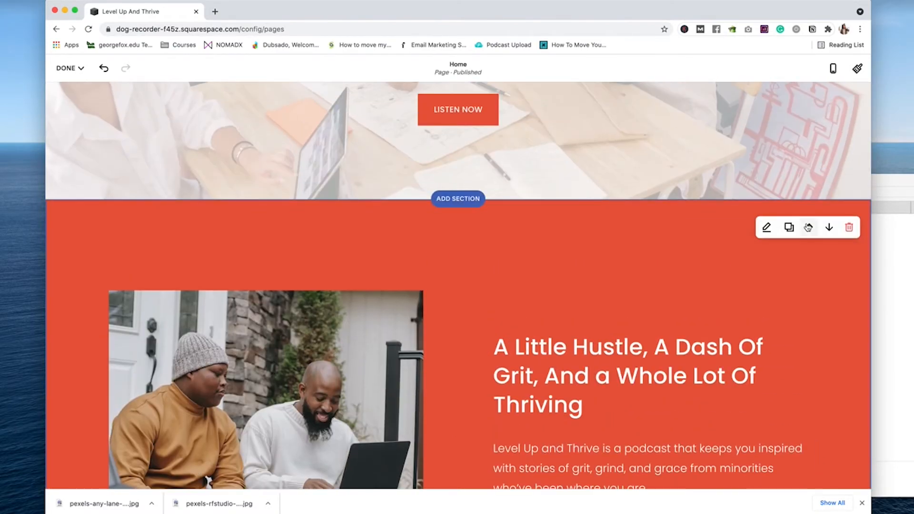
{"action": "left_click", "coordinate": [829, 227]}
{"action": "scroll", "coordinate": [571, 232], "scroll_direction": "down", "scroll_amount": 15}
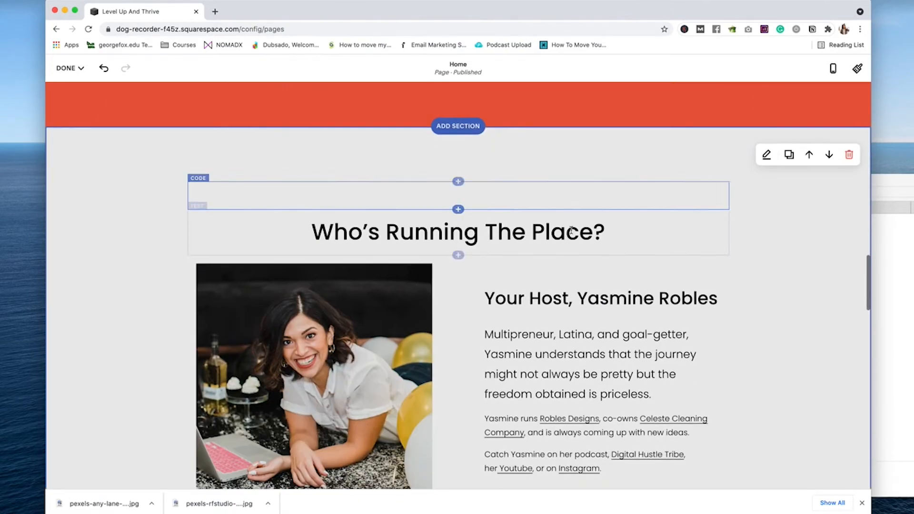
{"action": "scroll", "coordinate": [571, 232], "scroll_direction": "down", "scroll_amount": 7}
{"action": "scroll", "coordinate": [571, 232], "scroll_direction": "up", "scroll_amount": 3}
{"action": "scroll", "coordinate": [705, 323], "scroll_direction": "down", "scroll_amount": 1}
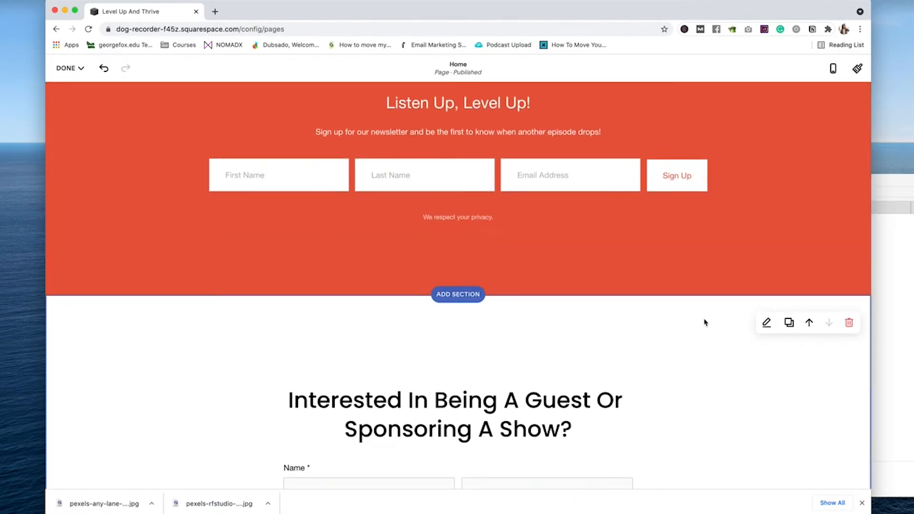
Step: Save the home page edits and exit the page editor
{"action": "left_click", "coordinate": [766, 323]}
{"action": "scroll", "coordinate": [531, 262], "scroll_direction": "up", "scroll_amount": 6}
{"action": "key", "text": "Escape"}
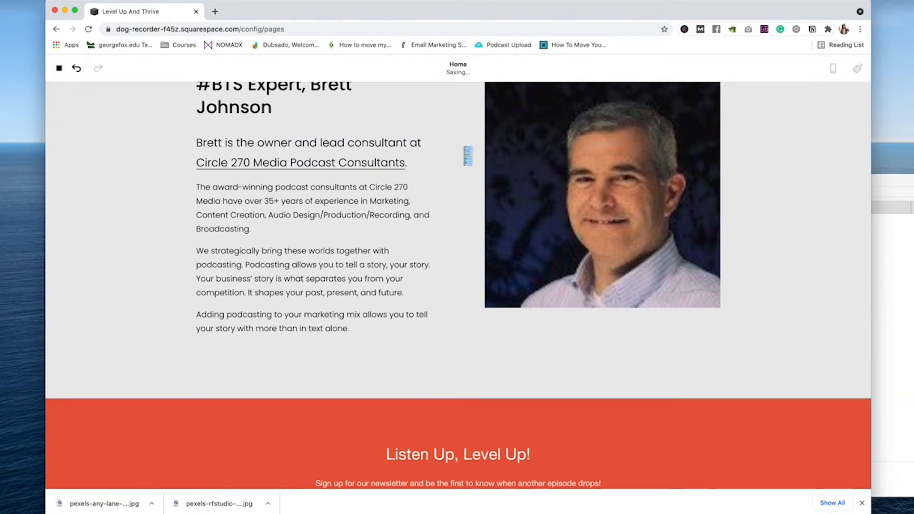
{"action": "scroll", "coordinate": [582, 194], "scroll_direction": "up", "scroll_amount": 6}
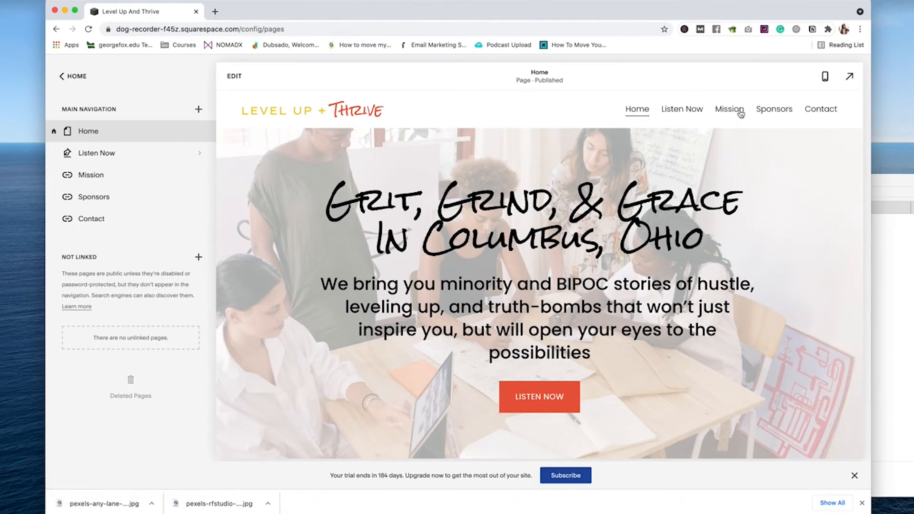
Step: Set the Image Blocks card style's image separation to 4% in Site Styles
{"action": "left_click", "coordinate": [72, 77]}
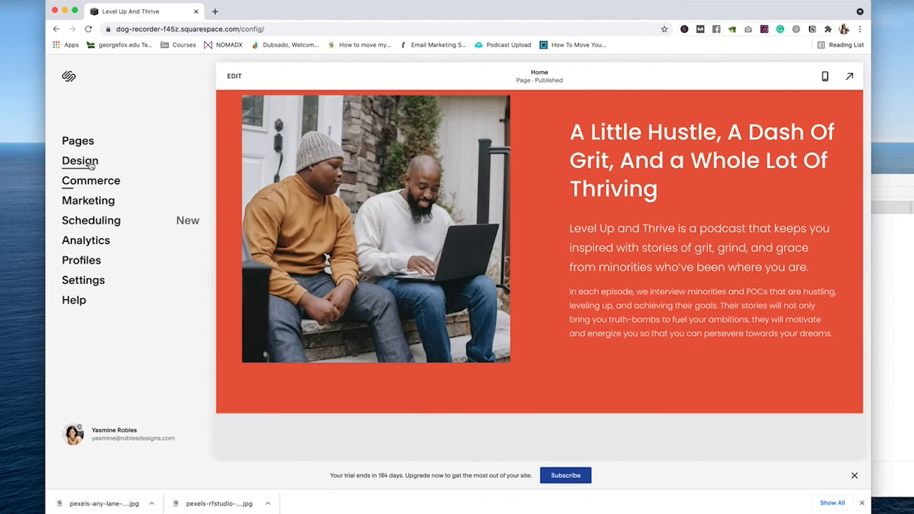
{"action": "left_click", "coordinate": [92, 164]}
{"action": "left_click", "coordinate": [80, 139]}
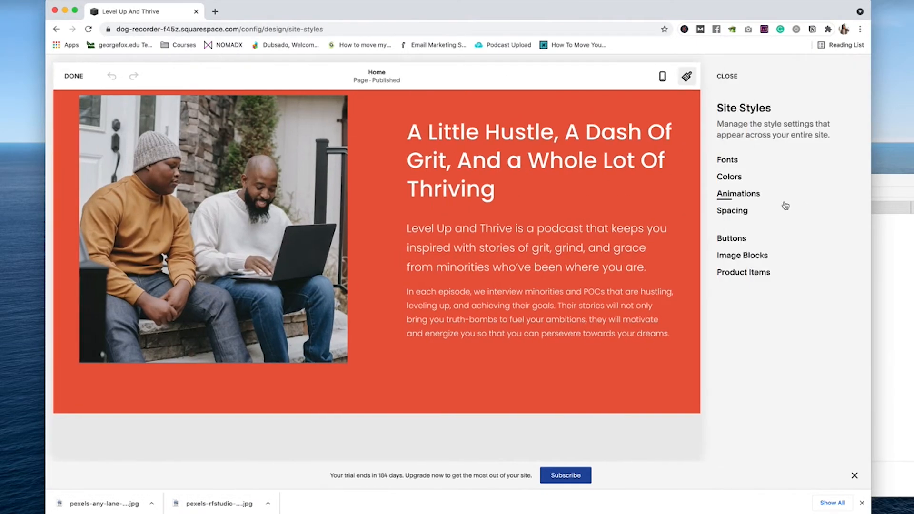
{"action": "left_click", "coordinate": [734, 253]}
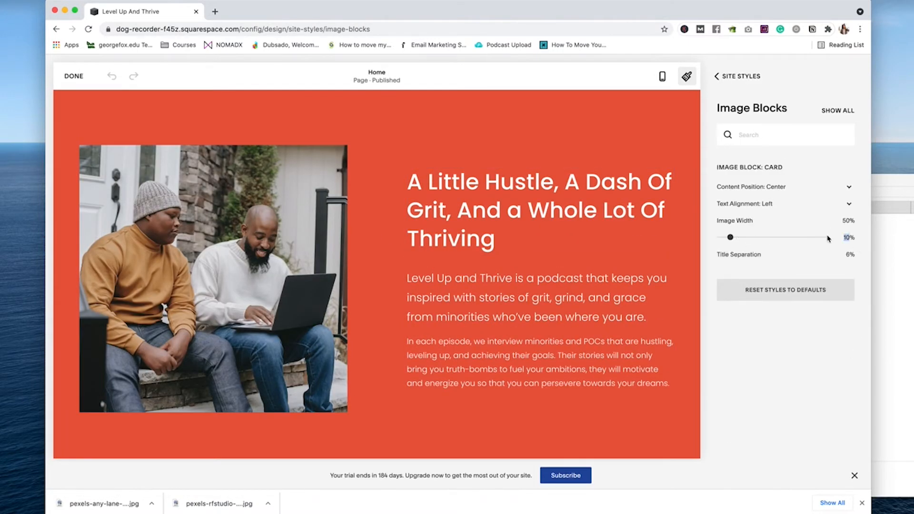
{"action": "type", "text": "5"}
{"action": "type", "text": "3"}
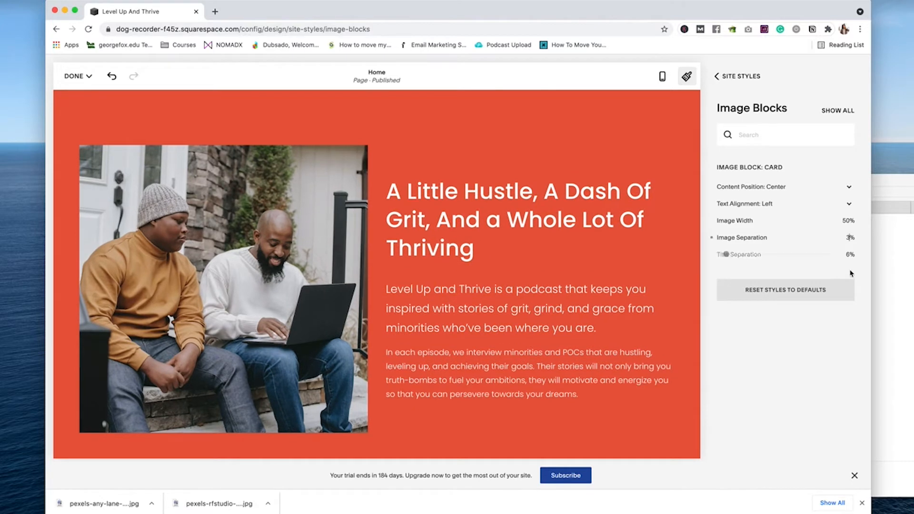
{"action": "type", "text": "4"}
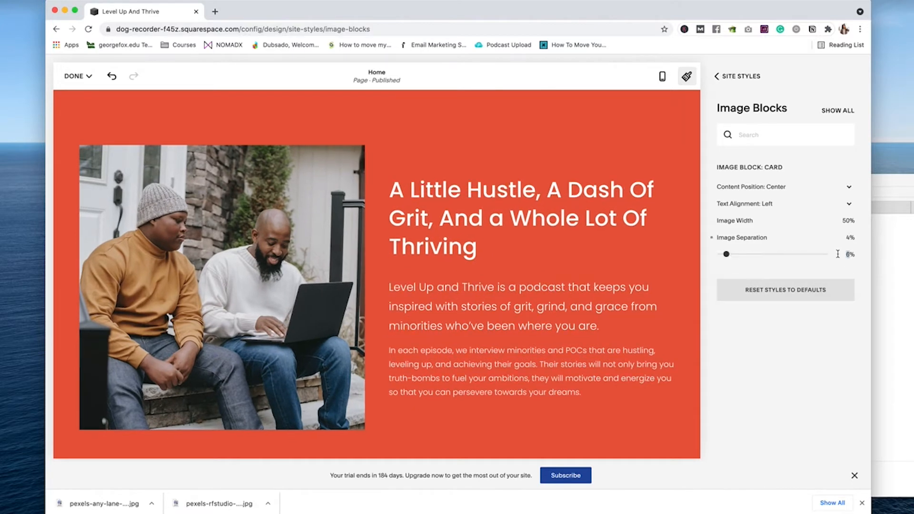
{"action": "type", "text": "4"}
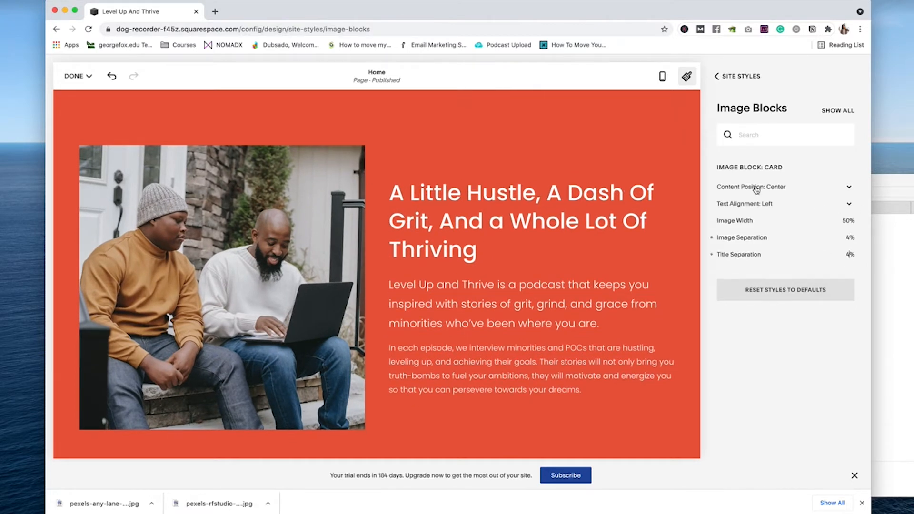
Step: Return to the site styles list and close the Site Styles panel
{"action": "left_click", "coordinate": [737, 76]}
{"action": "scroll", "coordinate": [577, 198], "scroll_direction": "down", "scroll_amount": 15}
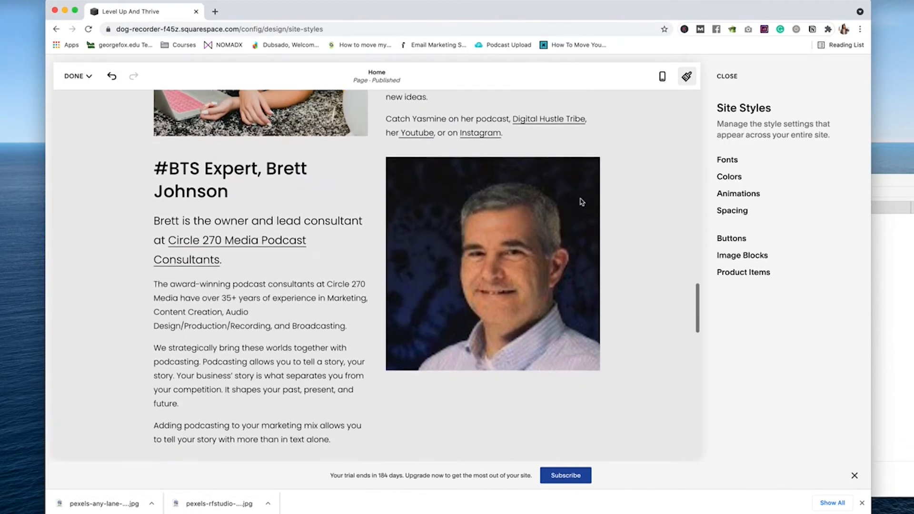
{"action": "scroll", "coordinate": [580, 202], "scroll_direction": "down", "scroll_amount": 10}
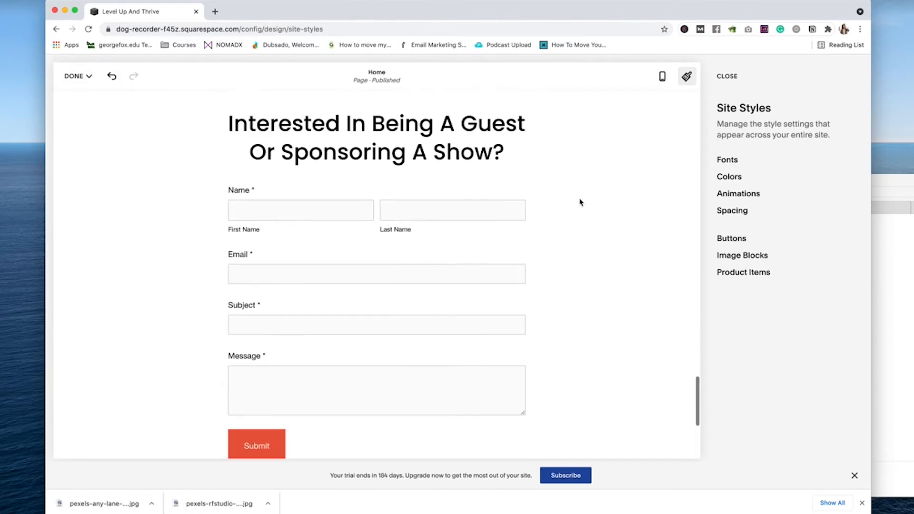
{"action": "scroll", "coordinate": [580, 201], "scroll_direction": "up", "scroll_amount": 20}
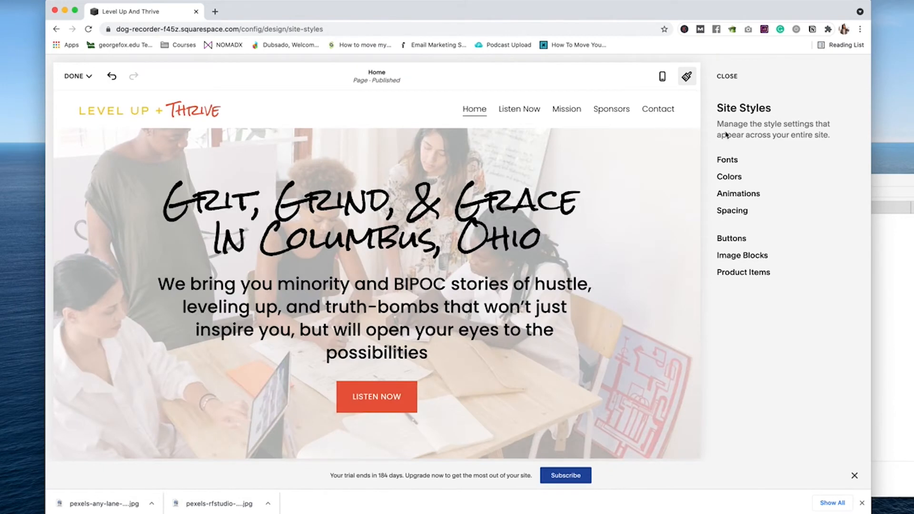
{"action": "left_click", "coordinate": [727, 76]}
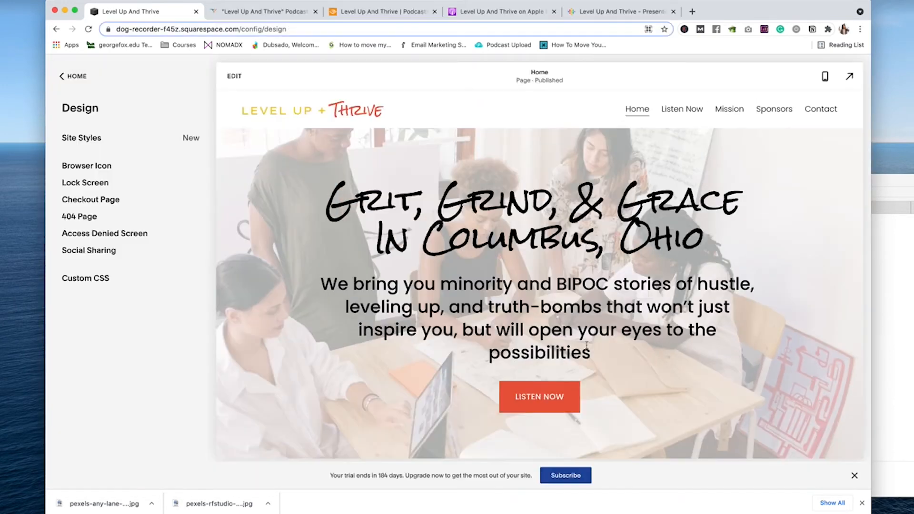
Step: Link the hero LISTEN NOW button to the Apple Podcasts page
{"action": "double_click", "coordinate": [445, 385]}
{"action": "double_click", "coordinate": [544, 390]}
{"action": "left_click", "coordinate": [766, 338]}
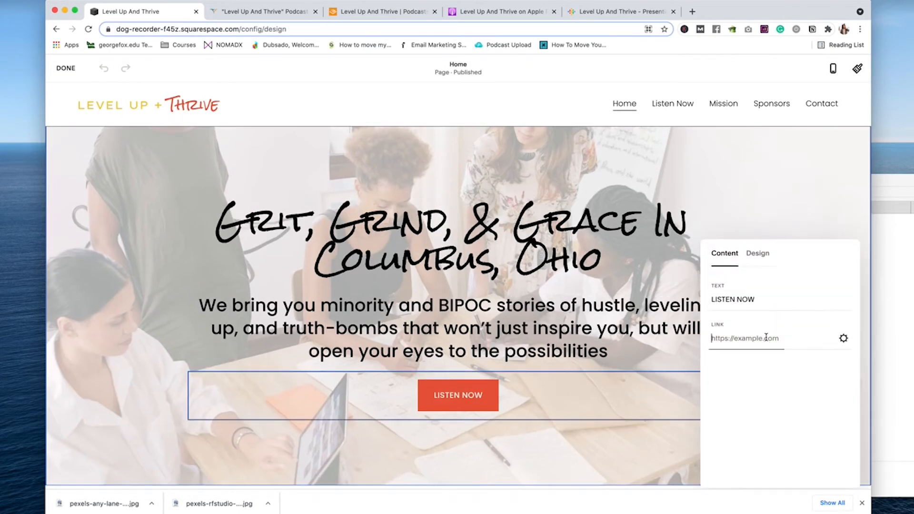
{"action": "left_click", "coordinate": [842, 338]}
{"action": "left_click", "coordinate": [171, 258]}
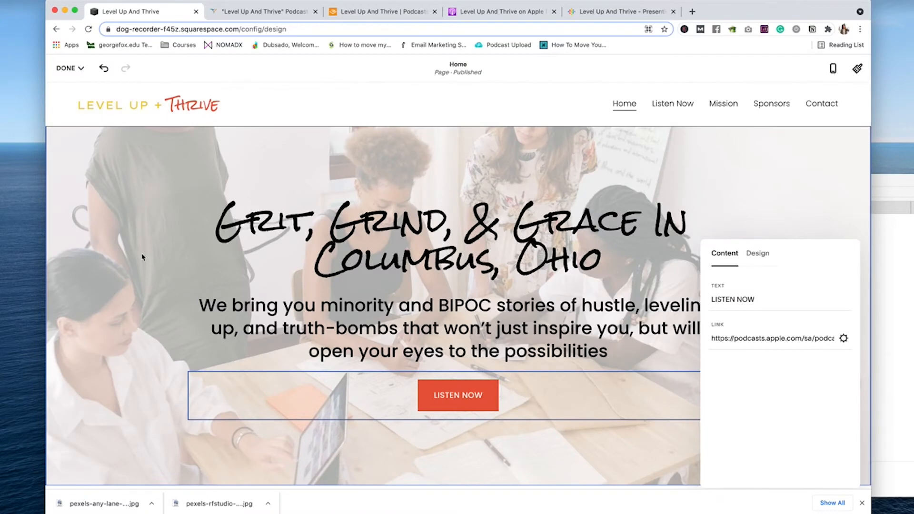
{"action": "left_click", "coordinate": [757, 254]}
{"action": "scroll", "coordinate": [449, 300], "scroll_direction": "down", "scroll_amount": 10}
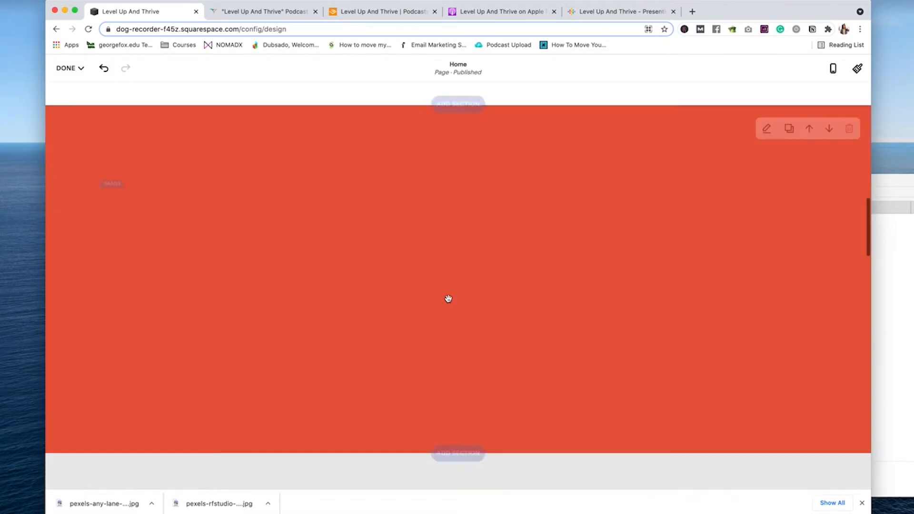
{"action": "scroll", "coordinate": [449, 301], "scroll_direction": "down", "scroll_amount": 5}
Step: Check the footer LISTEN NOW button's link and open the block list below the hero button
{"action": "left_click", "coordinate": [458, 324]}
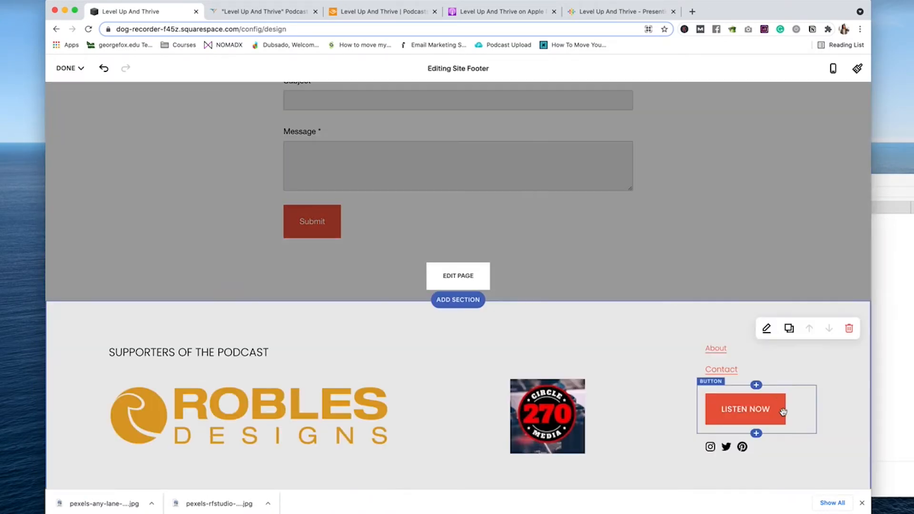
{"action": "left_click", "coordinate": [807, 412]}
{"action": "left_click", "coordinate": [773, 338]}
{"action": "left_click", "coordinate": [843, 337]}
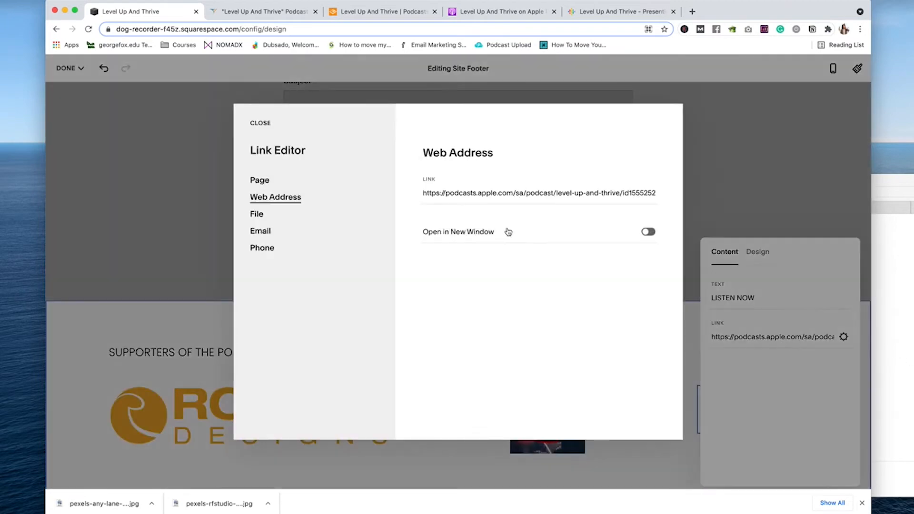
{"action": "left_click", "coordinate": [257, 124]}
{"action": "left_click", "coordinate": [592, 272]}
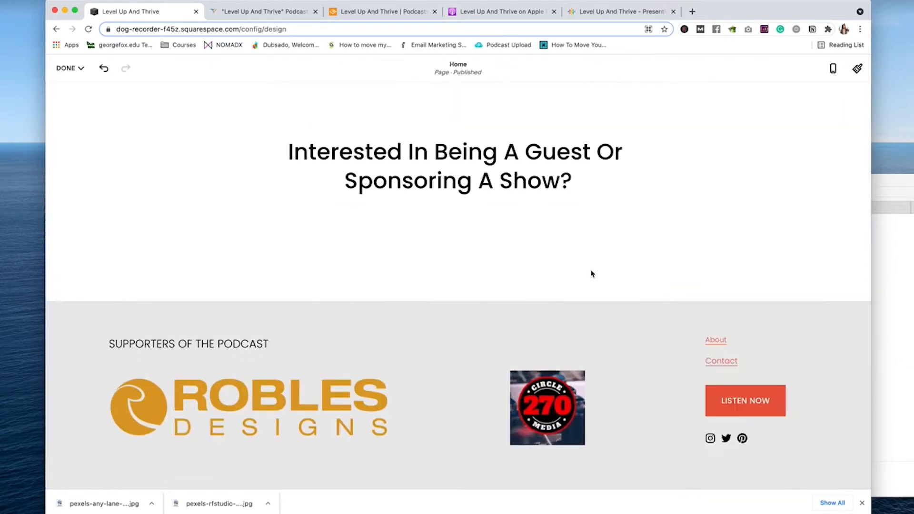
{"action": "scroll", "coordinate": [585, 283], "scroll_direction": "up", "scroll_amount": 15}
{"action": "scroll", "coordinate": [586, 283], "scroll_direction": "down", "scroll_amount": 6}
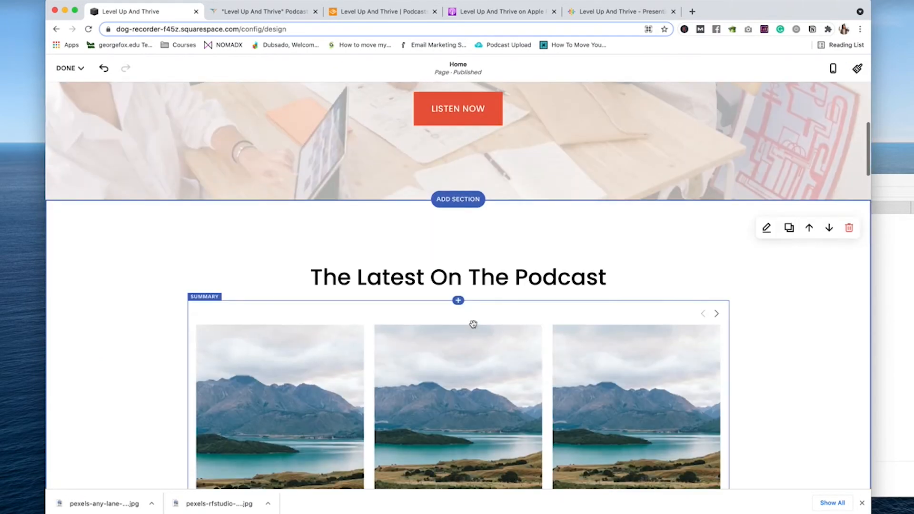
{"action": "scroll", "coordinate": [474, 321], "scroll_direction": "up", "scroll_amount": 5}
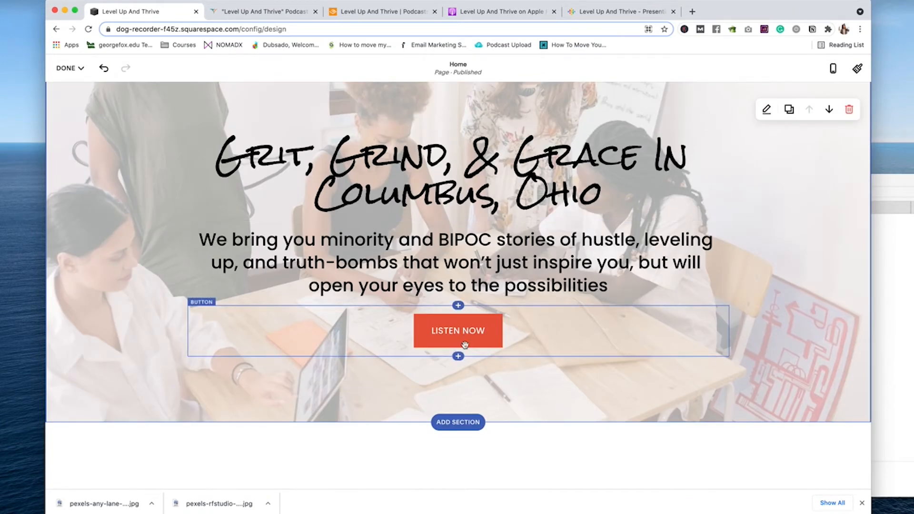
{"action": "left_click", "coordinate": [459, 358]}
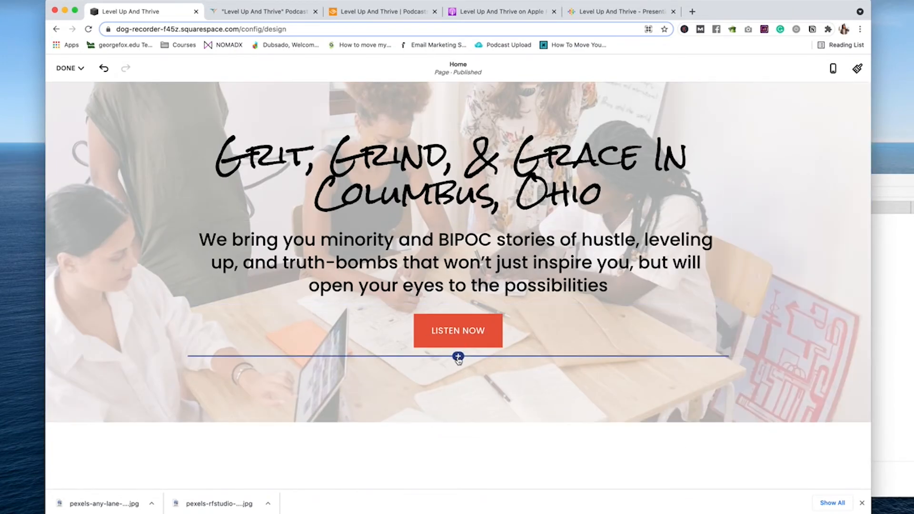
{"action": "left_click", "coordinate": [459, 358]}
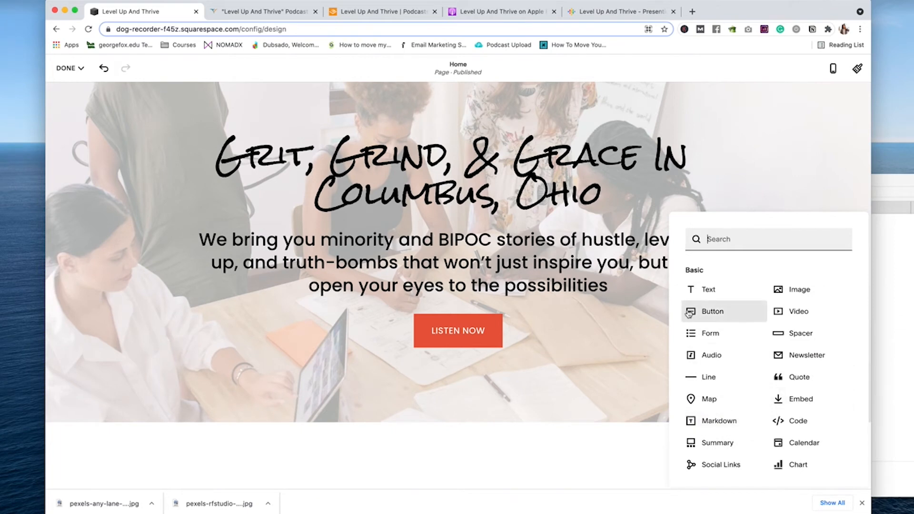
Step: Add a LISTEN ON AUDIBLE button linking to the Audible podcast page
{"action": "left_click", "coordinate": [704, 311]}
{"action": "left_click", "coordinate": [386, 18]}
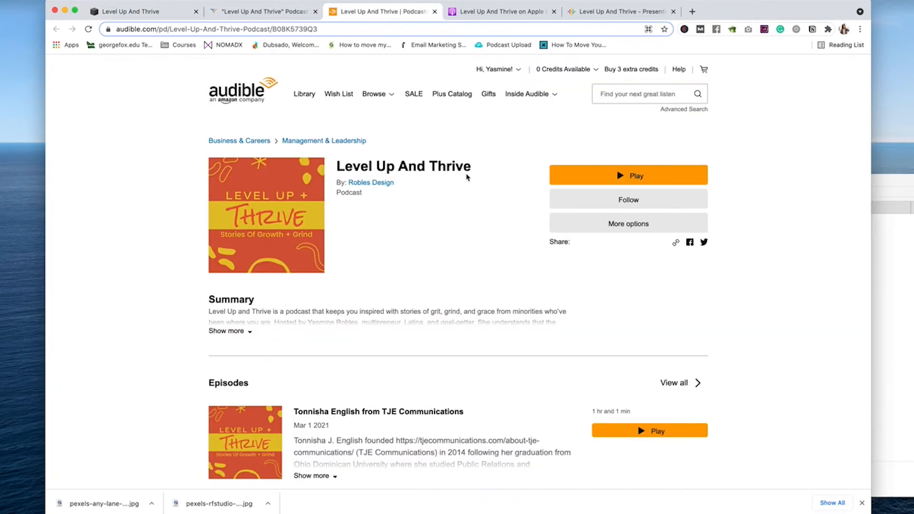
{"action": "left_click", "coordinate": [327, 27]}
{"action": "left_click", "coordinate": [148, 19]}
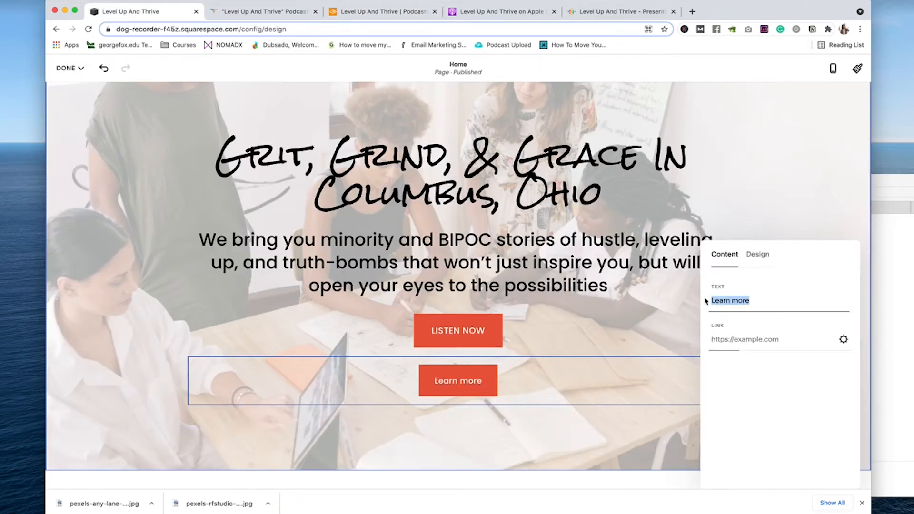
{"action": "type", "text": "AUDIBLE"}
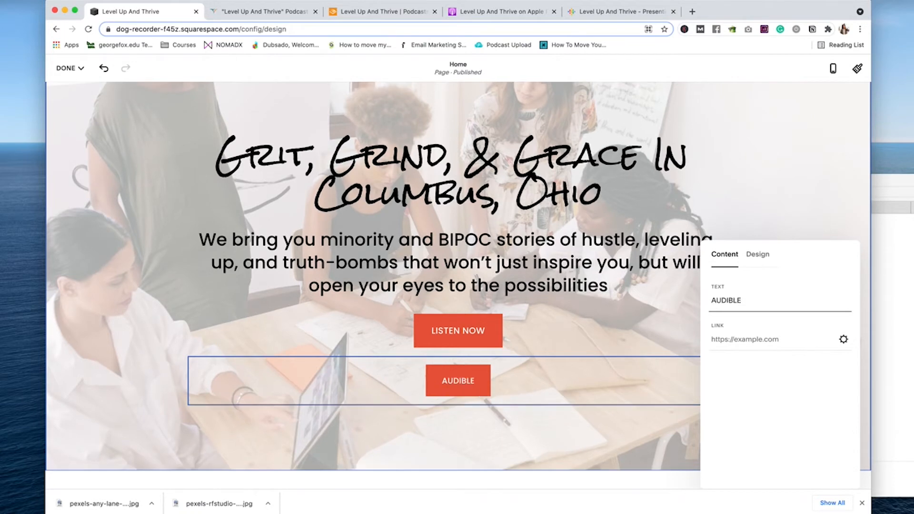
{"action": "left_click", "coordinate": [381, 11]}
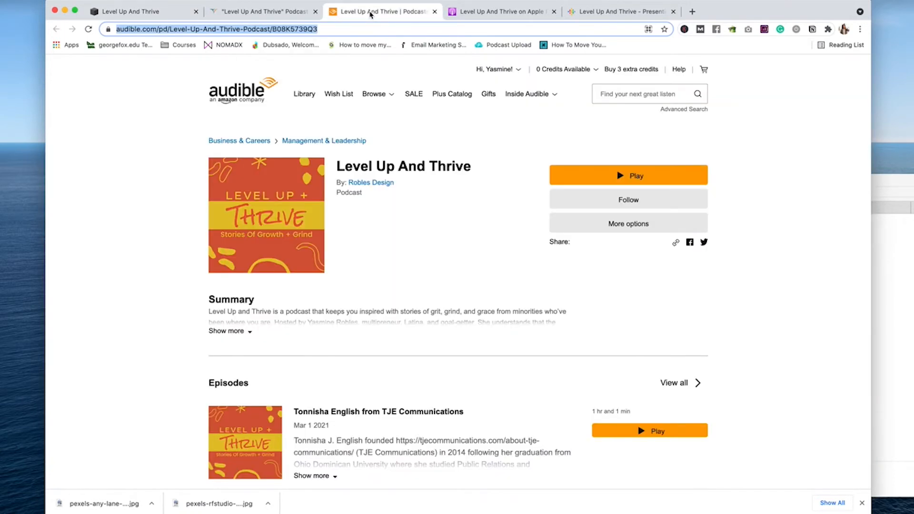
{"action": "left_click", "coordinate": [164, 13]}
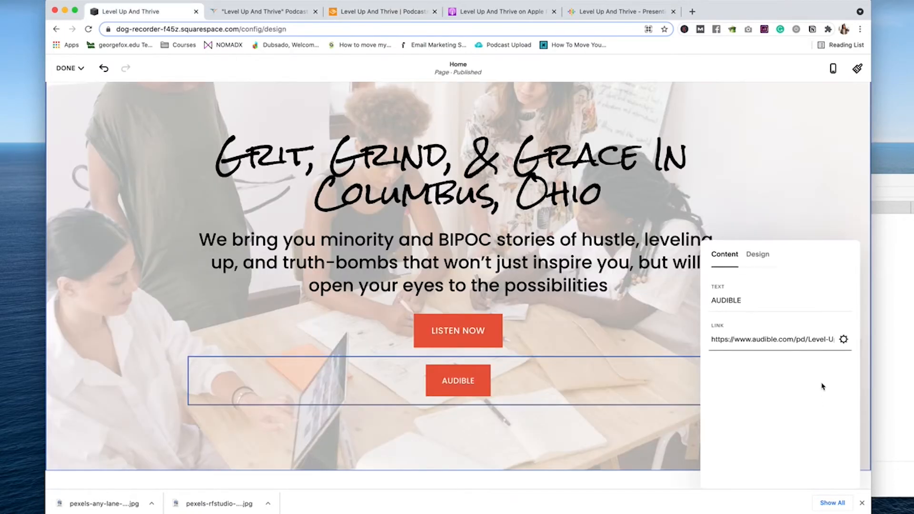
{"action": "left_click", "coordinate": [843, 340]}
{"action": "left_click", "coordinate": [258, 124]}
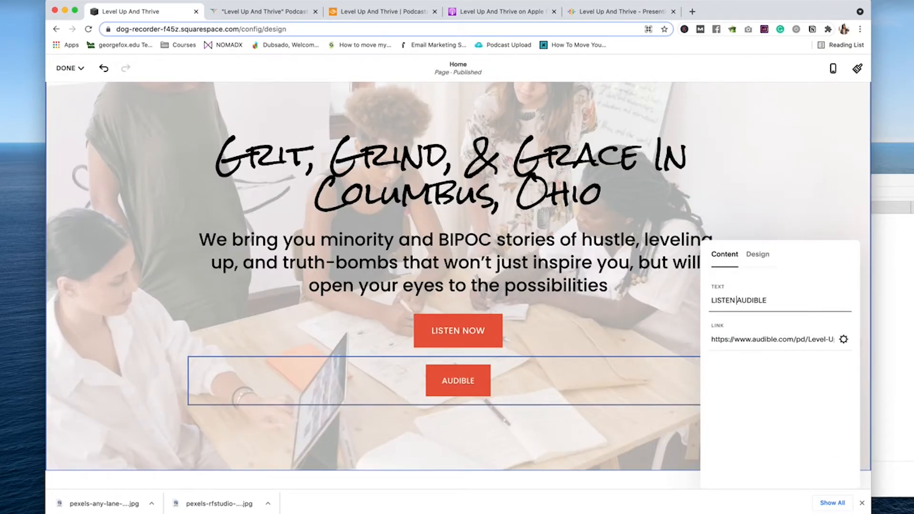
{"action": "type", "text": "ON"}
{"action": "left_click", "coordinate": [761, 256]}
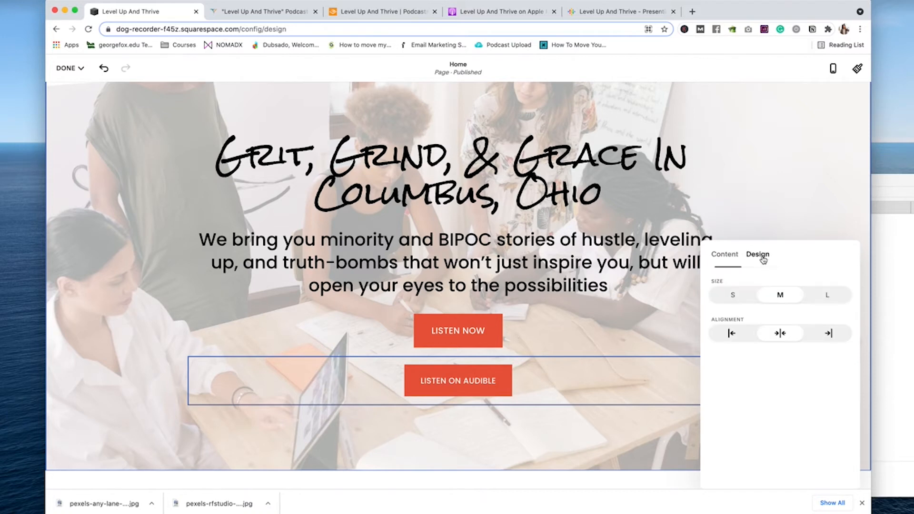
{"action": "left_click", "coordinate": [539, 361]}
Step: Place LISTEN ON AUDIBLE beside LISTEN NOW and rename that button LISTEN ON APPLE
{"action": "left_click_drag", "start_coordinate": [539, 362], "coordinate": [699, 328]}
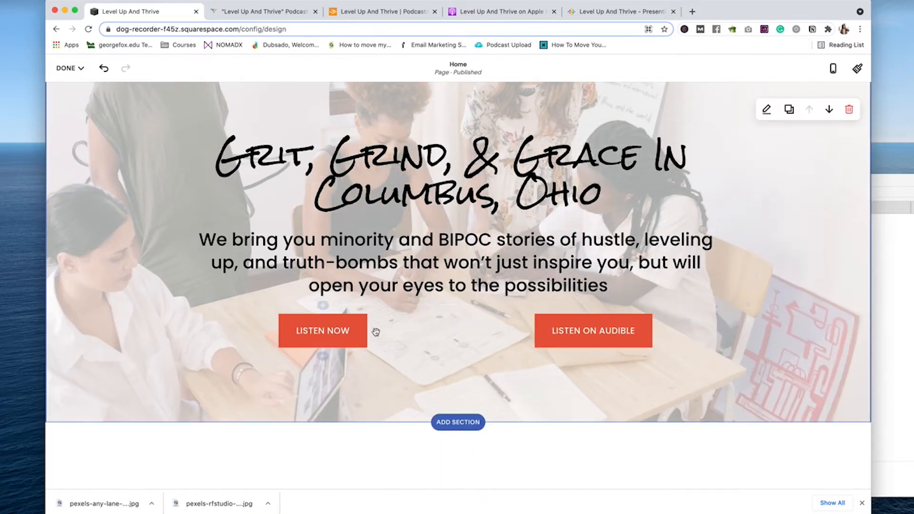
{"action": "left_click", "coordinate": [305, 333]}
{"action": "double_click", "coordinate": [305, 333]}
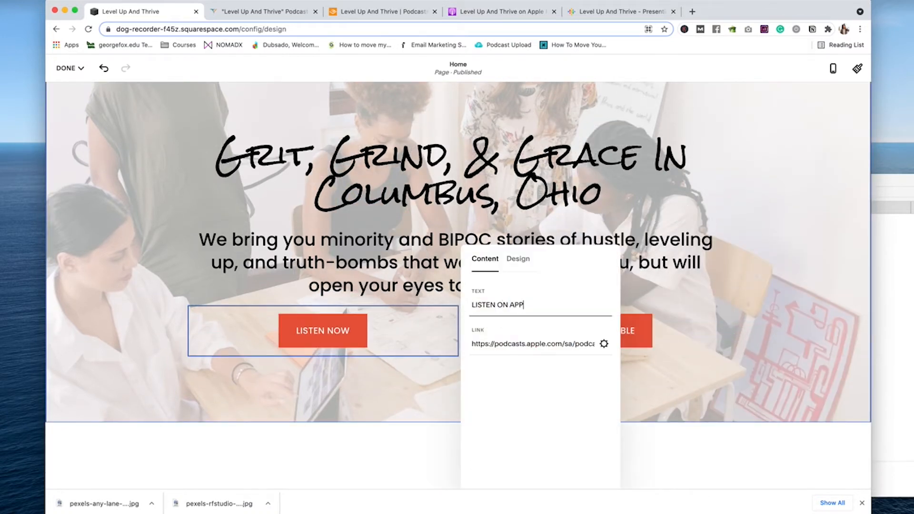
{"action": "left_click", "coordinate": [369, 399]}
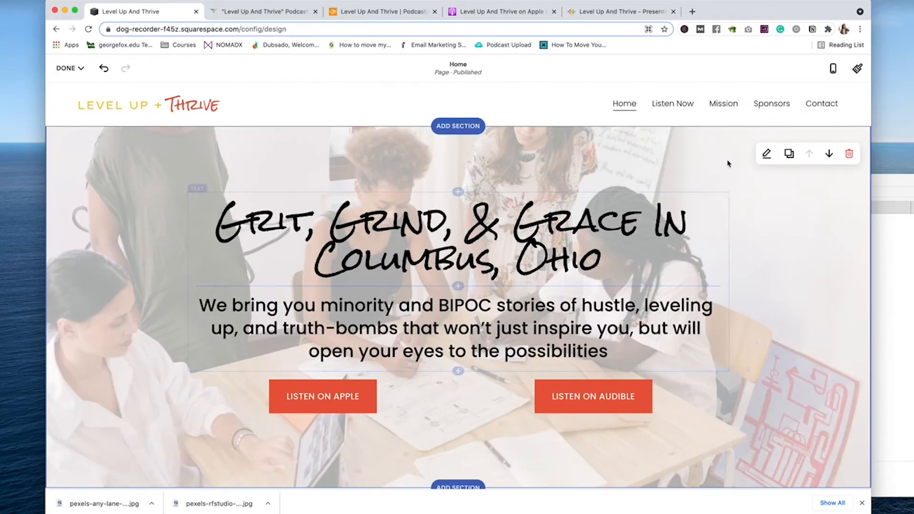
{"action": "scroll", "coordinate": [580, 189], "scroll_direction": "down", "scroll_amount": 7}
{"action": "scroll", "coordinate": [581, 189], "scroll_direction": "down", "scroll_amount": 20}
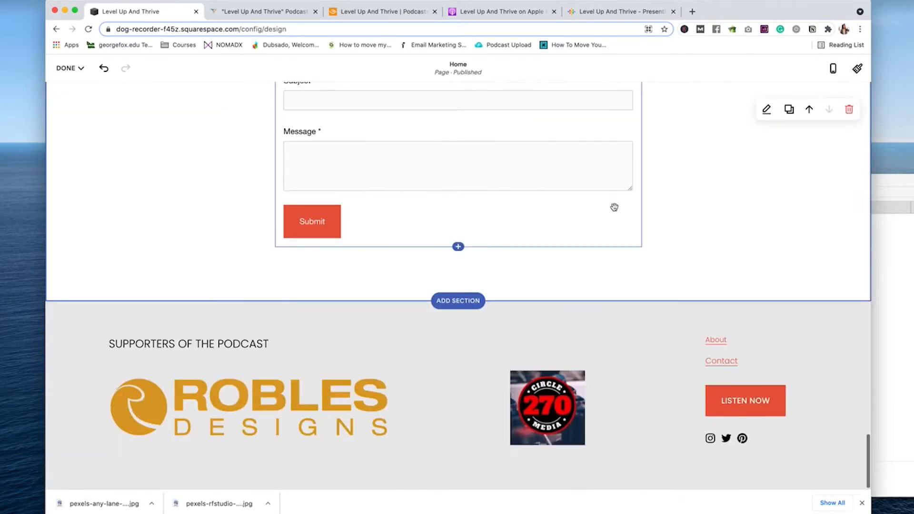
Step: Save the page edits, find the Tonn guest post, and start its body text
{"action": "left_click", "coordinate": [67, 68]}
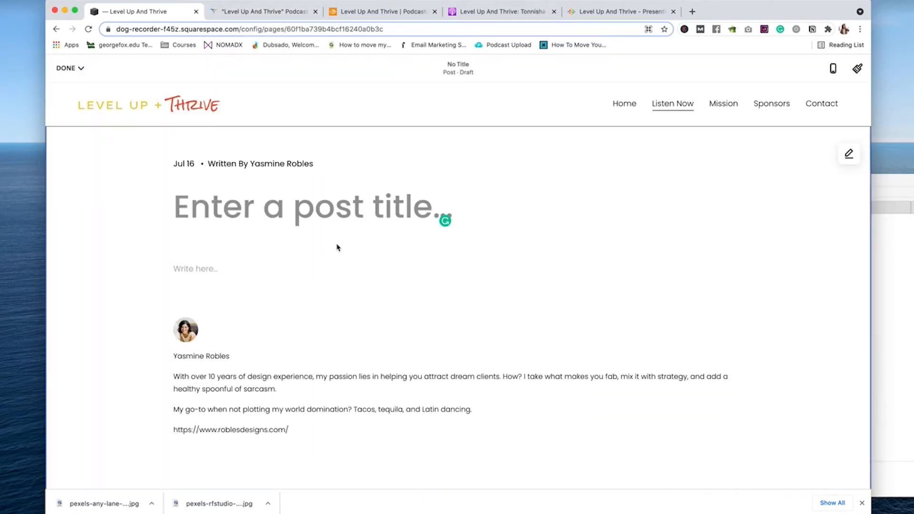
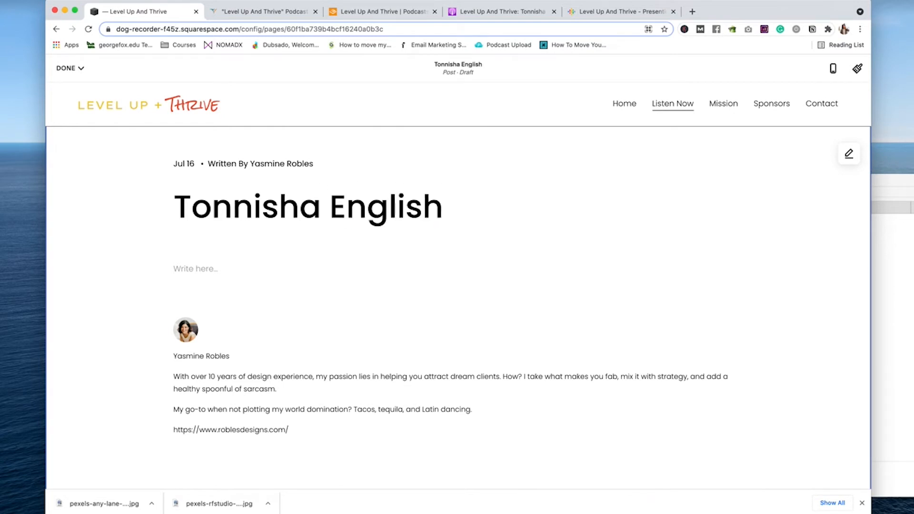
{"action": "scroll", "coordinate": [459, 211], "scroll_direction": "down", "scroll_amount": 5}
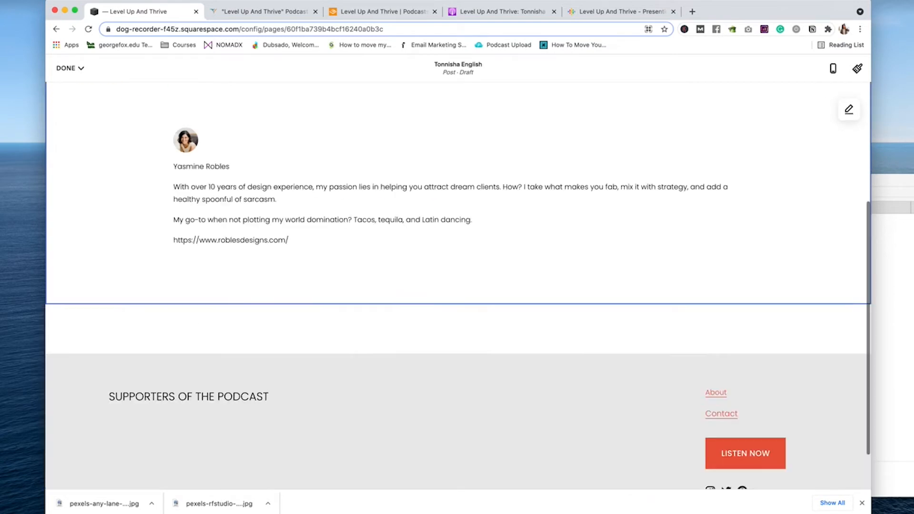
{"action": "scroll", "coordinate": [459, 211], "scroll_direction": "up", "scroll_amount": 5}
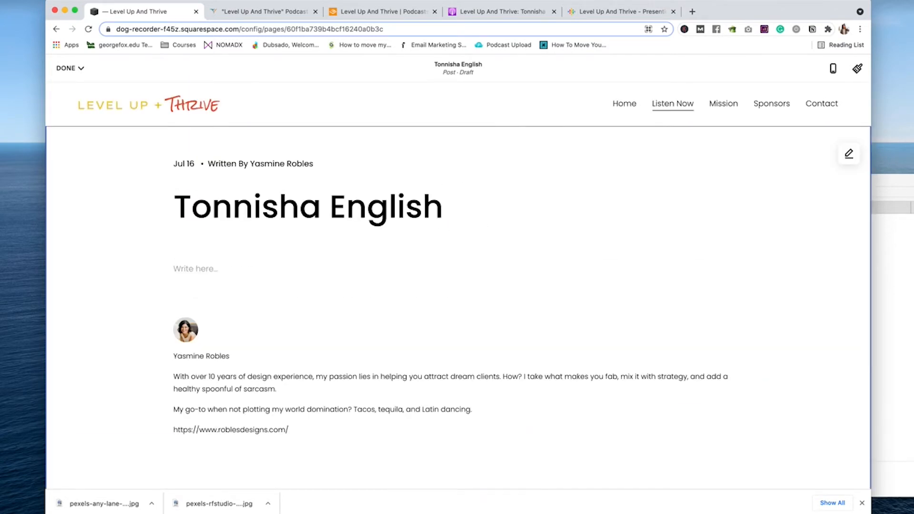
{"action": "left_click", "coordinate": [203, 268]}
Step: Copy the episode description from Apple Podcasts and paste it into the post
{"action": "left_click", "coordinate": [612, 12]}
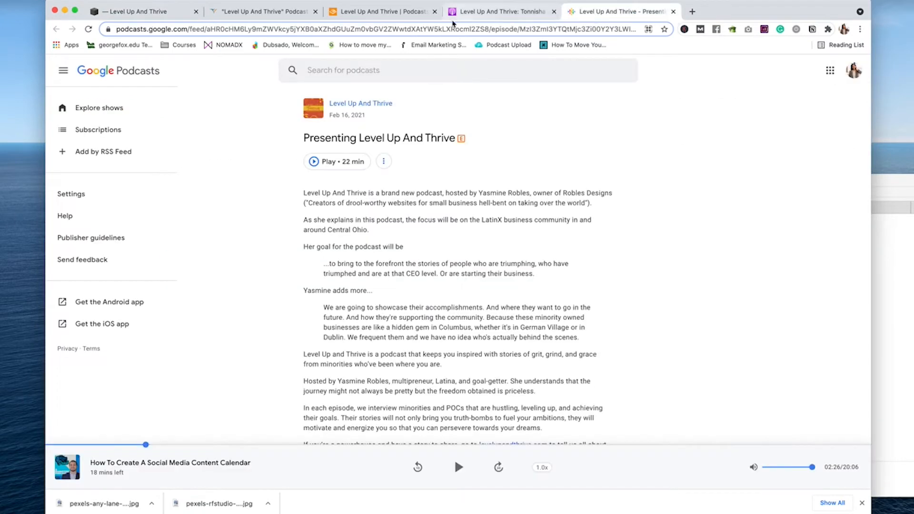
{"action": "left_click", "coordinate": [485, 12]}
{"action": "left_click", "coordinate": [524, 360]}
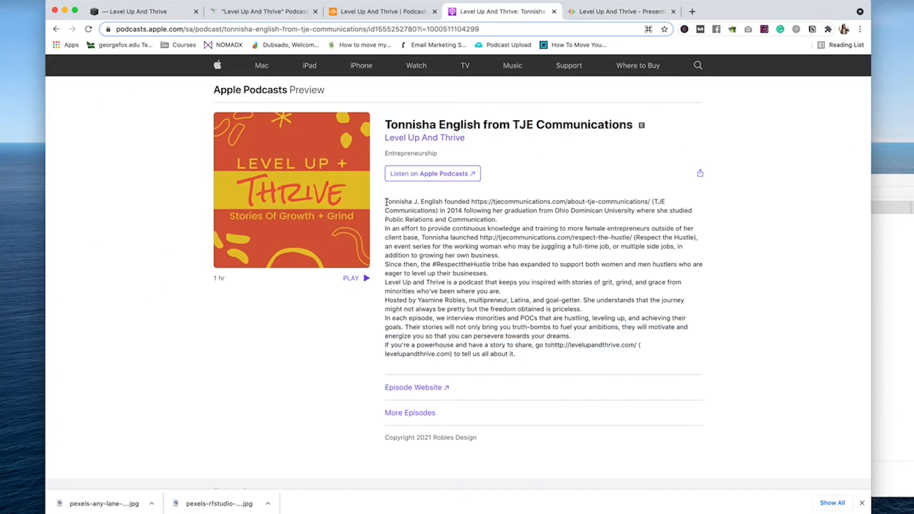
{"action": "left_click_drag", "start_coordinate": [386, 228], "coordinate": [386, 204]}
{"action": "key", "text": "super+c"}
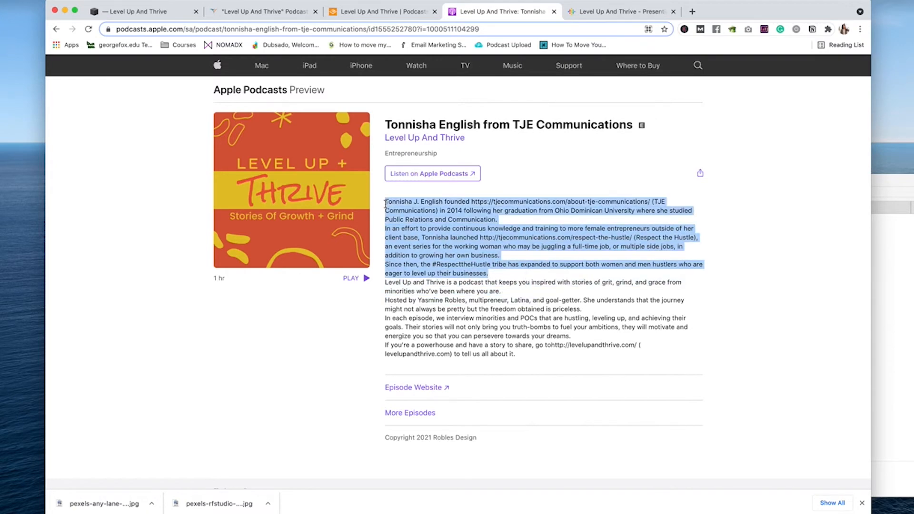
{"action": "left_click", "coordinate": [142, 11]}
{"action": "key", "text": "super+v"}
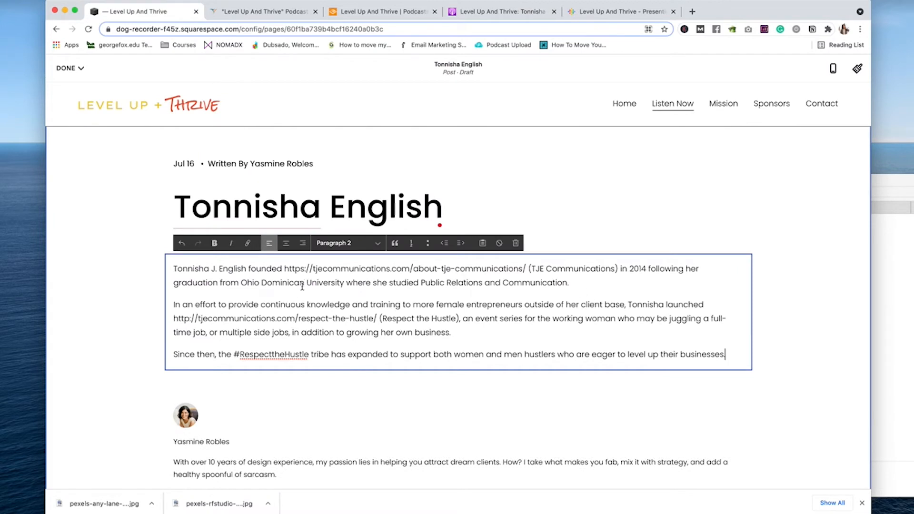
Step: Replace the raw URL and brackets with a new-window link on TJE Communications
{"action": "left_click_drag", "start_coordinate": [524, 269], "coordinate": [290, 269]}
{"action": "key", "text": "BackSpace"}
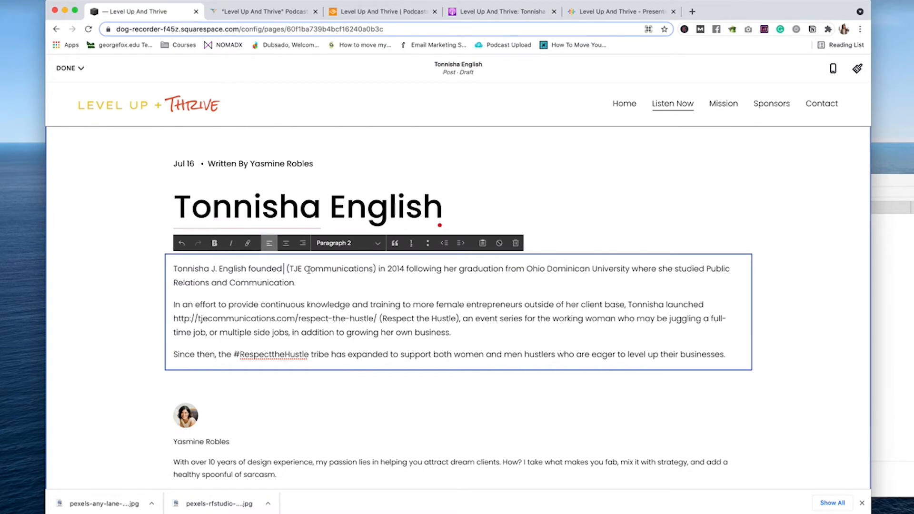
{"action": "key", "text": "Delete"}
{"action": "key", "text": "Delete"}
{"action": "left_click", "coordinate": [369, 269]}
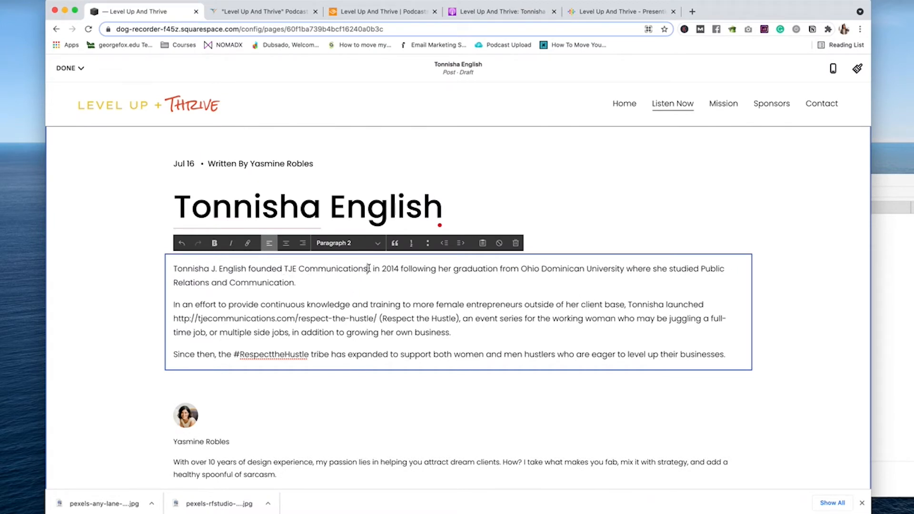
{"action": "key", "text": "BackSpace"}
{"action": "key", "text": "super+k"}
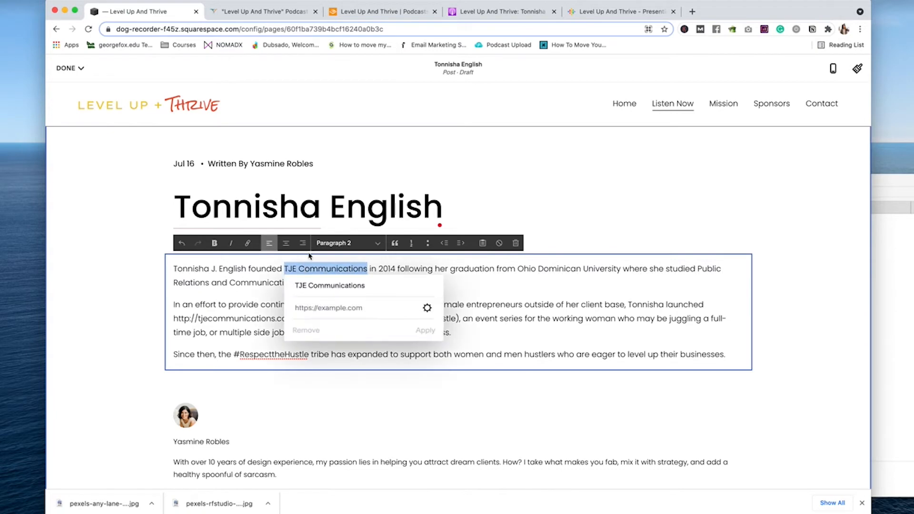
{"action": "type", "text": "https://tjecommunications.com/about-tje-communications/"}
{"action": "left_click", "coordinate": [427, 308]}
{"action": "left_click", "coordinate": [649, 232]}
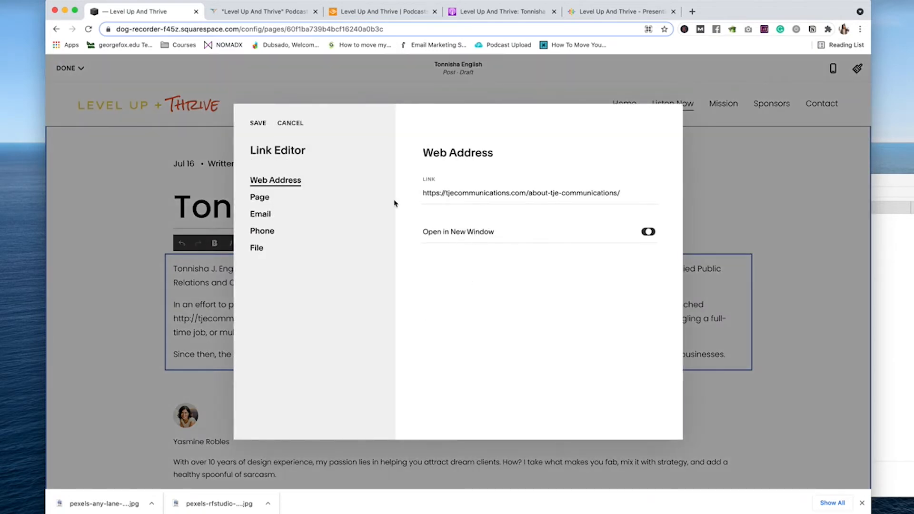
{"action": "left_click", "coordinate": [258, 124]}
{"action": "left_click", "coordinate": [425, 330]}
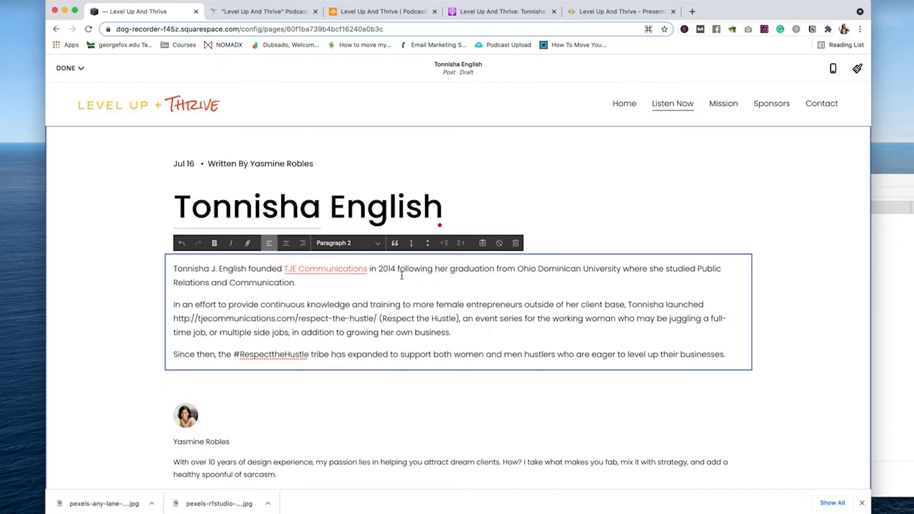
Step: Delete the Respect the Hustle raw URL and link those words instead
{"action": "left_click_drag", "start_coordinate": [375, 319], "coordinate": [174, 319]}
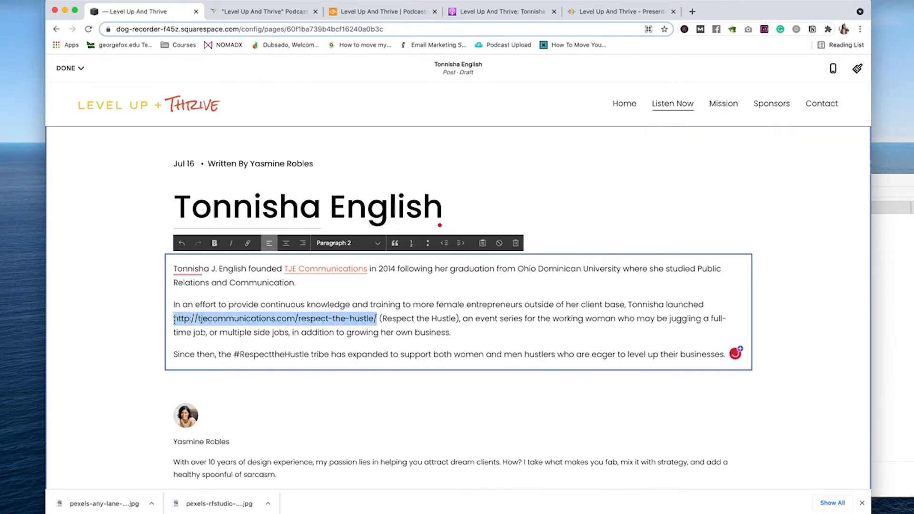
{"action": "key", "text": "BackSpace"}
{"action": "key", "text": "BackSpace"}
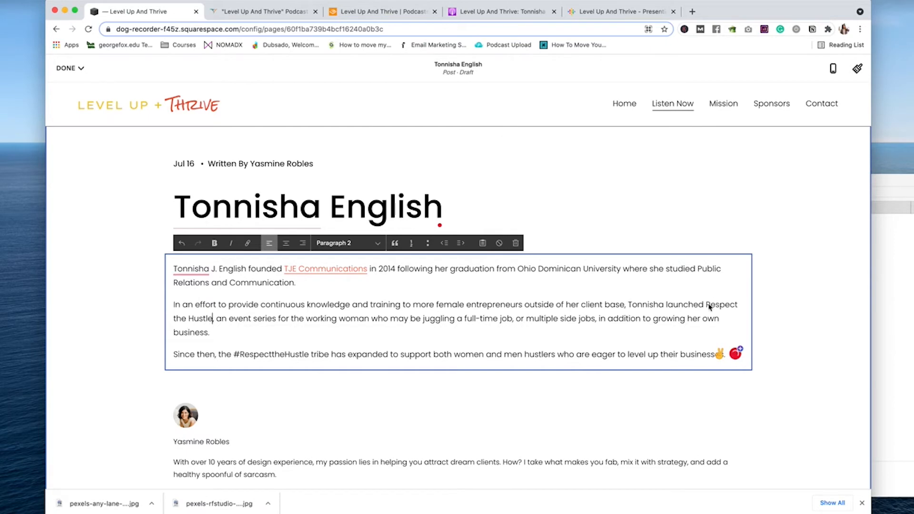
{"action": "left_click_drag", "start_coordinate": [706, 305], "coordinate": [239, 325]}
{"action": "left_click", "coordinate": [248, 244]}
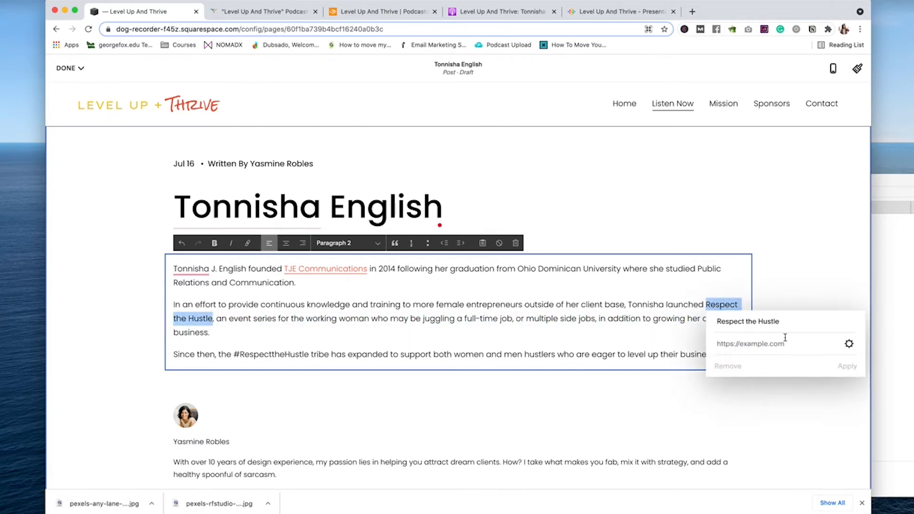
{"action": "left_click", "coordinate": [785, 343]}
{"action": "type", "text": "http://tjecommunications.com/respect-the-hustle/"}
{"action": "left_click", "coordinate": [848, 343]}
{"action": "left_click", "coordinate": [258, 124]}
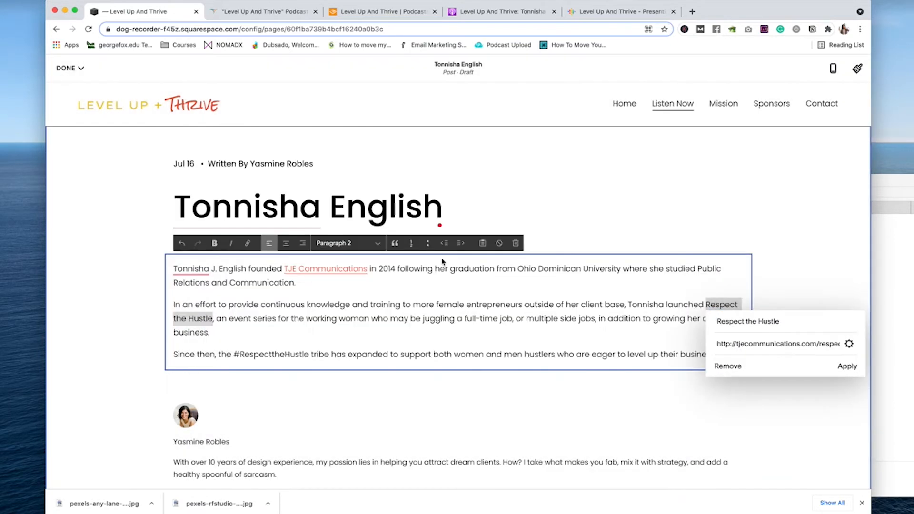
{"action": "left_click", "coordinate": [847, 366]}
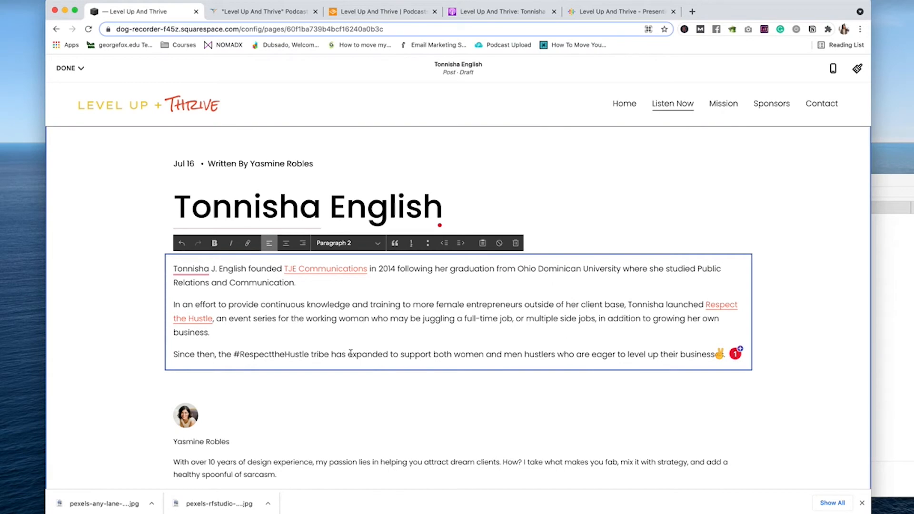
Step: Make the description's first paragraph a Heading 3
{"action": "triple_click", "coordinate": [303, 284]}
{"action": "left_click", "coordinate": [347, 243]}
{"action": "left_click", "coordinate": [335, 200]}
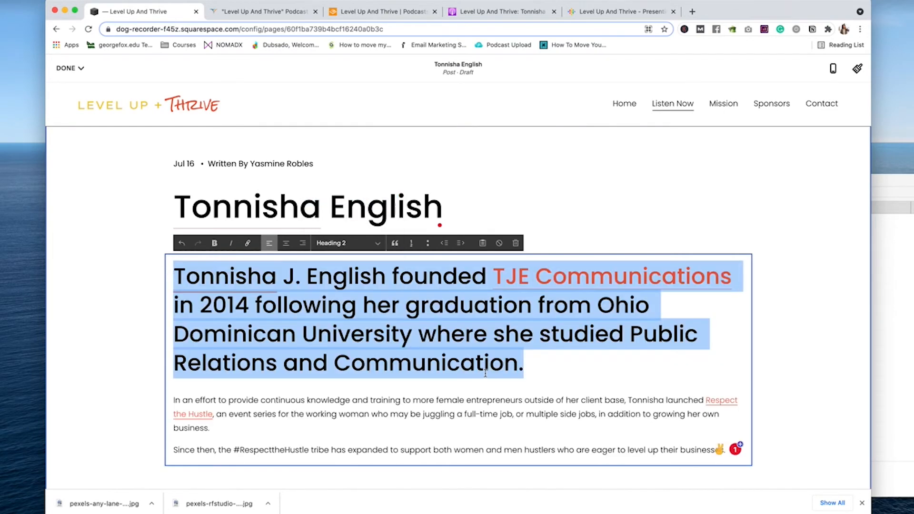
{"action": "left_click", "coordinate": [347, 243]}
{"action": "left_click", "coordinate": [336, 252]}
{"action": "left_click", "coordinate": [454, 416]}
{"action": "scroll", "coordinate": [429, 366], "scroll_direction": "down", "scroll_amount": 3}
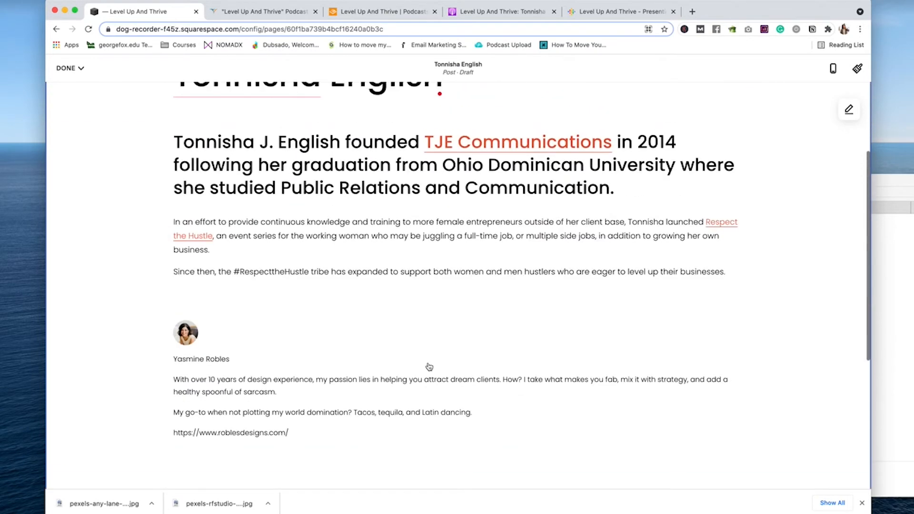
Step: Insert a Button block labelled LISTEN ON AUDIBLE below the description
{"action": "left_click", "coordinate": [455, 289]}
{"action": "left_click", "coordinate": [645, 191]}
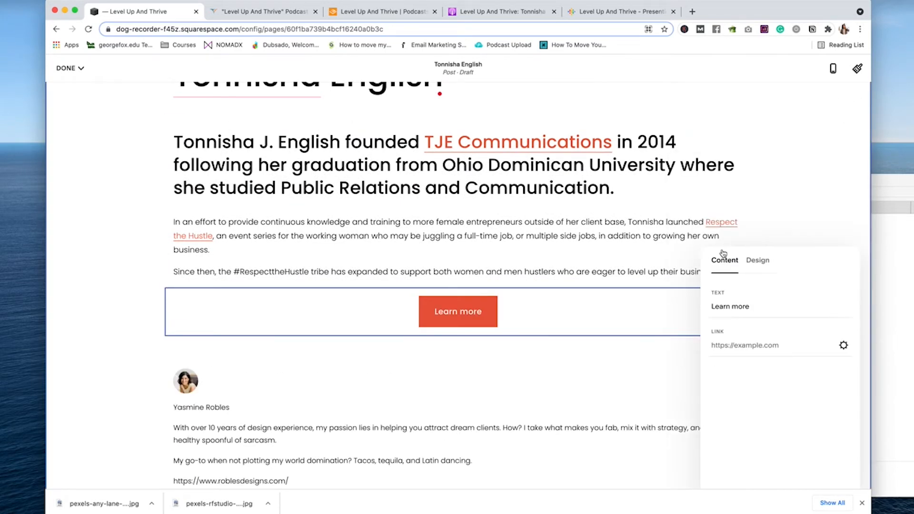
{"action": "type", "text": "Listen"}
{"action": "key", "text": "BackSpace"}
{"action": "key", "text": "BackSpace"}
{"action": "key", "text": "BackSpace"}
{"action": "key", "text": "BackSpace"}
{"action": "key", "text": "BackSpace"}
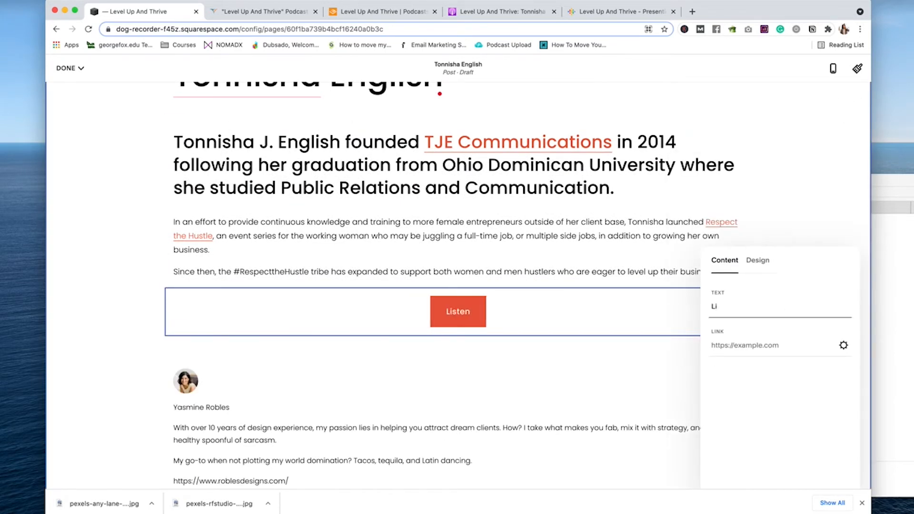
{"action": "type", "text": "ISTEN ON AUD"}
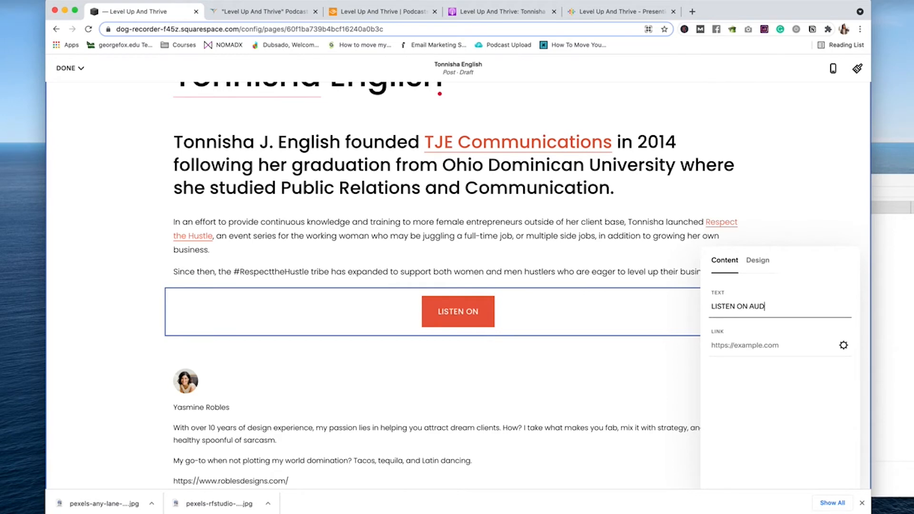
{"action": "type", "text": "IBLE"}
Step: Link the LISTEN ON AUDIBLE button to the podcast's Audible page address
{"action": "left_click", "coordinate": [410, 13]}
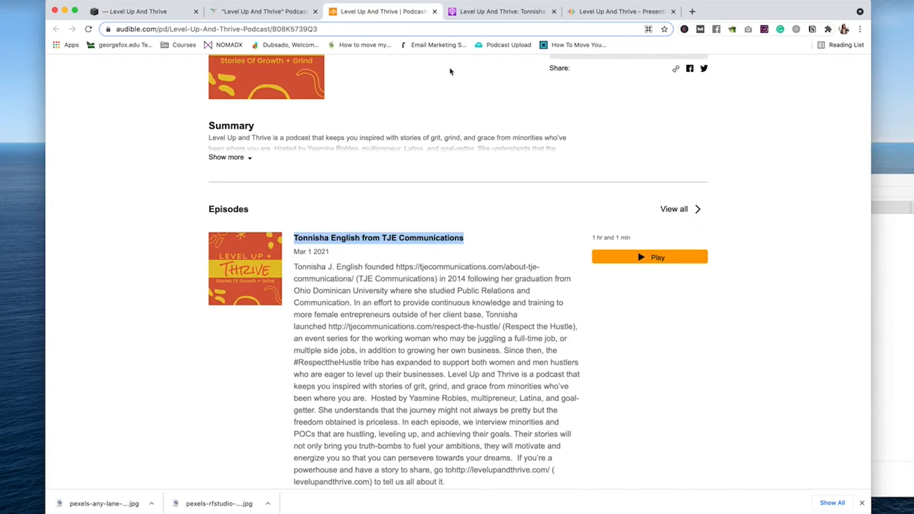
{"action": "left_click", "coordinate": [594, 298]}
{"action": "left_click", "coordinate": [339, 30]}
{"action": "left_click", "coordinate": [167, 15]}
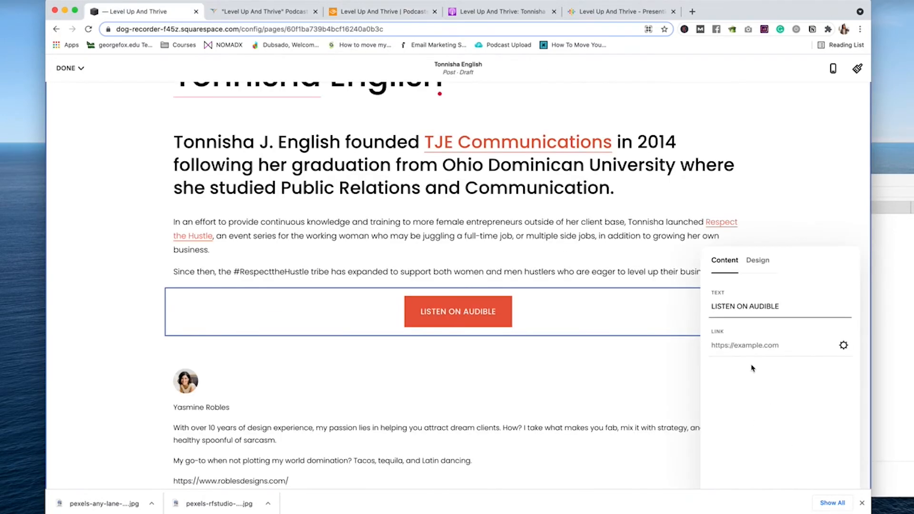
{"action": "left_click", "coordinate": [761, 345]}
{"action": "key", "text": "cmd+v"}
{"action": "left_click", "coordinate": [843, 345]}
{"action": "left_click", "coordinate": [258, 123]}
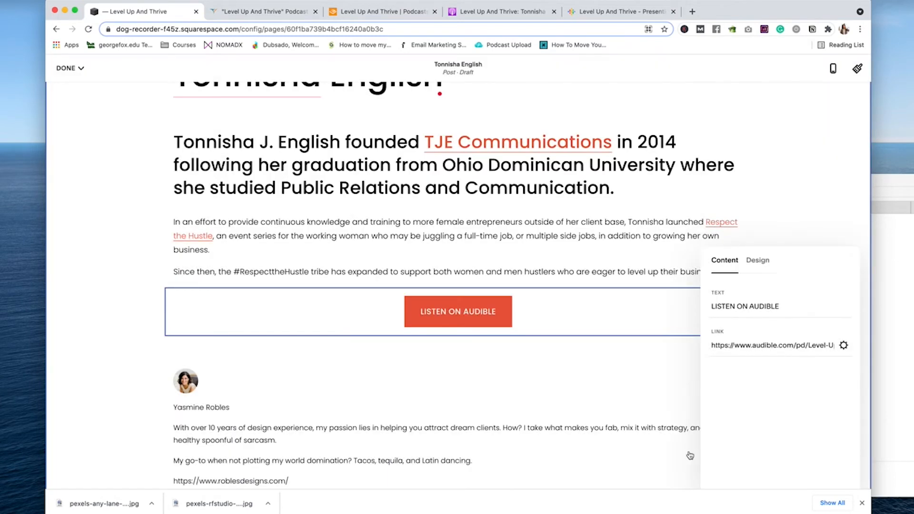
{"action": "left_click", "coordinate": [457, 281]}
Step: Add a second Button block labelled LISTEN ON APPLE in size L
{"action": "left_click", "coordinate": [457, 336]}
{"action": "left_click", "coordinate": [706, 301]}
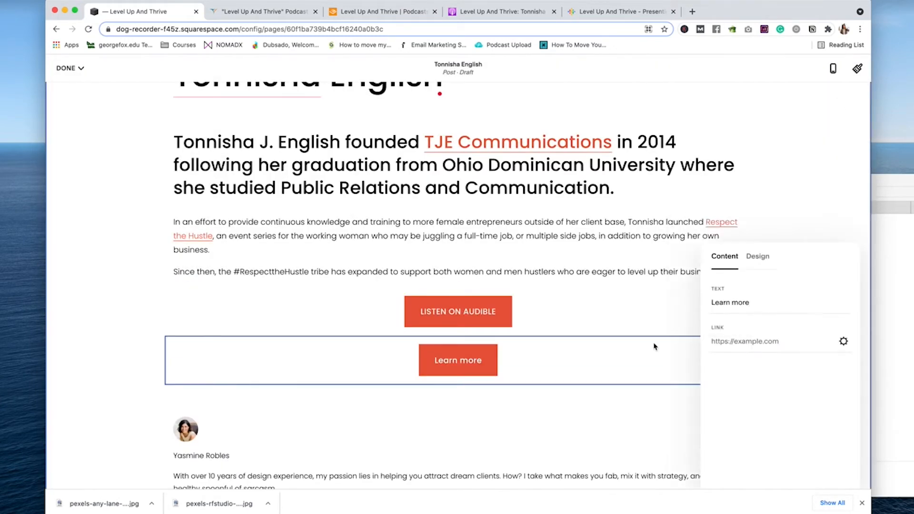
{"action": "type", "text": "LISTEN ON APPLE"}
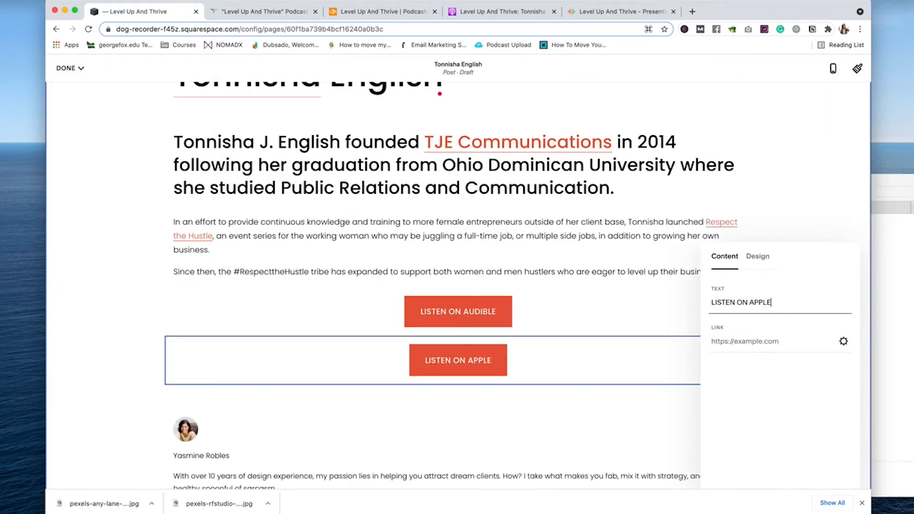
{"action": "left_click", "coordinate": [757, 256]}
{"action": "left_click", "coordinate": [778, 296]}
{"action": "left_click", "coordinate": [721, 267]}
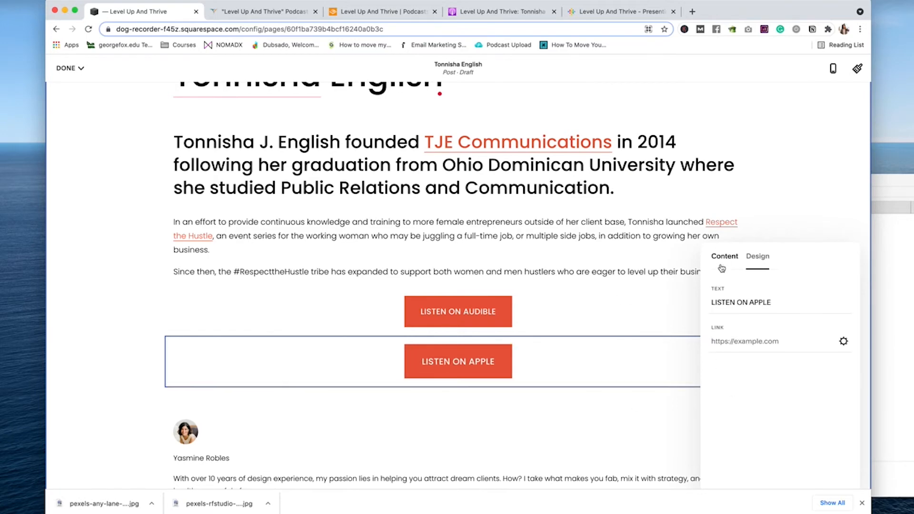
Step: Link the LISTEN ON APPLE button to the Apple Podcasts episode page
{"action": "left_click", "coordinate": [497, 11]}
{"action": "left_click", "coordinate": [476, 29]}
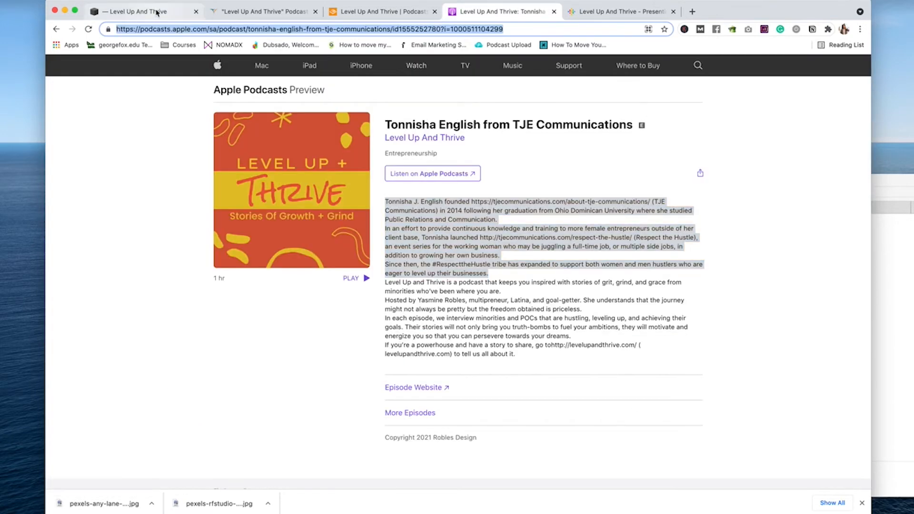
{"action": "left_click", "coordinate": [138, 12]}
{"action": "left_click", "coordinate": [754, 341]}
{"action": "key", "text": "cmd+v"}
{"action": "left_click", "coordinate": [843, 341]}
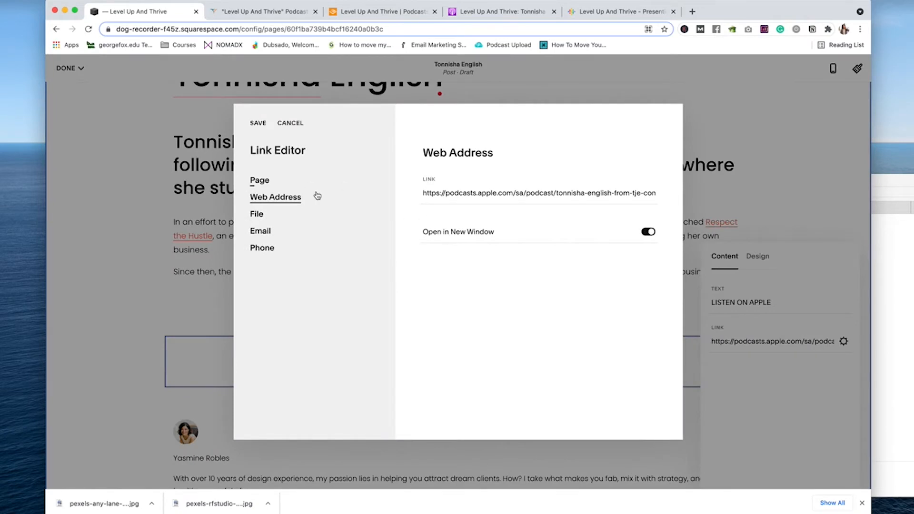
{"action": "left_click", "coordinate": [257, 123]}
Step: Place the Apple button beside the Audible button and set Audible to size L
{"action": "left_click_drag", "start_coordinate": [458, 361], "coordinate": [717, 312]}
{"action": "left_click", "coordinate": [345, 313]}
{"action": "left_click", "coordinate": [518, 260]}
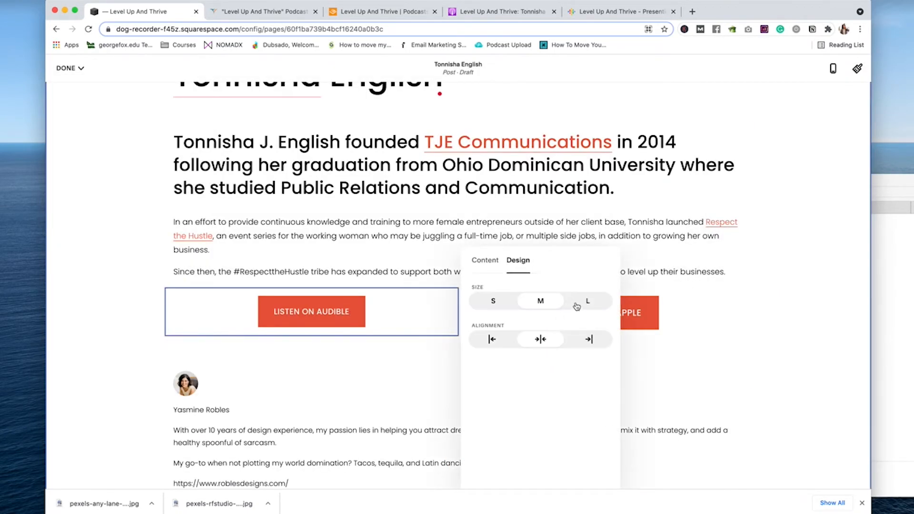
{"action": "left_click", "coordinate": [578, 302]}
{"action": "left_click", "coordinate": [547, 402]}
{"action": "scroll", "coordinate": [491, 347], "scroll_direction": "up", "scroll_amount": 2}
{"action": "scroll", "coordinate": [488, 344], "scroll_direction": "down", "scroll_amount": 4}
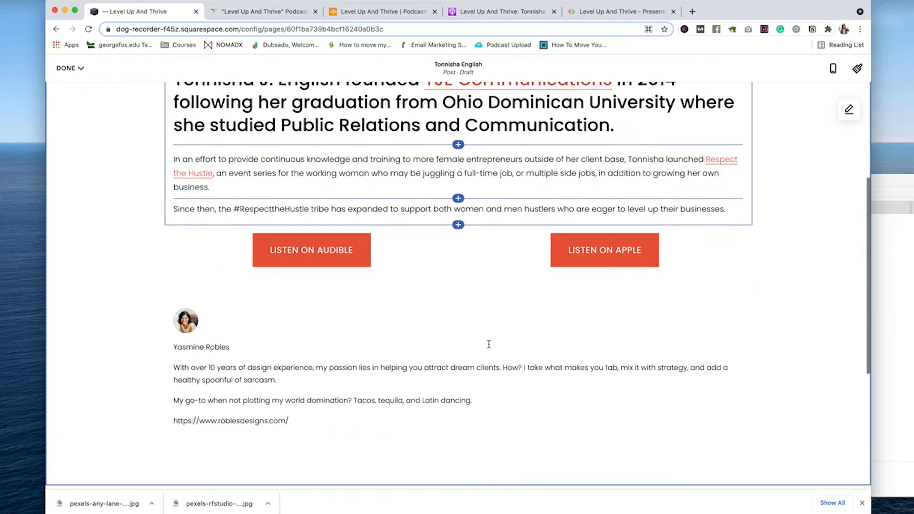
{"action": "scroll", "coordinate": [489, 345], "scroll_direction": "down", "scroll_amount": 4}
{"action": "scroll", "coordinate": [359, 350], "scroll_direction": "up", "scroll_amount": 5}
Step: In the post's layout settings, hide the date and keep the author byline shown
{"action": "scroll", "coordinate": [363, 358], "scroll_direction": "down", "scroll_amount": 1}
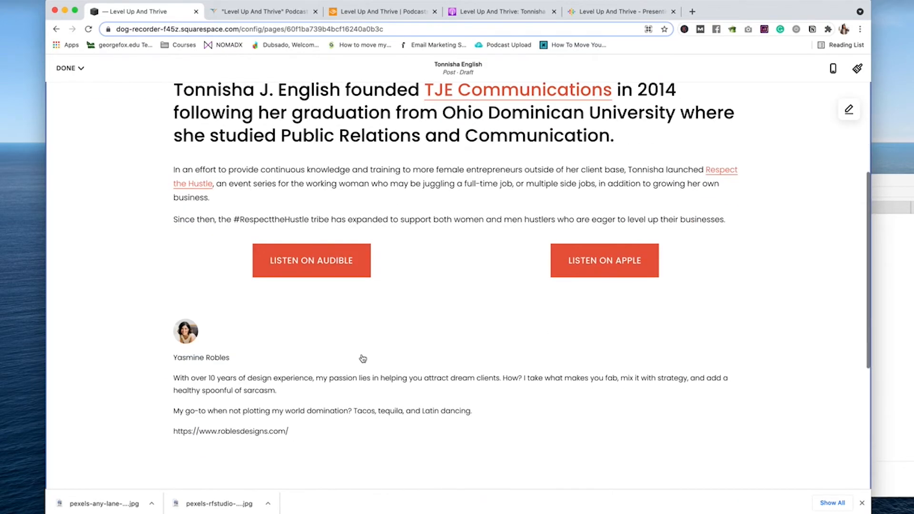
{"action": "scroll", "coordinate": [363, 359], "scroll_direction": "up", "scroll_amount": 4}
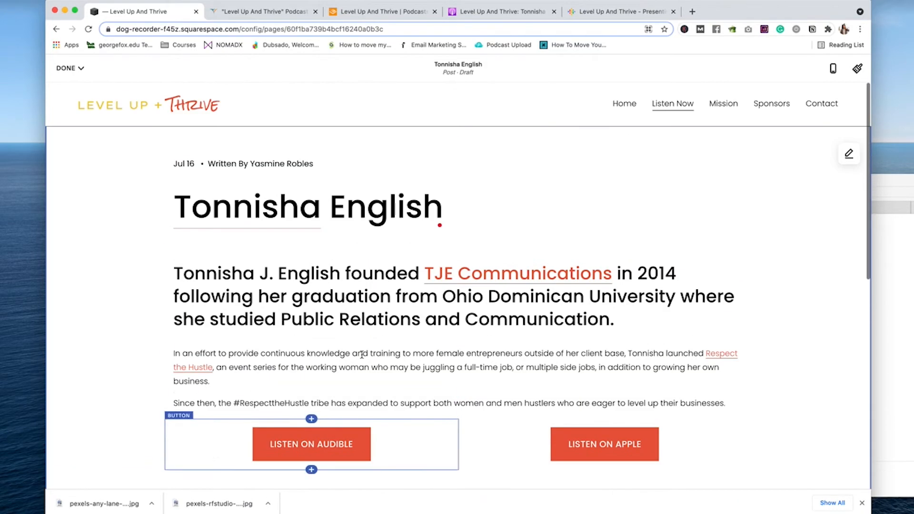
{"action": "left_click", "coordinate": [839, 155]}
{"action": "scroll", "coordinate": [822, 234], "scroll_direction": "down", "scroll_amount": 1}
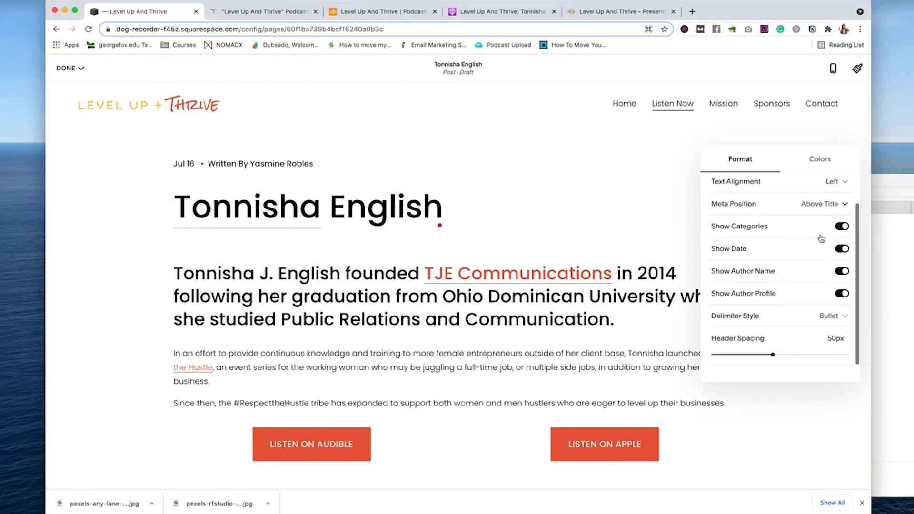
{"action": "left_click", "coordinate": [842, 275]}
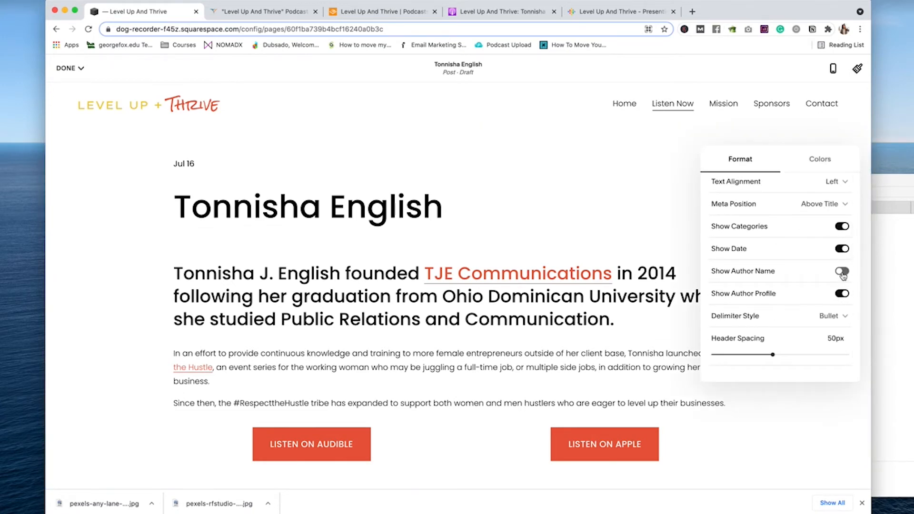
{"action": "left_click", "coordinate": [841, 274]}
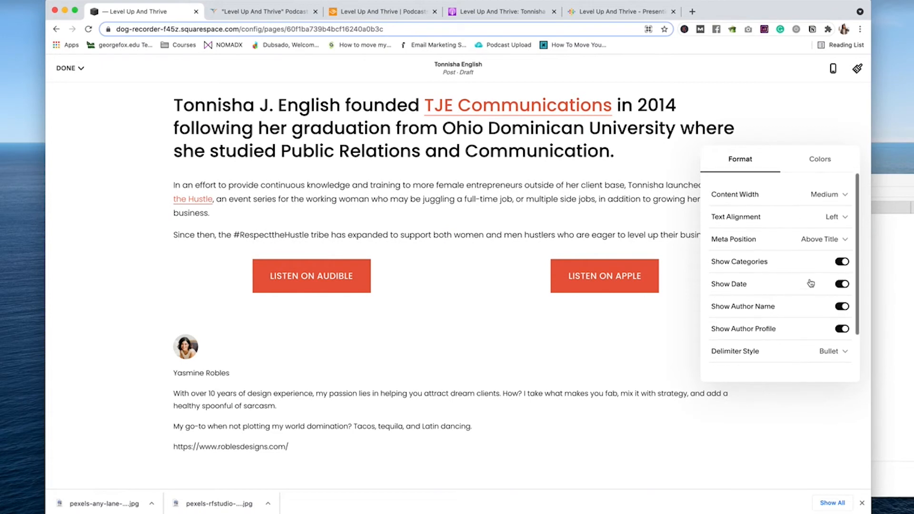
{"action": "left_click", "coordinate": [841, 284]}
Step: Set the post's Content Width to Narrow
{"action": "left_click", "coordinate": [828, 195]}
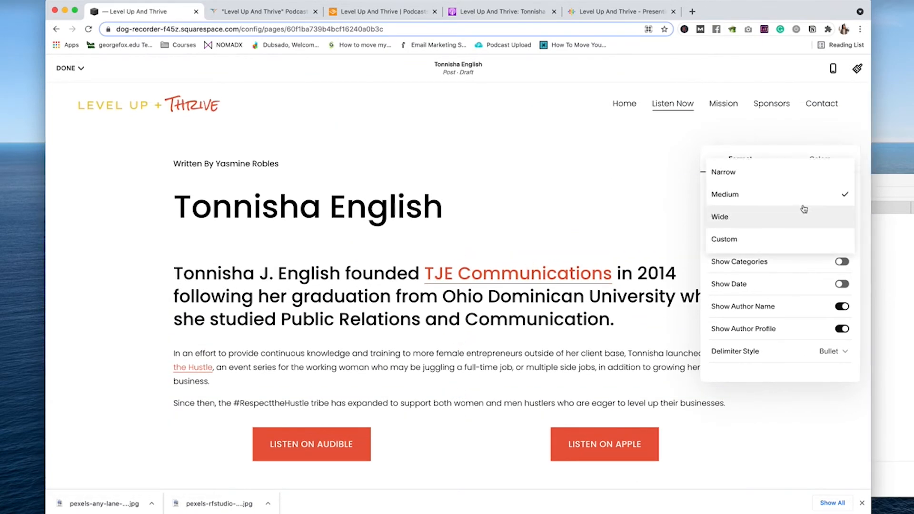
{"action": "left_click", "coordinate": [778, 178]}
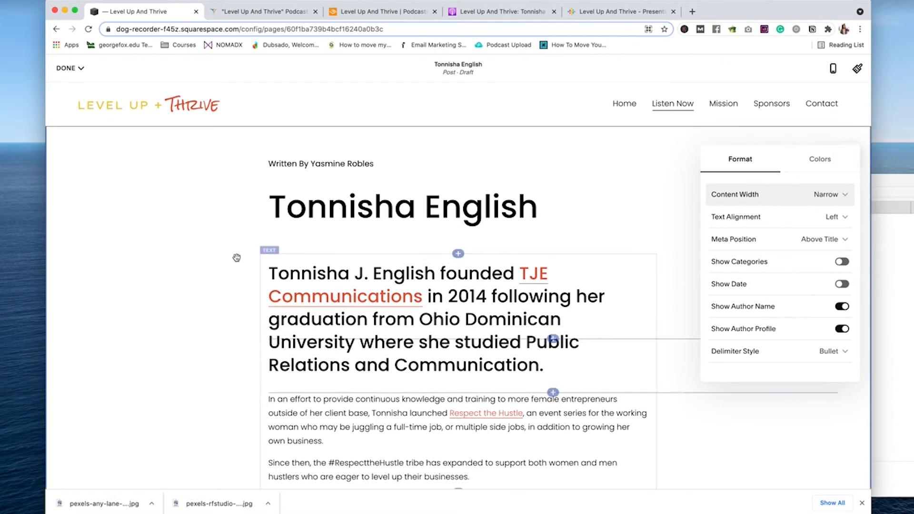
{"action": "left_click", "coordinate": [278, 170]}
{"action": "scroll", "coordinate": [476, 171], "scroll_direction": "down", "scroll_amount": 15}
{"action": "scroll", "coordinate": [522, 189], "scroll_direction": "up", "scroll_amount": 15}
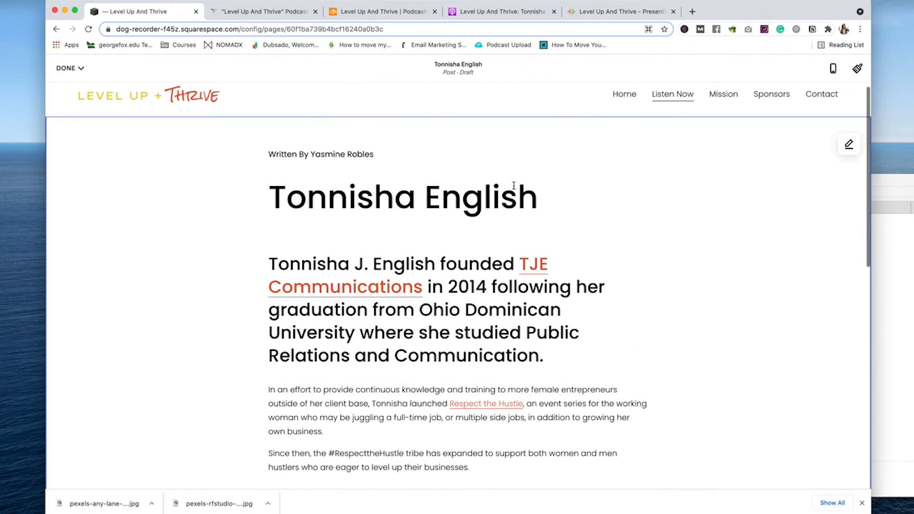
{"action": "left_click", "coordinate": [849, 145]}
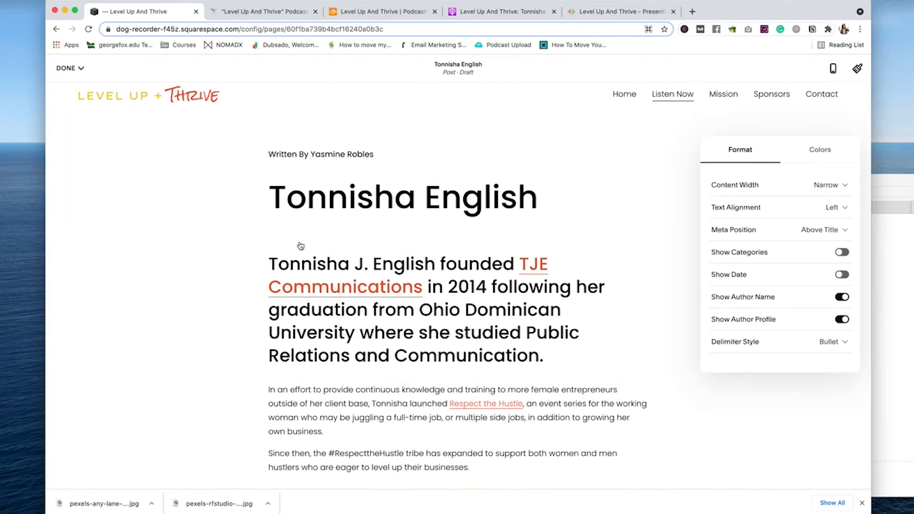
{"action": "scroll", "coordinate": [301, 246], "scroll_direction": "down", "scroll_amount": 5}
{"action": "scroll", "coordinate": [300, 245], "scroll_direction": "up", "scroll_amount": 5}
Step: Append '| Columbus, Ohio Small Business Owner' to the post title
{"action": "left_click", "coordinate": [534, 183]}
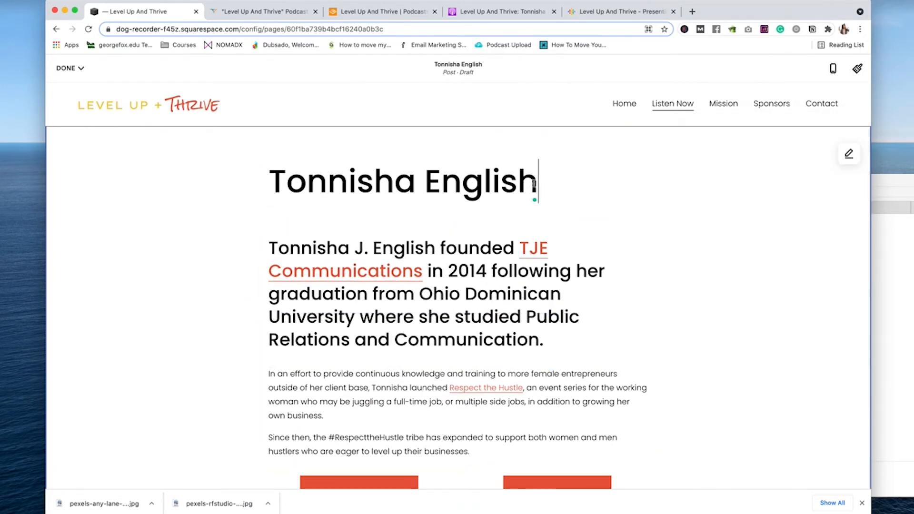
{"action": "type", "text": "Columbus "}
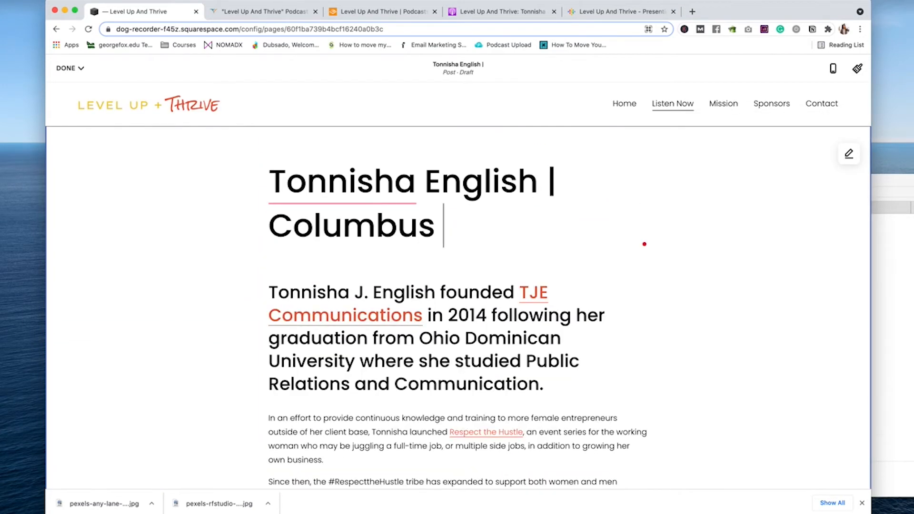
{"action": "type", "text": " oh"}
{"action": "key", "text": "BackSpace"}
{"action": "key", "text": "BackSpace"}
{"action": "type", "text": "Ohio Bu"}
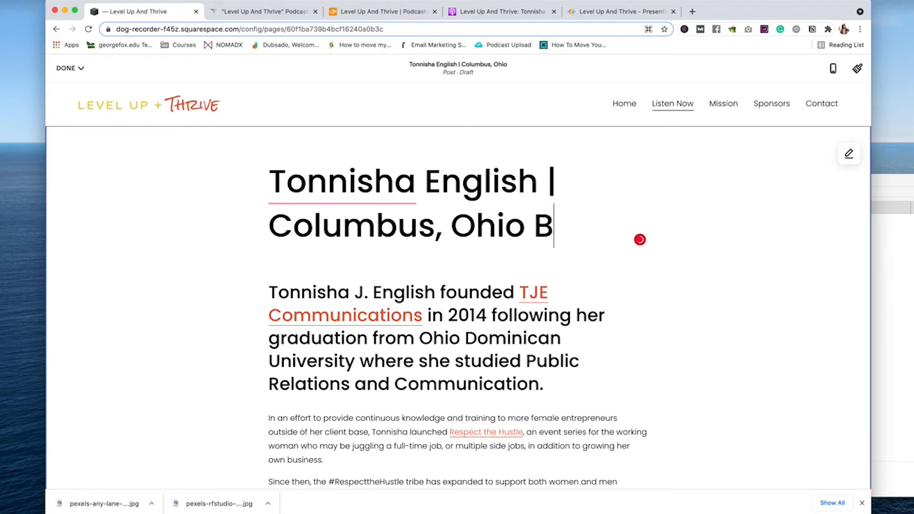
{"action": "key", "text": "BackSpace"}
{"action": "key", "text": "BackSpace"}
{"action": "type", "text": "Small Business On"}
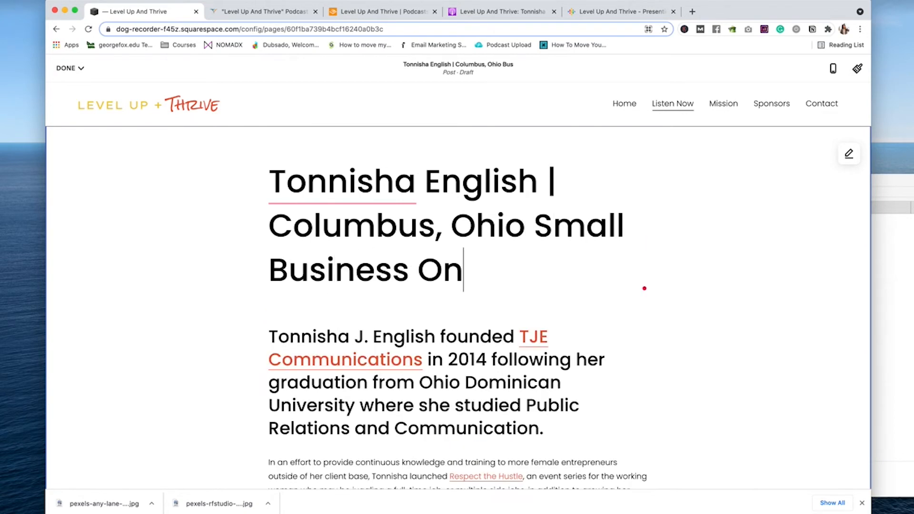
{"action": "key", "text": "BackSpace"}
{"action": "type", "text": "wner"}
{"action": "left_click_drag", "start_coordinate": [522, 270], "coordinate": [251, 220]}
{"action": "left_click", "coordinate": [232, 213]}
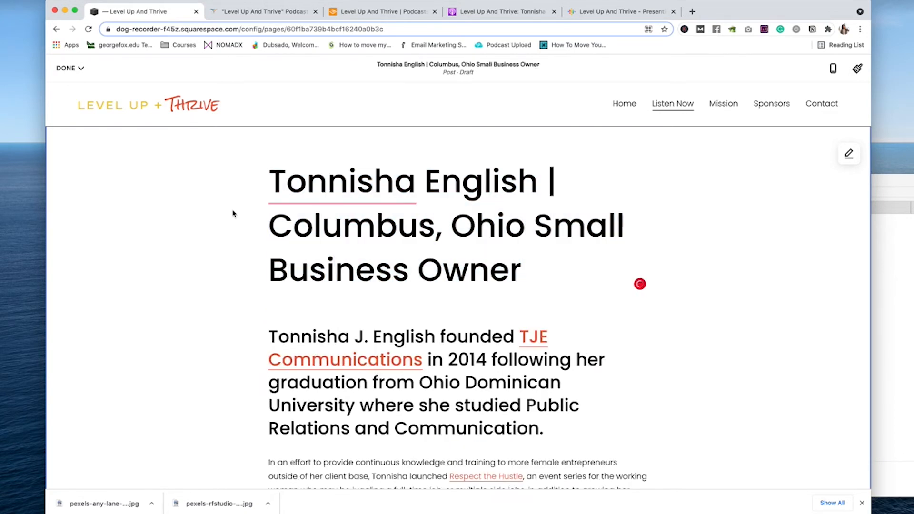
Step: Publish the edited guest post from the Done menu
{"action": "left_click", "coordinate": [228, 11]}
{"action": "left_click", "coordinate": [143, 12]}
{"action": "left_click", "coordinate": [76, 68]}
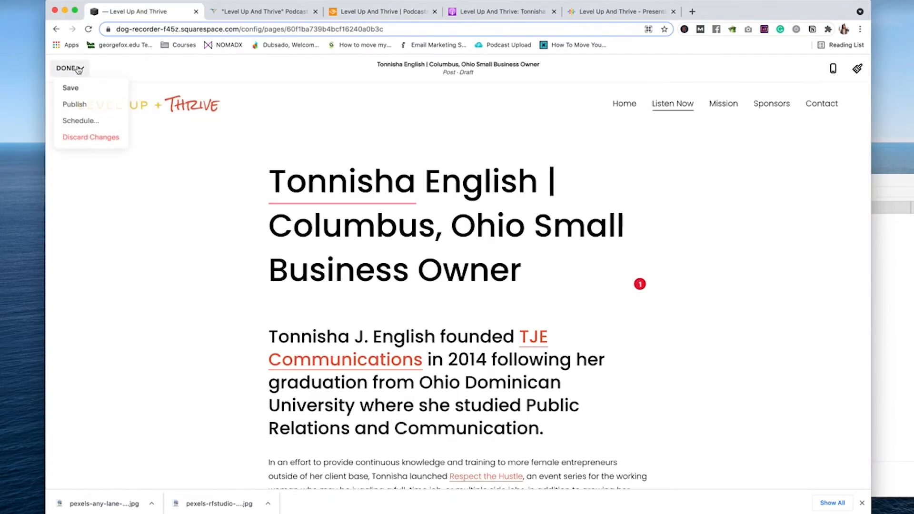
{"action": "left_click", "coordinate": [72, 104]}
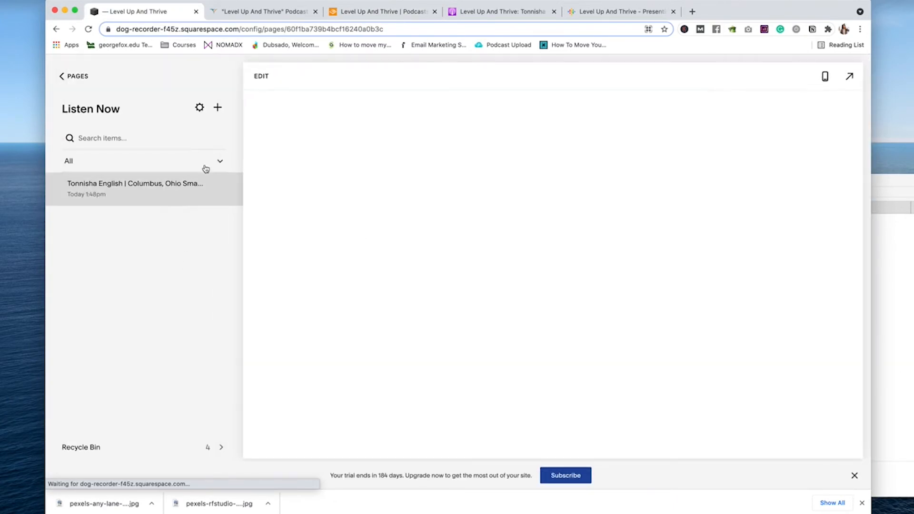
Step: Open the blog post settings and go to the Options section
{"action": "left_click", "coordinate": [217, 189]}
{"action": "left_click", "coordinate": [233, 210]}
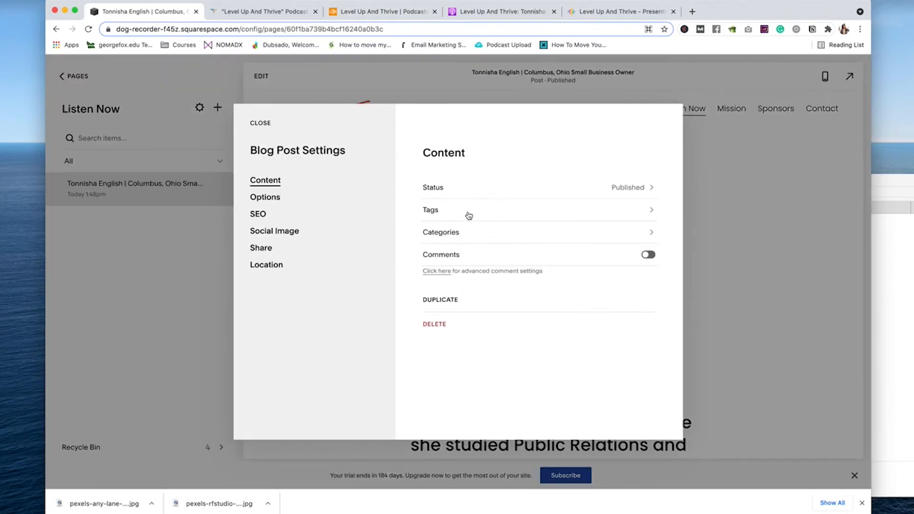
{"action": "left_click", "coordinate": [458, 236]}
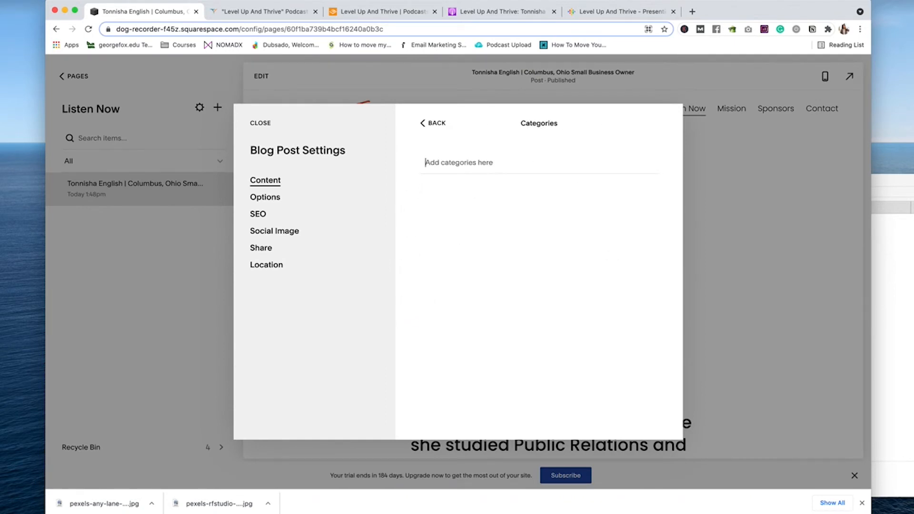
{"action": "left_click", "coordinate": [434, 123]}
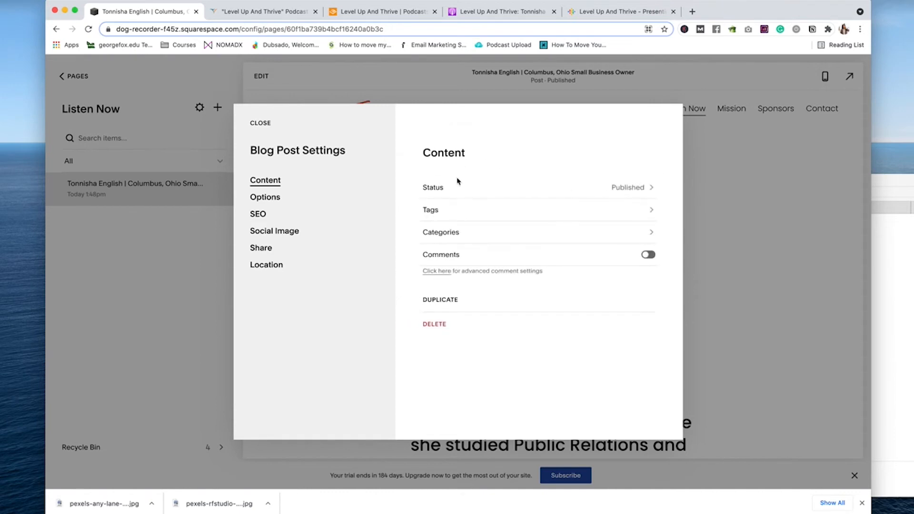
{"action": "left_click", "coordinate": [265, 197]}
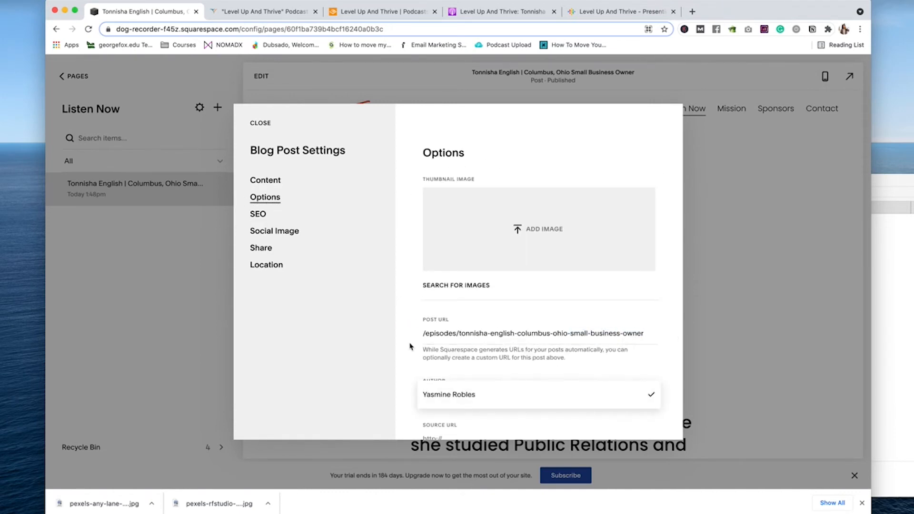
{"action": "scroll", "coordinate": [497, 309], "scroll_direction": "down", "scroll_amount": 5}
Step: Paste the Apple Podcasts Respect the Hustle description into Excerpt, minus the link, then pick a thumbnail file
{"action": "key", "text": "super+4"}
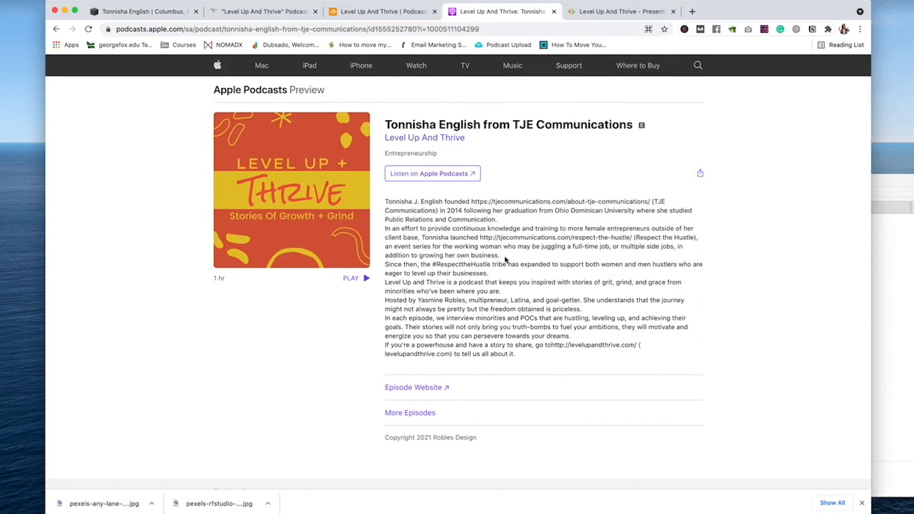
{"action": "left_click_drag", "start_coordinate": [505, 259], "coordinate": [383, 230]}
{"action": "key", "text": "super+c"}
{"action": "left_click", "coordinate": [262, 11]}
{"action": "left_click", "coordinate": [143, 11]}
{"action": "left_click", "coordinate": [498, 339]}
{"action": "key", "text": "super+v"}
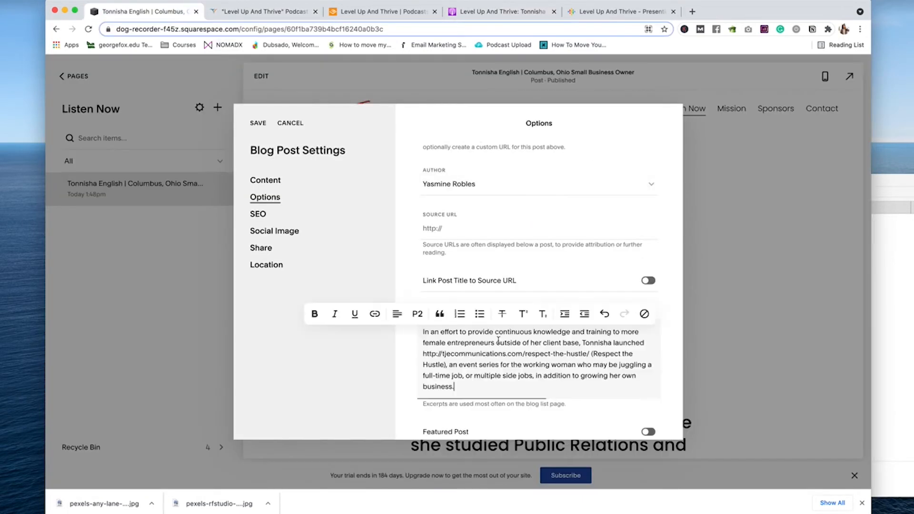
{"action": "left_click_drag", "start_coordinate": [423, 354], "coordinate": [593, 354]}
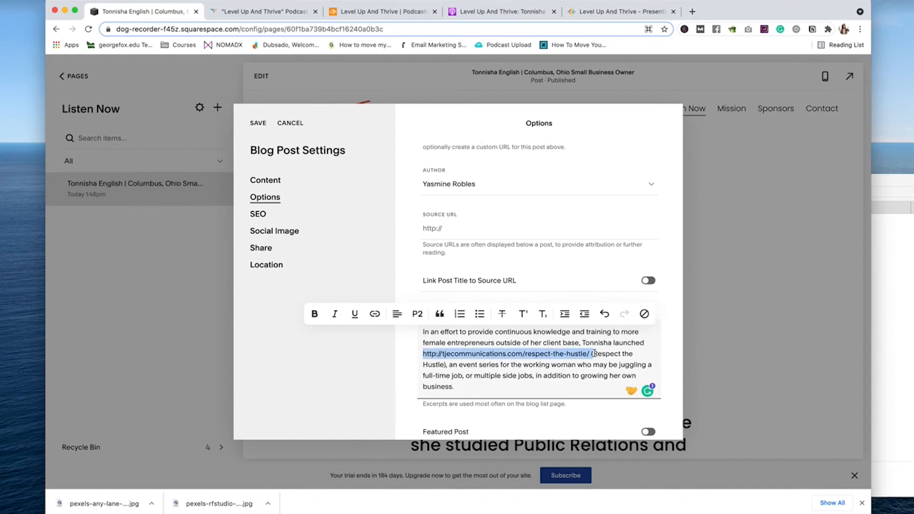
{"action": "key", "text": "BackSpace"}
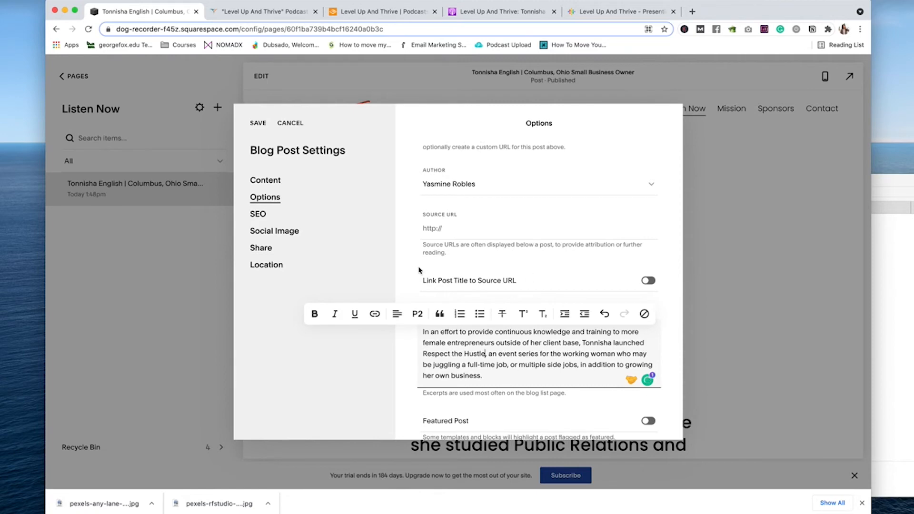
{"action": "scroll", "coordinate": [524, 286], "scroll_direction": "up", "scroll_amount": 5}
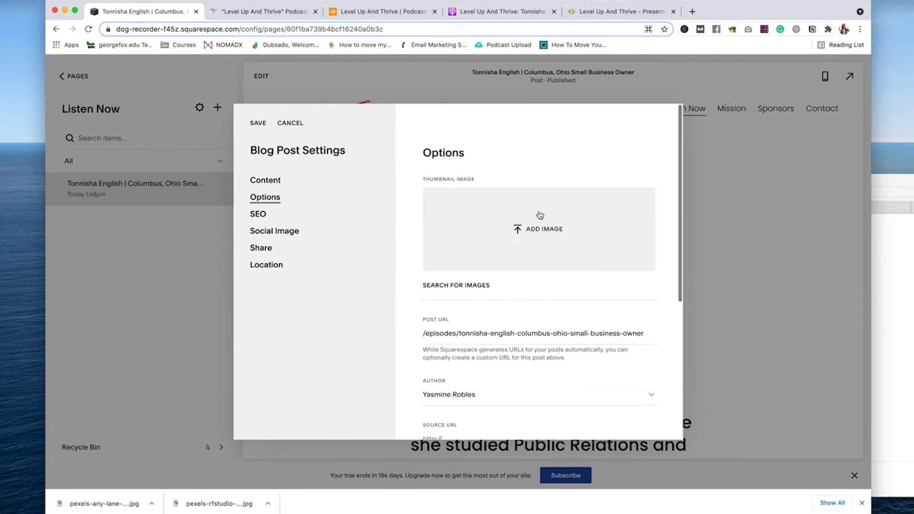
{"action": "left_click", "coordinate": [535, 217]}
Step: Set the headshot PNG from Marketing > 1 CONTENT > Podcast > Episodes > Published > Episode 12 as thumbnail and save
{"action": "left_click", "coordinate": [571, 209]}
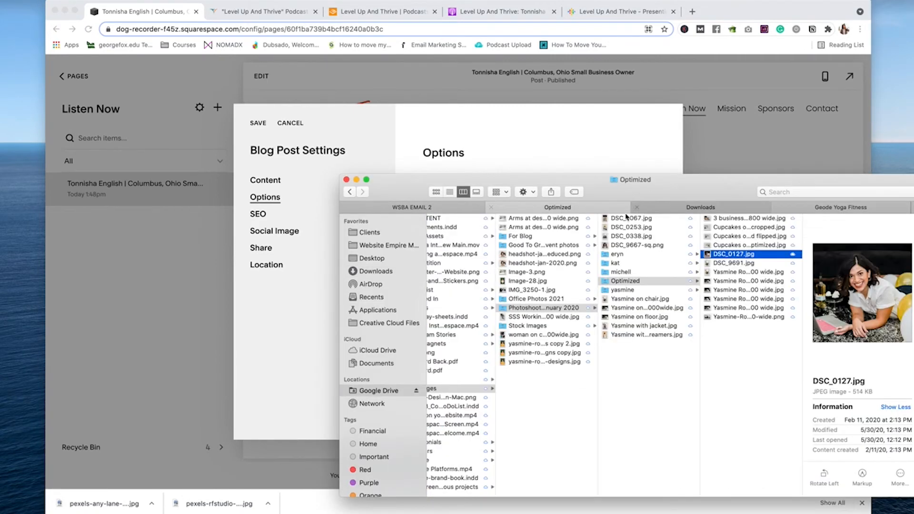
{"action": "scroll", "coordinate": [577, 247], "scroll_direction": "left", "scroll_amount": 3}
{"action": "left_click", "coordinate": [591, 218]}
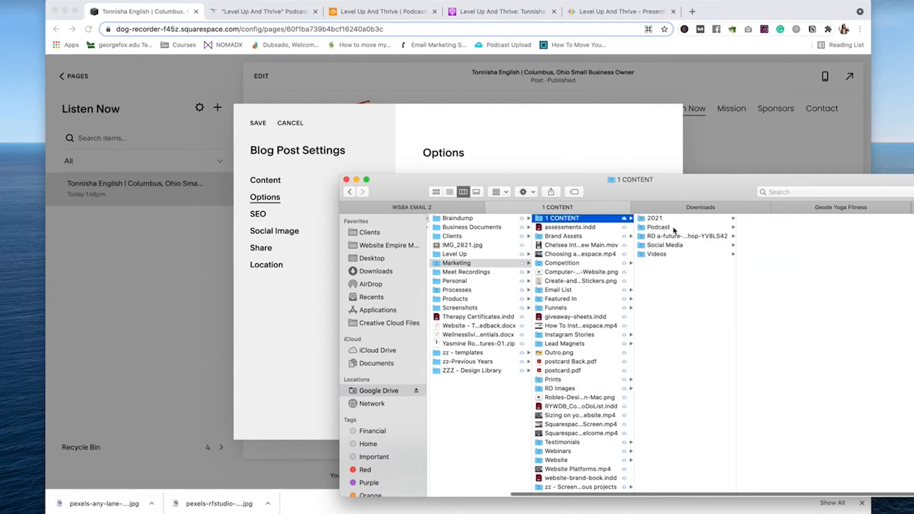
{"action": "left_click", "coordinate": [671, 228]}
{"action": "left_click", "coordinate": [667, 245]}
{"action": "left_click", "coordinate": [670, 228]}
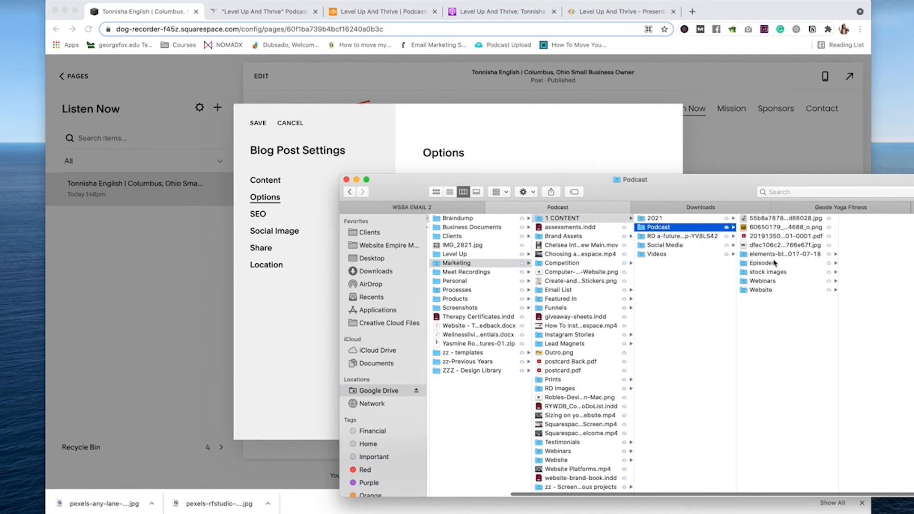
{"action": "left_click", "coordinate": [780, 263]}
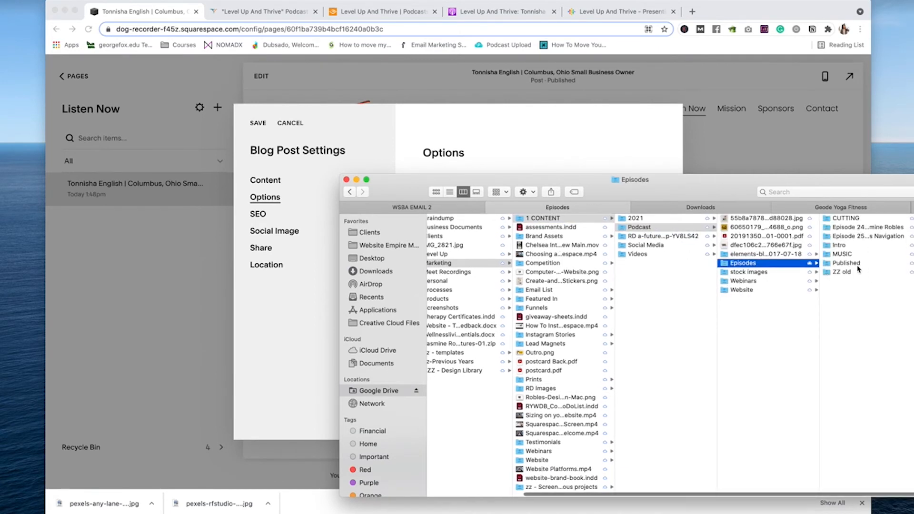
{"action": "left_click", "coordinate": [856, 271]}
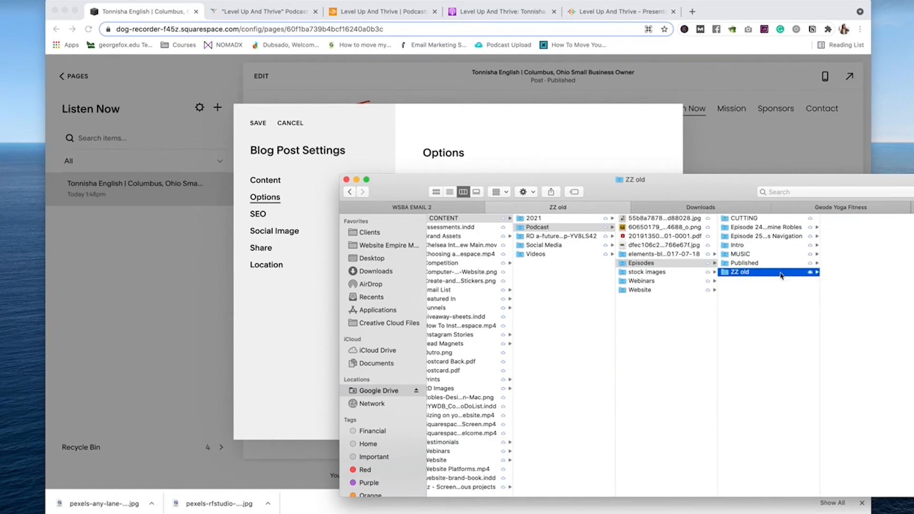
{"action": "left_click", "coordinate": [757, 264]}
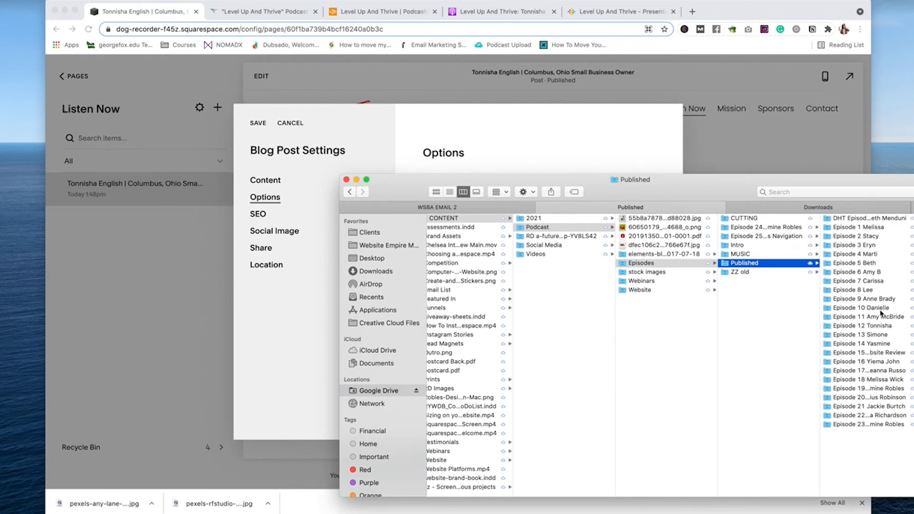
{"action": "left_click", "coordinate": [857, 326]}
{"action": "left_click", "coordinate": [857, 289]}
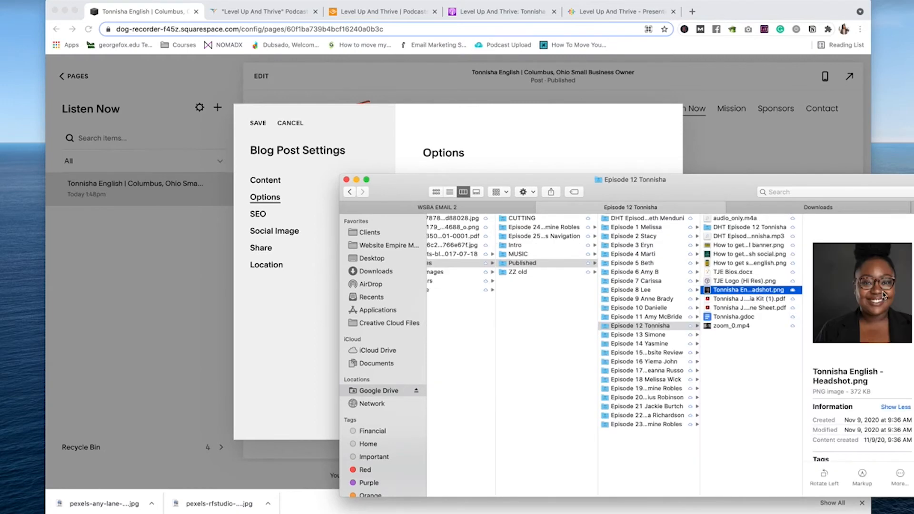
{"action": "left_click_drag", "start_coordinate": [856, 289], "coordinate": [522, 235]}
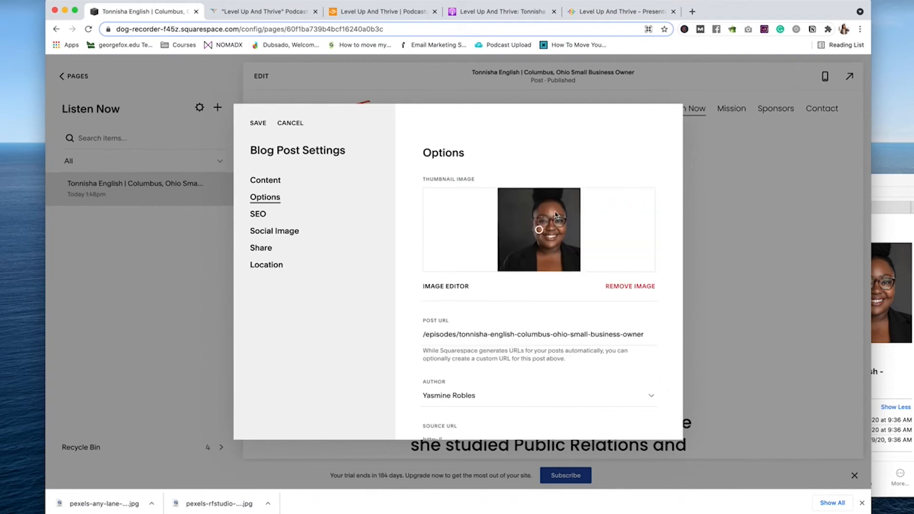
{"action": "left_click", "coordinate": [258, 124]}
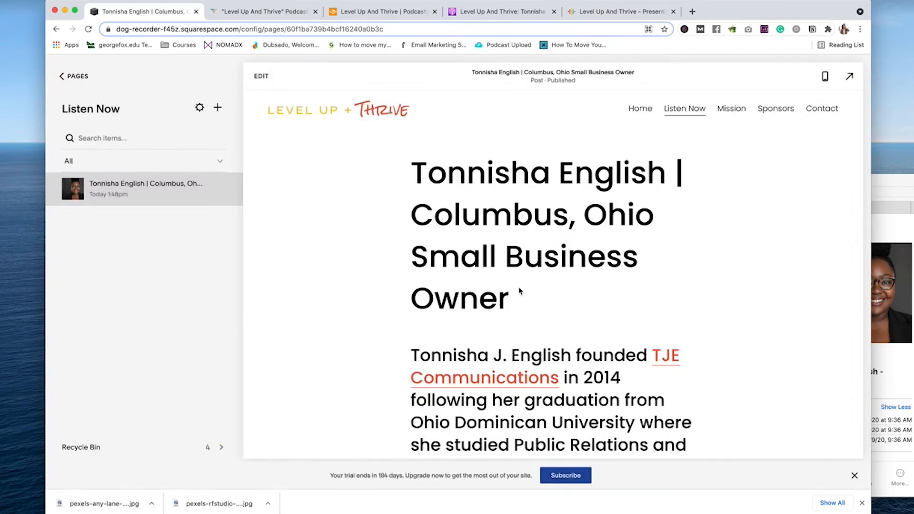
Step: Preview the home page full-screen to check the podcast section
{"action": "scroll", "coordinate": [519, 291], "scroll_direction": "down", "scroll_amount": 15}
{"action": "scroll", "coordinate": [519, 244], "scroll_direction": "up", "scroll_amount": 15}
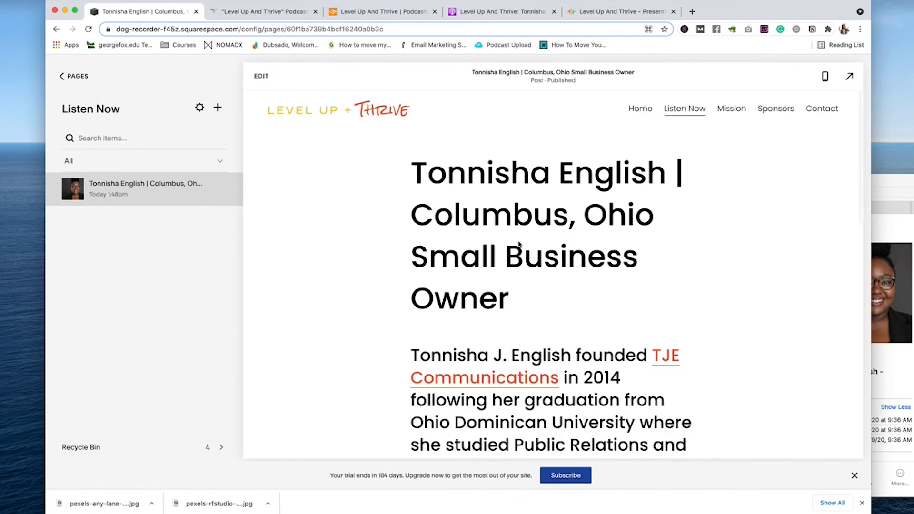
{"action": "left_click", "coordinate": [68, 77]}
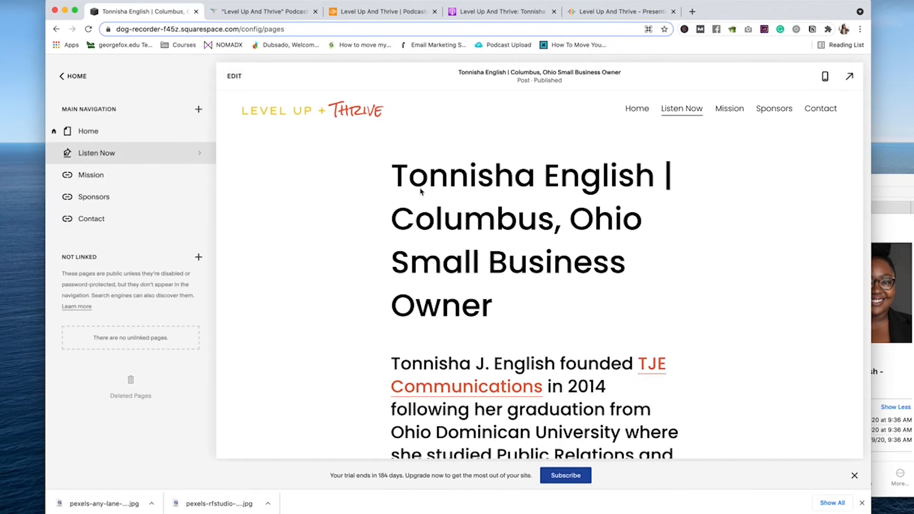
{"action": "scroll", "coordinate": [420, 191], "scroll_direction": "down", "scroll_amount": 15}
{"action": "scroll", "coordinate": [420, 191], "scroll_direction": "up", "scroll_amount": 15}
{"action": "left_click", "coordinate": [849, 76]}
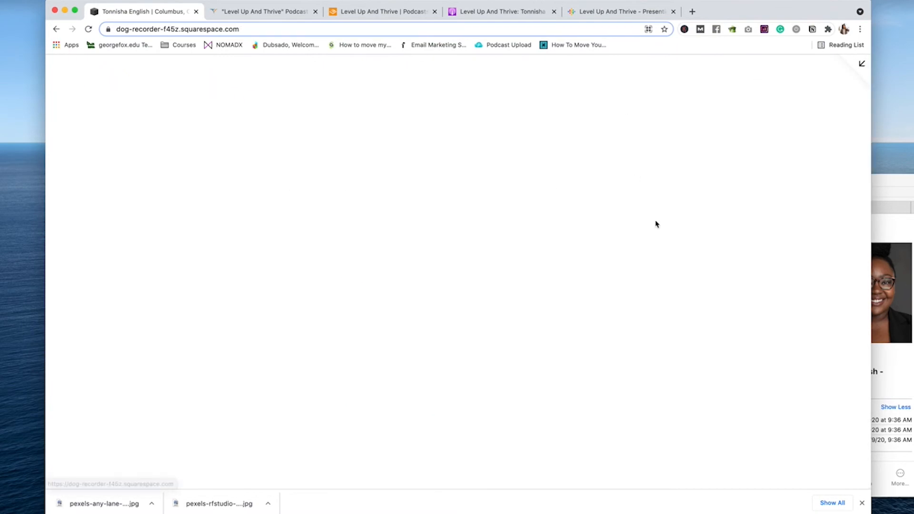
{"action": "scroll", "coordinate": [659, 245], "scroll_direction": "down", "scroll_amount": 15}
{"action": "scroll", "coordinate": [227, 253], "scroll_direction": "up", "scroll_amount": 8}
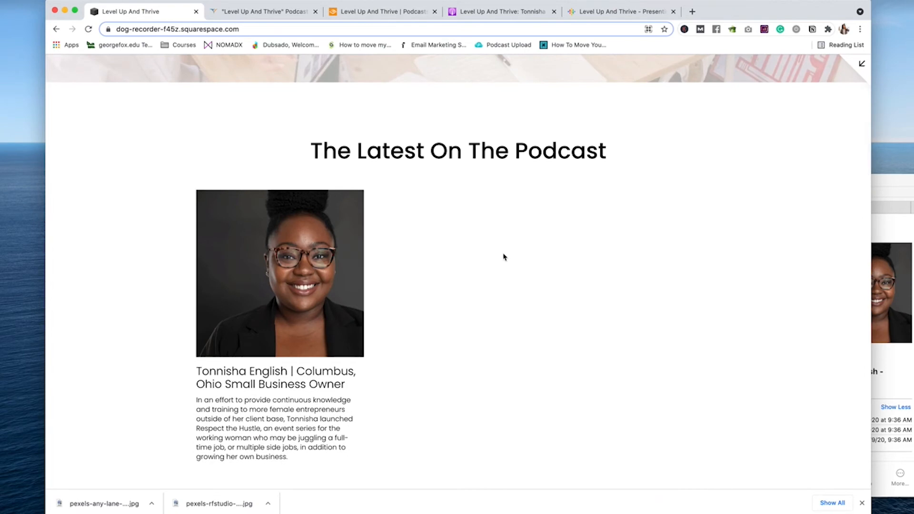
{"action": "scroll", "coordinate": [214, 241], "scroll_direction": "down", "scroll_amount": 1}
{"action": "scroll", "coordinate": [151, 67], "scroll_direction": "up", "scroll_amount": 3}
{"action": "key", "text": "Escape"}
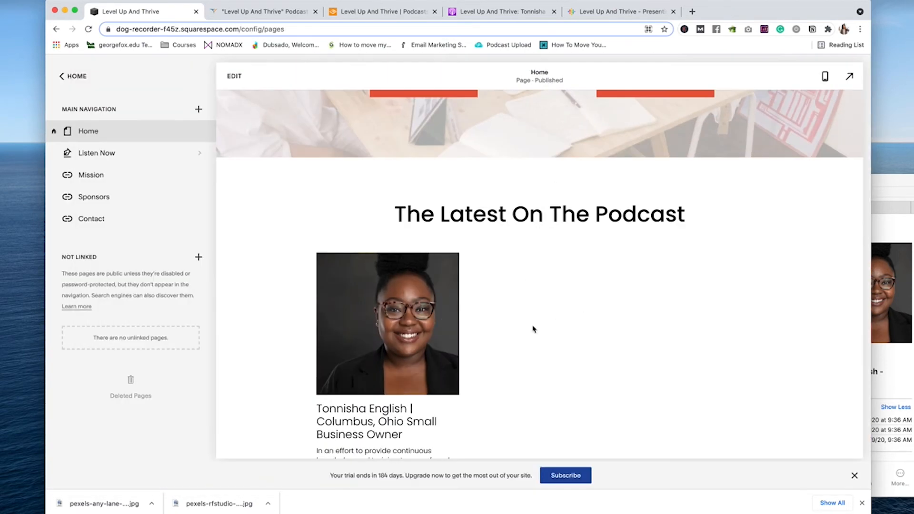
{"action": "scroll", "coordinate": [533, 329], "scroll_direction": "down", "scroll_amount": 1}
Step: Turn on the Read More link in the Summary block's Design settings and save the home page
{"action": "left_click", "coordinate": [499, 277]}
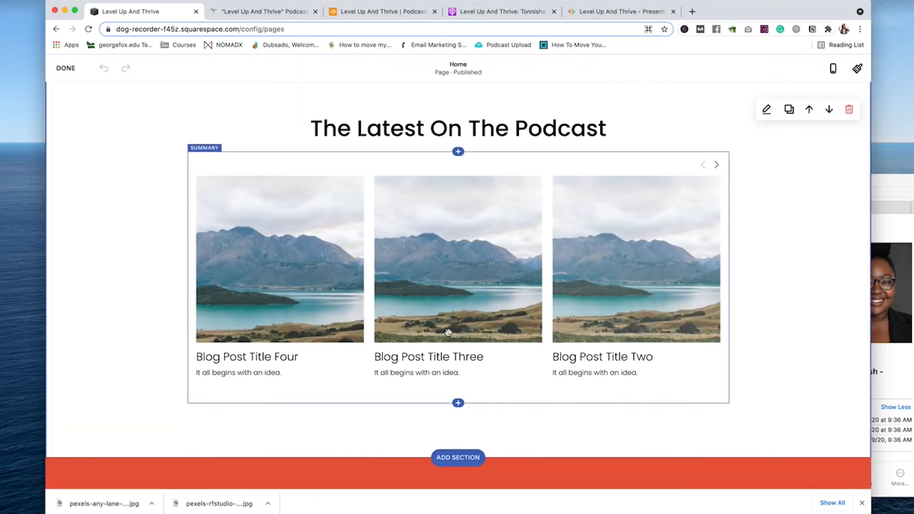
{"action": "left_click", "coordinate": [248, 138]}
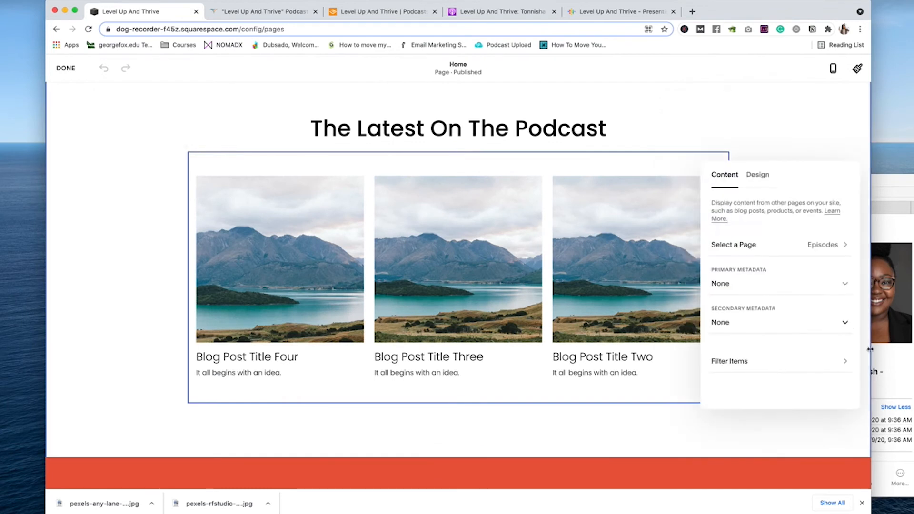
{"action": "left_click", "coordinate": [757, 174]}
{"action": "scroll", "coordinate": [798, 352], "scroll_direction": "down", "scroll_amount": 5}
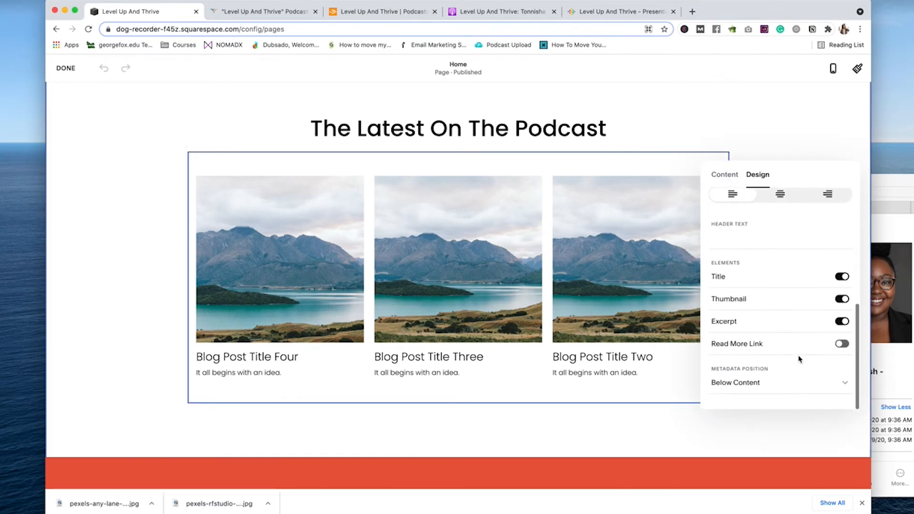
{"action": "left_click", "coordinate": [842, 343]}
{"action": "left_click", "coordinate": [69, 68]}
{"action": "left_click", "coordinate": [71, 90]}
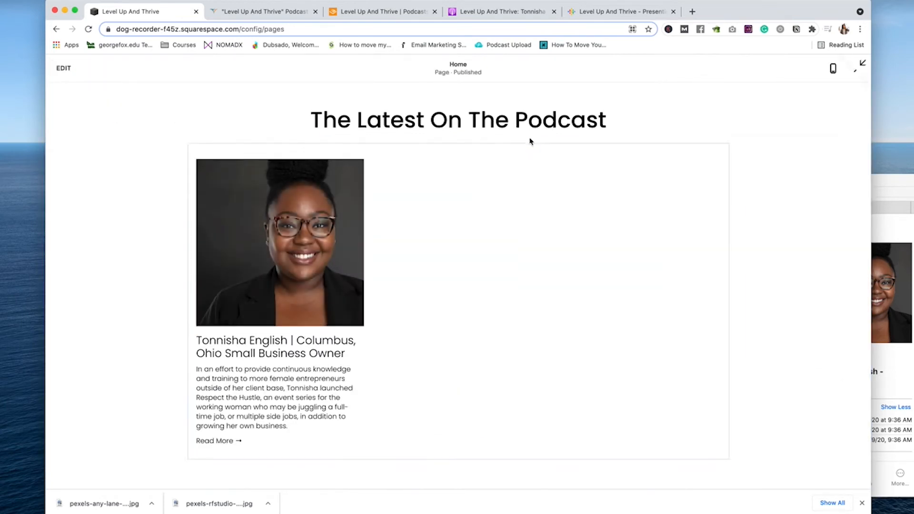
Step: Review the saved home page and close the Google Podcasts tab
{"action": "scroll", "coordinate": [724, 187], "scroll_direction": "down", "scroll_amount": 5}
{"action": "scroll", "coordinate": [725, 187], "scroll_direction": "down", "scroll_amount": 10}
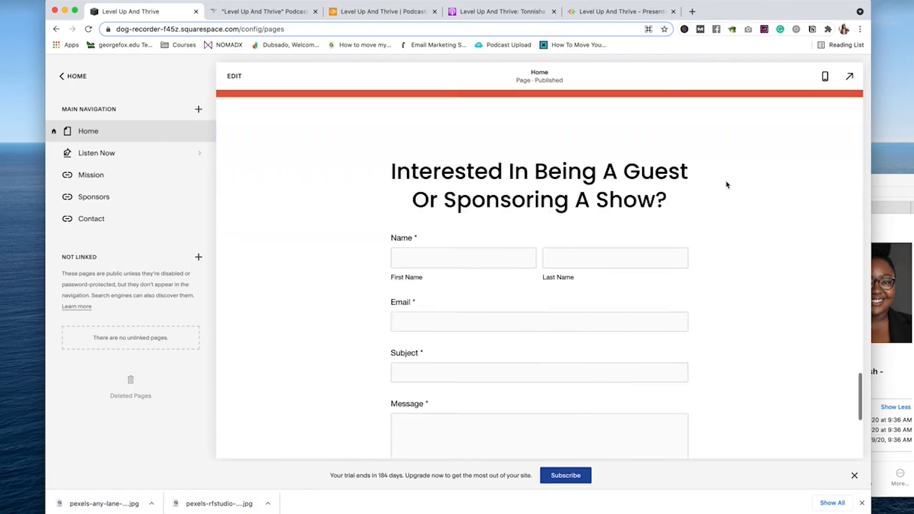
{"action": "scroll", "coordinate": [729, 183], "scroll_direction": "up", "scroll_amount": 20}
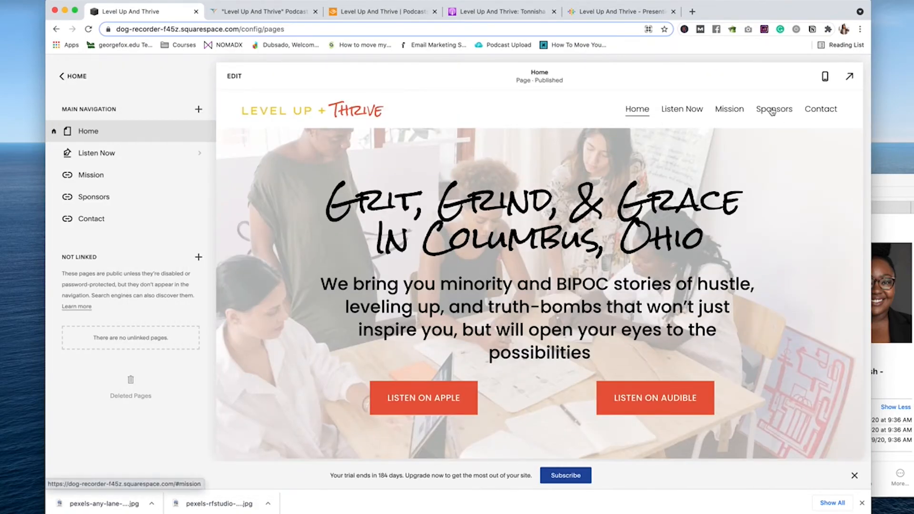
{"action": "left_click", "coordinate": [619, 11]}
{"action": "left_click", "coordinate": [673, 11]}
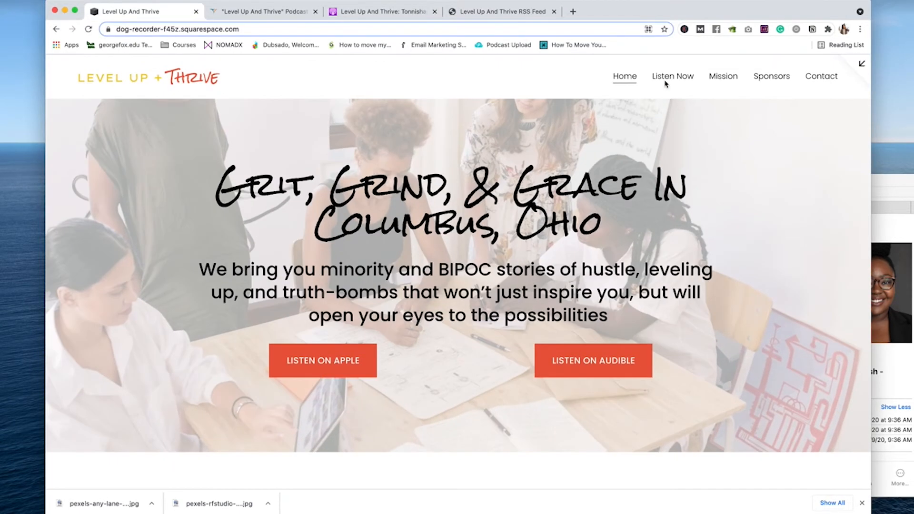
Step: Check the Listen Now posts, then open the Episodes page in edit mode from Pages
{"action": "left_click", "coordinate": [673, 77]}
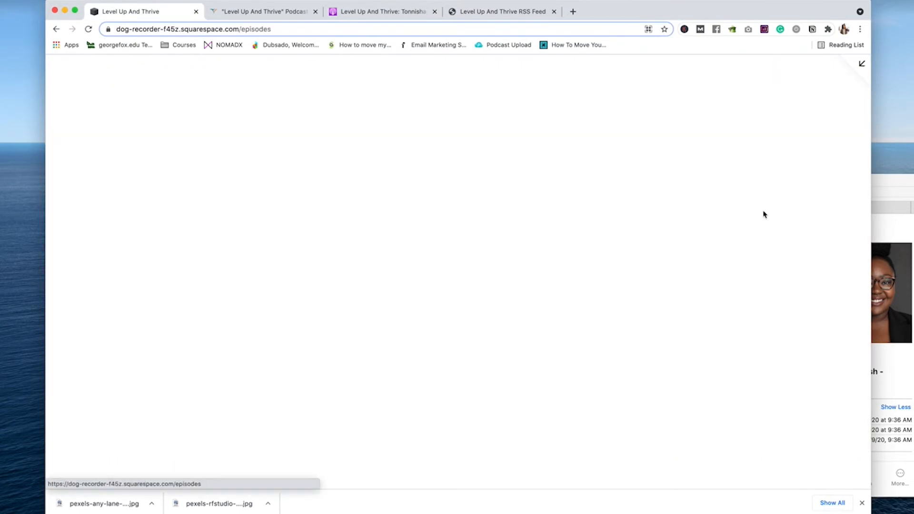
{"action": "scroll", "coordinate": [752, 219], "scroll_direction": "down", "scroll_amount": 15}
{"action": "scroll", "coordinate": [666, 143], "scroll_direction": "up", "scroll_amount": 15}
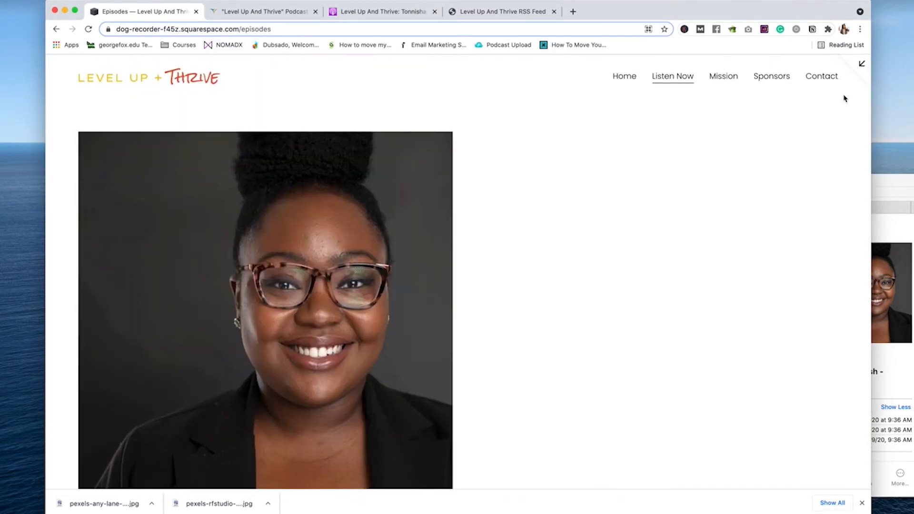
{"action": "left_click", "coordinate": [861, 63]}
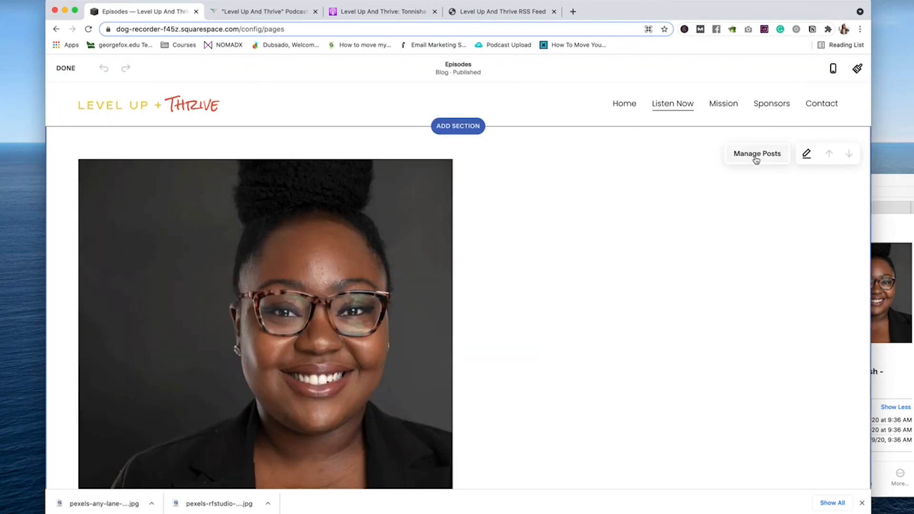
{"action": "left_click", "coordinate": [757, 157]}
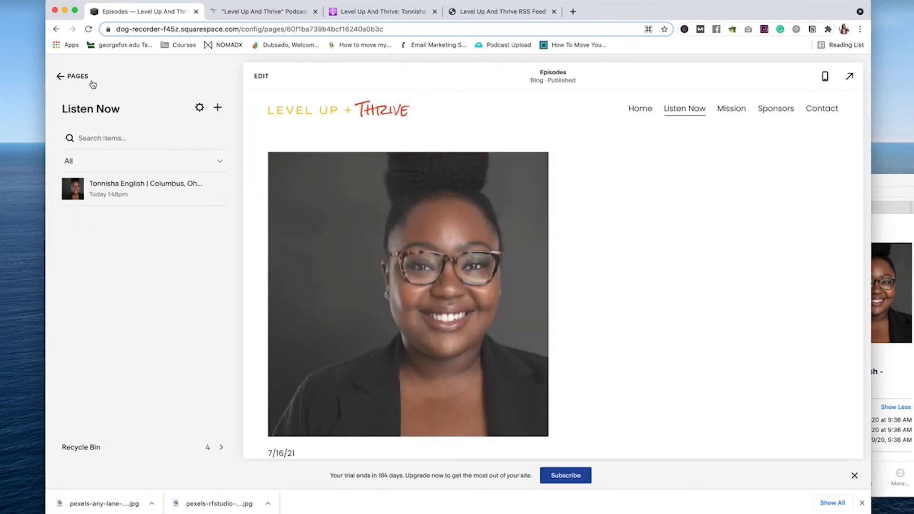
{"action": "left_click", "coordinate": [91, 82]}
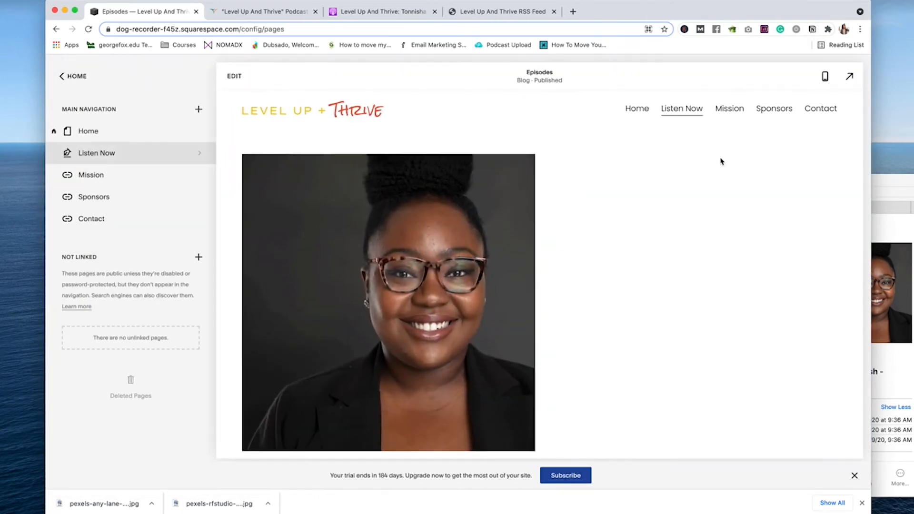
{"action": "left_click", "coordinate": [802, 146]}
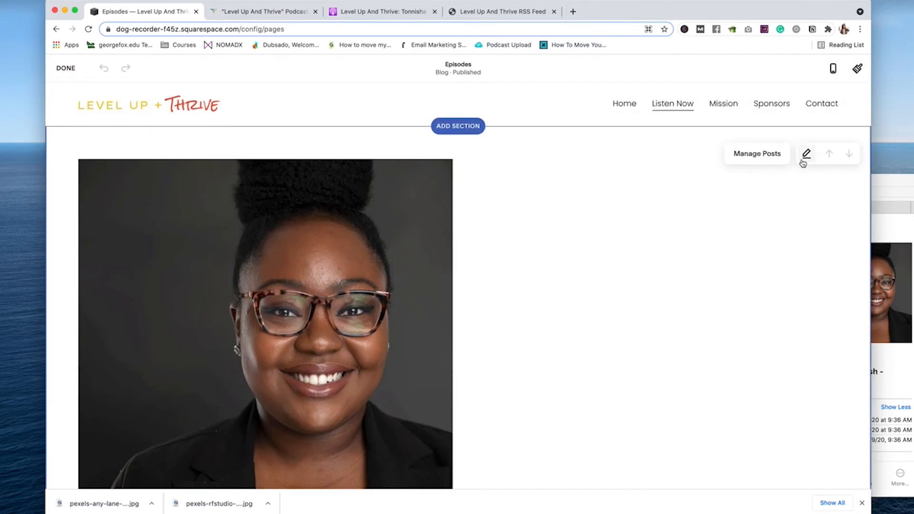
Step: Keep the Masonry Blog layout and set the Episodes grid to 4 columns
{"action": "left_click", "coordinate": [806, 153]}
{"action": "left_click", "coordinate": [780, 200]}
{"action": "left_click", "coordinate": [793, 373]}
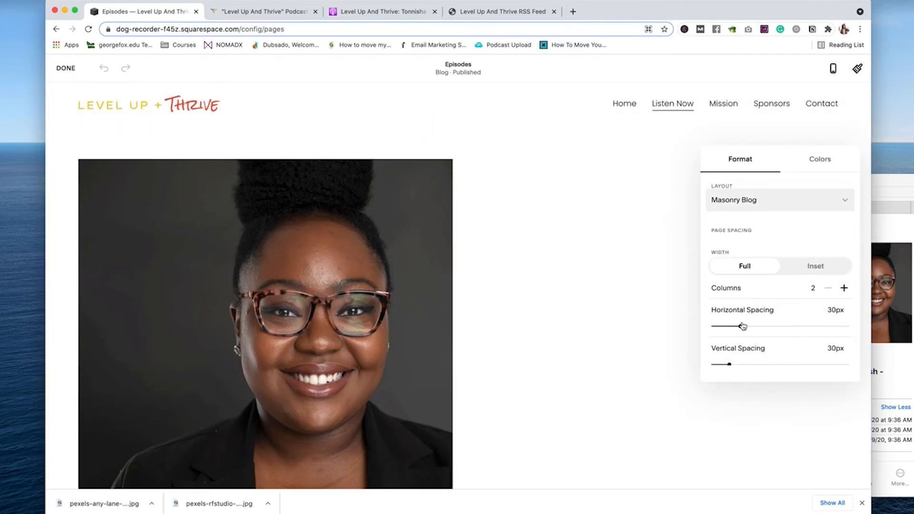
{"action": "left_click", "coordinate": [844, 289]}
{"action": "left_click", "coordinate": [843, 289]}
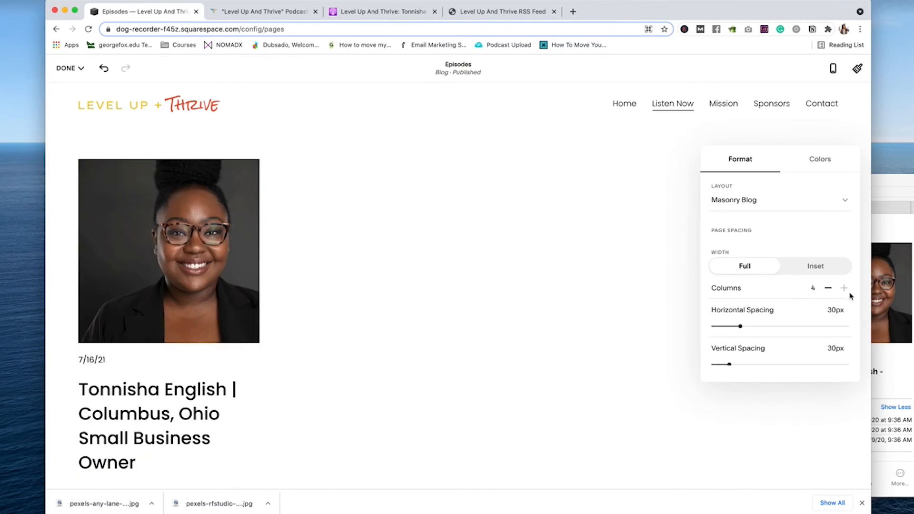
Step: Set Primary Meta Content to None so posts show no date line
{"action": "scroll", "coordinate": [402, 364], "scroll_direction": "down", "scroll_amount": 5}
{"action": "scroll", "coordinate": [822, 324], "scroll_direction": "down", "scroll_amount": 10}
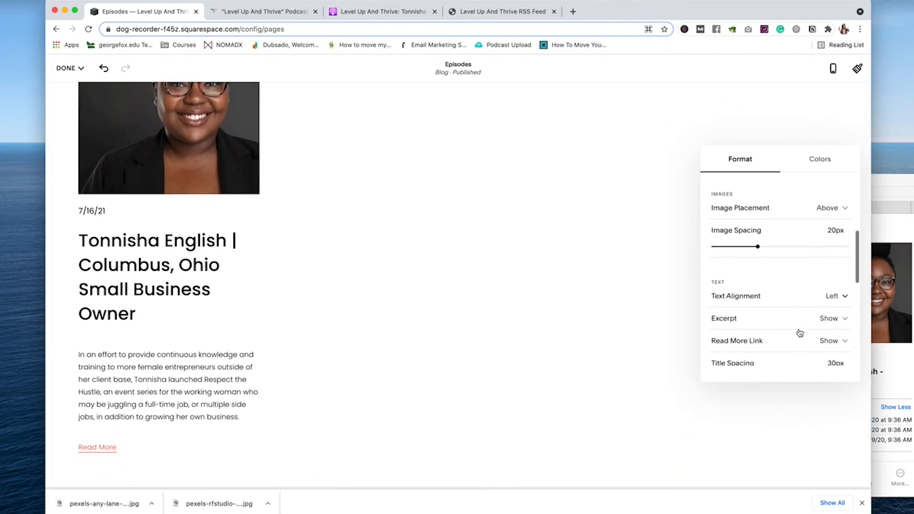
{"action": "scroll", "coordinate": [828, 296], "scroll_direction": "down", "scroll_amount": 1}
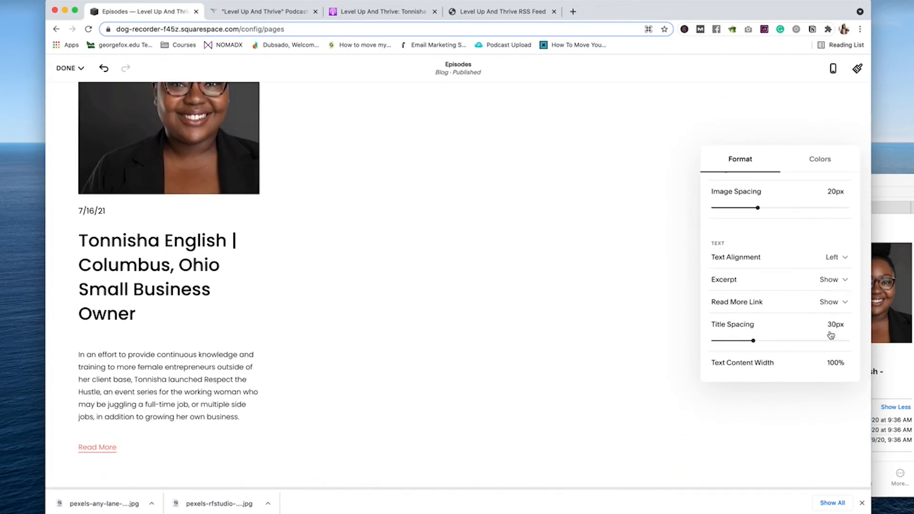
{"action": "scroll", "coordinate": [836, 288], "scroll_direction": "down", "scroll_amount": 8}
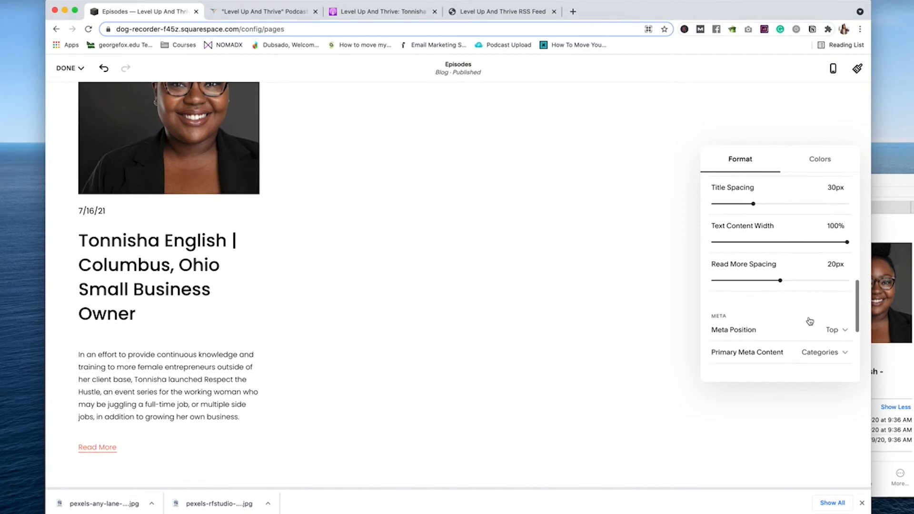
{"action": "left_click", "coordinate": [840, 291]}
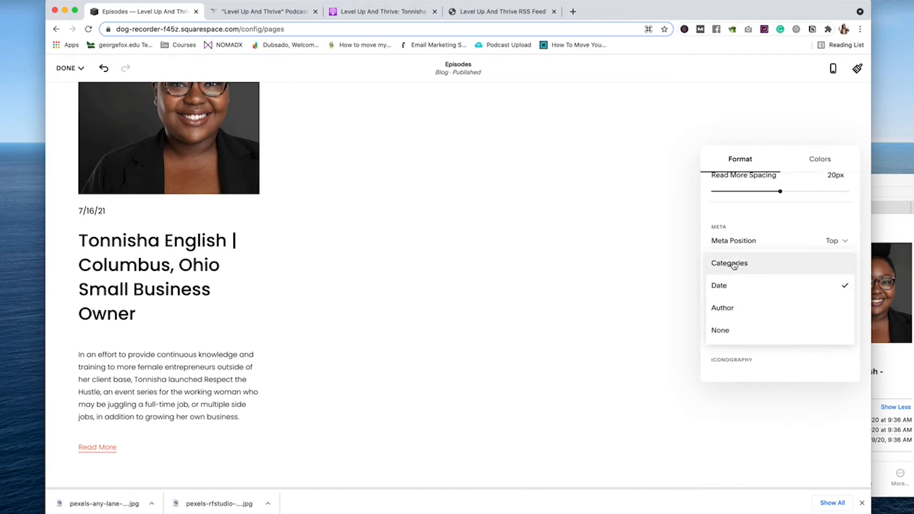
{"action": "left_click", "coordinate": [733, 265]}
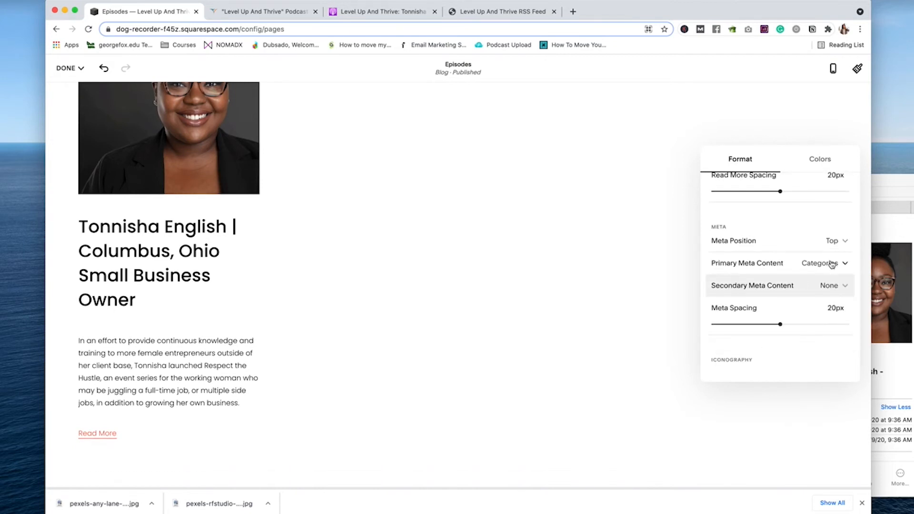
{"action": "left_click", "coordinate": [832, 264]}
{"action": "left_click", "coordinate": [731, 333]}
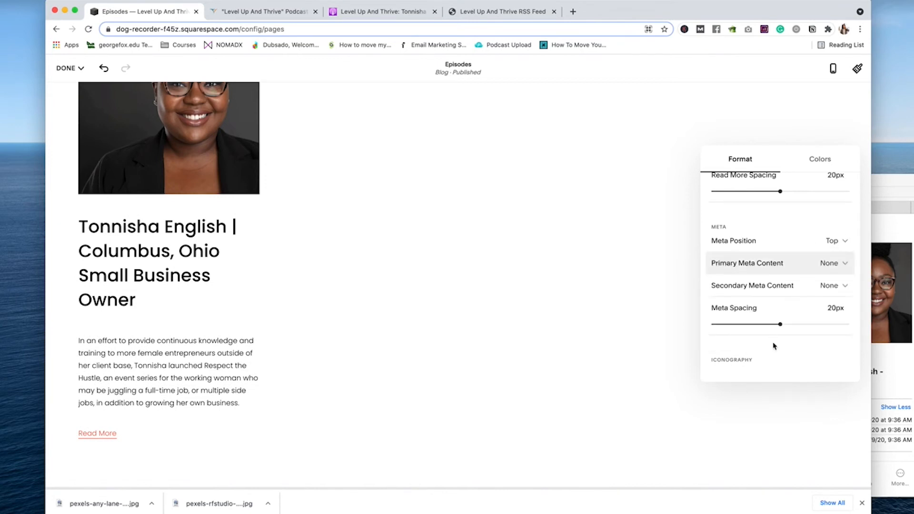
Step: Reduce the spacing sliders to 15px image spacing and save the Episodes page
{"action": "scroll", "coordinate": [779, 324], "scroll_direction": "up", "scroll_amount": 5}
{"action": "left_click_drag", "start_coordinate": [780, 323], "coordinate": [753, 324]}
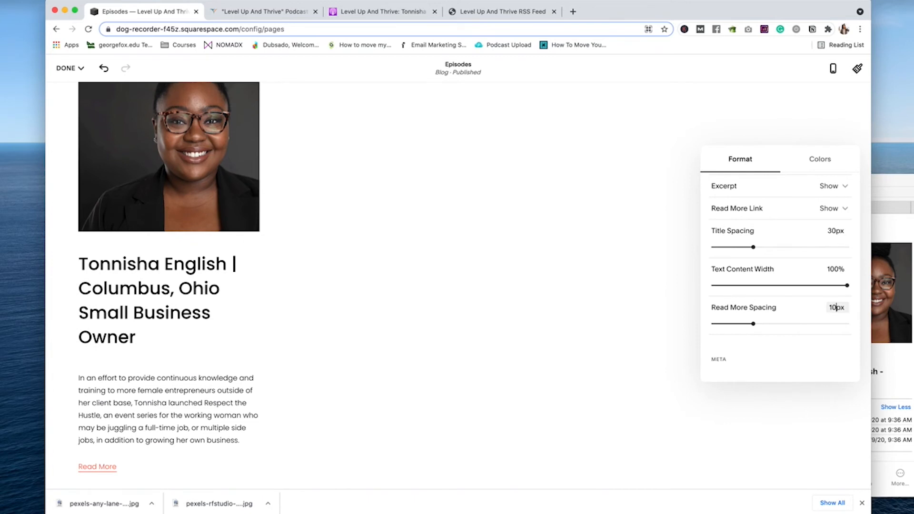
{"action": "scroll", "coordinate": [788, 262], "scroll_direction": "up", "scroll_amount": 2}
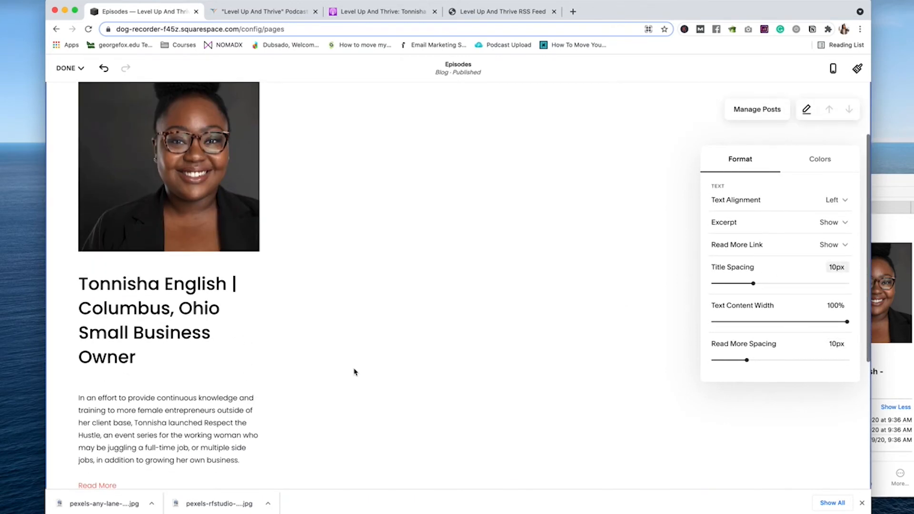
{"action": "scroll", "coordinate": [806, 247], "scroll_direction": "up", "scroll_amount": 4}
{"action": "scroll", "coordinate": [819, 280], "scroll_direction": "up", "scroll_amount": 1}
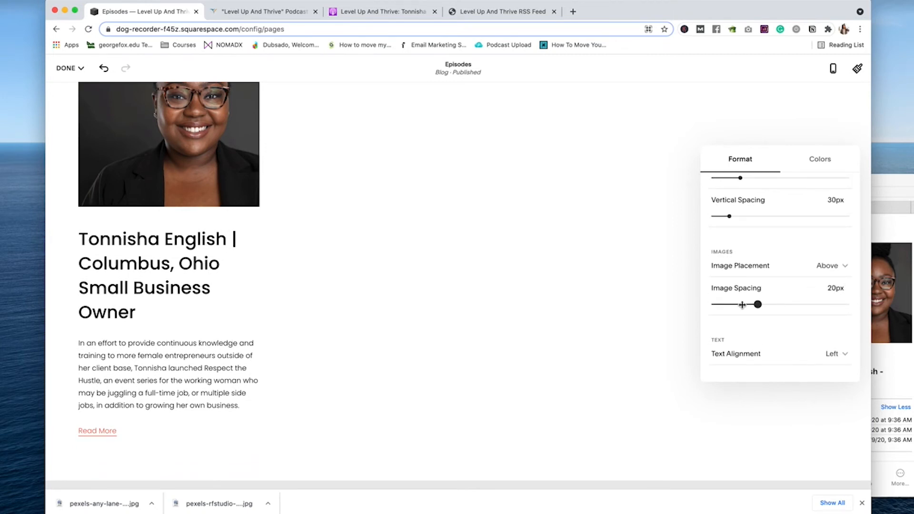
{"action": "left_click_drag", "start_coordinate": [742, 305], "coordinate": [739, 304]}
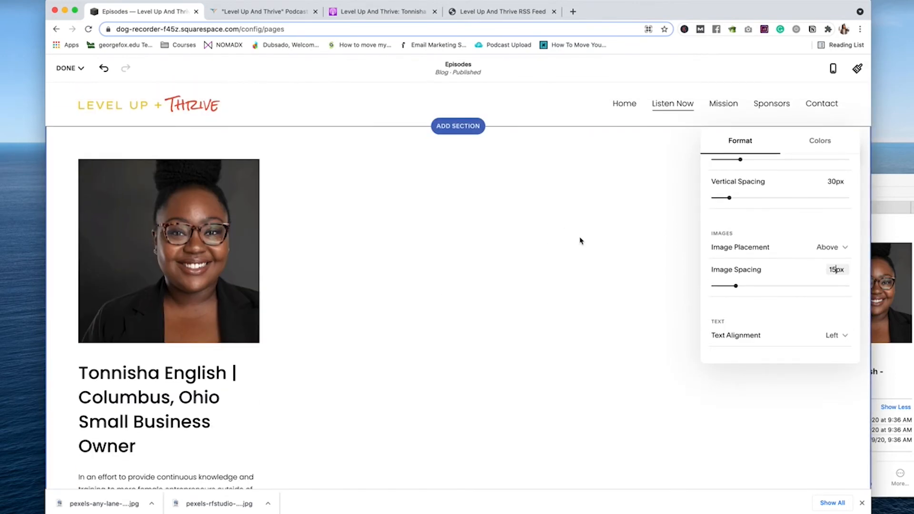
{"action": "left_click", "coordinate": [656, 243]}
{"action": "left_click", "coordinate": [69, 68]}
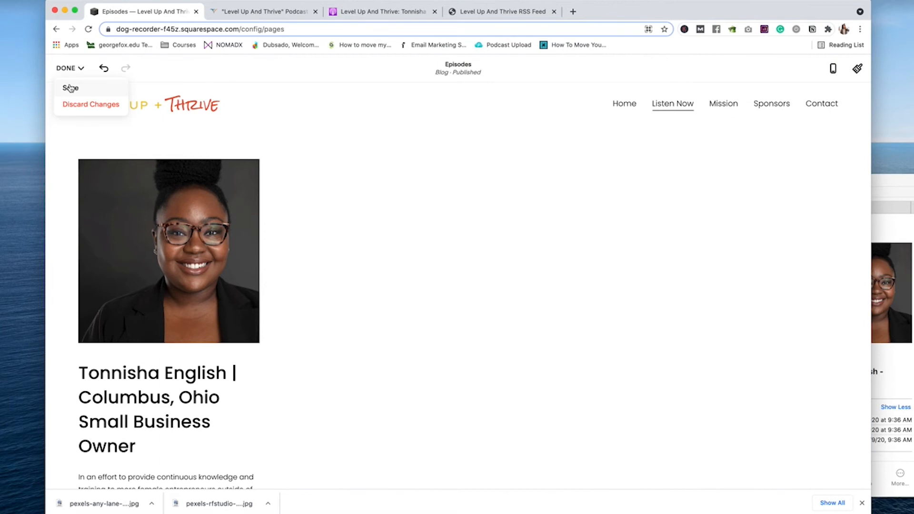
{"action": "left_click", "coordinate": [70, 88]}
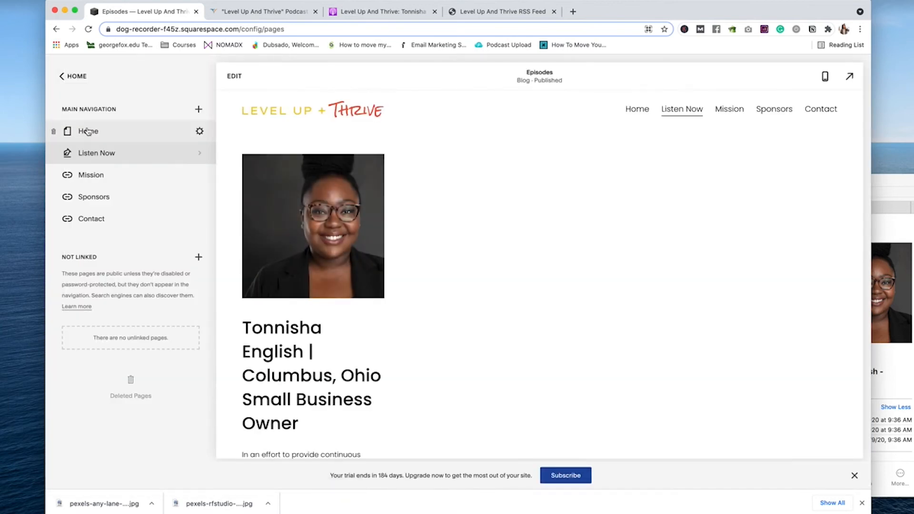
Step: Add a blank page under Not Linked named 'Privacy Policy' and start editing it
{"action": "left_click", "coordinate": [65, 77]}
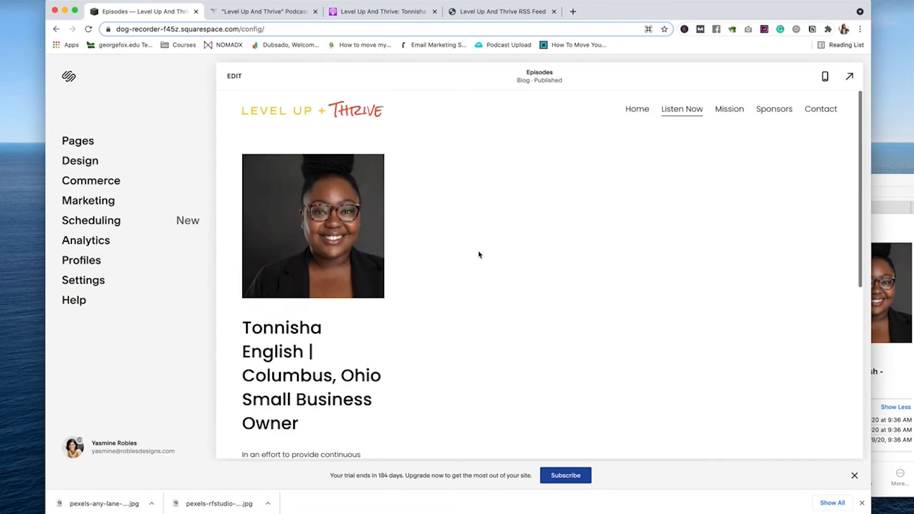
{"action": "left_click", "coordinate": [76, 142]}
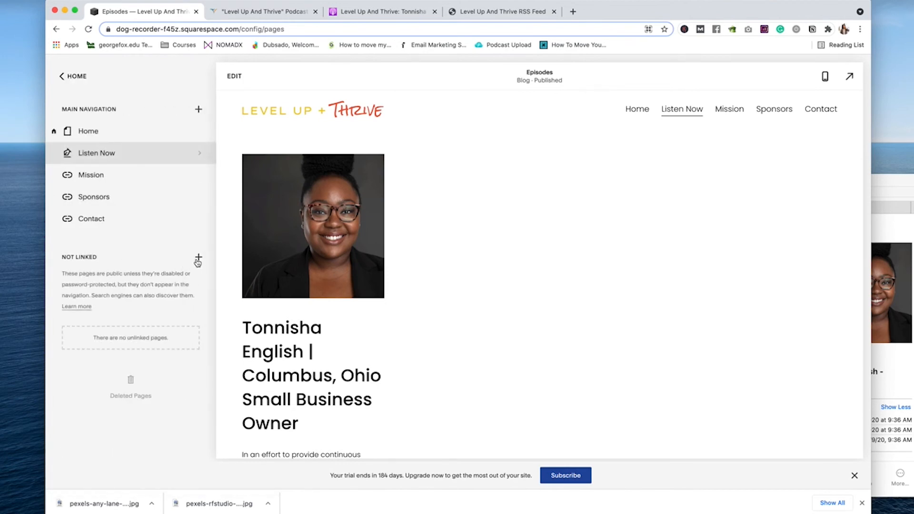
{"action": "left_click", "coordinate": [198, 259]}
{"action": "left_click", "coordinate": [183, 216]}
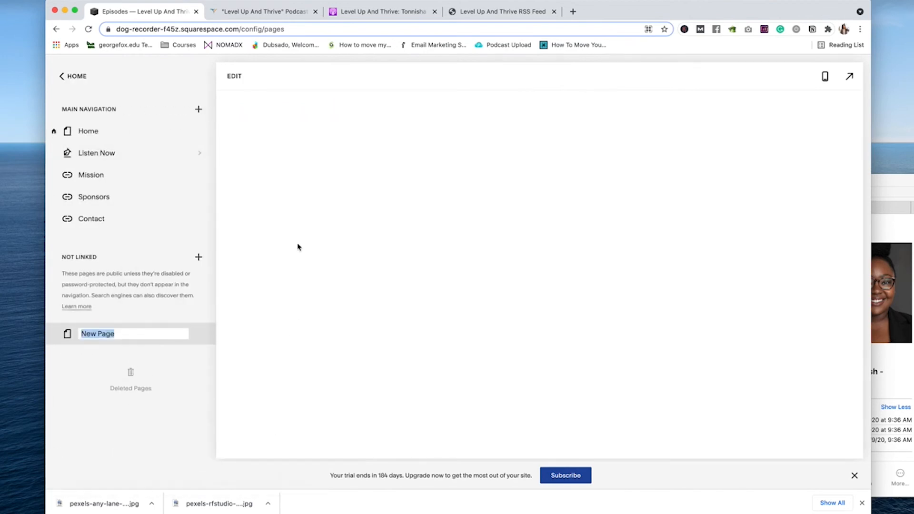
{"action": "type", "text": "Privacy Policy"}
{"action": "key", "text": "Return"}
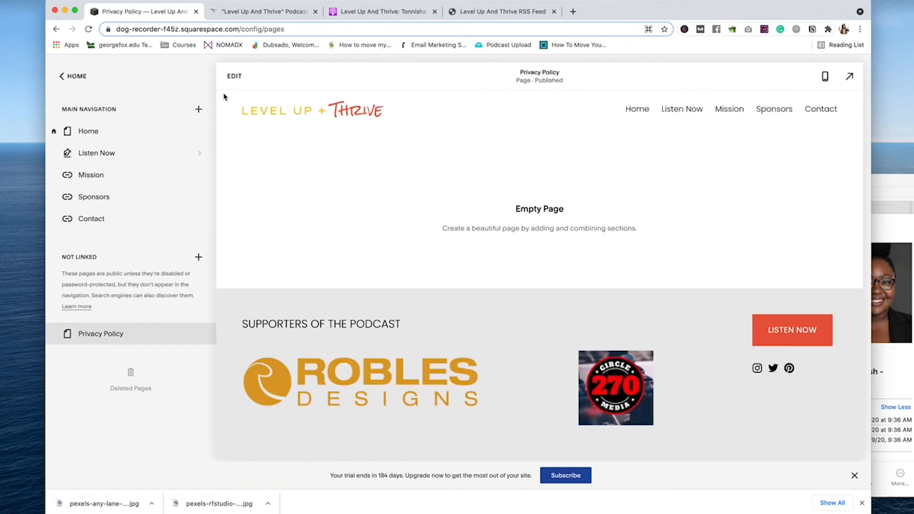
{"action": "left_click", "coordinate": [234, 76]}
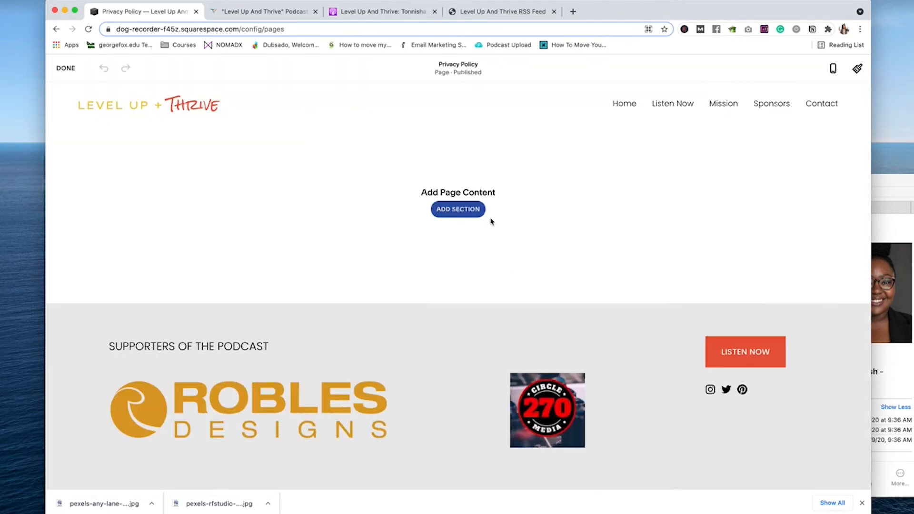
Step: Dismiss the section chooser and close the extra Apple Podcasts tab
{"action": "left_click", "coordinate": [481, 212]}
{"action": "left_click", "coordinate": [334, 253]}
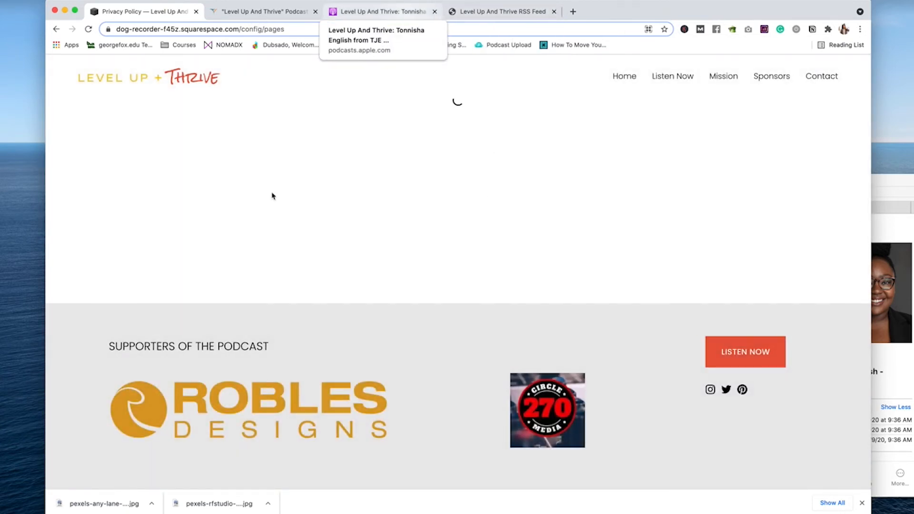
{"action": "key", "text": "super+3"}
{"action": "key", "text": "super+w"}
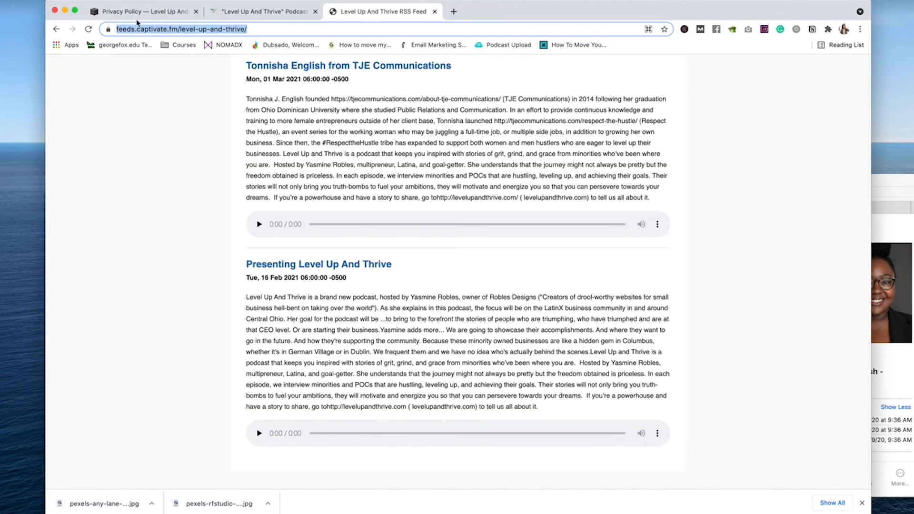
{"action": "left_click", "coordinate": [142, 11]}
Step: Type 'Privacy Policy' in the text block and style it as Heading 1
{"action": "left_click", "coordinate": [452, 243]}
{"action": "key", "text": "BackSpace"}
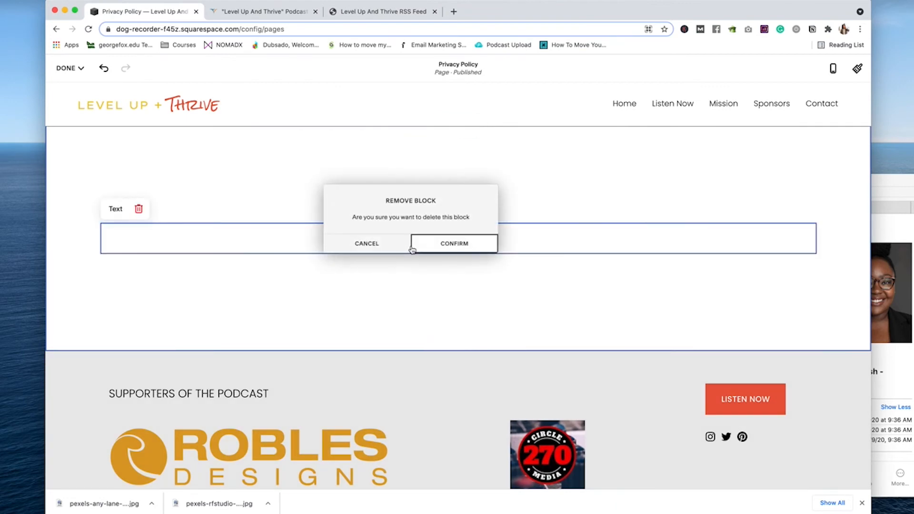
{"action": "left_click", "coordinate": [343, 243]}
{"action": "left_click", "coordinate": [343, 243]}
{"action": "type", "text": "Privacy Policy"}
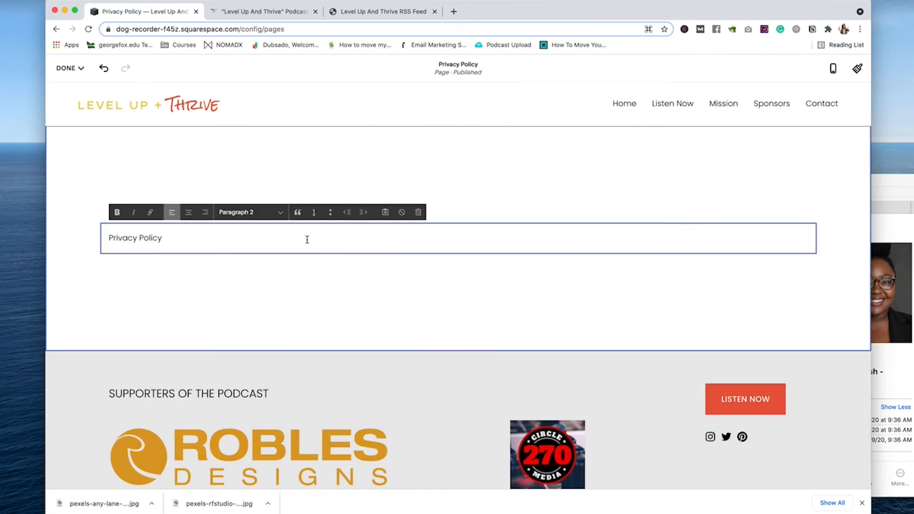
{"action": "triple_click", "coordinate": [307, 240]}
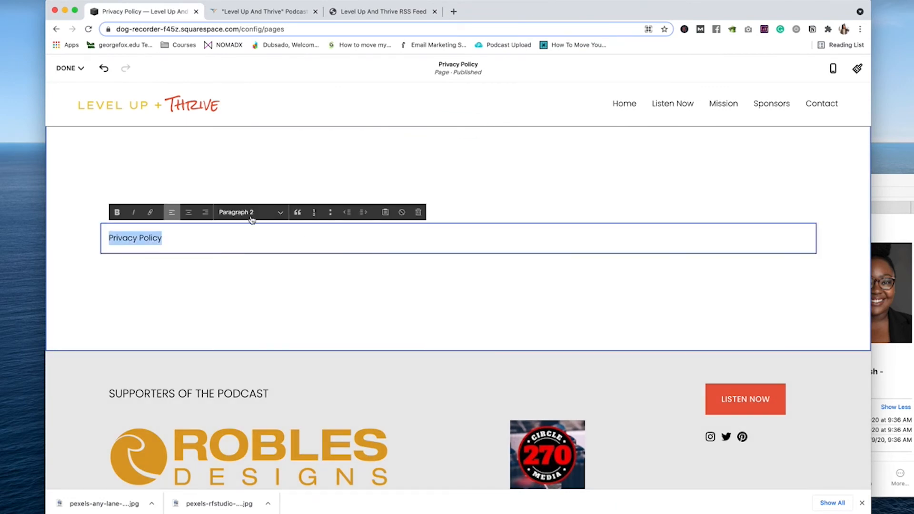
{"action": "left_click", "coordinate": [250, 212]}
{"action": "left_click", "coordinate": [251, 158]}
{"action": "left_click", "coordinate": [415, 248]}
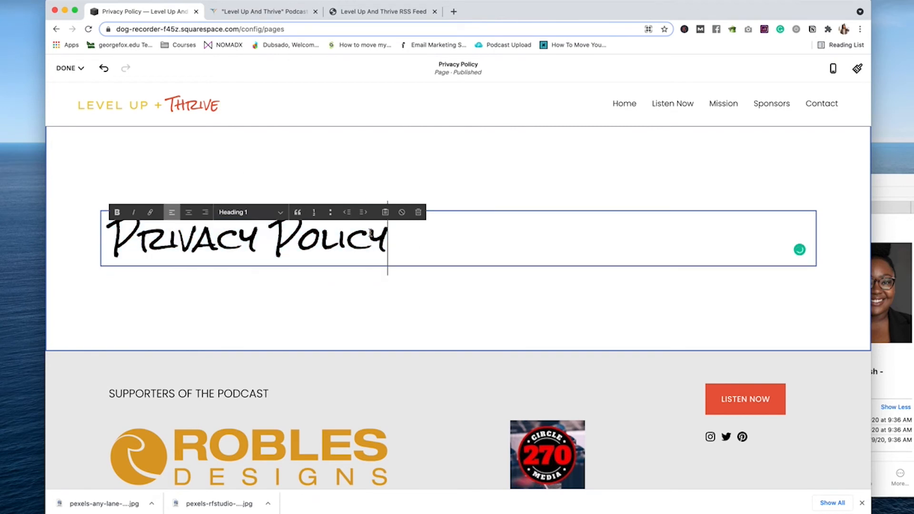
Step: Exit the Privacy Policy page editor back to the pages list
{"action": "key", "text": "super+Tab"}
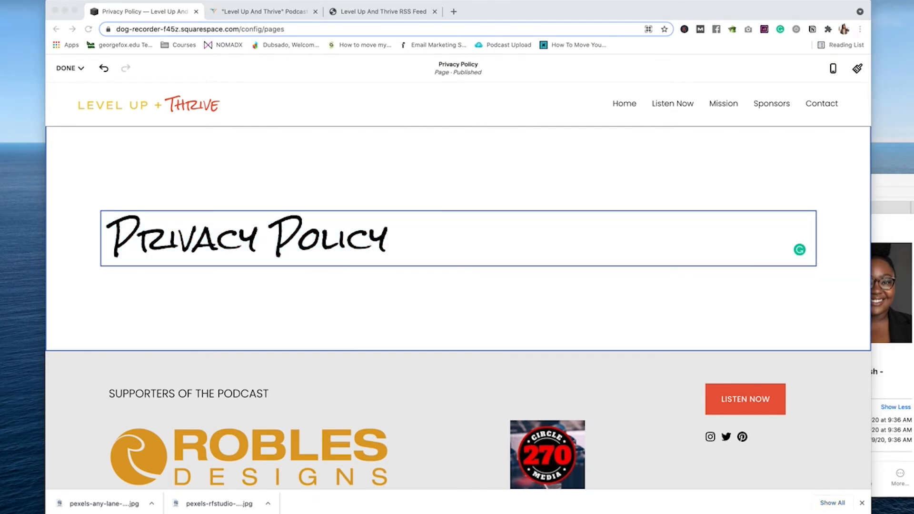
{"action": "key", "text": "super+Tab"}
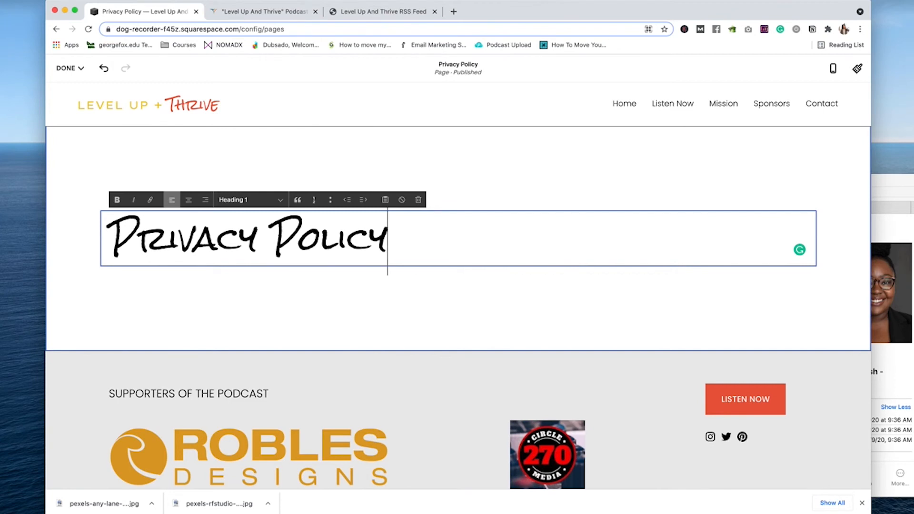
{"action": "key", "text": "super+Tab"}
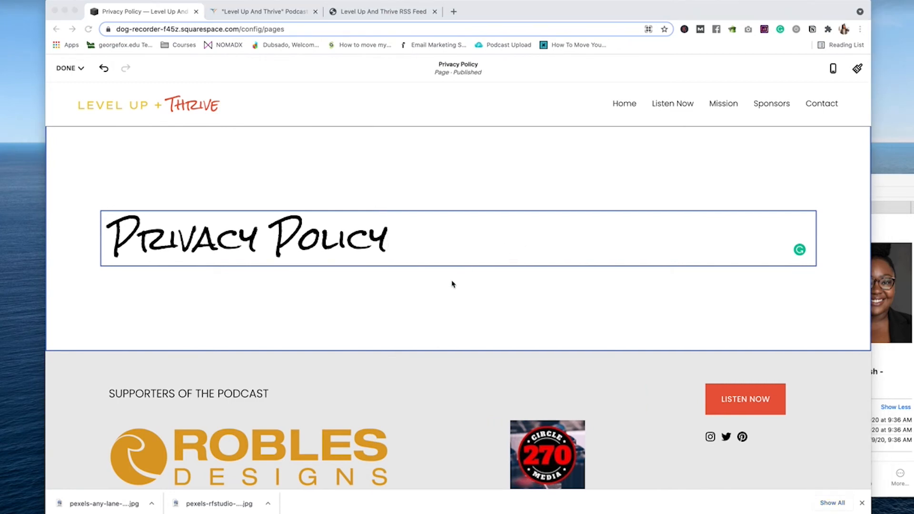
{"action": "key", "text": "super+Tab"}
{"action": "key", "text": "super+Tab"}
{"action": "key", "text": "super+Tab"}
{"action": "key", "text": "Escape"}
Step: Edit the Home page footer and insert a new Text block
{"action": "scroll", "coordinate": [547, 217], "scroll_direction": "down", "scroll_amount": 15}
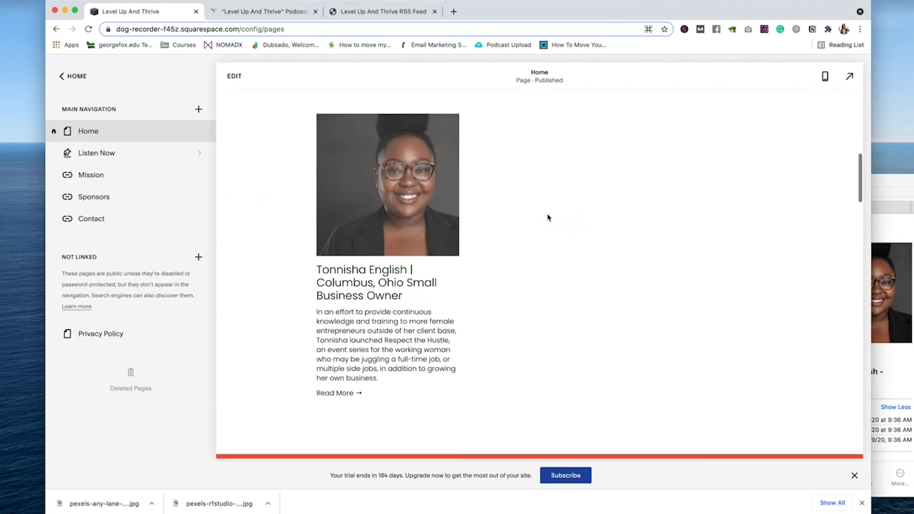
{"action": "scroll", "coordinate": [547, 217], "scroll_direction": "down", "scroll_amount": 10}
{"action": "left_click", "coordinate": [516, 401]}
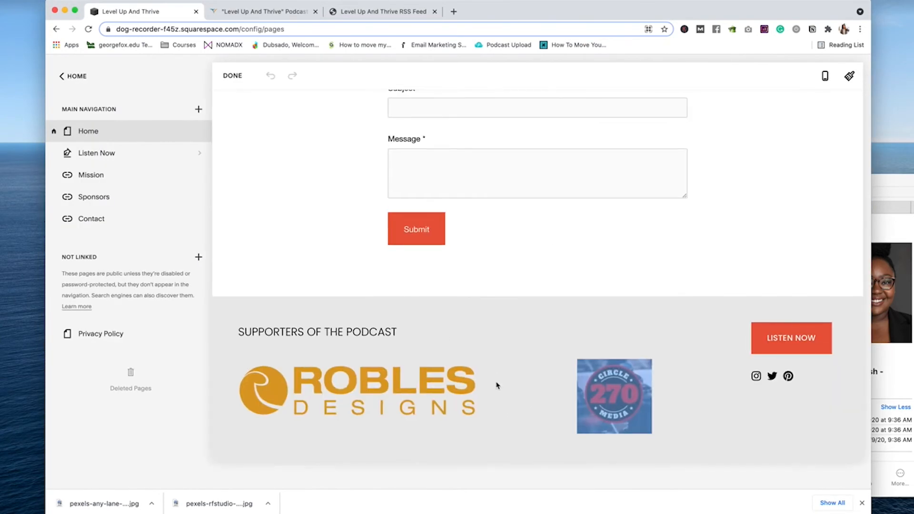
{"action": "scroll", "coordinate": [499, 385], "scroll_direction": "down", "scroll_amount": 3}
{"action": "left_click", "coordinate": [463, 331]}
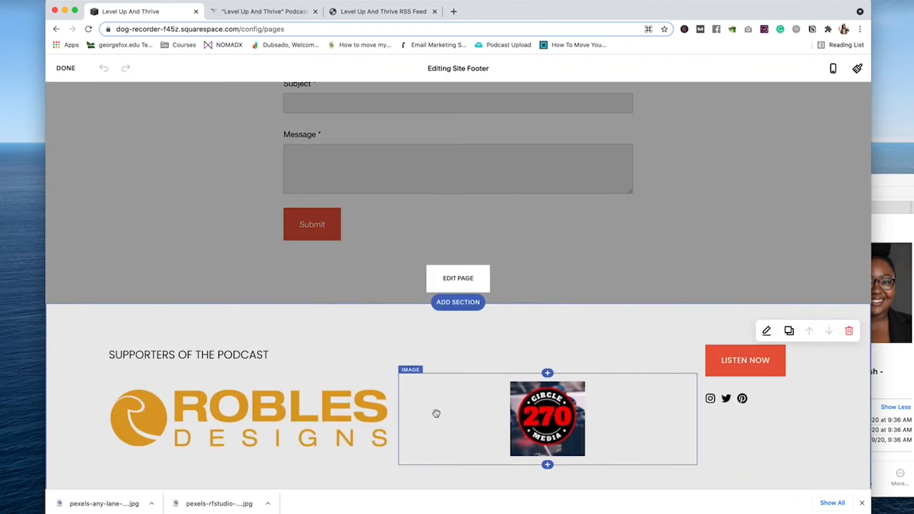
{"action": "left_click", "coordinate": [127, 446]}
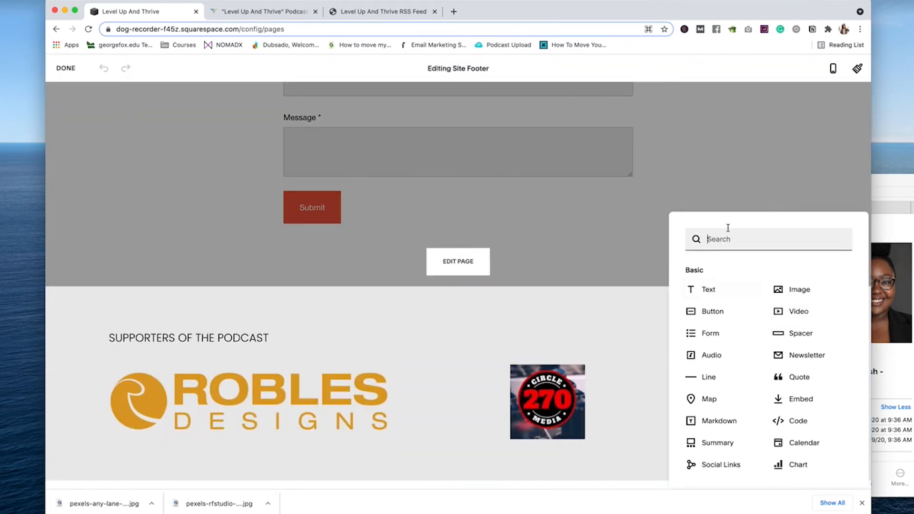
{"action": "left_click", "coordinate": [717, 287]}
Step: Type 'Privacy Policy' in the footer and link it to the Privacy Policy page
{"action": "left_click", "coordinate": [430, 464]}
{"action": "type", "text": "PRIV"}
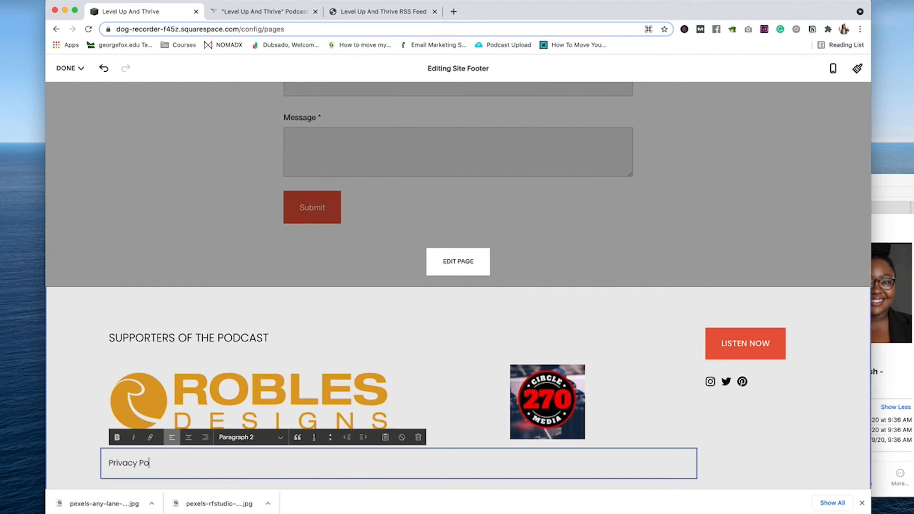
{"action": "triple_click", "coordinate": [158, 466]}
{"action": "left_click", "coordinate": [149, 436]}
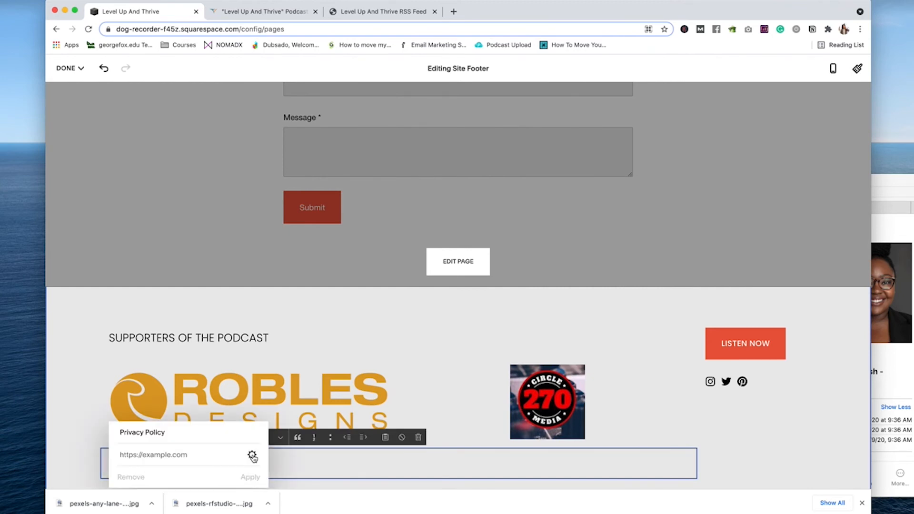
{"action": "left_click", "coordinate": [251, 454]}
{"action": "left_click", "coordinate": [271, 198]}
{"action": "left_click", "coordinate": [449, 212]}
{"action": "type", "text": "pr"}
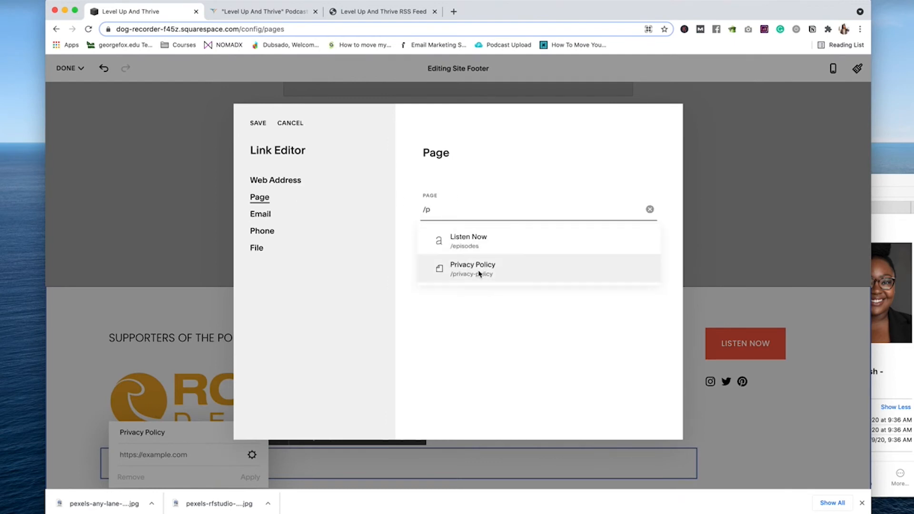
{"action": "left_click", "coordinate": [479, 267]}
{"action": "left_click", "coordinate": [262, 123]}
{"action": "left_click", "coordinate": [251, 476]}
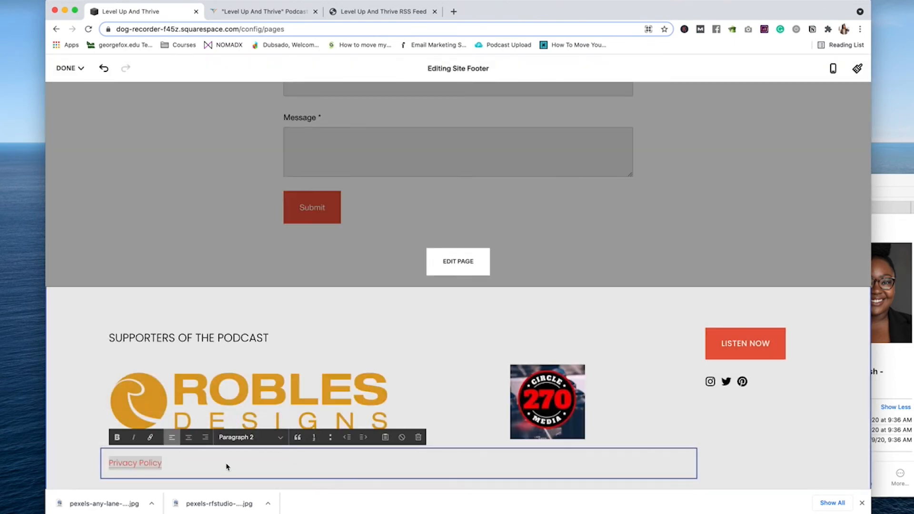
Step: Center the Privacy Policy link and drag it to the top of the footer
{"action": "key", "text": "super+shift+e"}
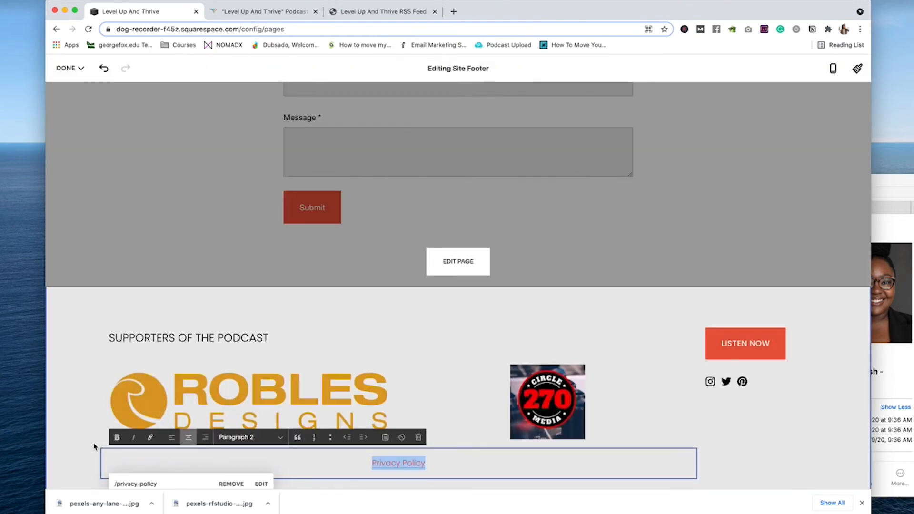
{"action": "left_click", "coordinate": [94, 446]}
{"action": "left_click_drag", "start_coordinate": [330, 422], "coordinate": [481, 308]}
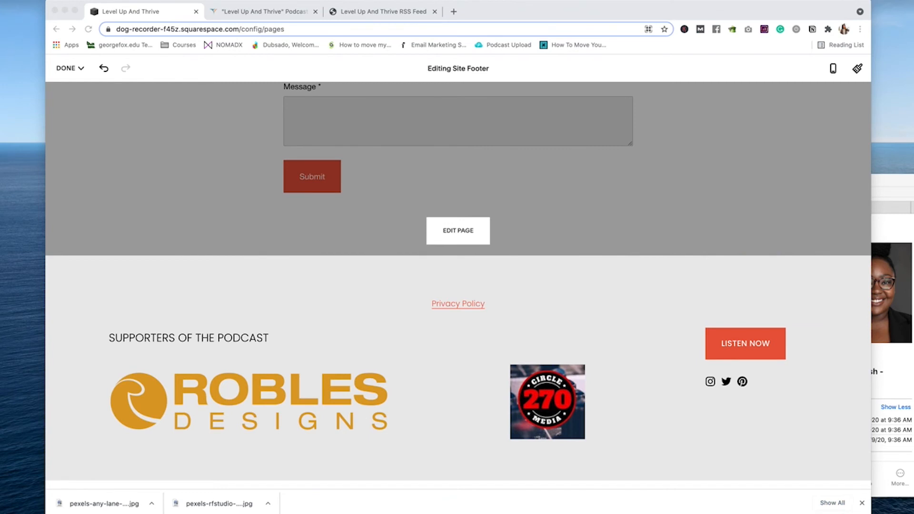
{"action": "left_click", "coordinate": [210, 316]}
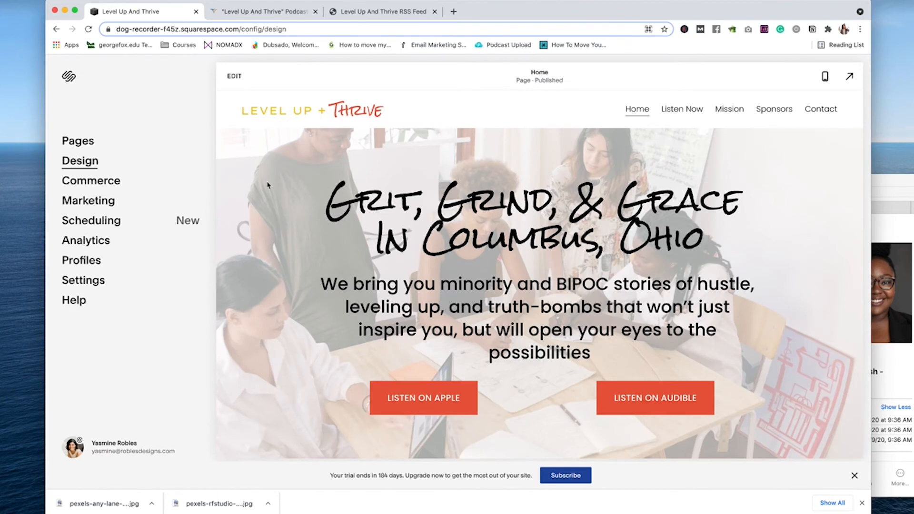
{"action": "left_click", "coordinate": [79, 159]}
Step: Locate the red arrow favicon PNG in Clients > Level Up And Thrive > Website > Assets
{"action": "left_click", "coordinate": [82, 164]}
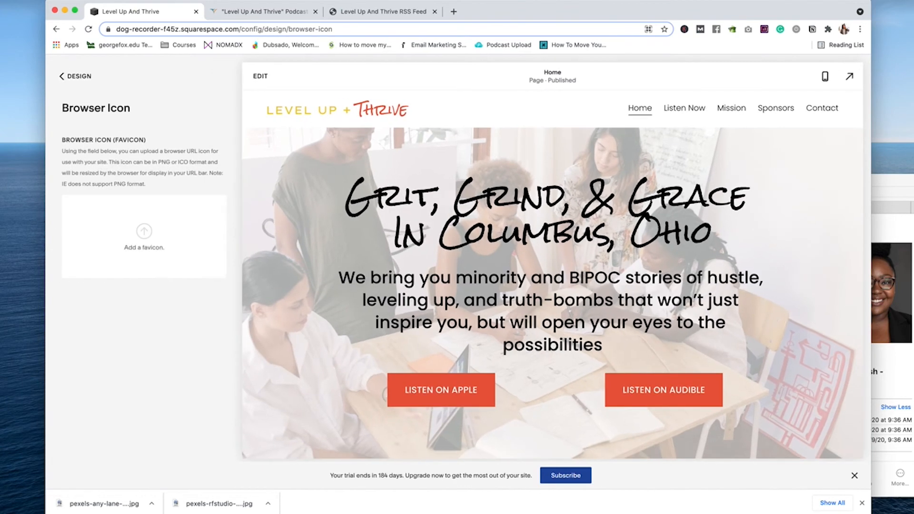
{"action": "key", "text": "super+Tab"}
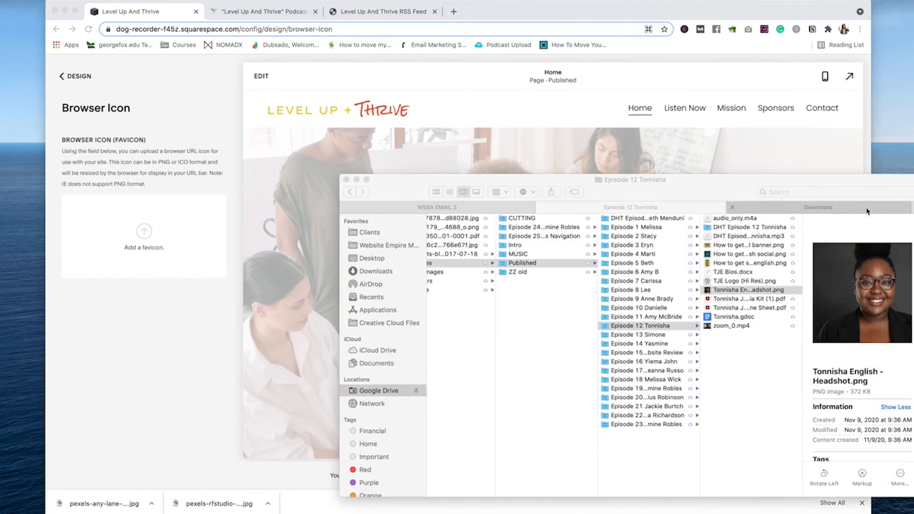
{"action": "scroll", "coordinate": [552, 293], "scroll_direction": "left", "scroll_amount": 5}
{"action": "scroll", "coordinate": [552, 292], "scroll_direction": "left", "scroll_amount": 3}
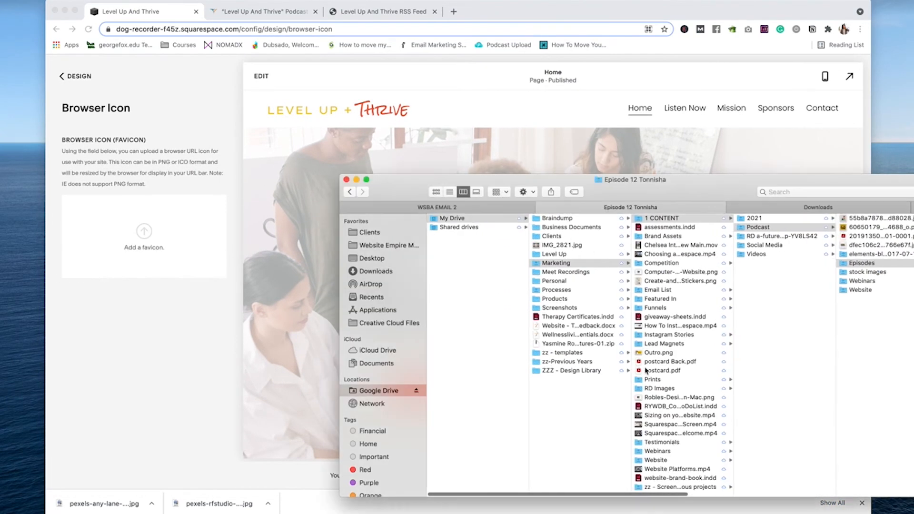
{"action": "left_click", "coordinate": [552, 236]}
{"action": "scroll", "coordinate": [687, 346], "scroll_direction": "down", "scroll_amount": 1}
{"action": "left_click", "coordinate": [688, 345]}
{"action": "left_click", "coordinate": [792, 299]}
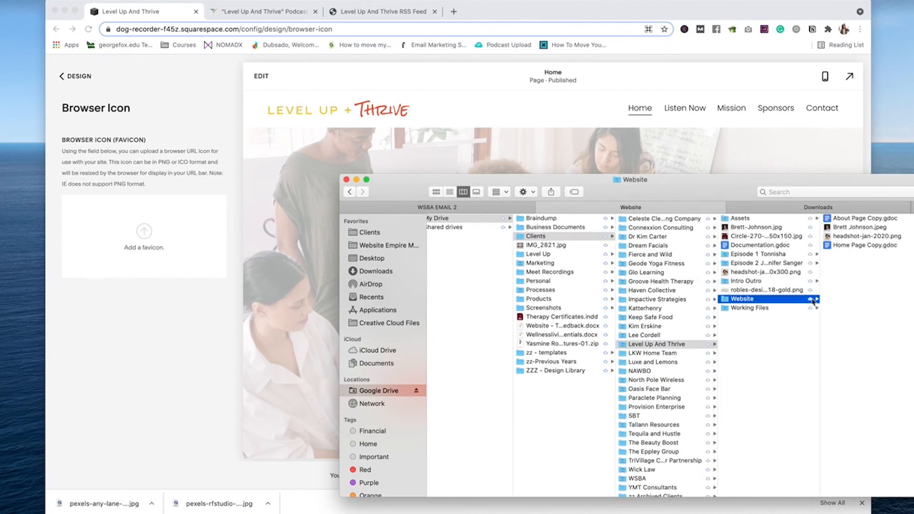
{"action": "left_click", "coordinate": [755, 219]}
{"action": "left_click", "coordinate": [853, 236]}
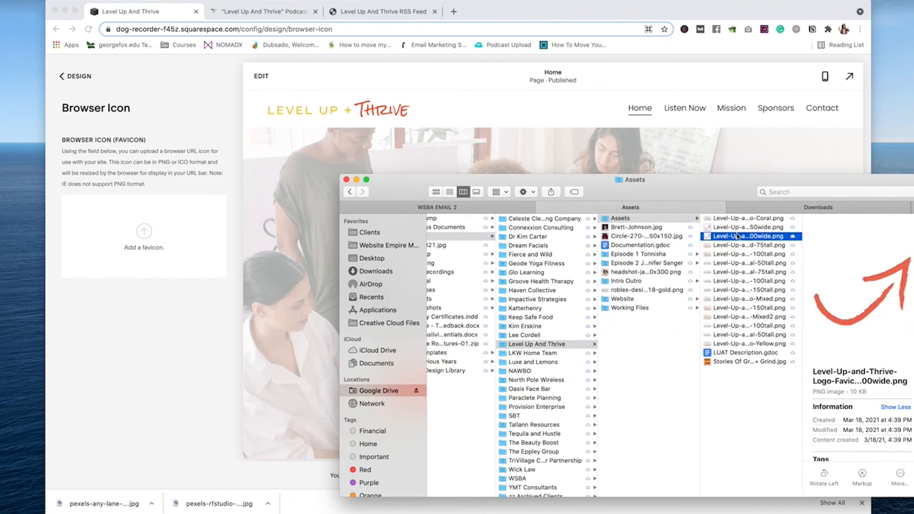
{"action": "key", "text": "space"}
{"action": "key", "text": "space"}
Step: Upload Level-Up-and-Thrive-Logo-Favicon-500wide.png as the Browser Icon and save
{"action": "left_click_drag", "start_coordinate": [739, 238], "coordinate": [224, 240]}
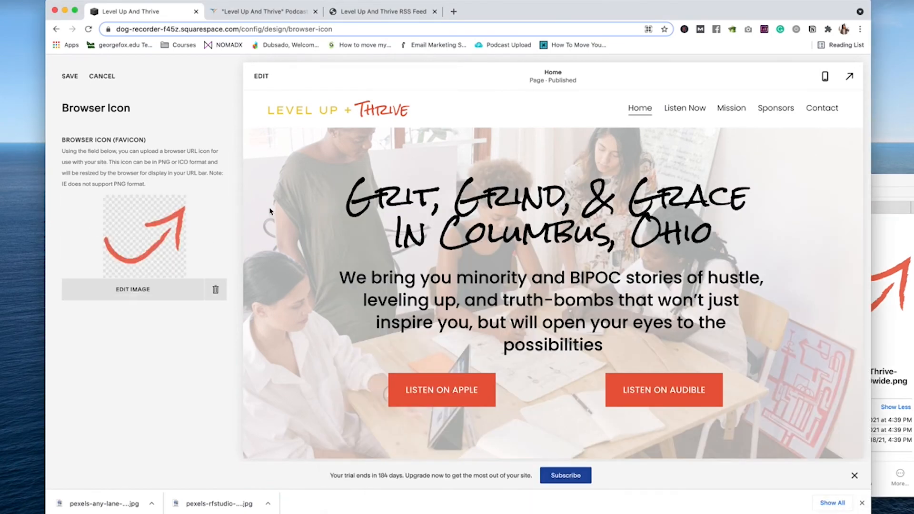
{"action": "left_click", "coordinate": [68, 78]}
{"action": "scroll", "coordinate": [556, 271], "scroll_direction": "down", "scroll_amount": 20}
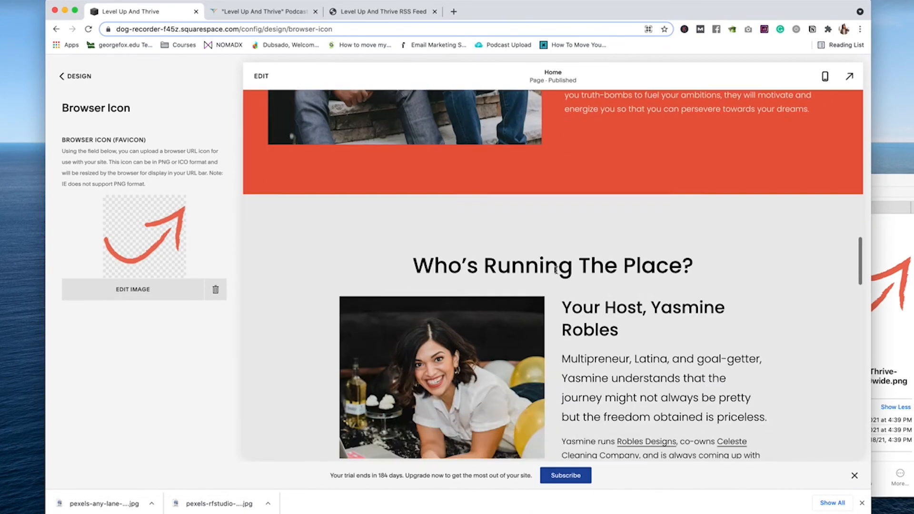
{"action": "scroll", "coordinate": [557, 272], "scroll_direction": "down", "scroll_amount": 5}
{"action": "scroll", "coordinate": [557, 272], "scroll_direction": "up", "scroll_amount": 20}
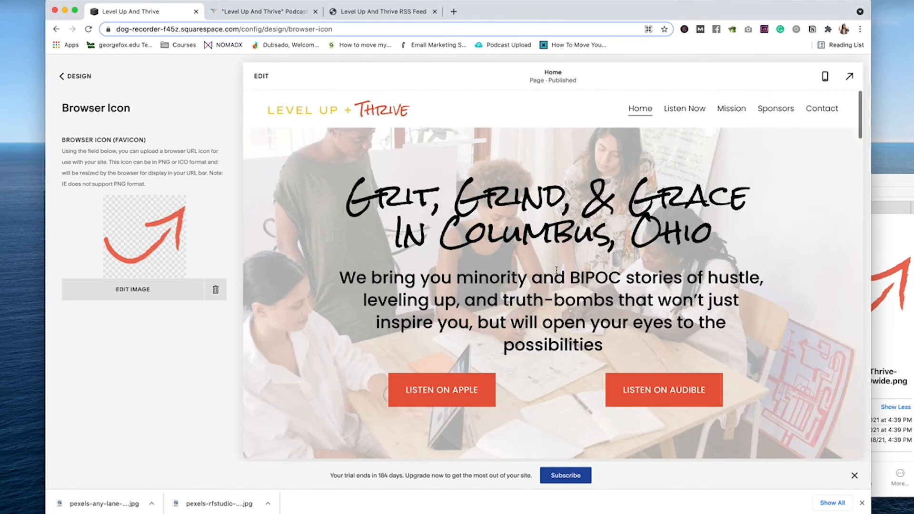
Step: Shrink the Heading 1 font size from 4rem to 3.7rem and save the font settings
{"action": "left_click", "coordinate": [71, 81]}
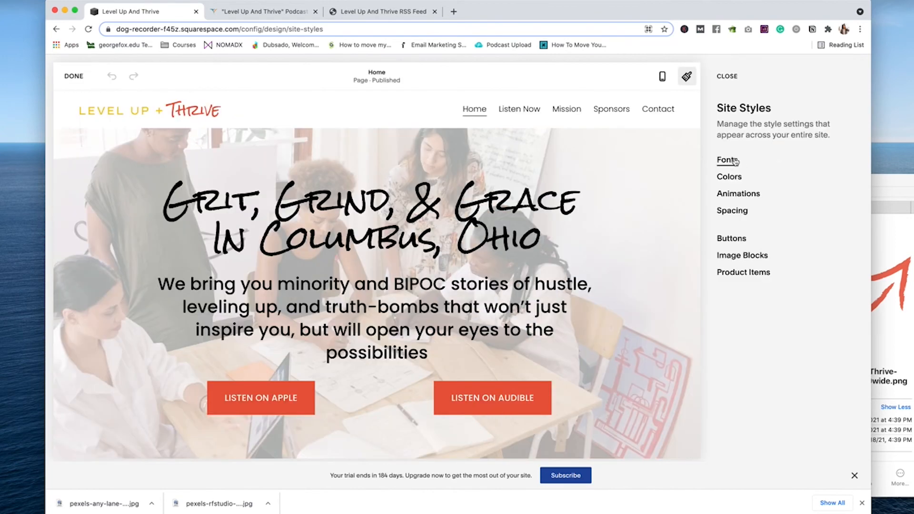
{"action": "left_click", "coordinate": [736, 162]}
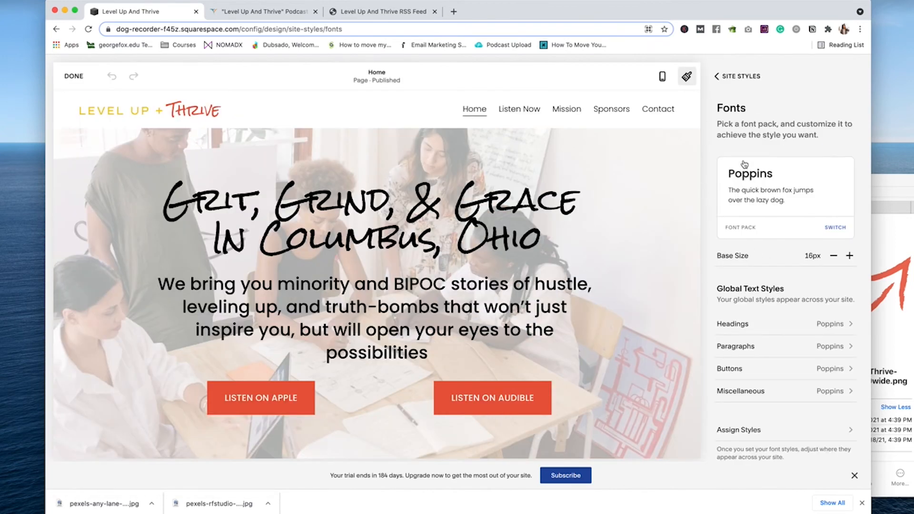
{"action": "left_click", "coordinate": [817, 329]}
{"action": "scroll", "coordinate": [809, 367], "scroll_direction": "down", "scroll_amount": 2}
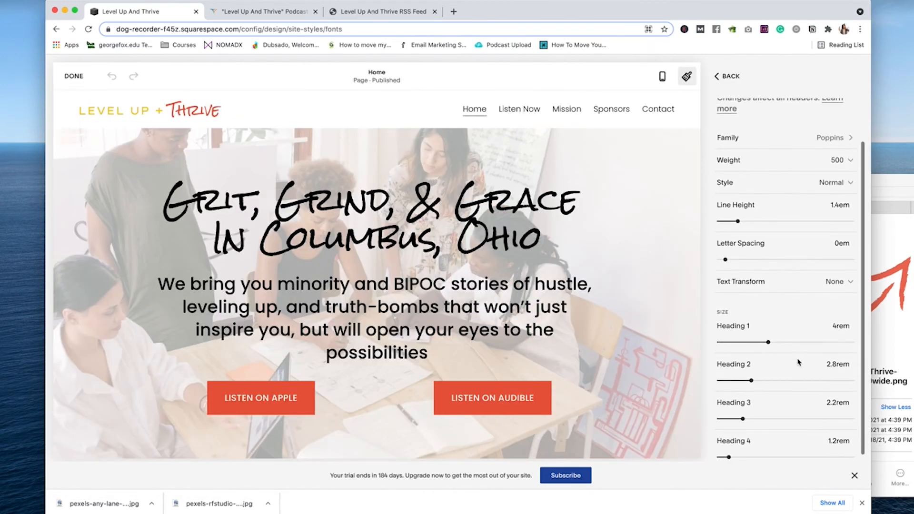
{"action": "left_click_drag", "start_coordinate": [768, 342], "coordinate": [764, 341]}
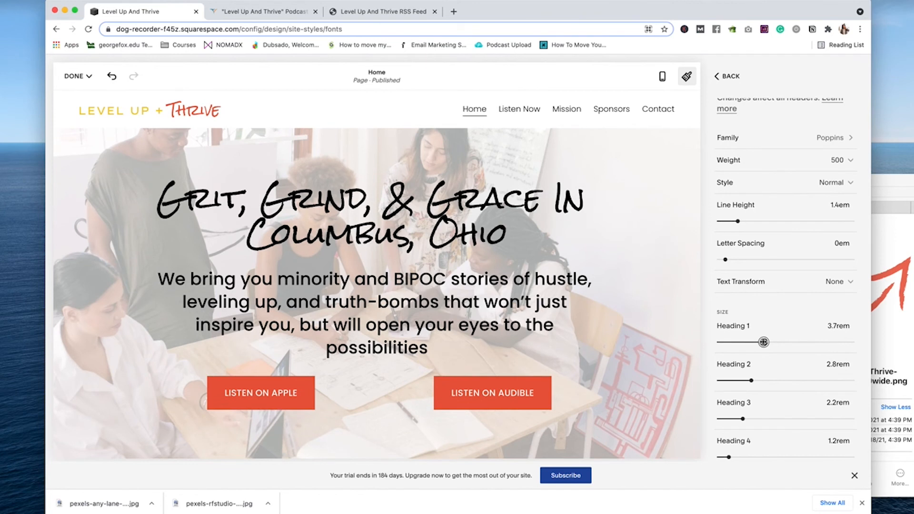
{"action": "scroll", "coordinate": [801, 328], "scroll_direction": "down", "scroll_amount": 1}
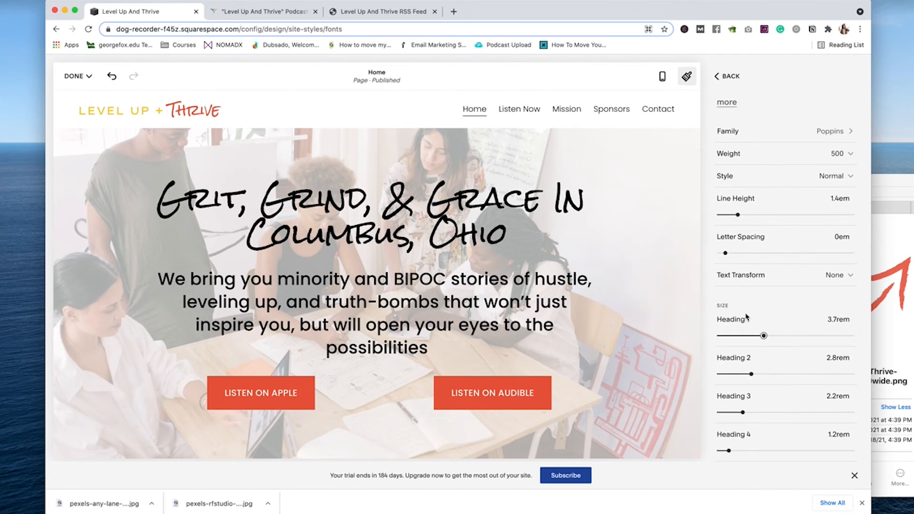
{"action": "scroll", "coordinate": [747, 316], "scroll_direction": "up", "scroll_amount": 3}
{"action": "left_click", "coordinate": [74, 75]}
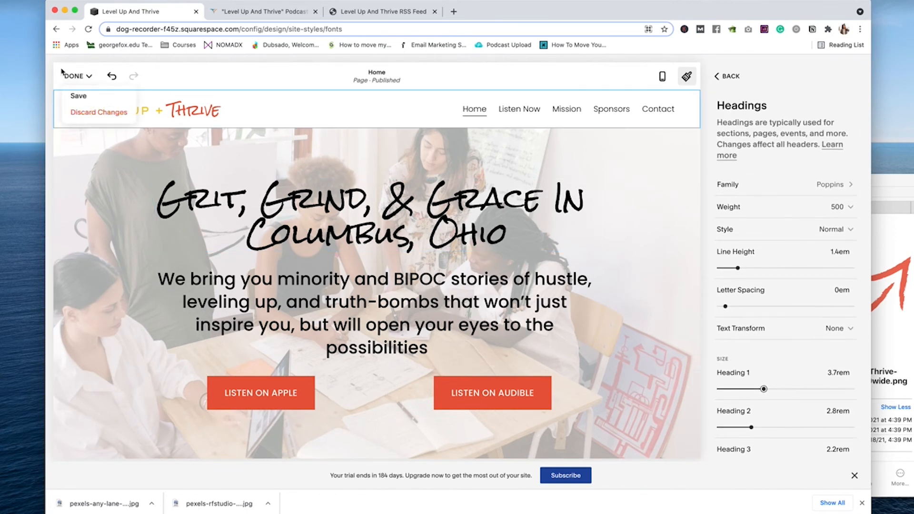
{"action": "left_click", "coordinate": [76, 95]}
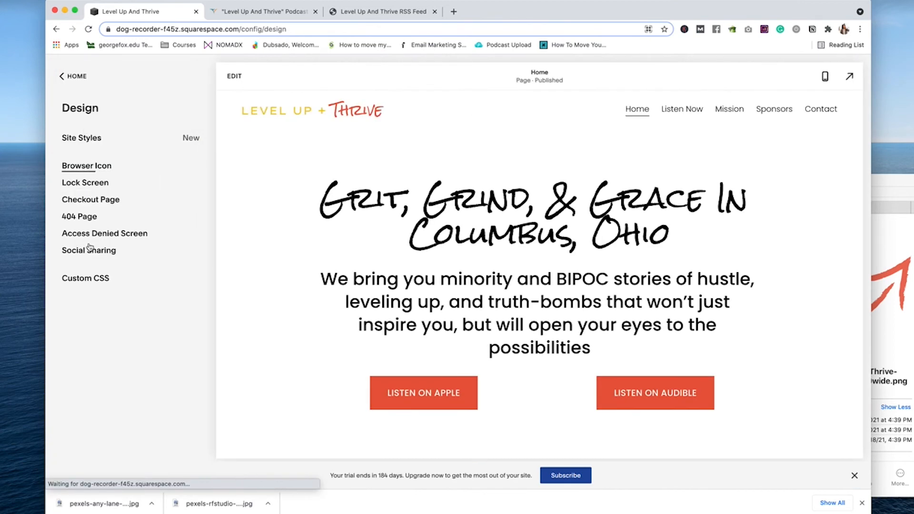
{"action": "left_click", "coordinate": [91, 277]}
Step: Add a 5.8rem line-height to the h1 rule in Custom CSS and save
{"action": "key", "text": "Return"}
{"action": "type", "text": "line-height:"}
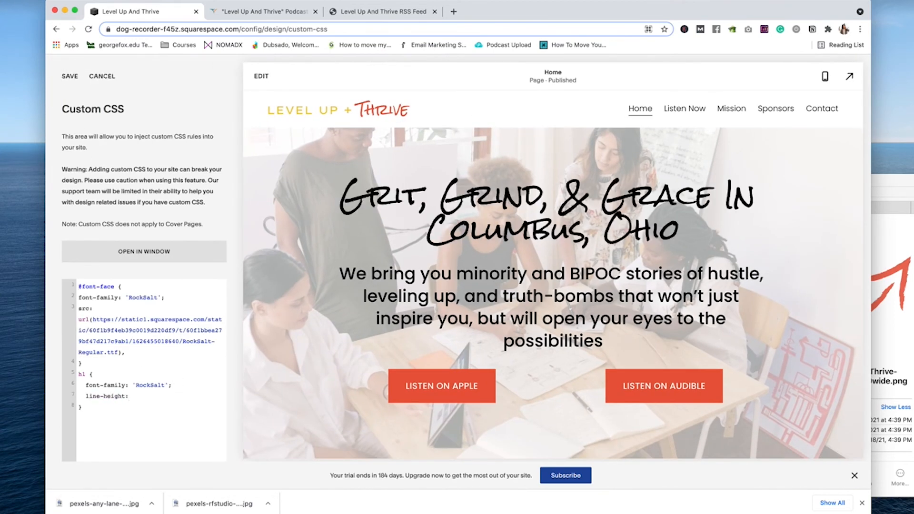
{"action": "type", "text": " 3em;2"}
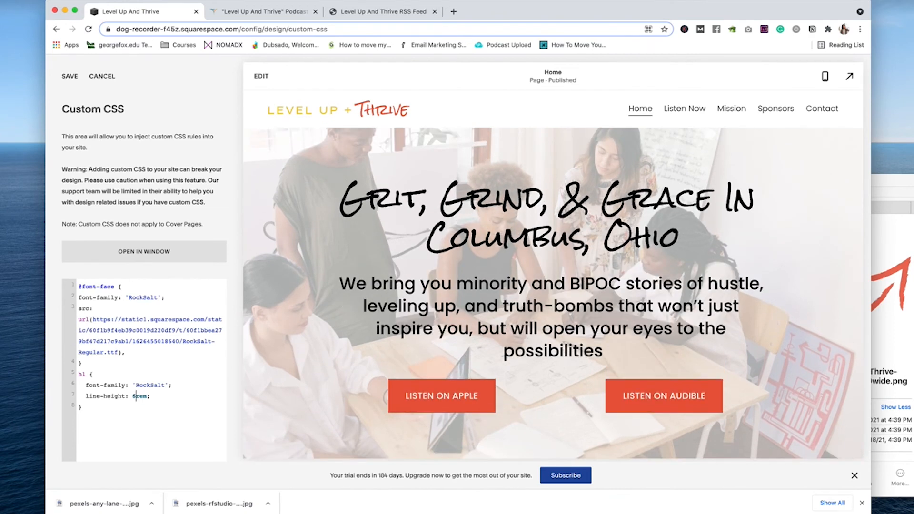
{"action": "key", "text": "BackSpace"}
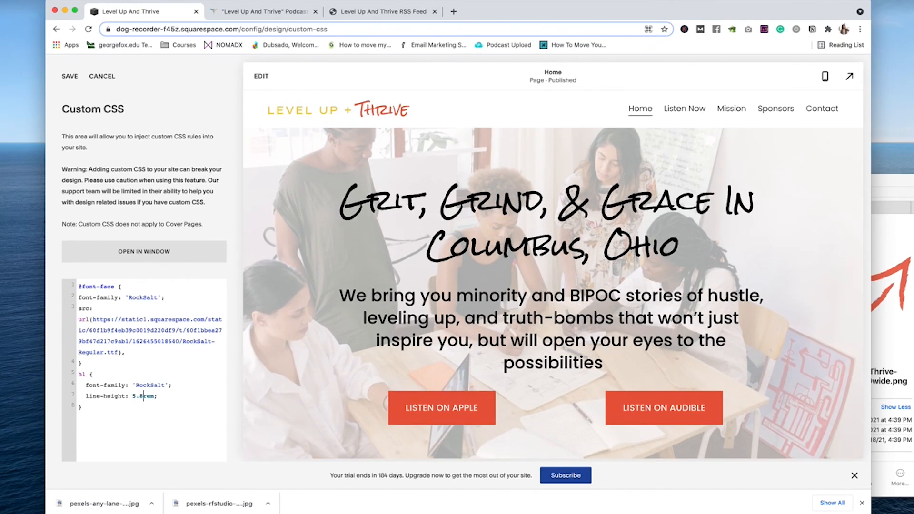
{"action": "left_click", "coordinate": [69, 76]}
Step: Choose the Business plan on the Select a Plan page and complete the subscription
{"action": "left_click", "coordinate": [565, 475]}
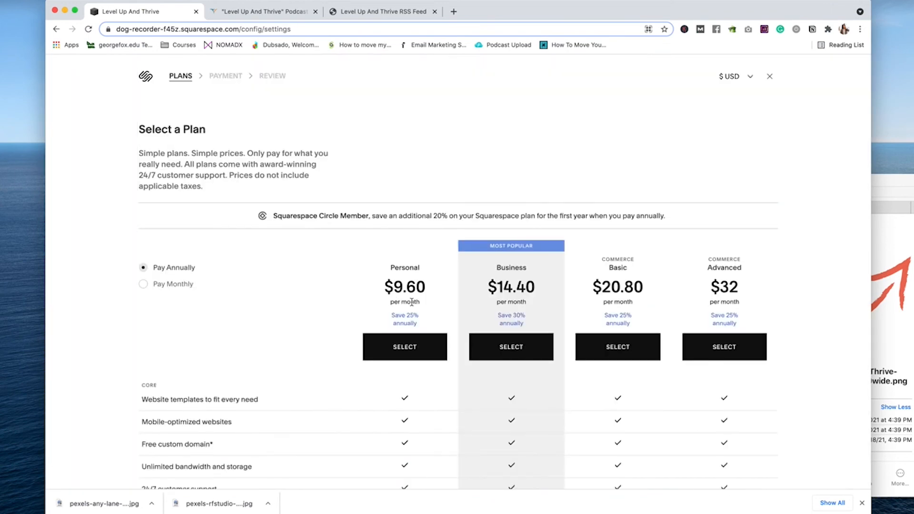
{"action": "scroll", "coordinate": [247, 381], "scroll_direction": "down", "scroll_amount": 5}
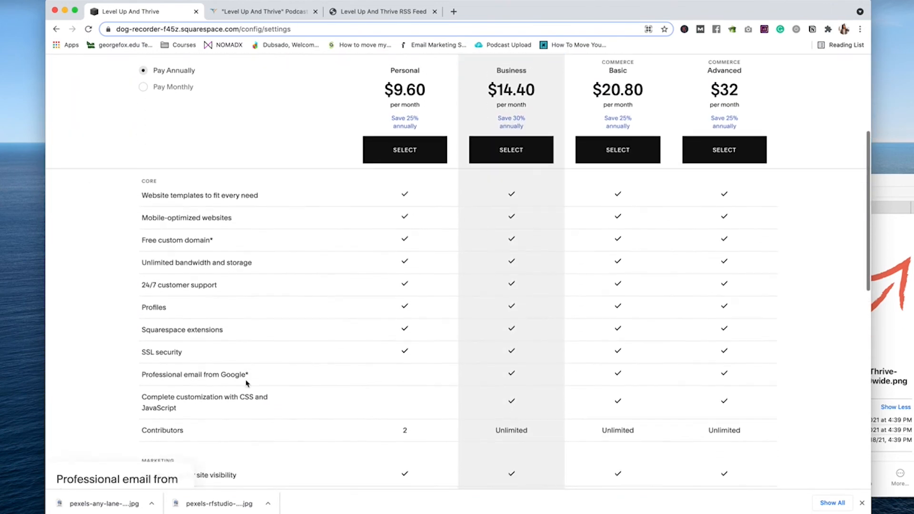
{"action": "scroll", "coordinate": [247, 382], "scroll_direction": "down", "scroll_amount": 4}
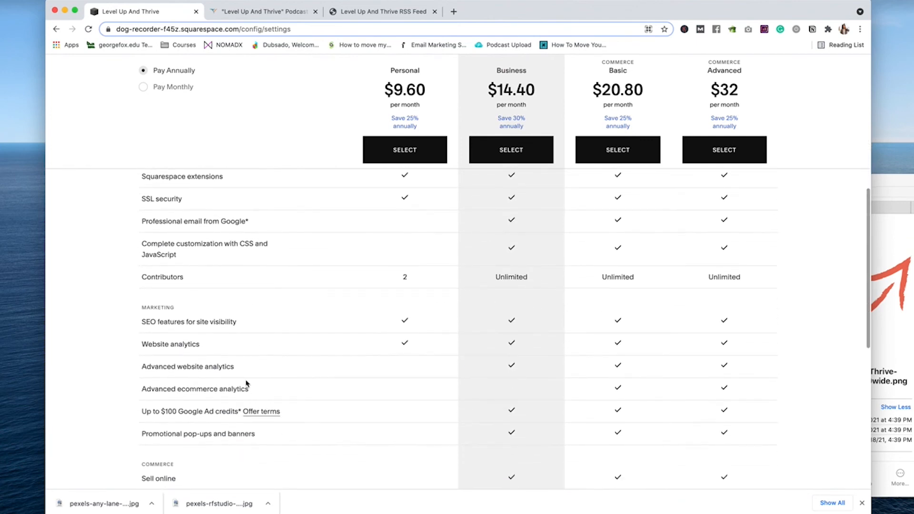
{"action": "scroll", "coordinate": [247, 382], "scroll_direction": "down", "scroll_amount": 5}
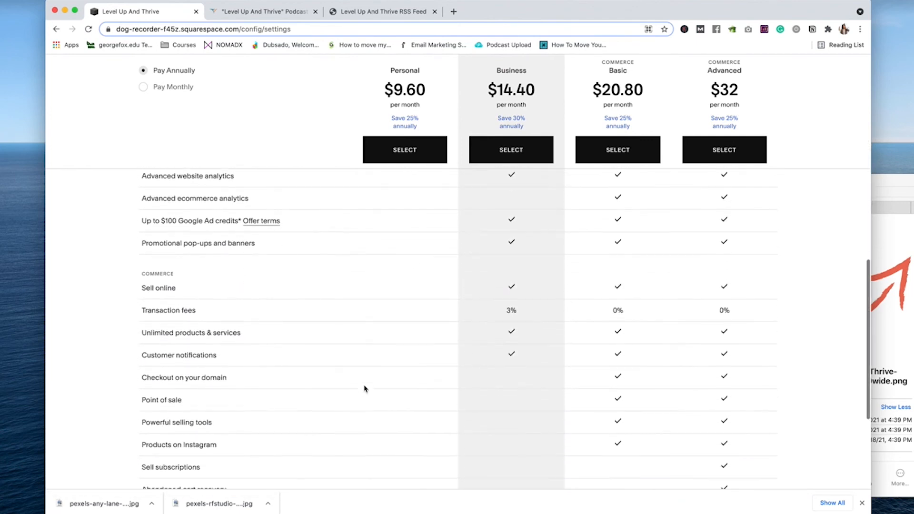
{"action": "scroll", "coordinate": [364, 414], "scroll_direction": "down", "scroll_amount": 8}
{"action": "scroll", "coordinate": [149, 383], "scroll_direction": "up", "scroll_amount": 20}
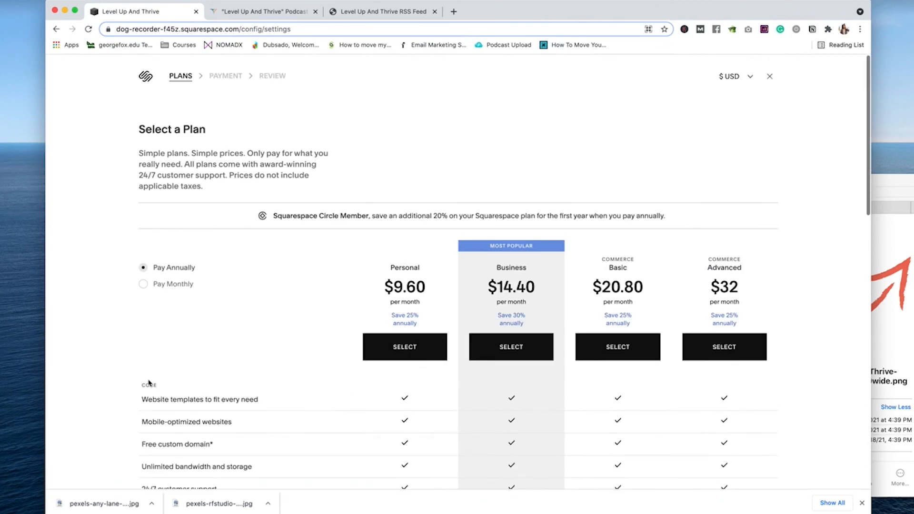
{"action": "scroll", "coordinate": [149, 382], "scroll_direction": "down", "scroll_amount": 4}
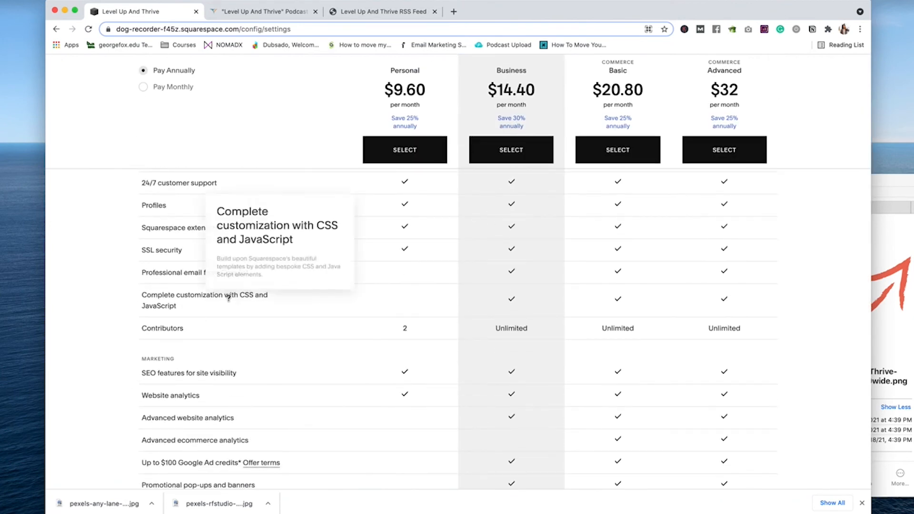
{"action": "left_click", "coordinate": [520, 151]}
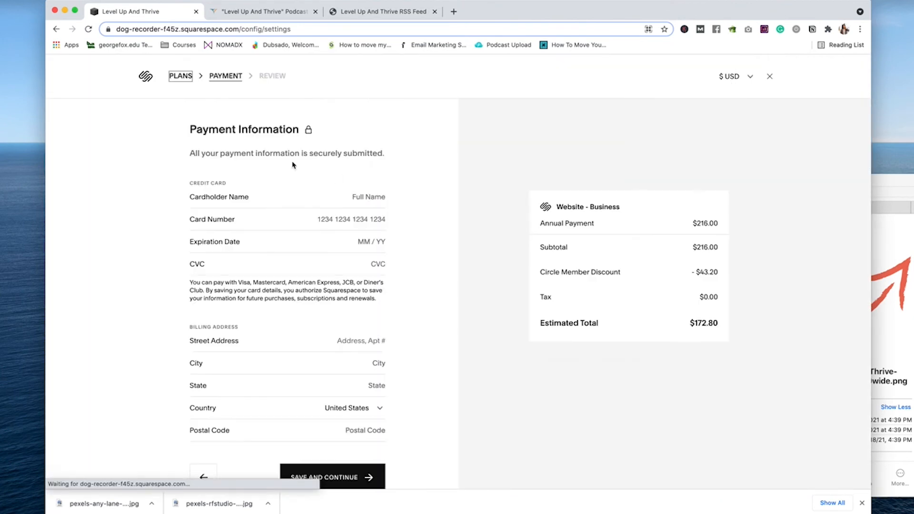
{"action": "left_click", "coordinate": [770, 76]}
{"action": "left_click", "coordinate": [565, 475]}
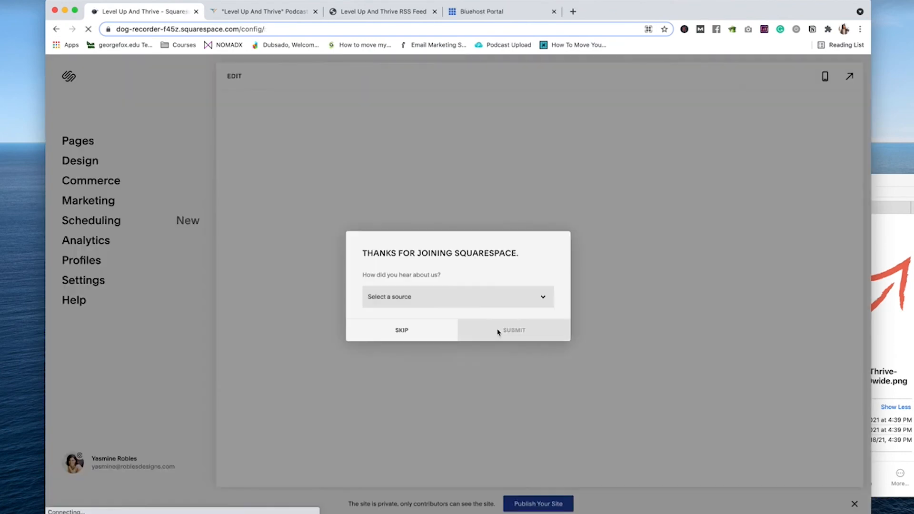
Step: Answer the welcome survey with 'Other' and 'I'm already a customer' and submit it
{"action": "left_click", "coordinate": [461, 298]}
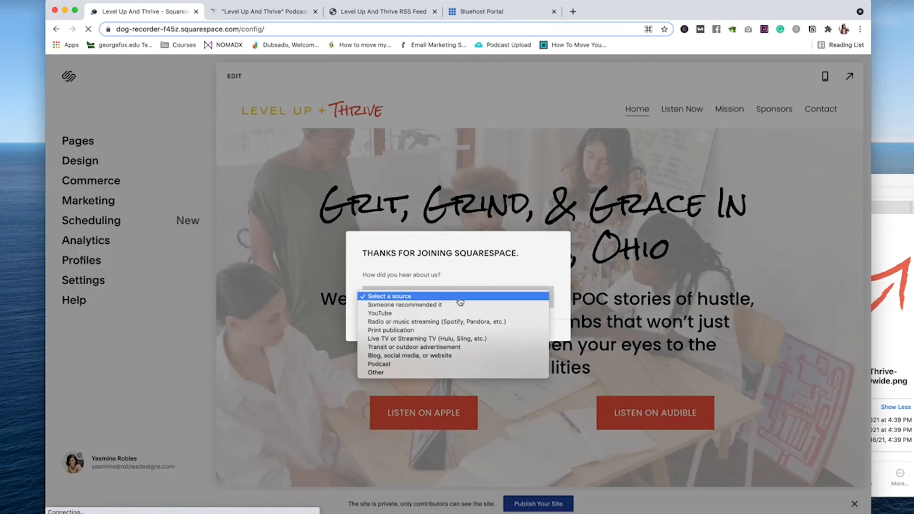
{"action": "left_click", "coordinate": [410, 376]}
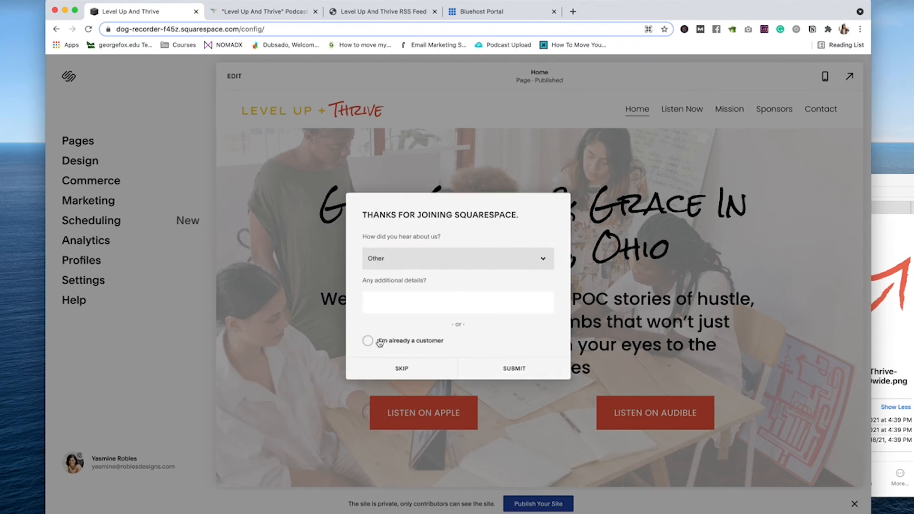
{"action": "left_click", "coordinate": [379, 341]}
{"action": "left_click", "coordinate": [507, 369]}
Step: Connect the owned domain levelupandthrive.com under Settings > Domains
{"action": "left_click", "coordinate": [89, 286]}
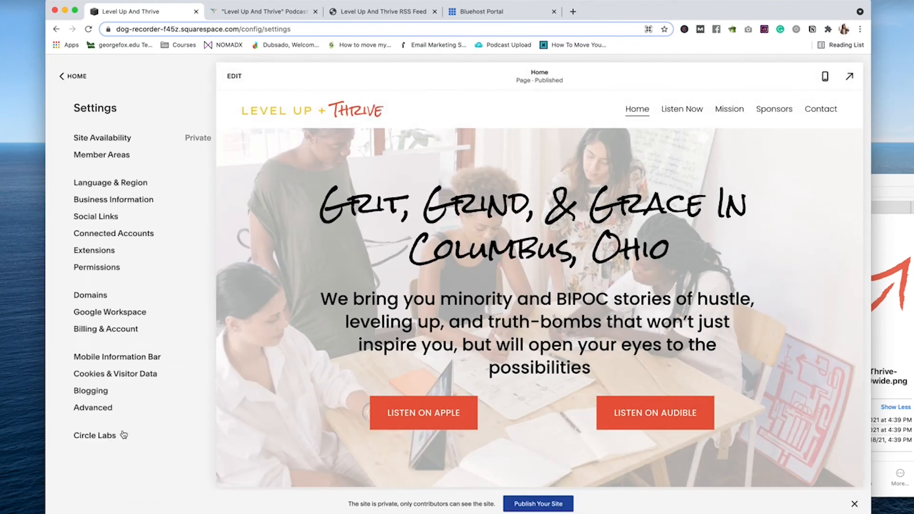
{"action": "left_click", "coordinate": [81, 302]}
{"action": "left_click", "coordinate": [144, 203]}
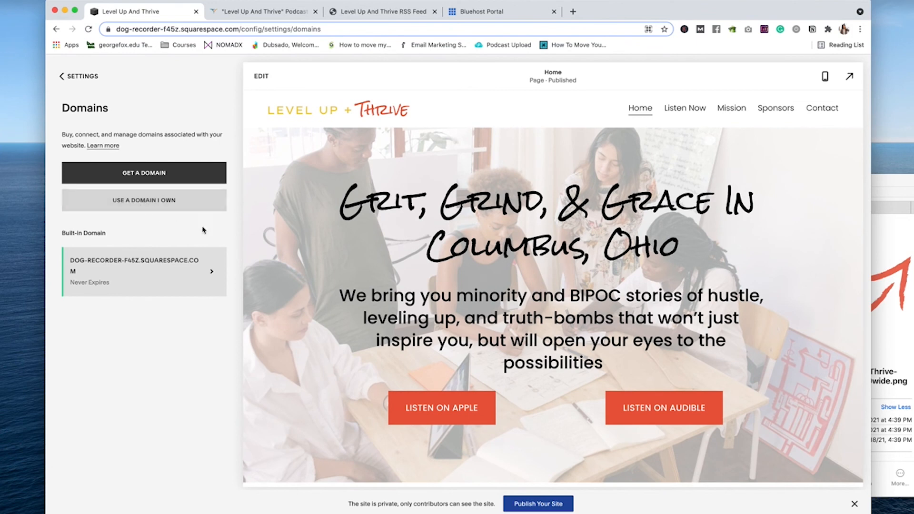
{"action": "type", "text": "levelupandthrive.com"}
{"action": "key", "text": "Return"}
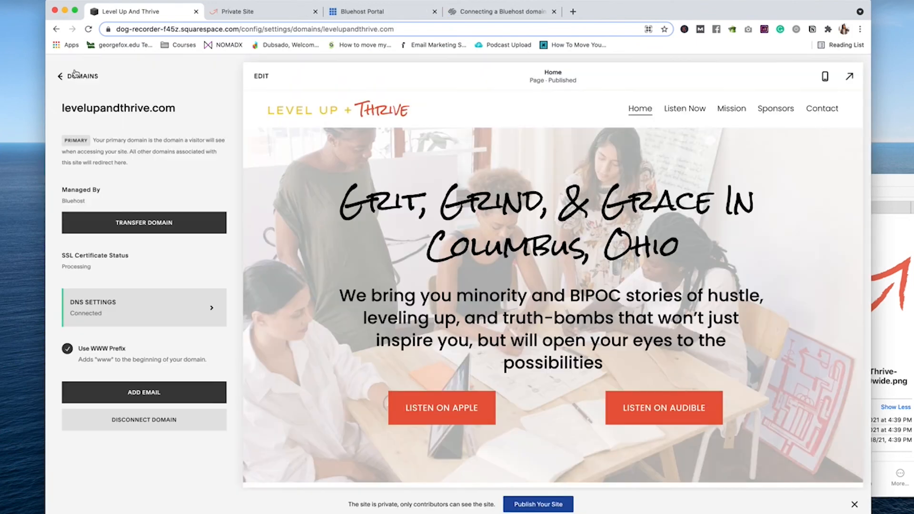
{"action": "left_click", "coordinate": [75, 76]}
{"action": "left_click", "coordinate": [79, 76]}
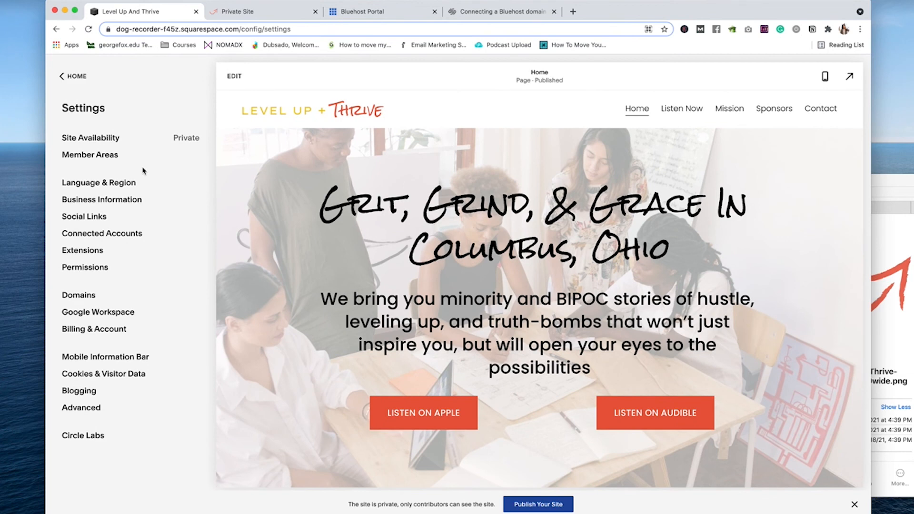
Step: Set site availability to Public and save, publishing the site live
{"action": "left_click", "coordinate": [88, 138]}
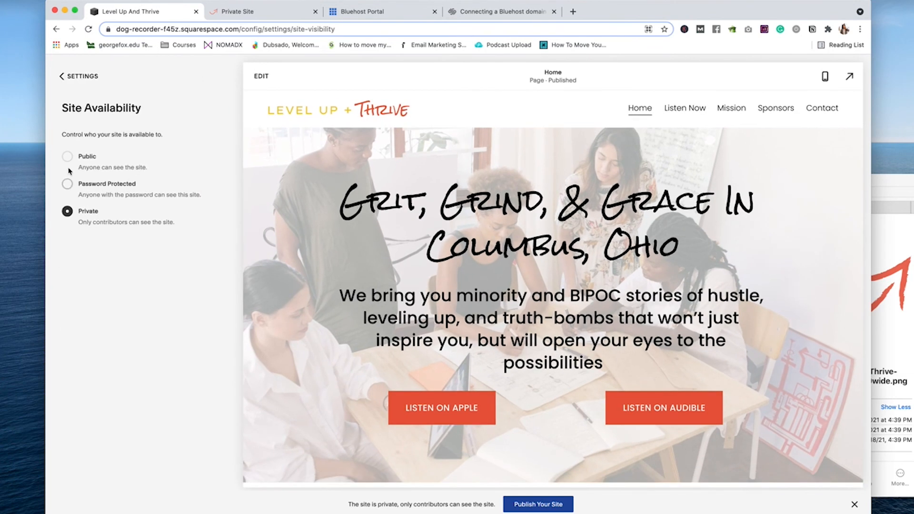
{"action": "left_click", "coordinate": [67, 156]}
{"action": "left_click", "coordinate": [63, 76]}
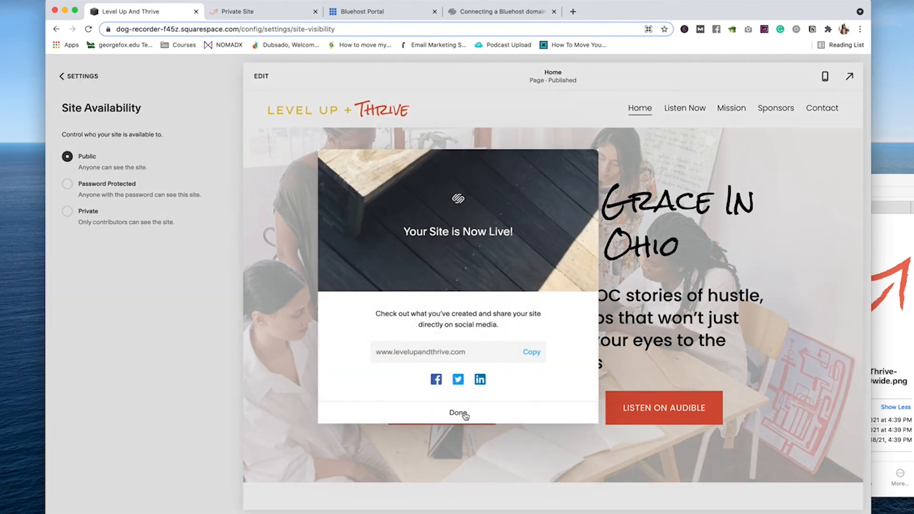
{"action": "left_click", "coordinate": [458, 469]}
{"action": "left_click", "coordinate": [286, 15]}
{"action": "key", "text": "super+r"}
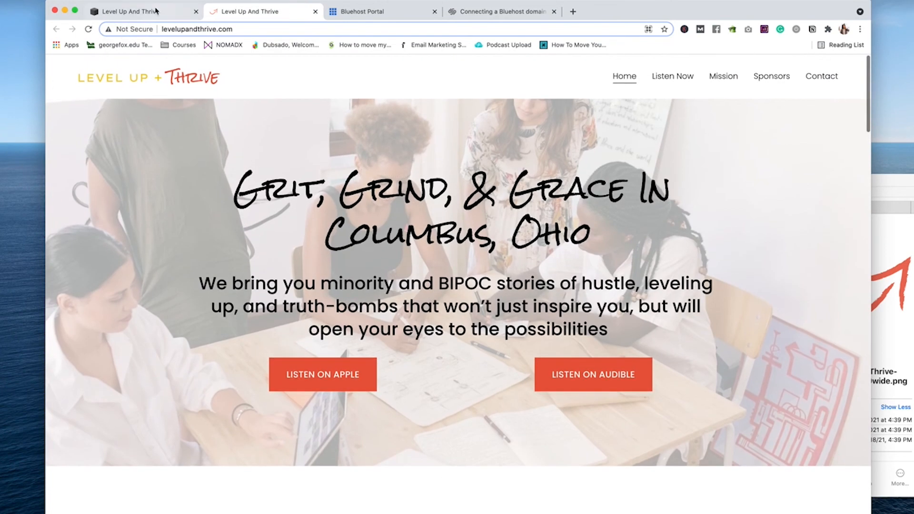
Step: Check the levelupandthrive.com domain connection status in the Domains settings
{"action": "left_click", "coordinate": [155, 11]}
{"action": "left_click", "coordinate": [76, 77]}
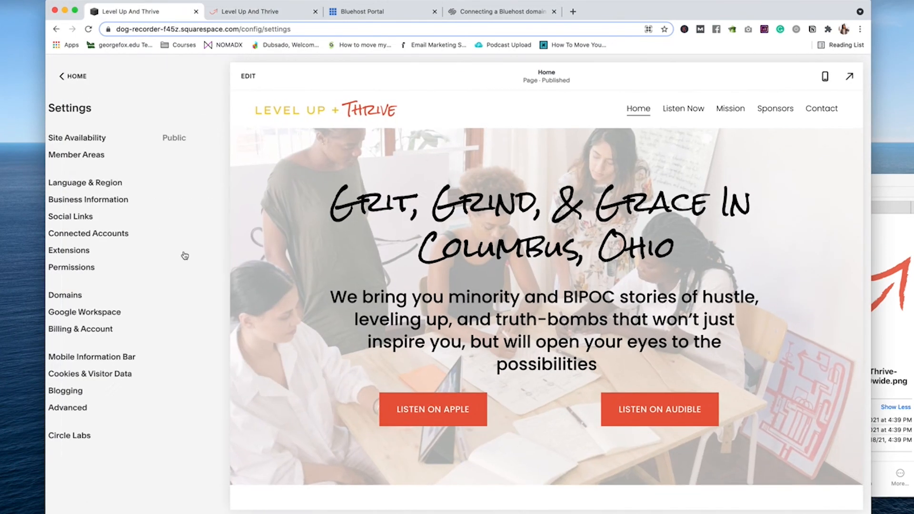
{"action": "left_click", "coordinate": [79, 295]}
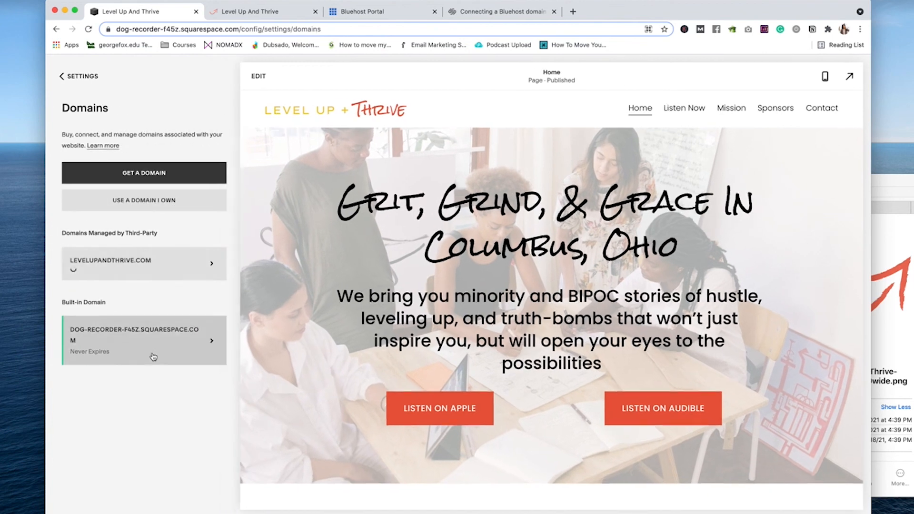
{"action": "left_click", "coordinate": [160, 279]}
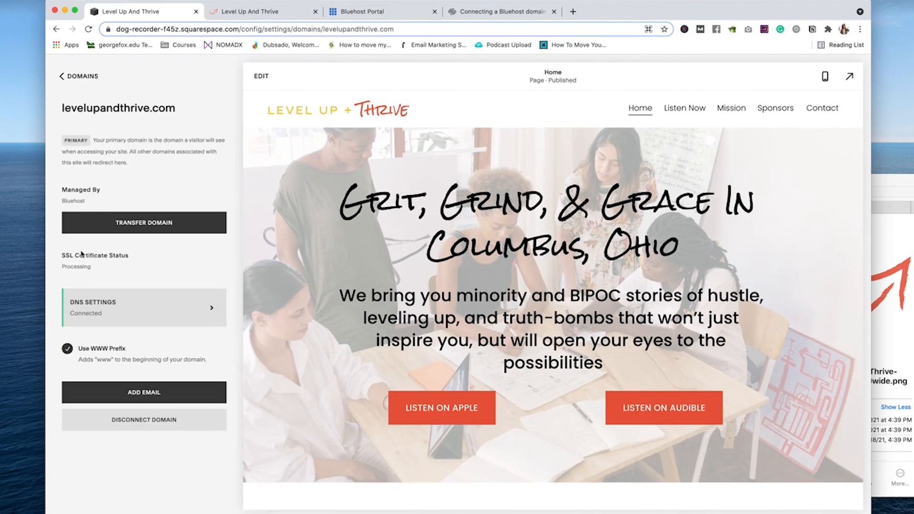
{"action": "left_click", "coordinate": [89, 77]}
{"action": "left_click", "coordinate": [78, 76]}
{"action": "left_click", "coordinate": [75, 76]}
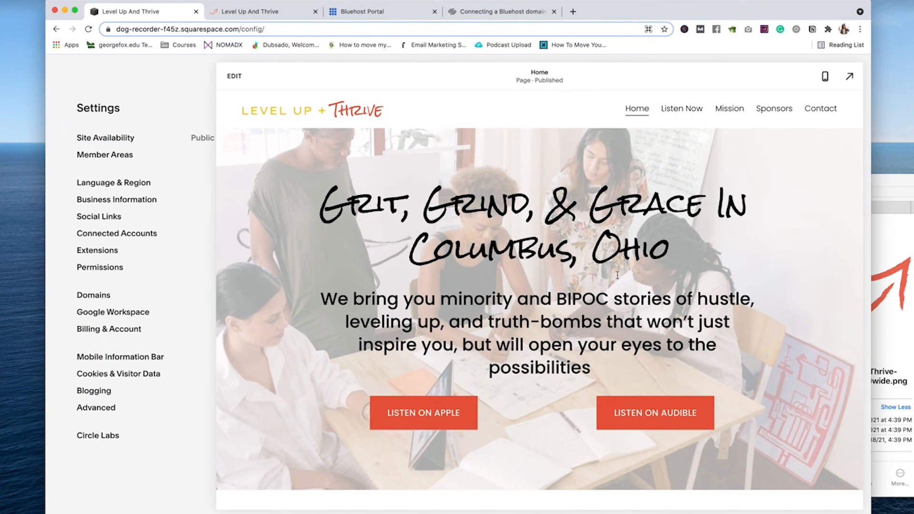
Step: Browse the live Level Up + Thrive homepage at levelupandthrive.com
{"action": "key", "text": "ctrl+Tab"}
{"action": "scroll", "coordinate": [521, 406], "scroll_direction": "down", "scroll_amount": 20}
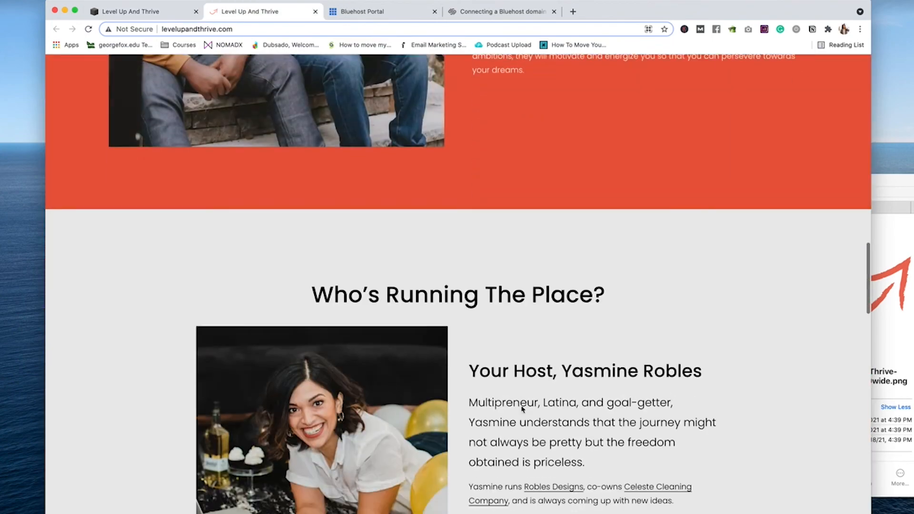
{"action": "scroll", "coordinate": [521, 406], "scroll_direction": "down", "scroll_amount": 7}
{"action": "scroll", "coordinate": [429, 286], "scroll_direction": "up", "scroll_amount": 20}
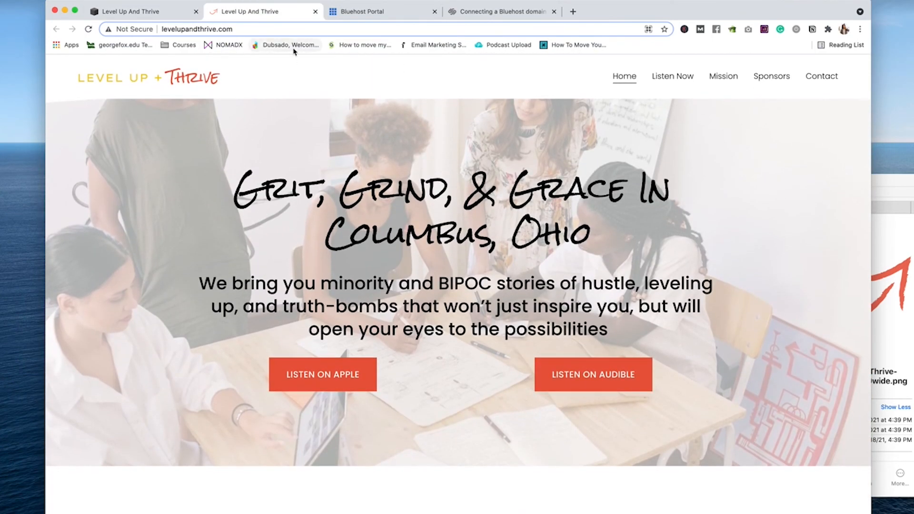